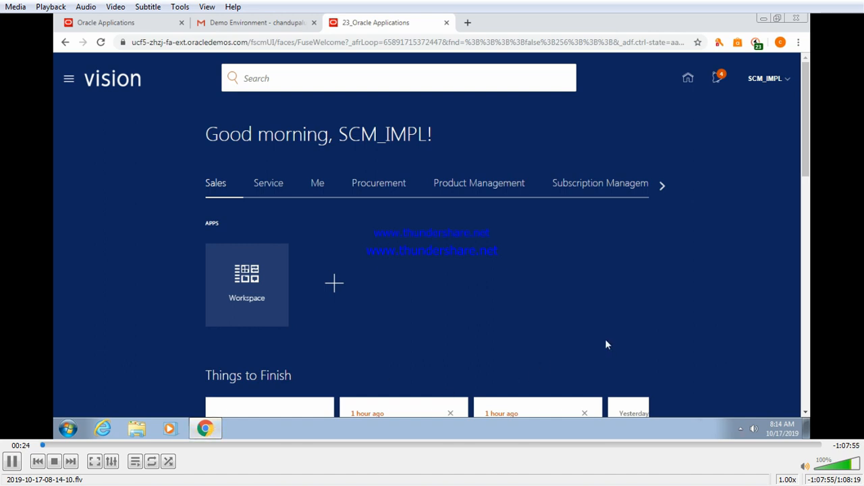
Go to Setup and Maintenance from the SCM_IMPL Settings and Actions menu.
click(788, 82)
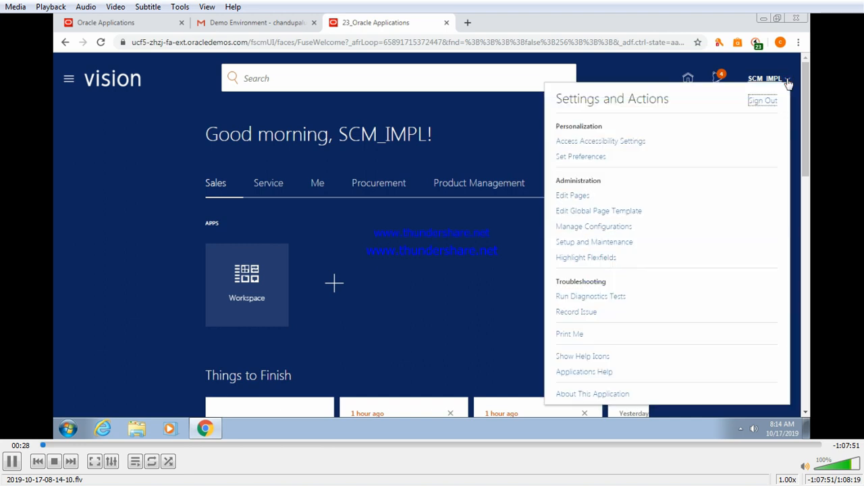
click(584, 244)
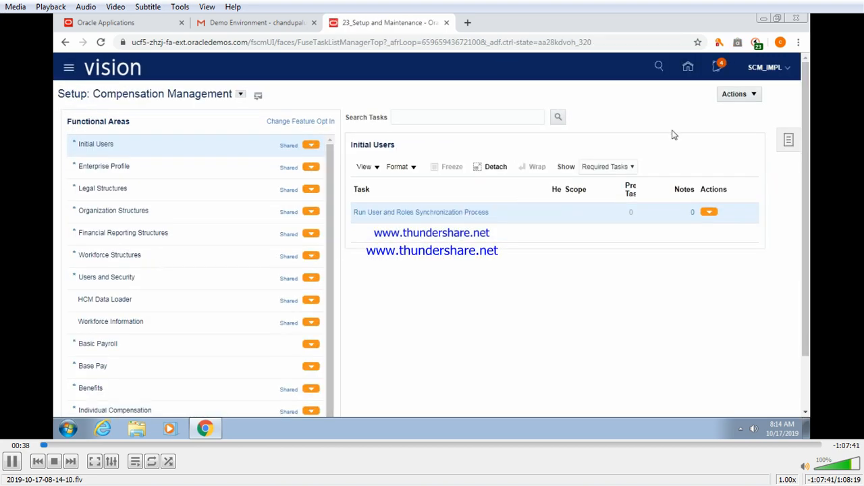
Search the setup tasks for 'Manage%Exte%Flex%'.
click(788, 139)
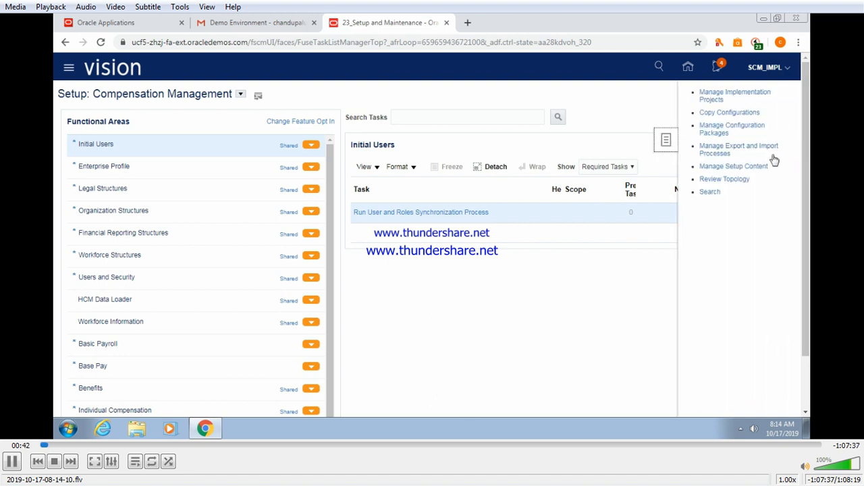
click(710, 193)
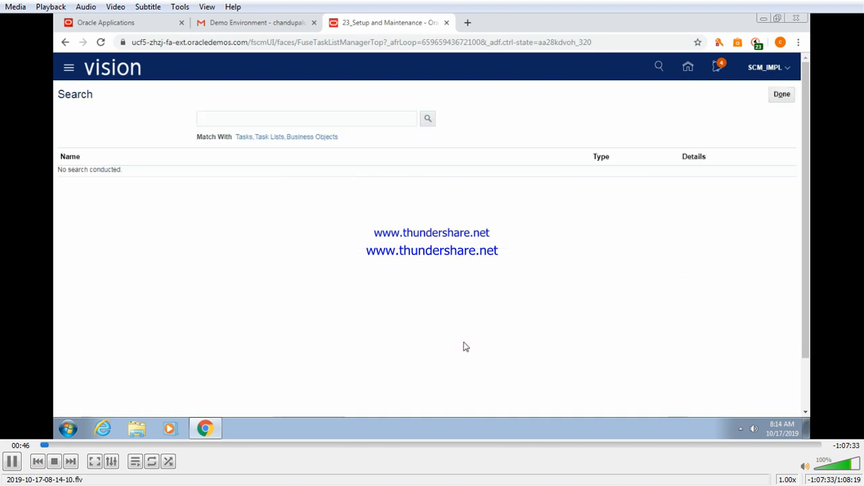
click(314, 118)
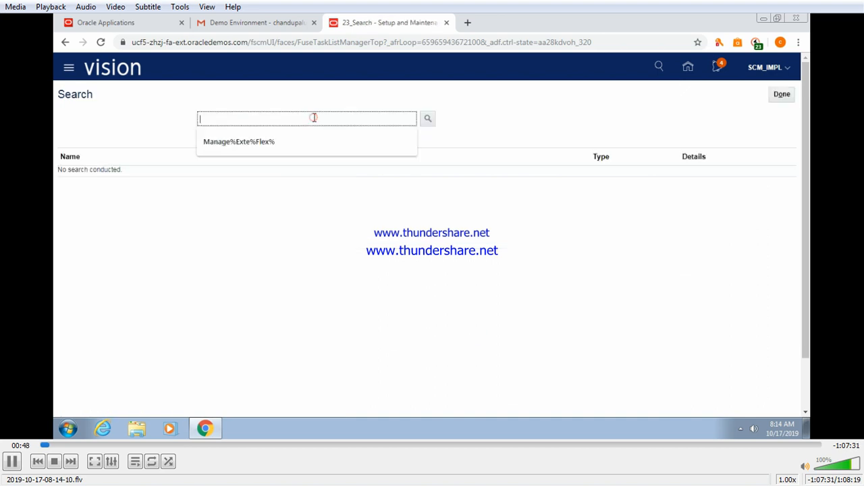
text(Manage%Exte%Flex%)
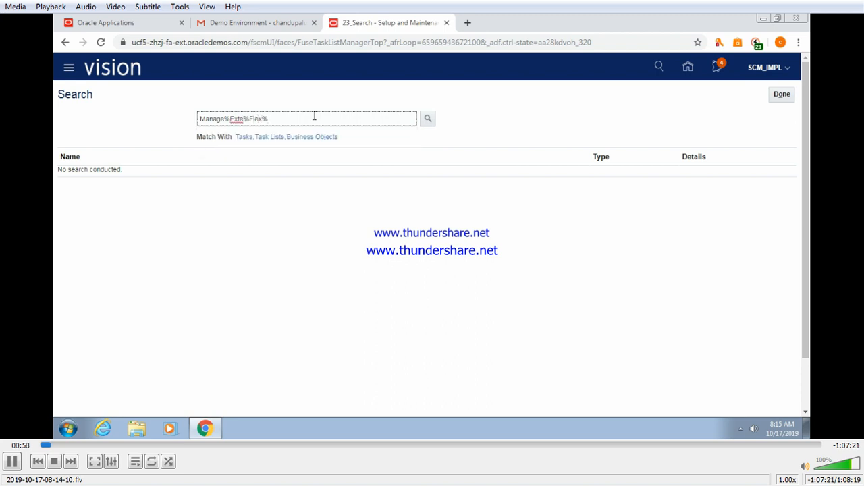
key(Return)
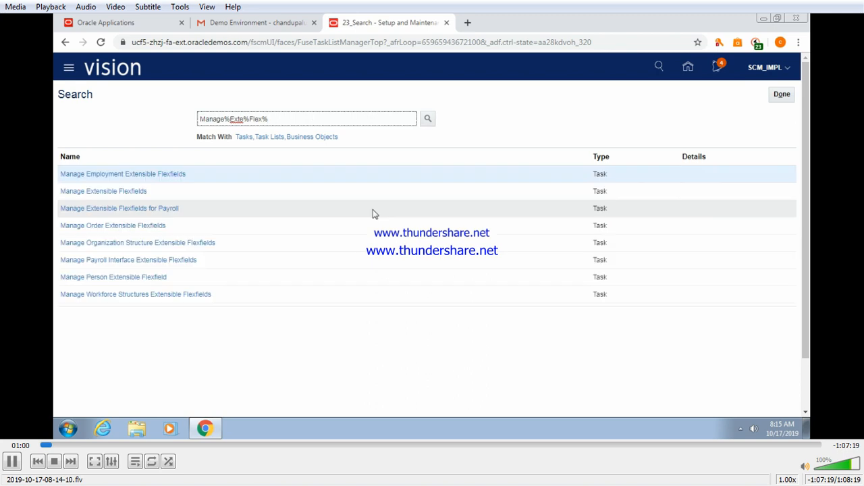
In Manage Extensible Flexfields, search module 'process Order' and select Header Information.
click(105, 193)
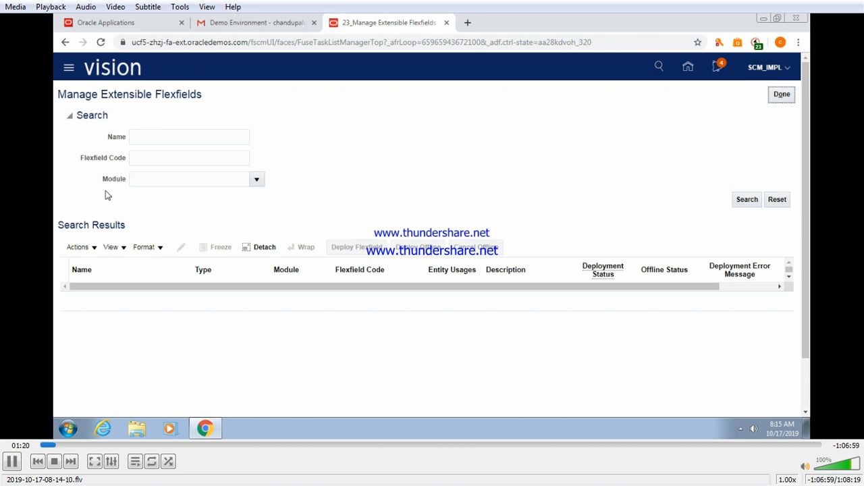
click(154, 178)
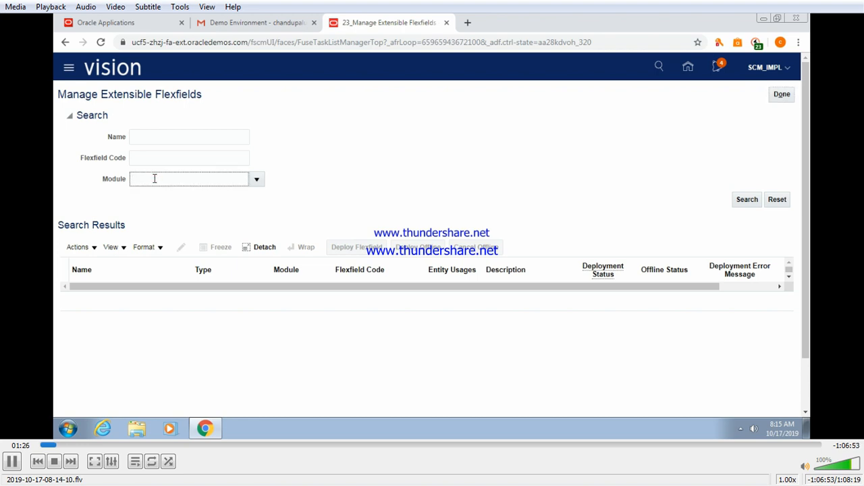
text(process Order)
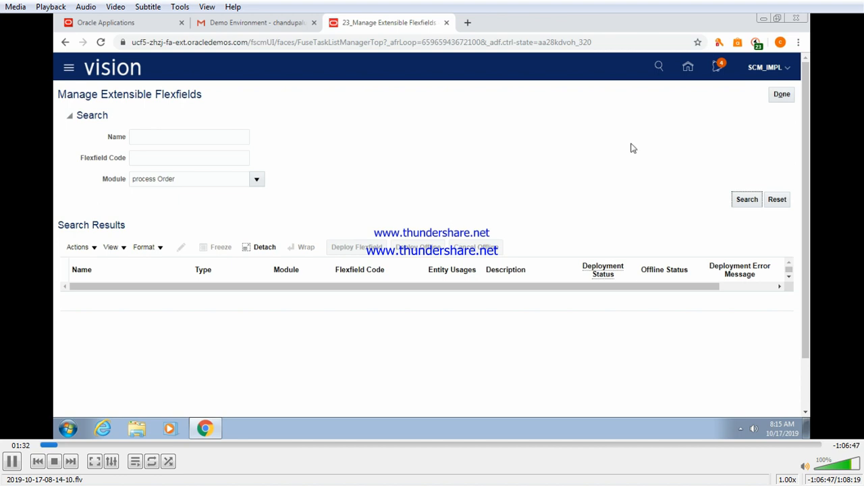
click(747, 200)
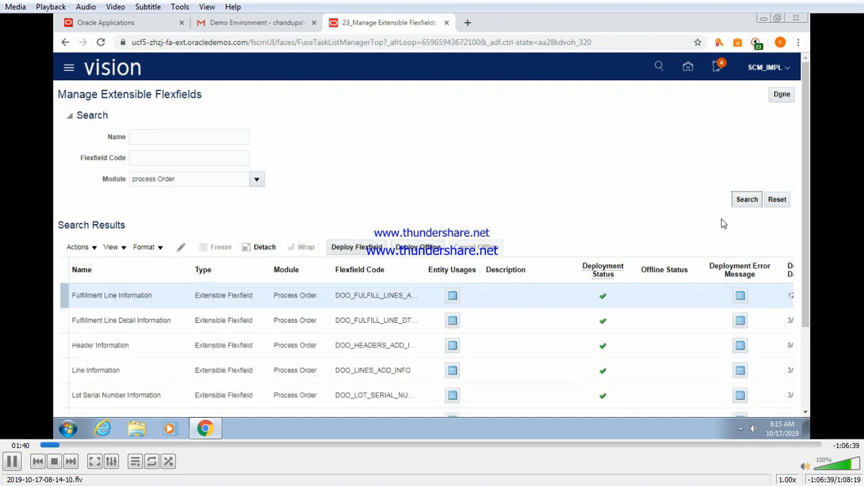
drag(803, 132, 809, 203)
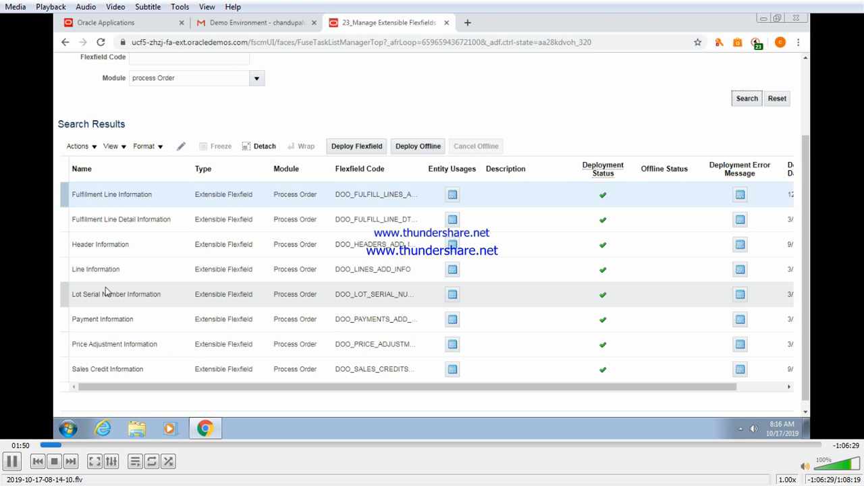
click(135, 244)
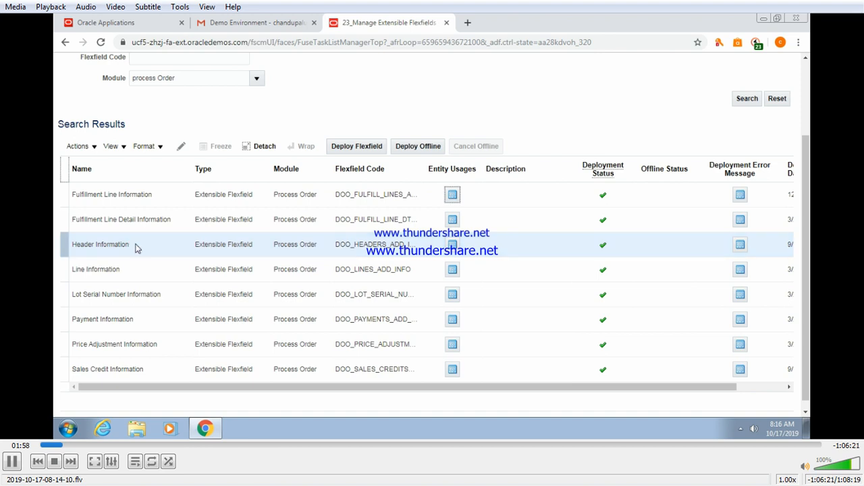
Edit Header Information, review Additional Header Information's contexts, then go to Manage Contexts.
click(180, 147)
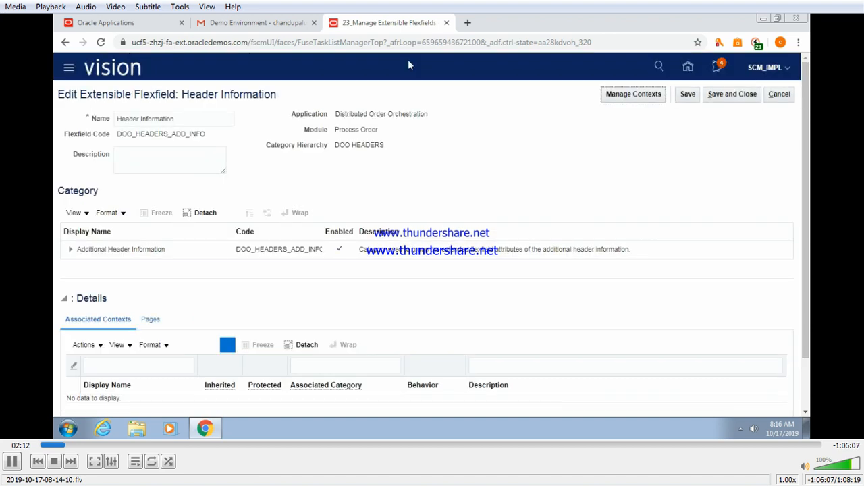
drag(181, 94, 276, 94)
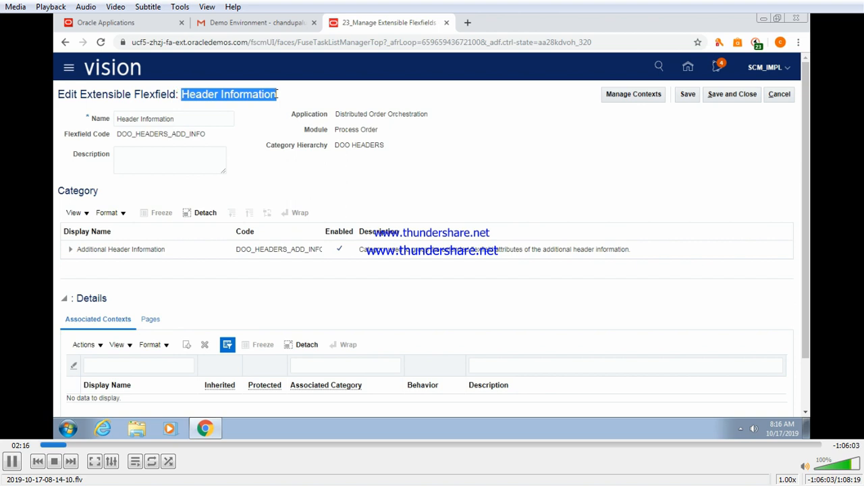
click(160, 250)
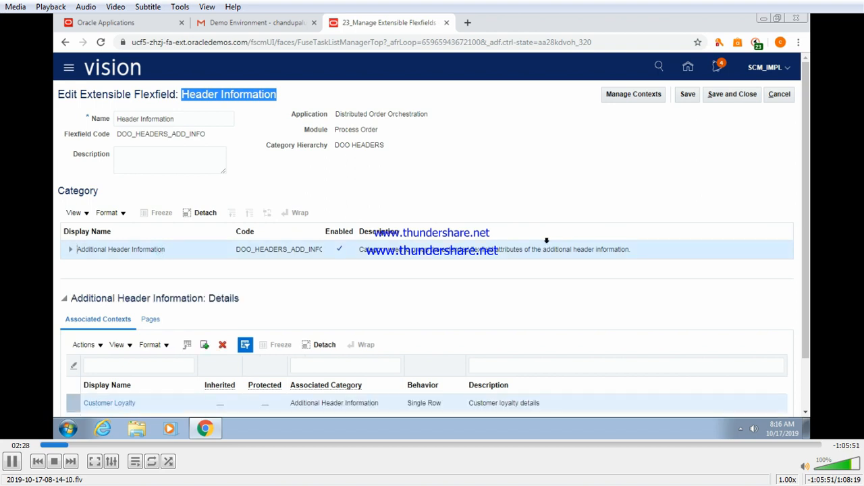
drag(803, 175, 805, 227)
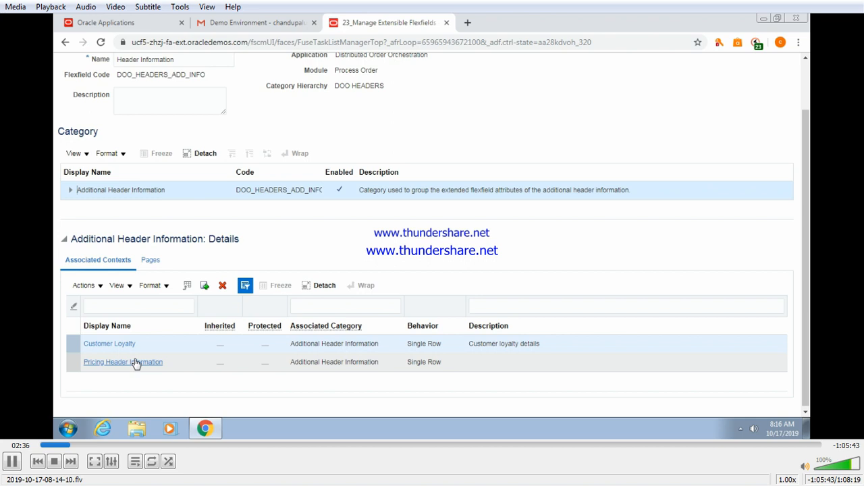
drag(806, 242, 807, 195)
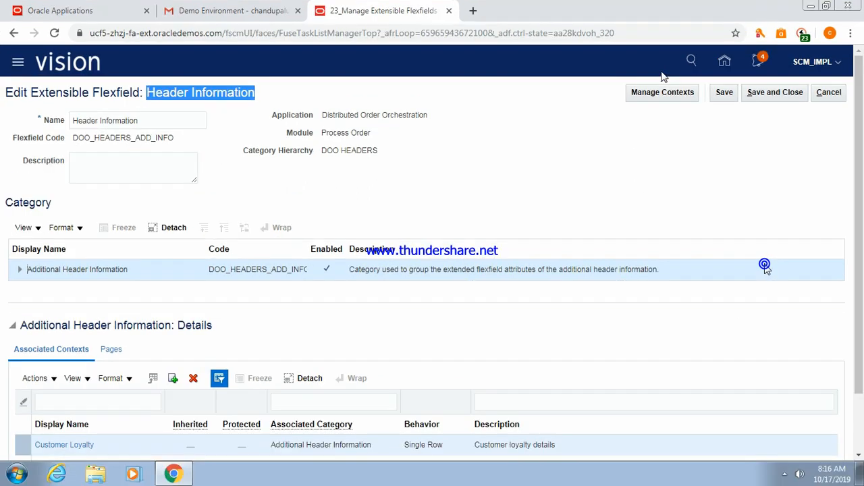
click(658, 95)
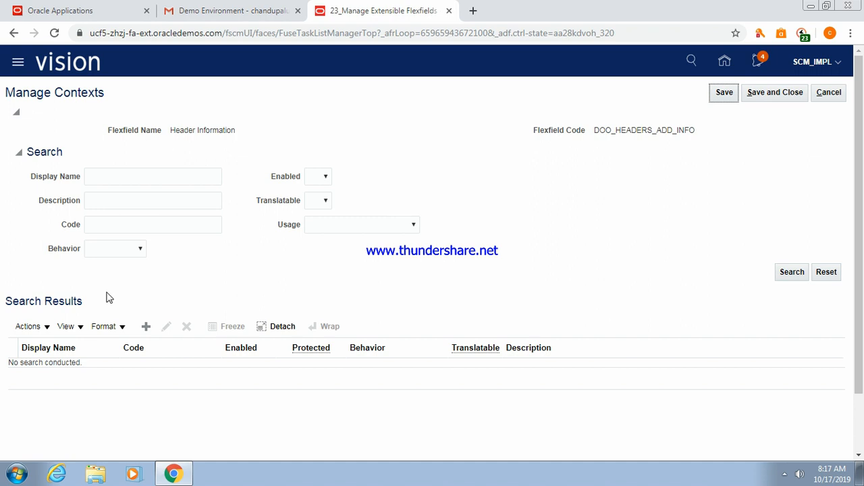
Create a new context from the Actions menu in Search Results.
click(47, 327)
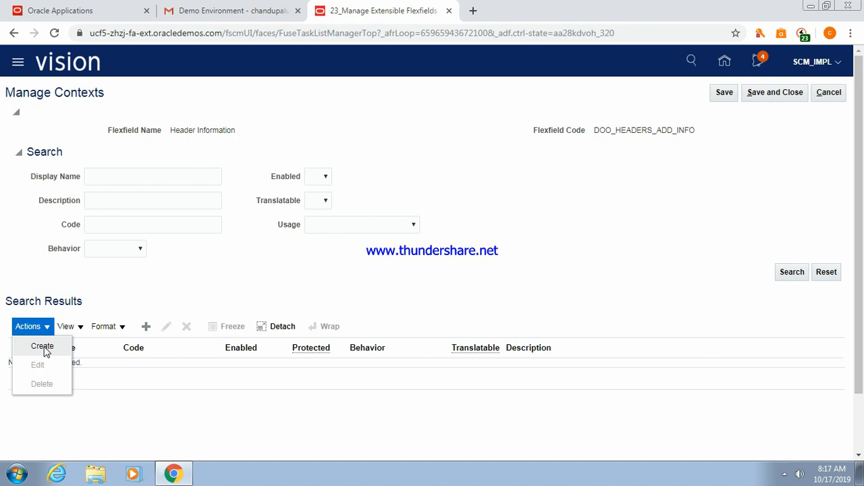
click(146, 327)
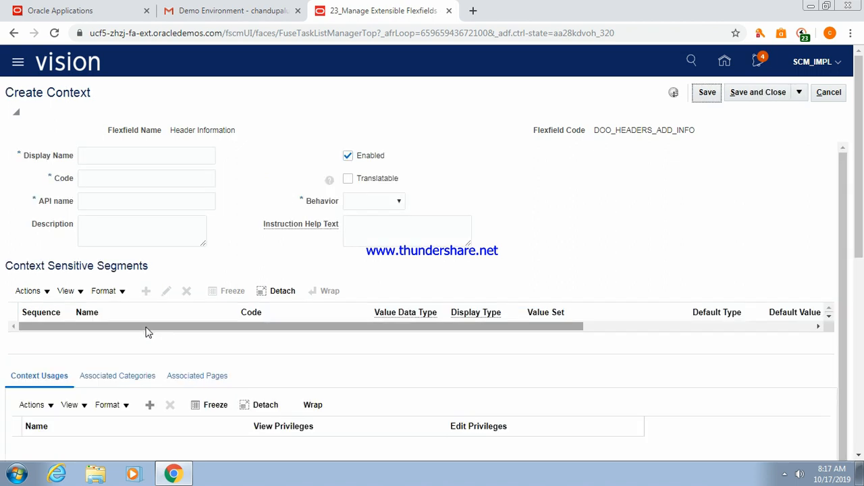
Enter 'CSHContext1' as the context display name so code and API name auto-fill.
click(116, 155)
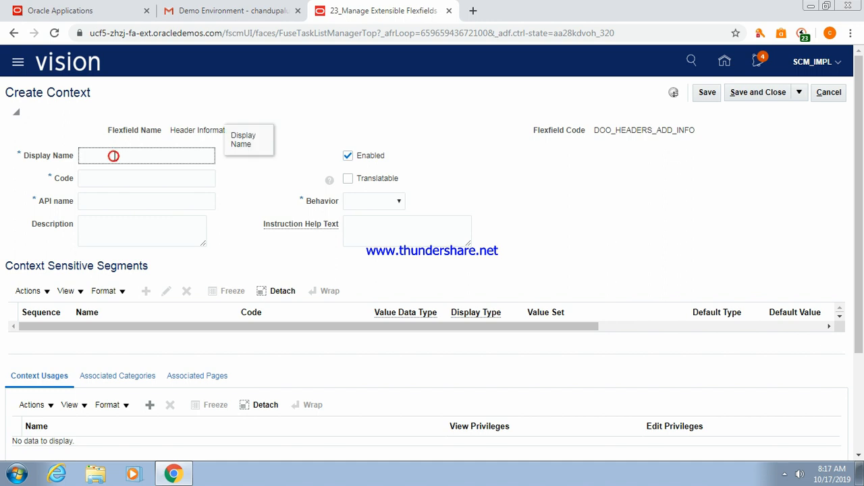
text(CS)
text(Contex)
key(BackSpace)
key(BackSpace)
key(BackSpace)
key(BackSpace)
key(BackSpace)
key(BackSpace)
key(BackSpace)
text(HContext1)
key(Tab)
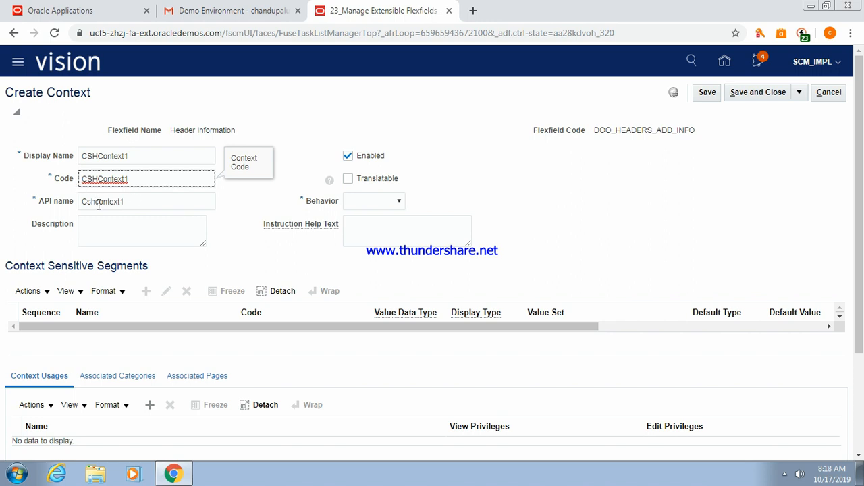
Set the context's Behavior to Single Row.
click(178, 231)
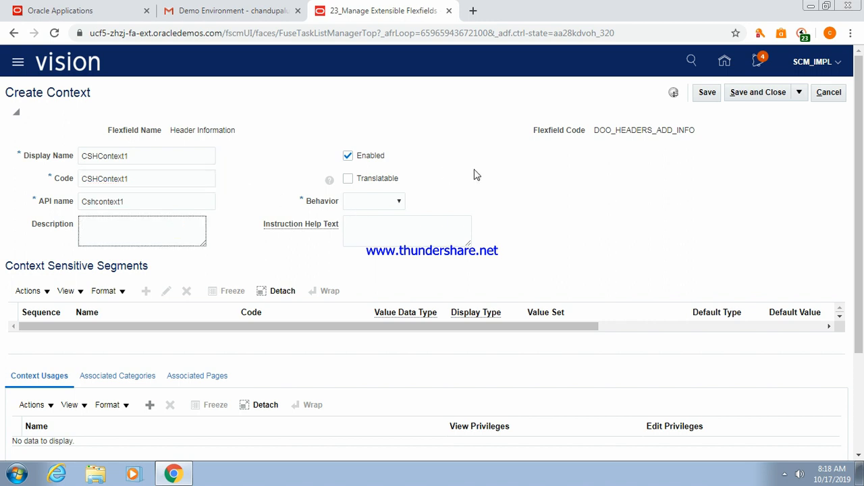
click(399, 204)
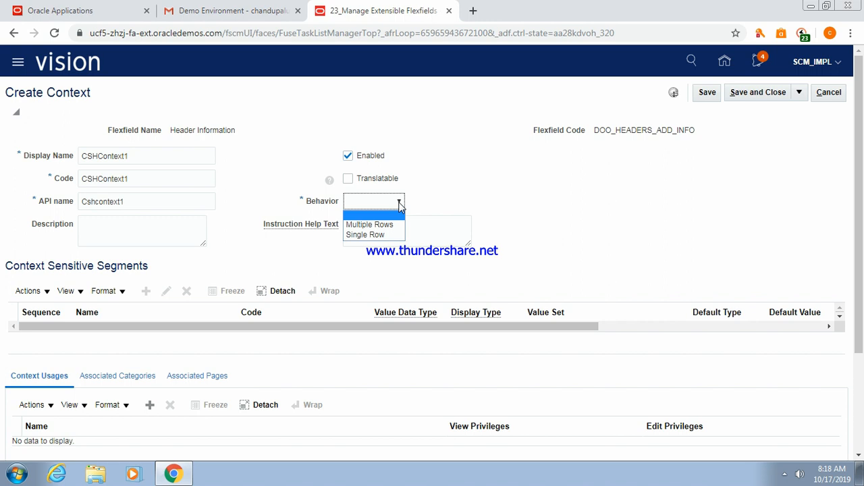
click(365, 234)
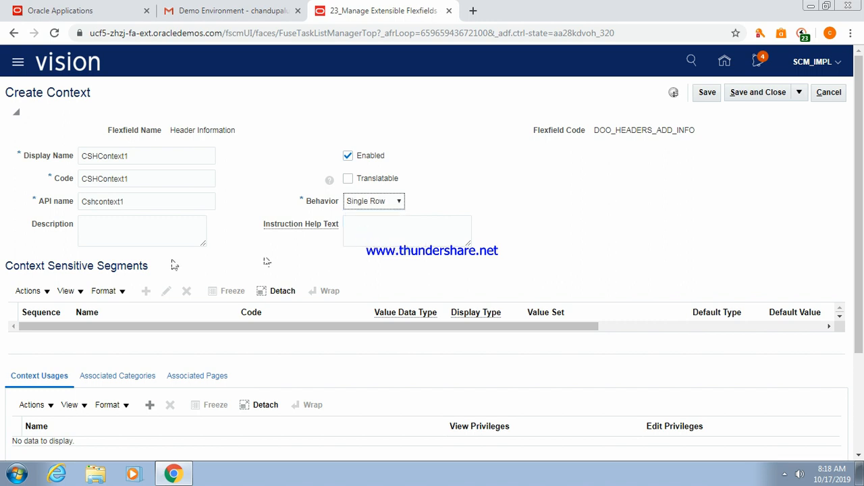
Change the display name to CSHSContext1, keeping code CSHContext1.
click(143, 156)
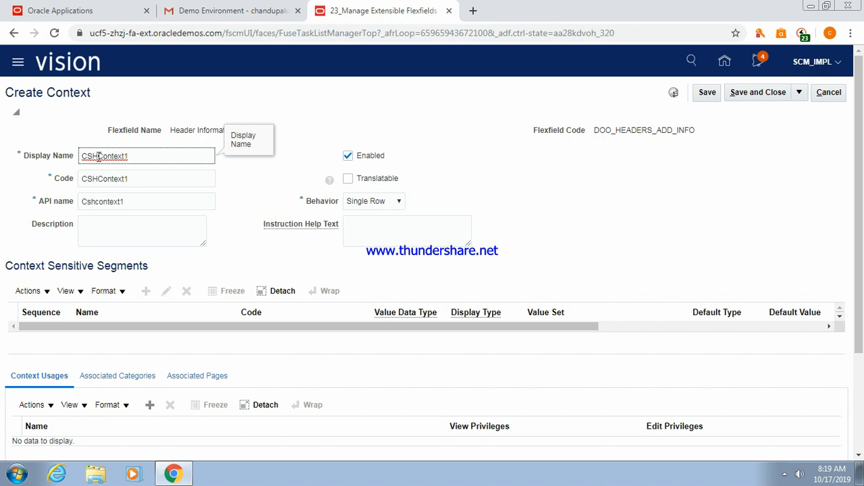
text(_)
key(Tab)
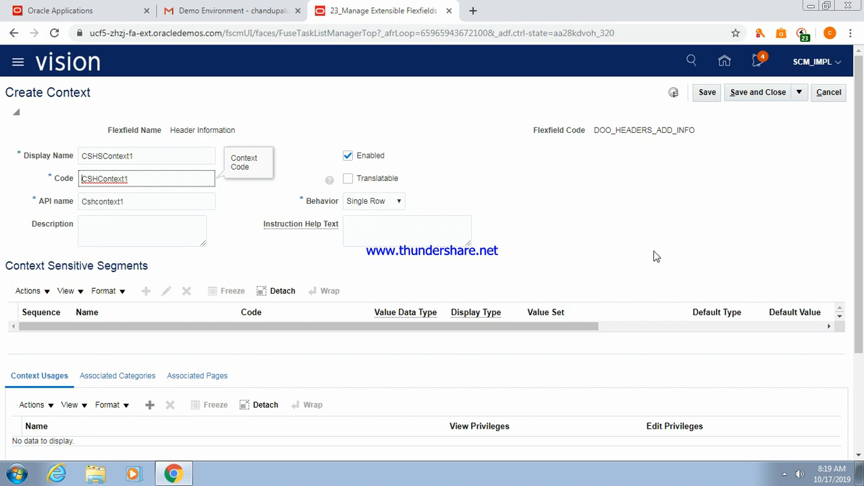
Add an Additional Header Information usage row to the context and save it.
scroll(860, 191, down, 1)
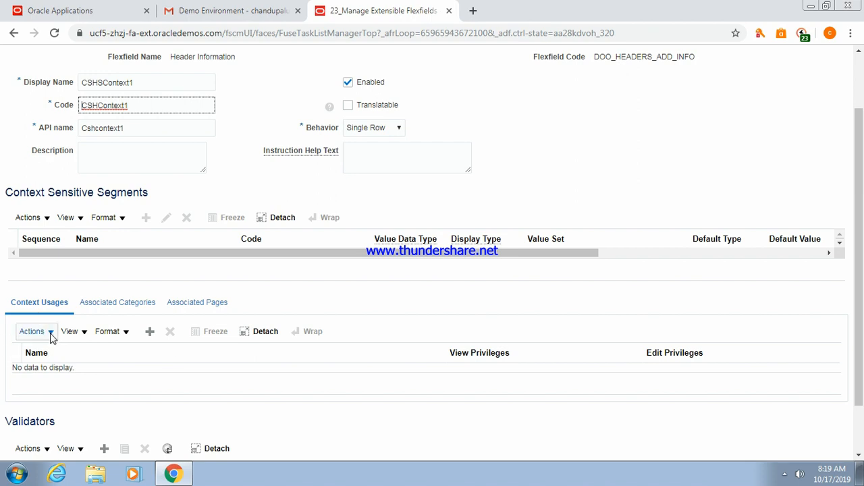
click(150, 332)
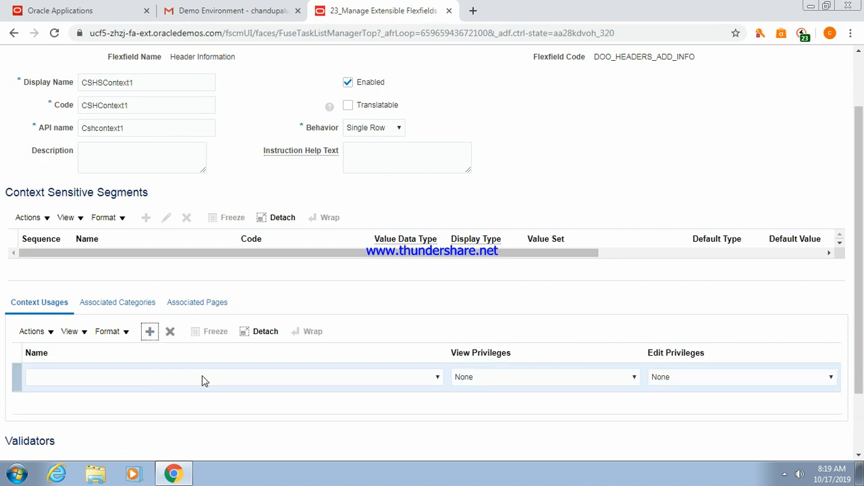
click(202, 376)
click(160, 401)
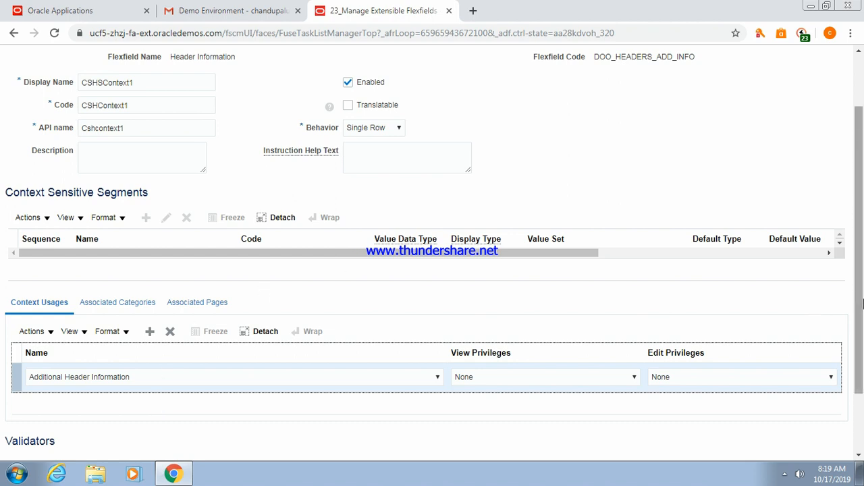
drag(859, 306, 859, 244)
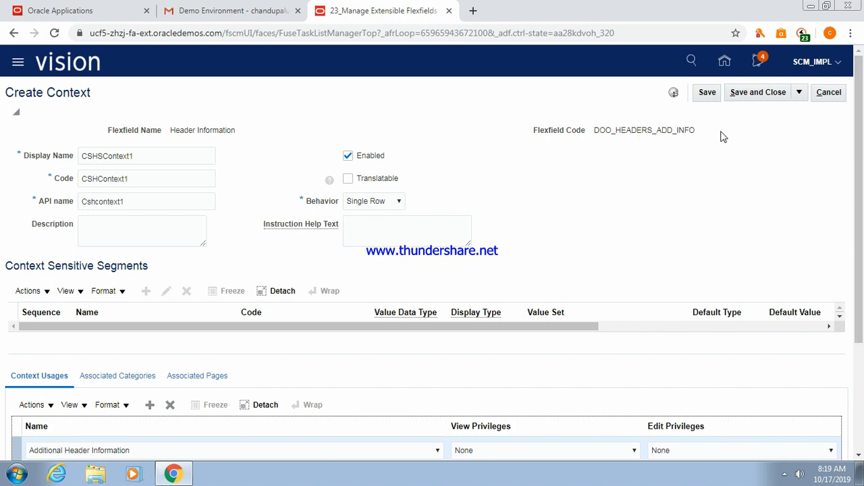
click(702, 95)
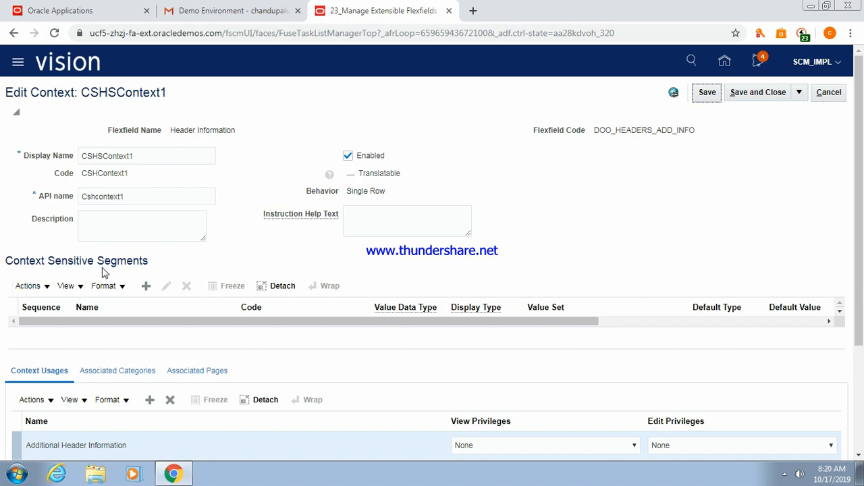
Create a new context-sensitive segment from the Actions menu.
click(46, 287)
click(46, 289)
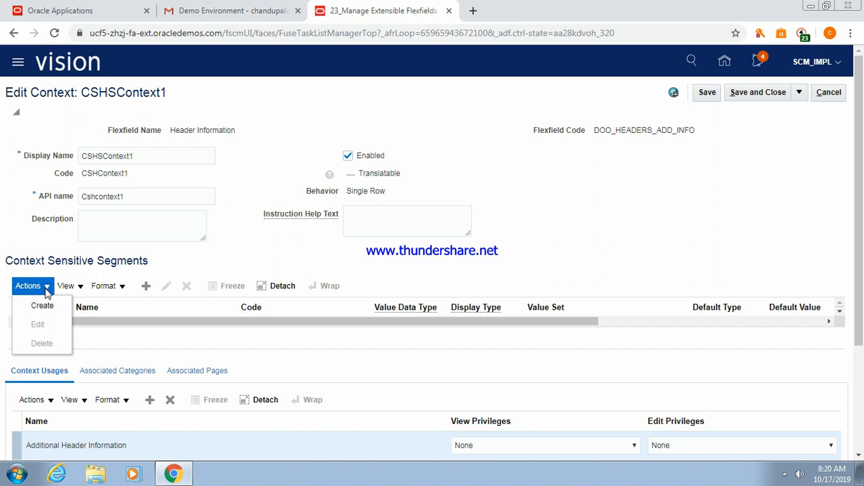
click(147, 289)
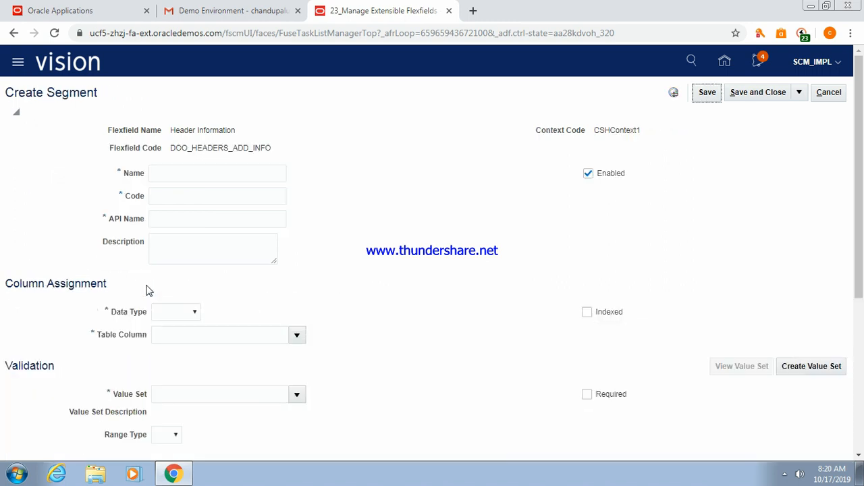
Name the segment CSSegment1 with Character data type.
click(190, 173)
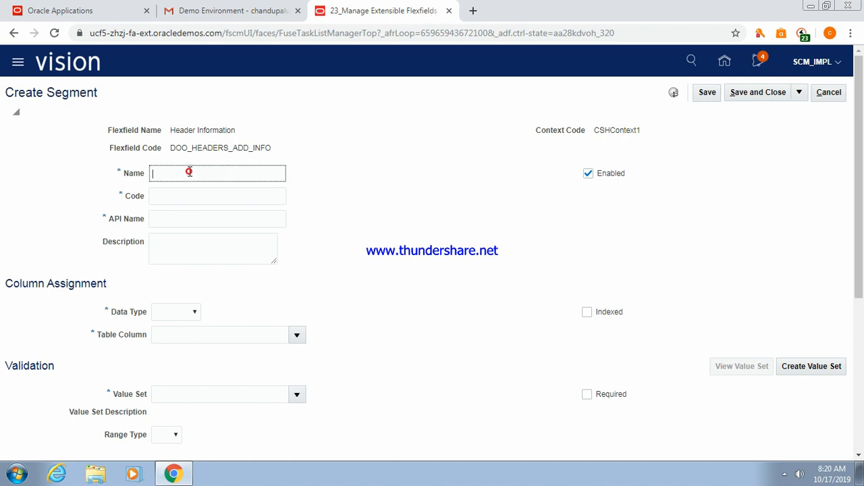
text(CSSegment1)
key(Tab)
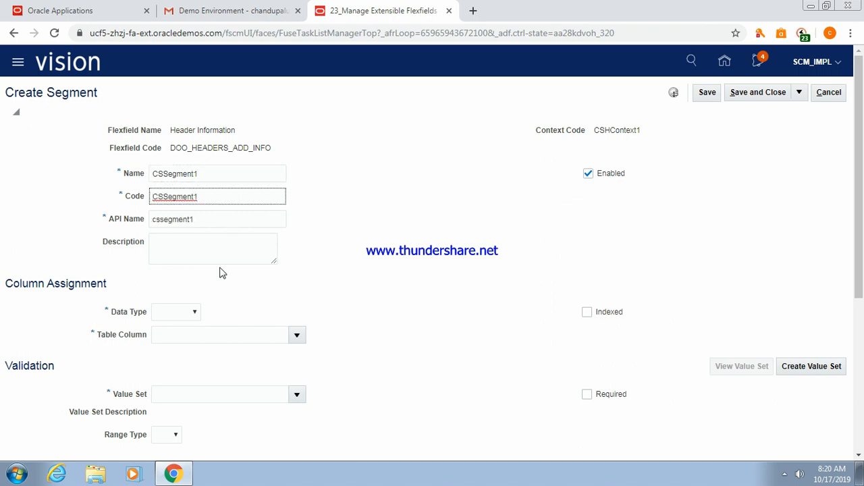
click(194, 314)
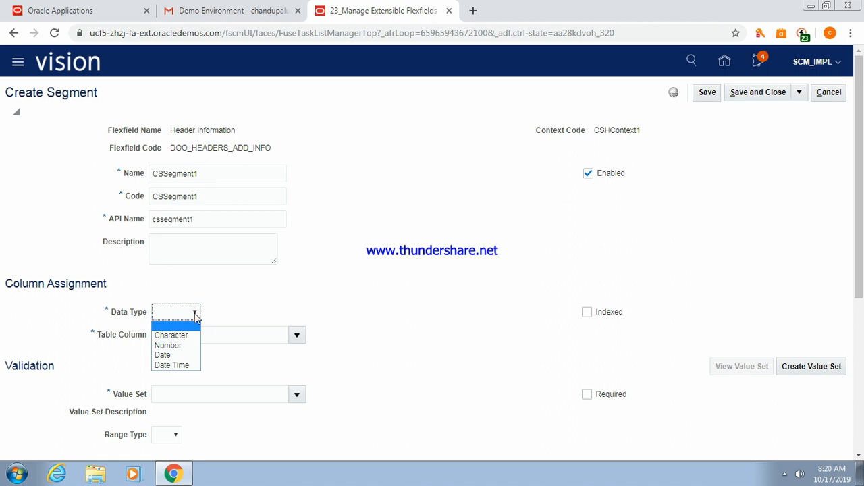
click(178, 337)
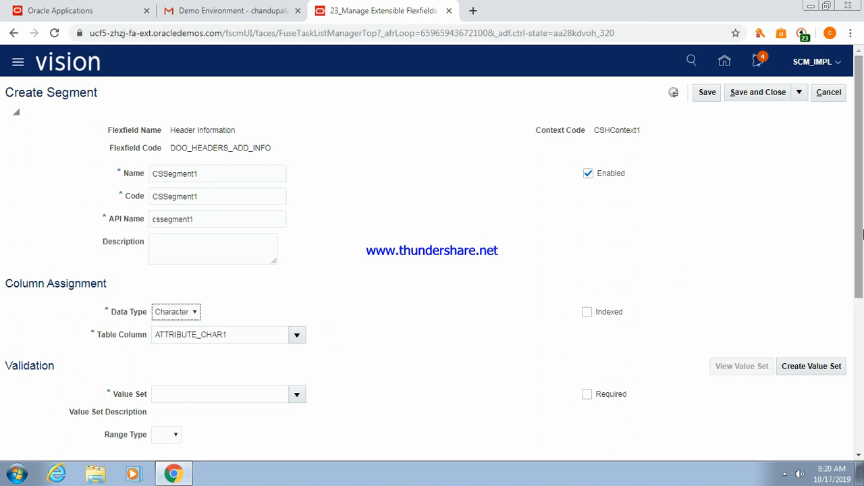
Skip the existing value sets and start a new value set for the segment.
drag(860, 235, 862, 289)
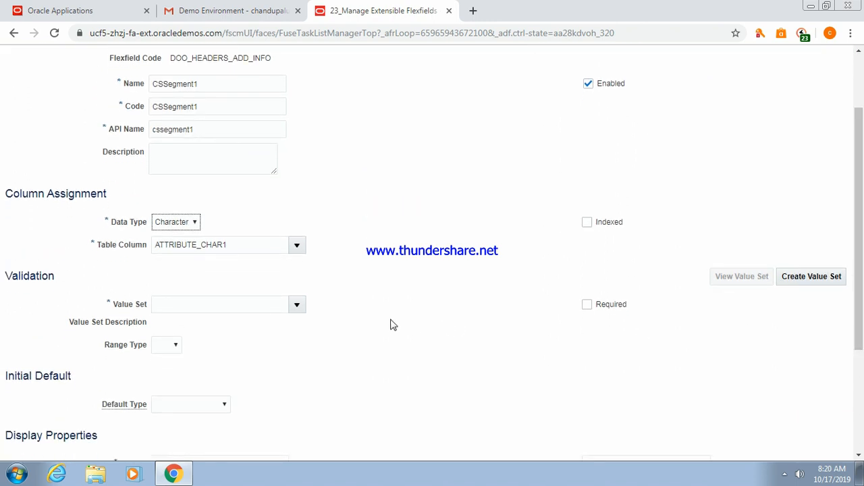
click(295, 306)
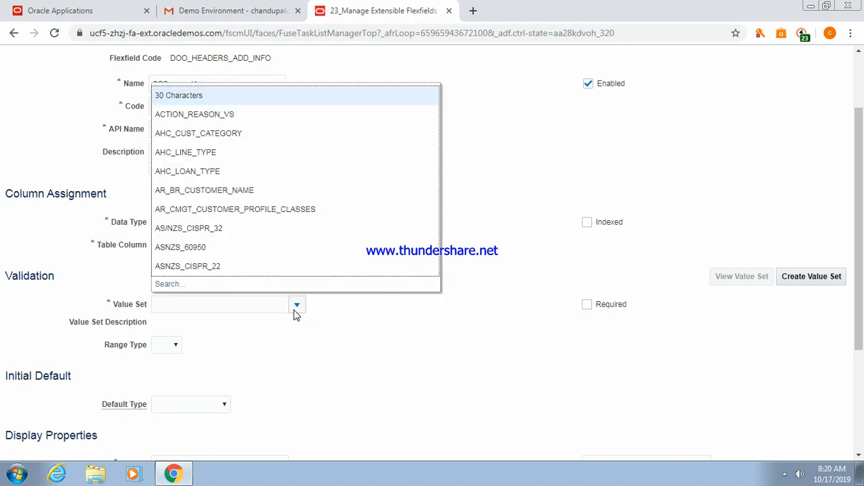
click(368, 323)
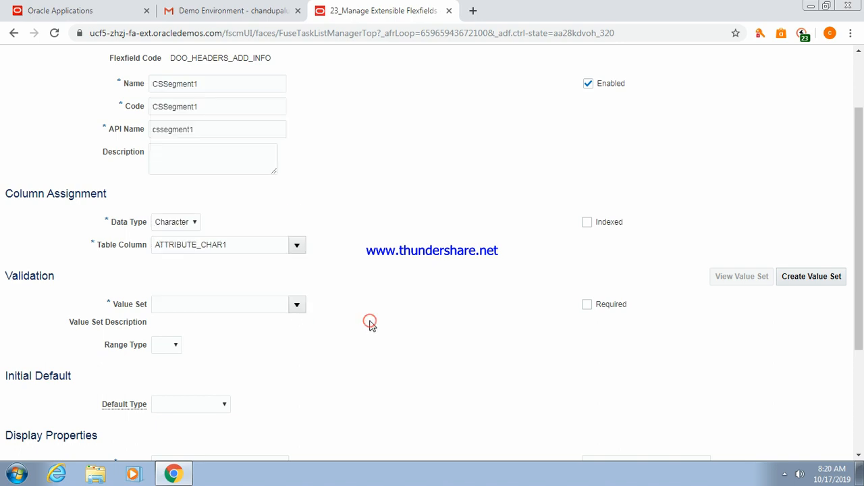
click(811, 278)
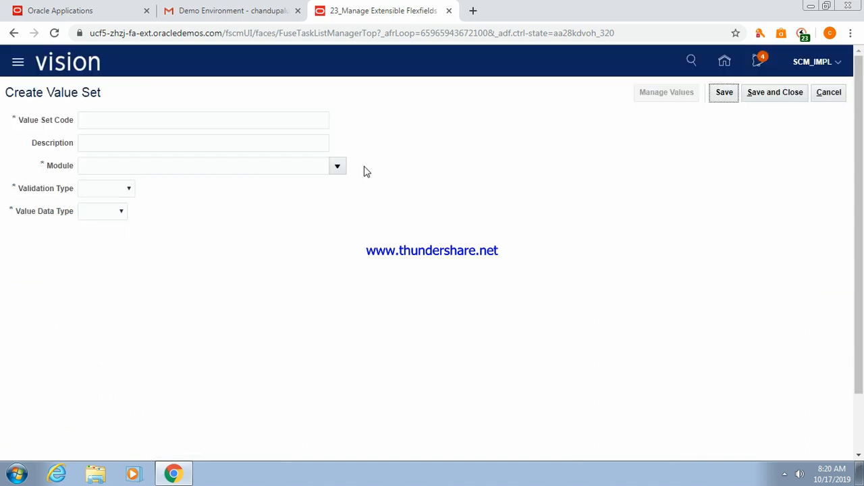
Enter CS ValueSet1 as the value set code, correcting its spacing.
click(111, 120)
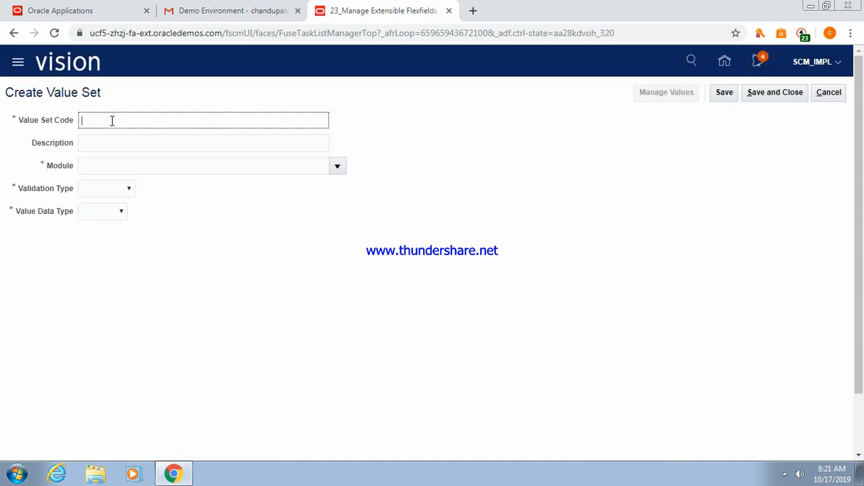
text(CS)
text(Value Set1)
click(110, 143)
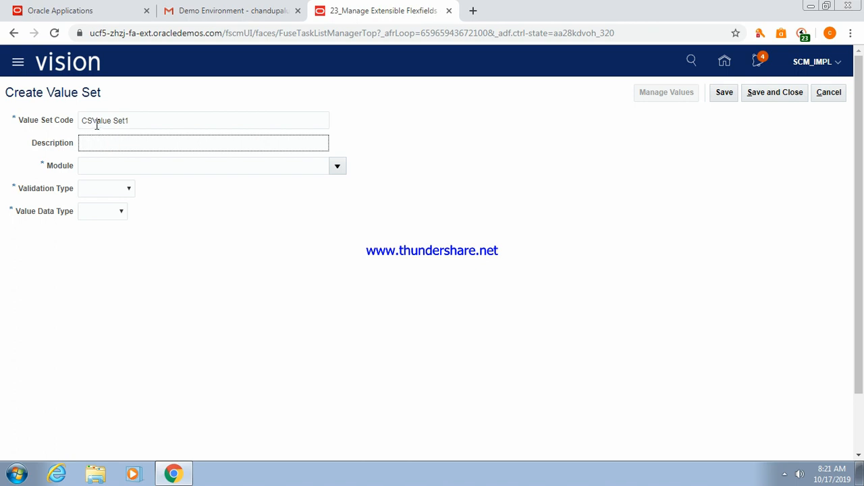
click(92, 120)
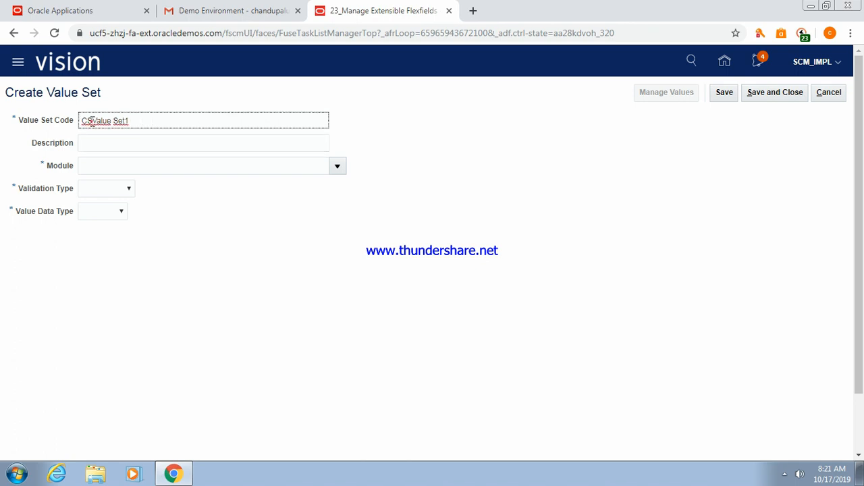
click(114, 119)
key(BackSpace)
click(114, 141)
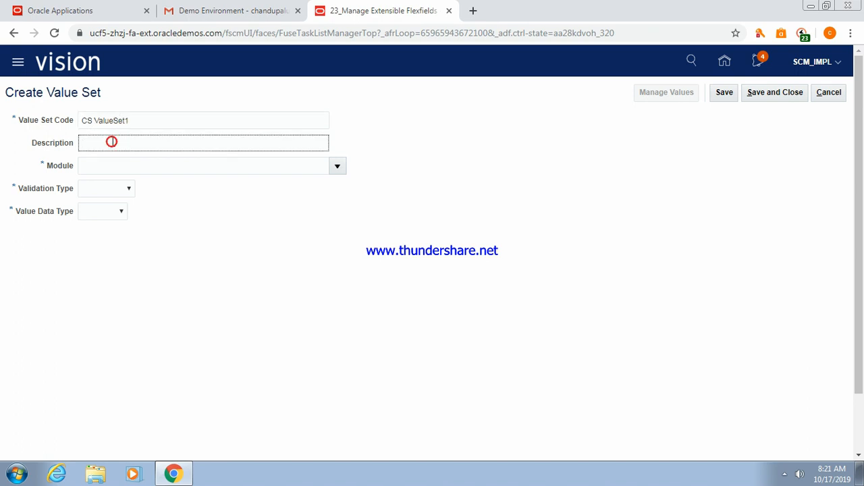
click(137, 123)
Copy the code CS ValueSet1 into the Description field.
double_click(137, 123)
click(137, 123)
double_click(137, 123)
click(137, 124)
drag(137, 123, 76, 125)
key(ctrl+c)
click(80, 142)
key(ctrl+v)
key(Tab)
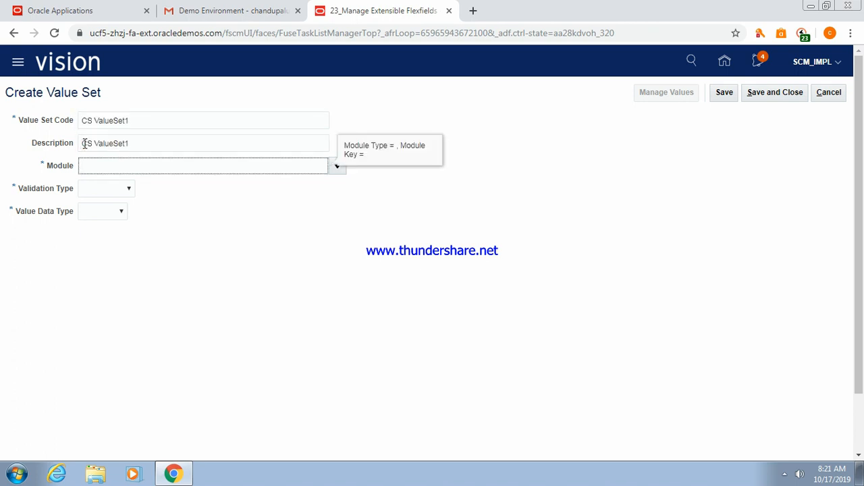
Type 'Process' as the module filter text.
click(338, 169)
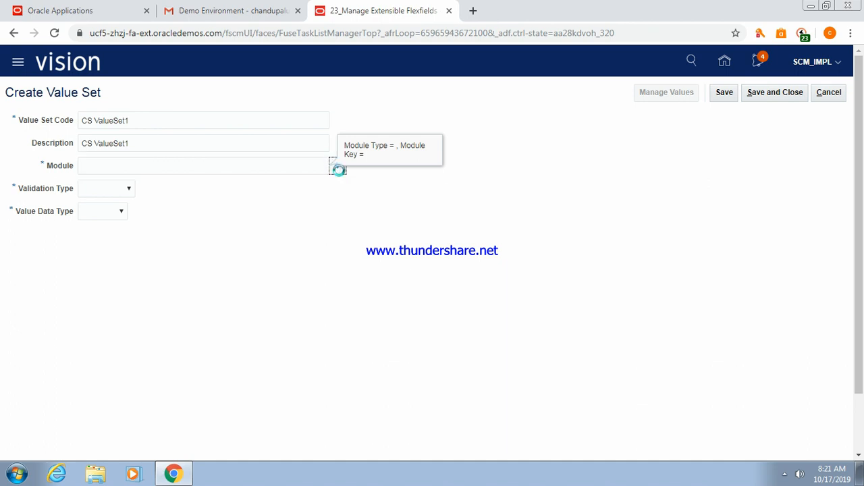
click(211, 164)
text(Prces)
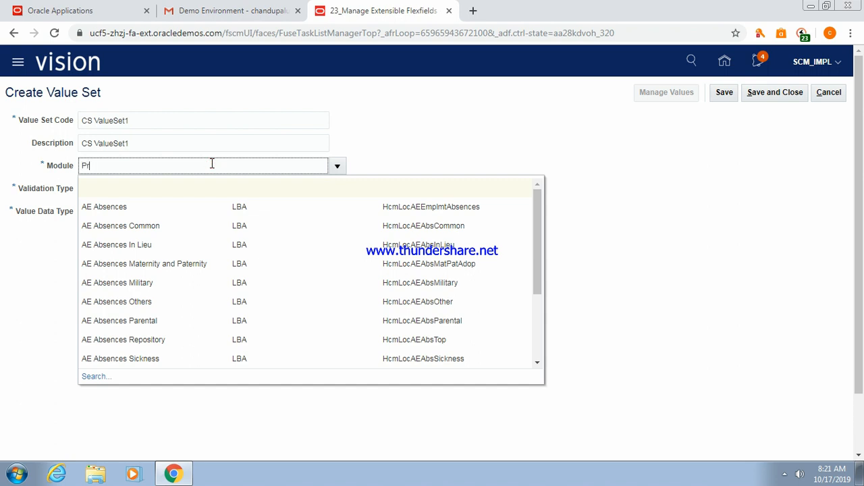
key(BackSpace)
key(BackSpace)
key(BackSpace)
text(ocess)
key(BackSpace)
key(BackSpace)
key(BackSpace)
key(BackSpace)
key(BackSpace)
text(ocess)
key(Tab)
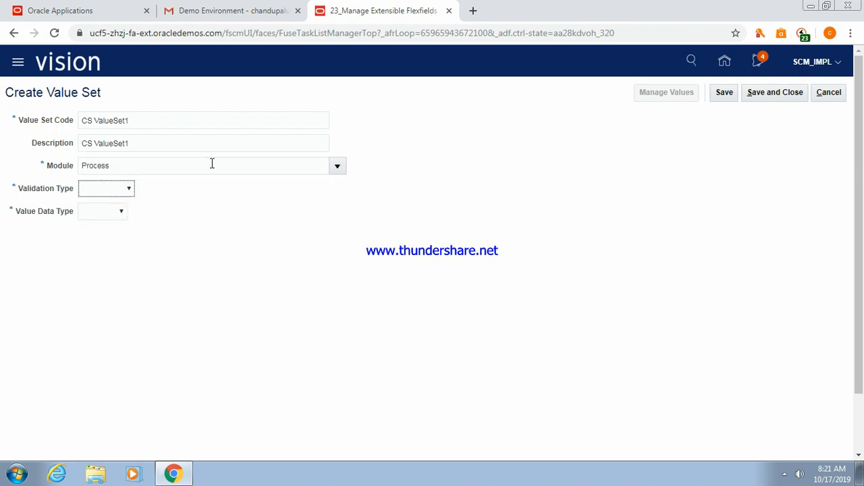
Search modules for Process and select Process Order as the module.
click(335, 167)
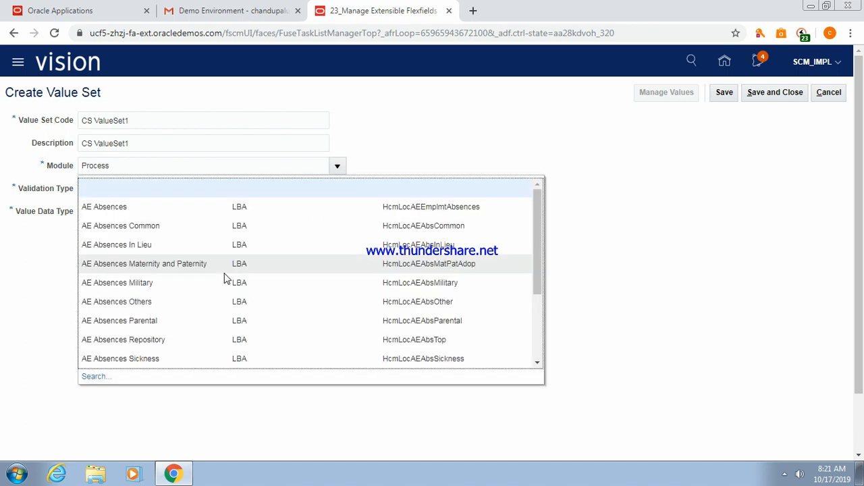
click(95, 376)
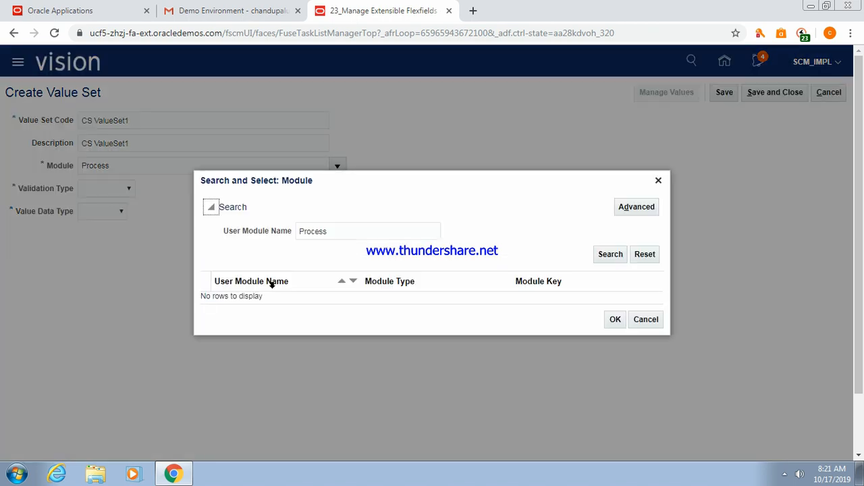
click(607, 261)
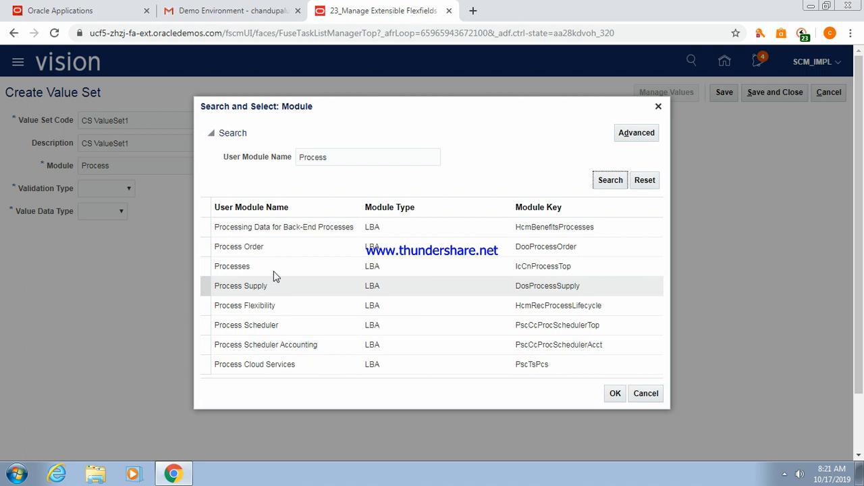
click(263, 249)
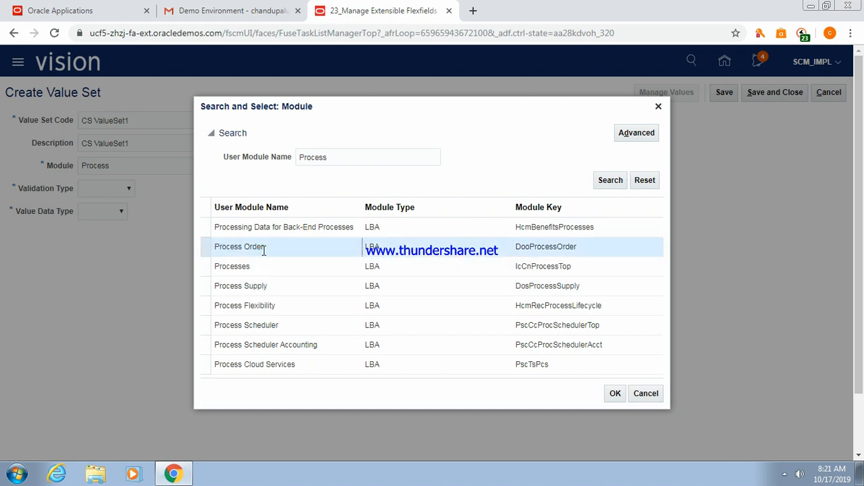
click(607, 399)
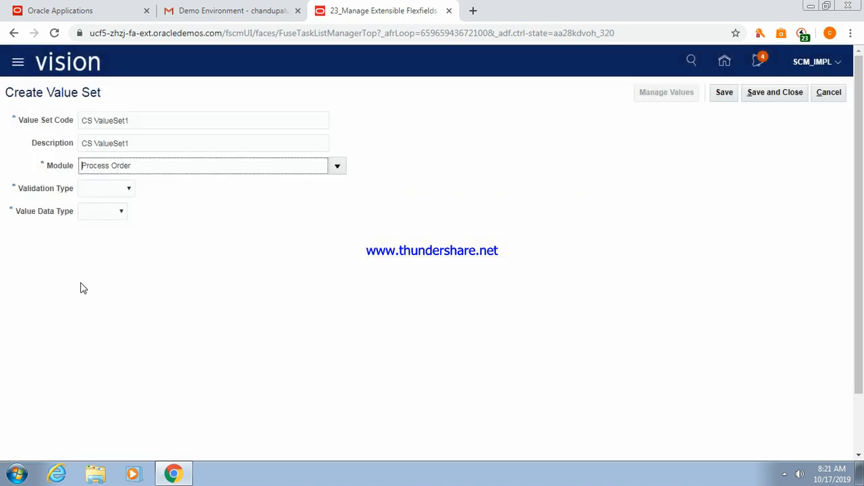
click(128, 190)
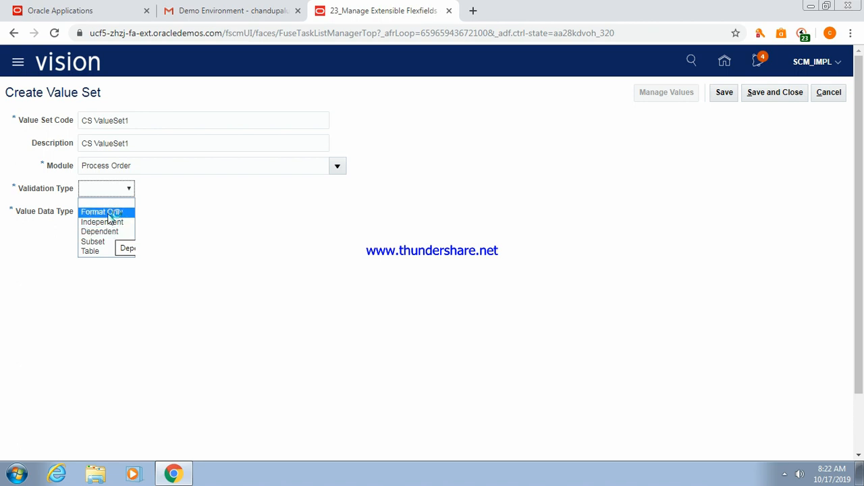
Set the validation type to Independent and the value data type to Character.
click(110, 212)
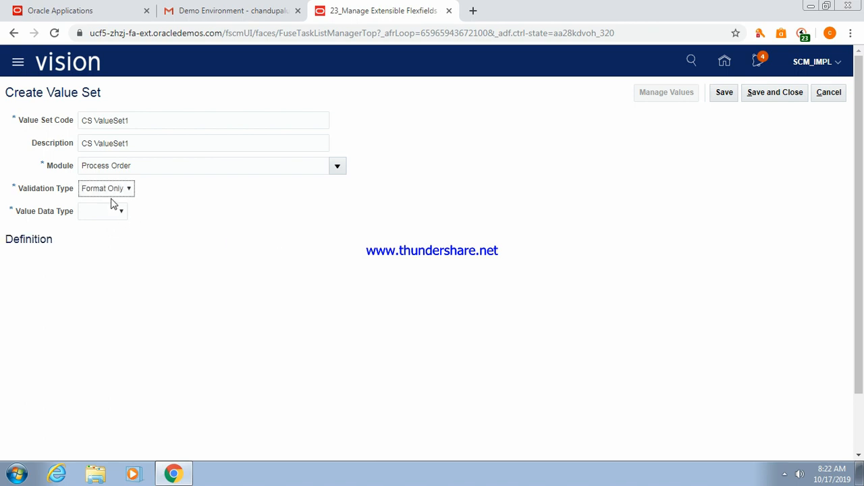
click(123, 215)
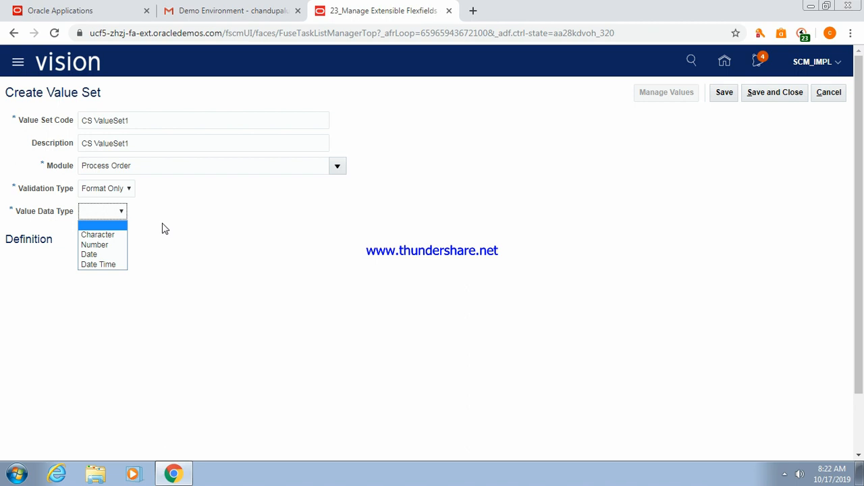
click(129, 189)
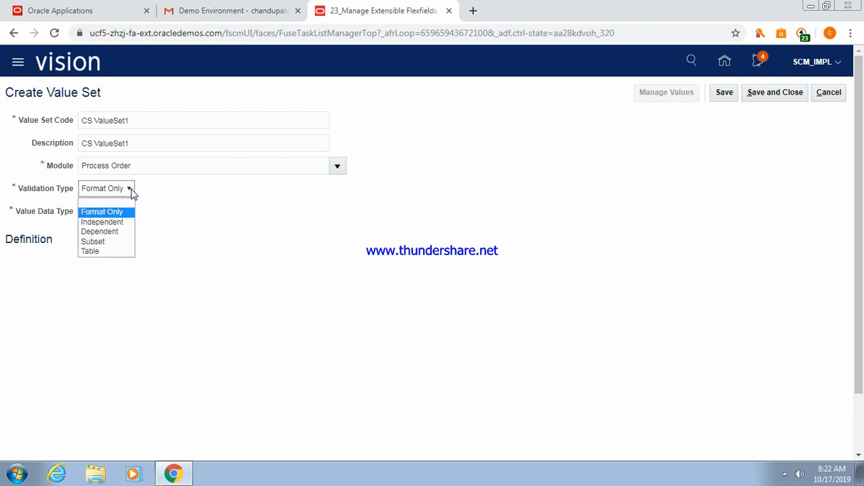
click(103, 221)
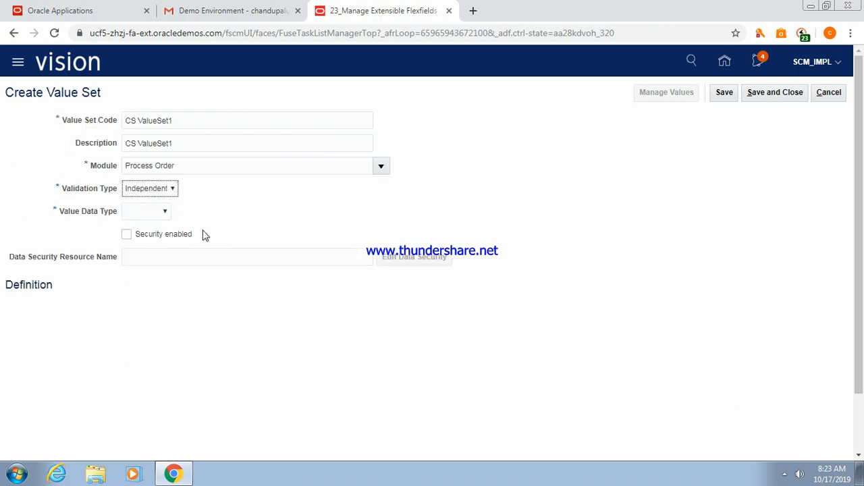
click(166, 214)
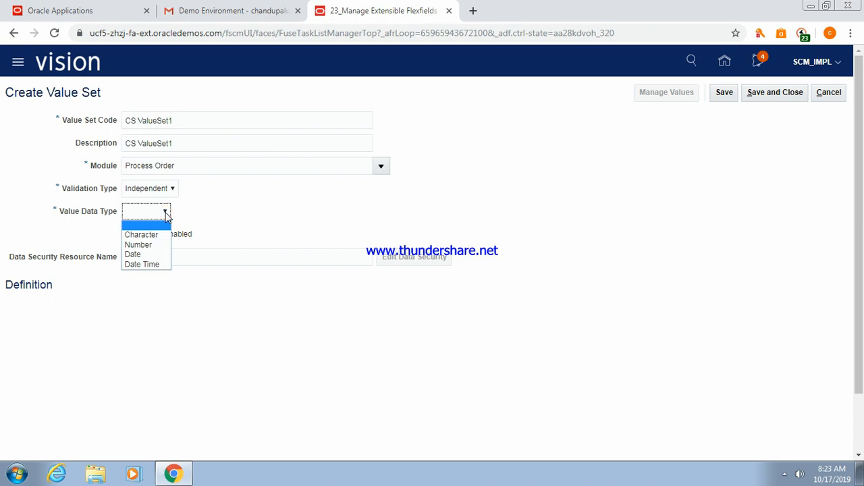
click(149, 236)
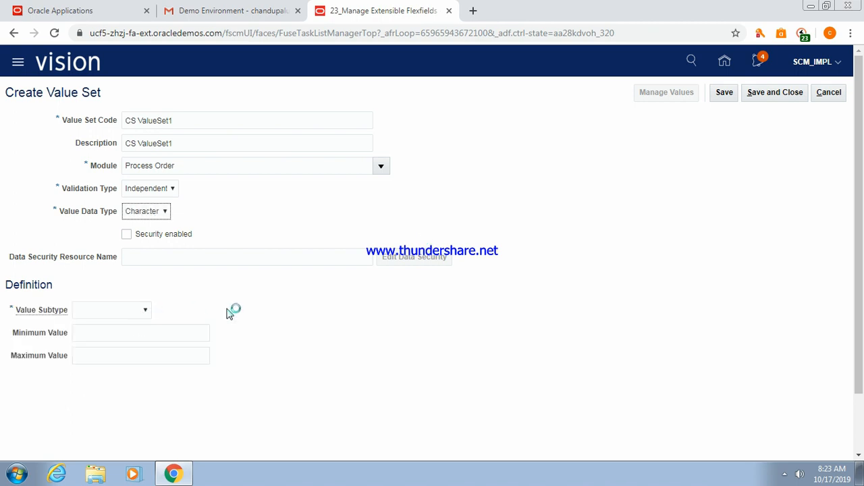
Choose Text as the value subtype and enter a maximum length of 200.
click(144, 311)
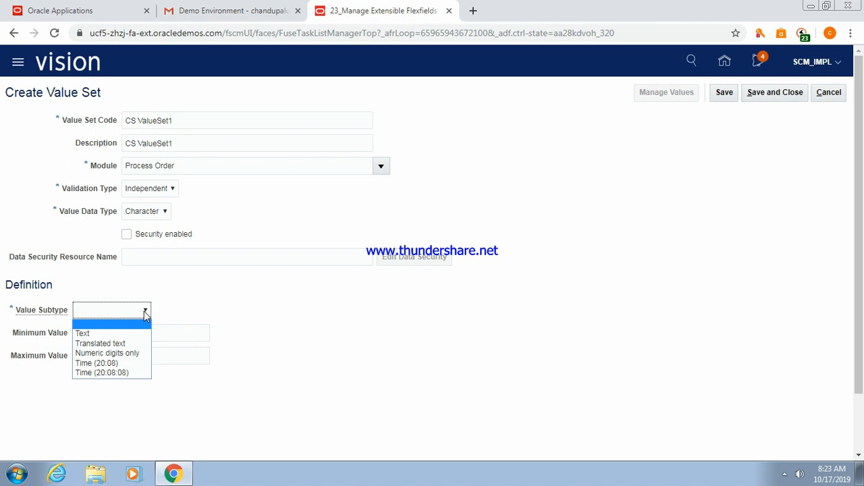
click(84, 334)
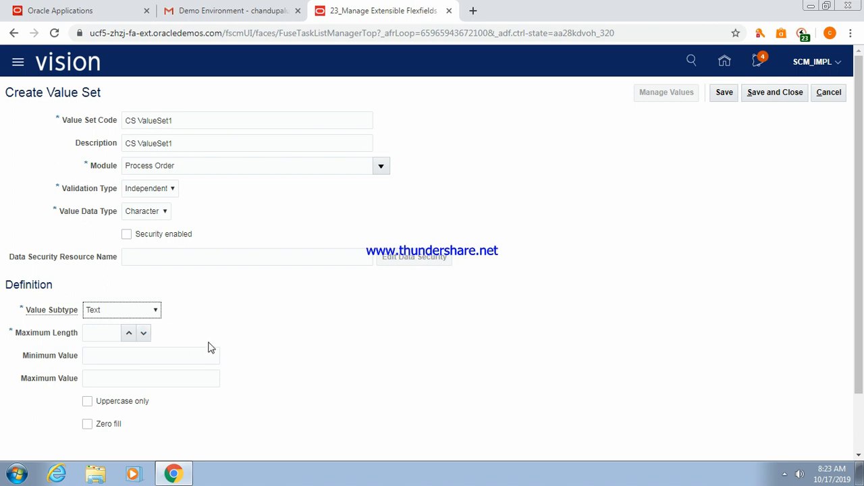
click(101, 332)
text(200)
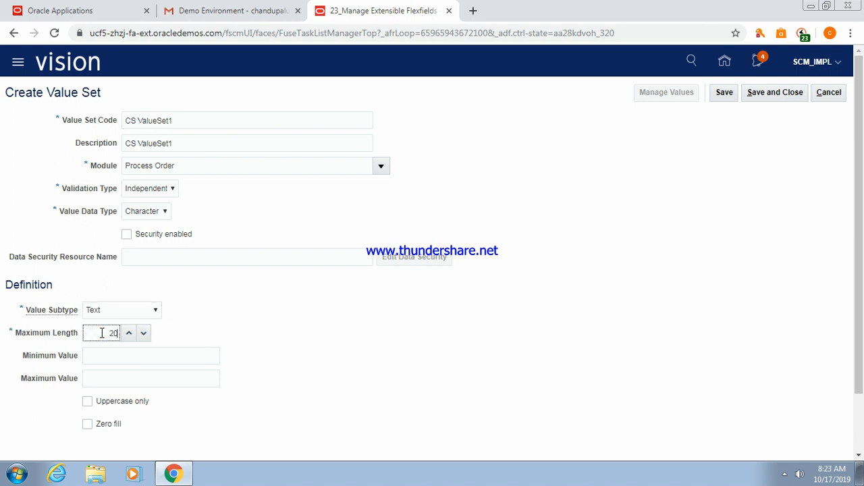
key(Tab)
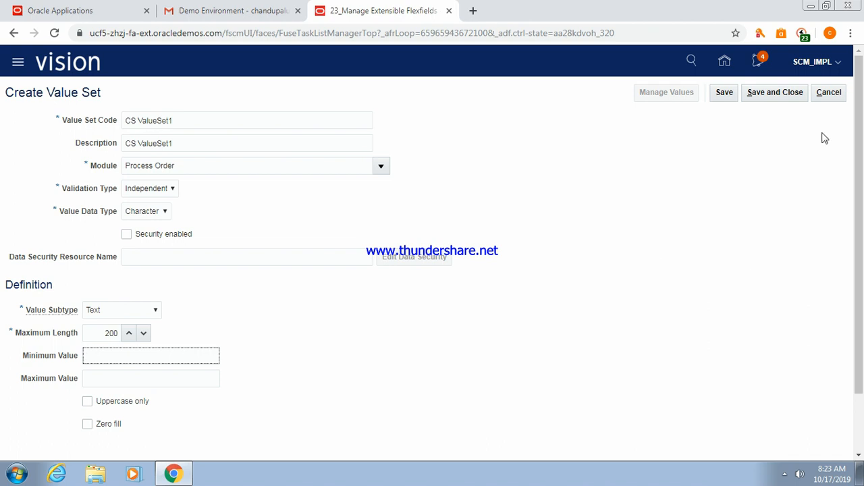
After the save error, lower Maximum Length to 150 and save CS ValueSet1.
click(765, 93)
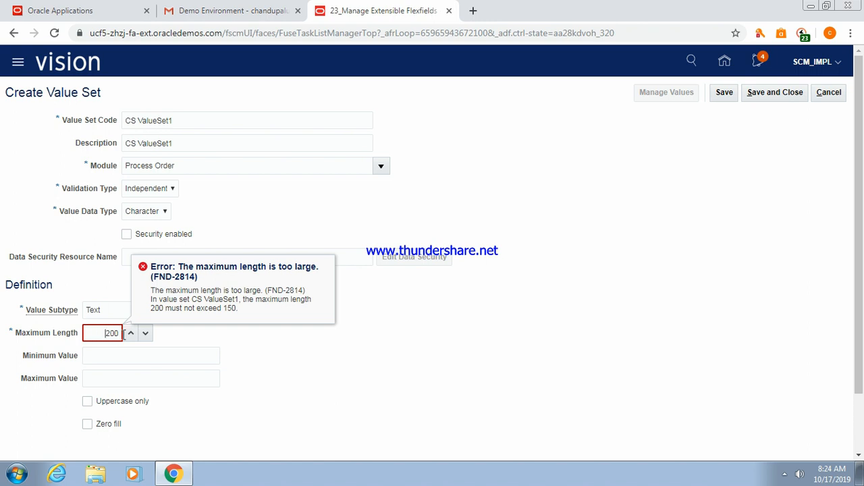
click(120, 332)
key(BackSpace)
key(BackSpace)
key(BackSpace)
text(150)
key(Tab)
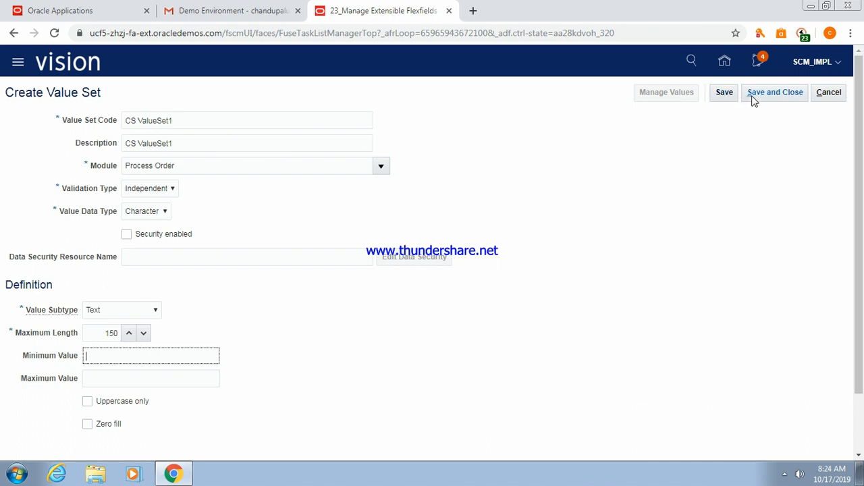
click(722, 94)
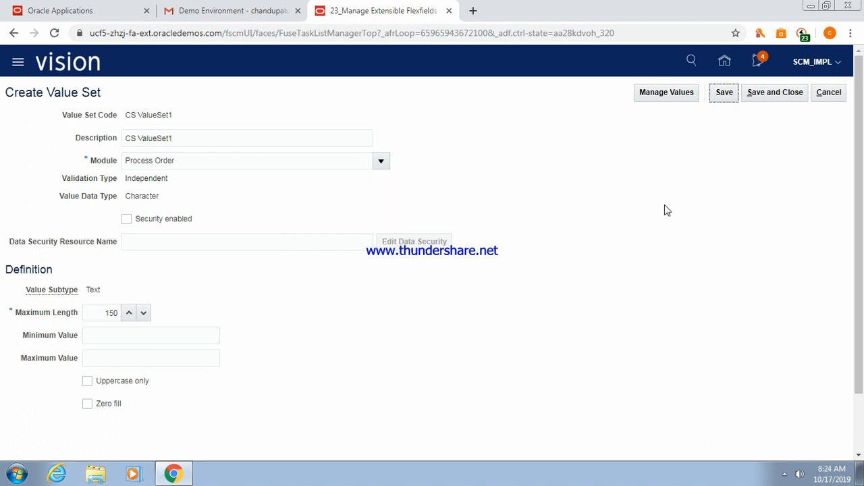
Close CS ValueSet1, review CSSegment1's form and prompt, then save the segment.
click(771, 95)
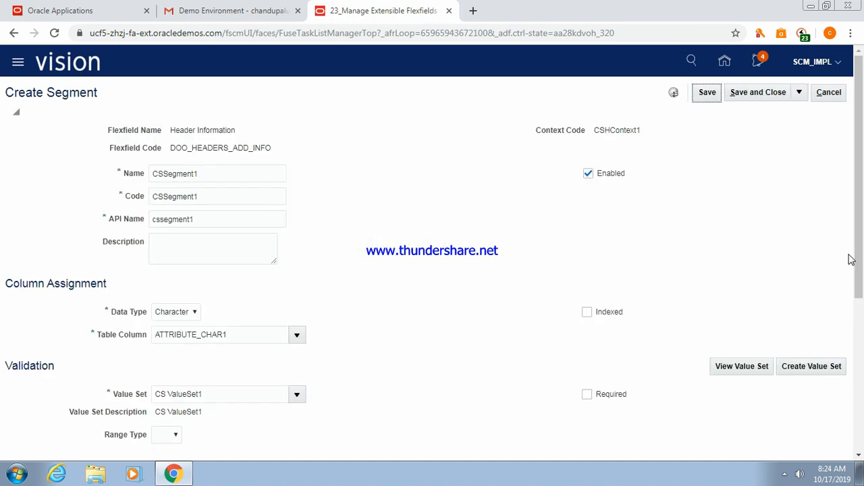
scroll(858, 253, down, 2)
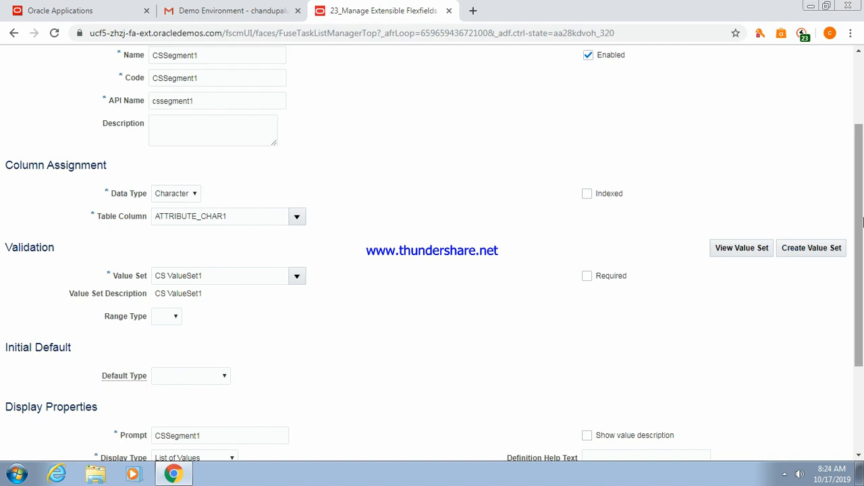
scroll(858, 227, down, 2)
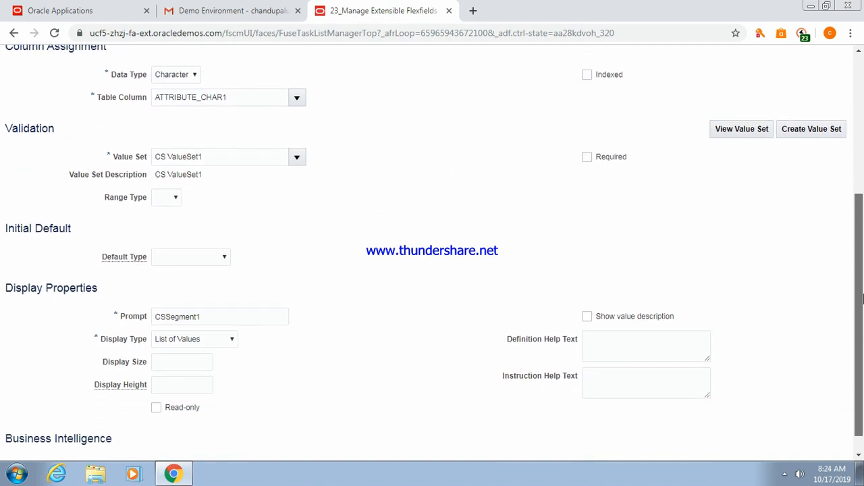
click(213, 313)
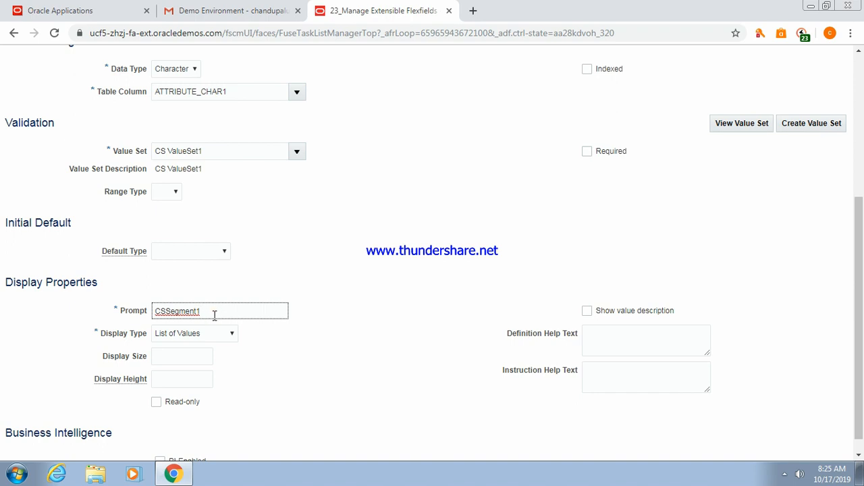
drag(859, 224, 834, 306)
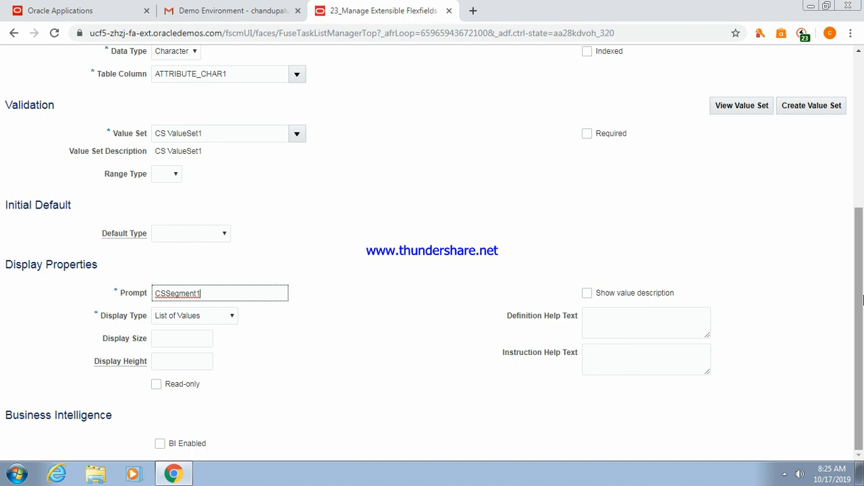
drag(862, 300, 863, 115)
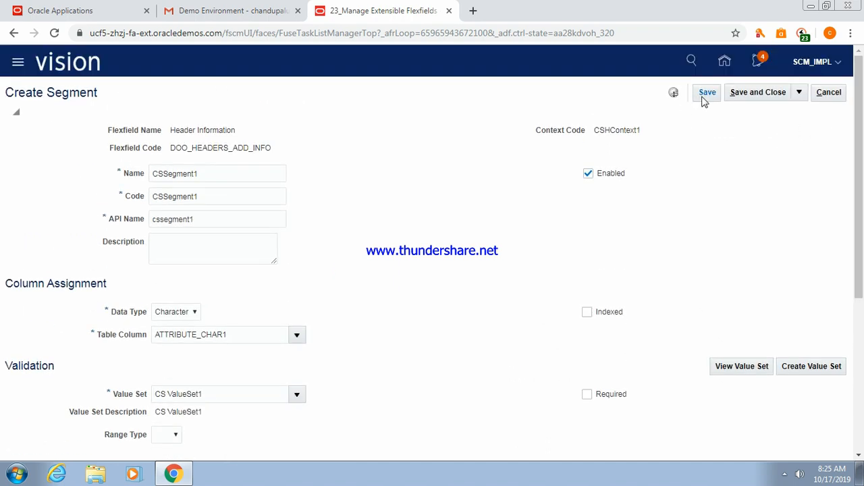
click(758, 94)
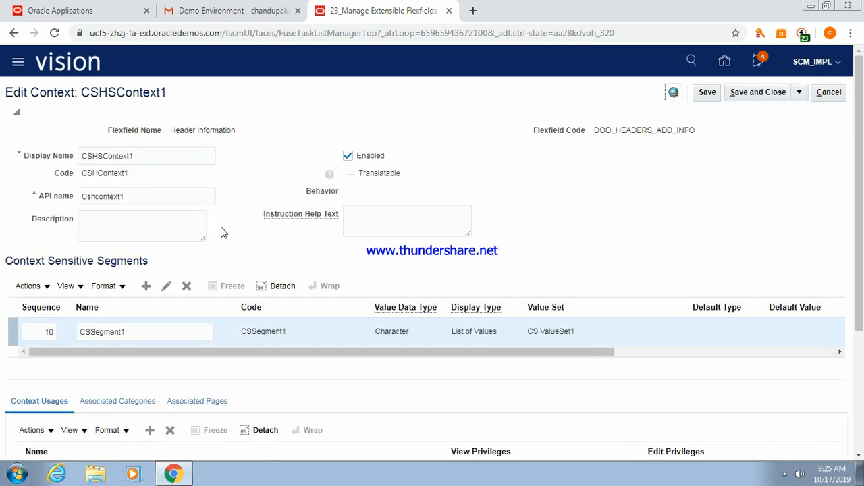
Add a new segment named CSSegment2 with Character data type.
click(146, 286)
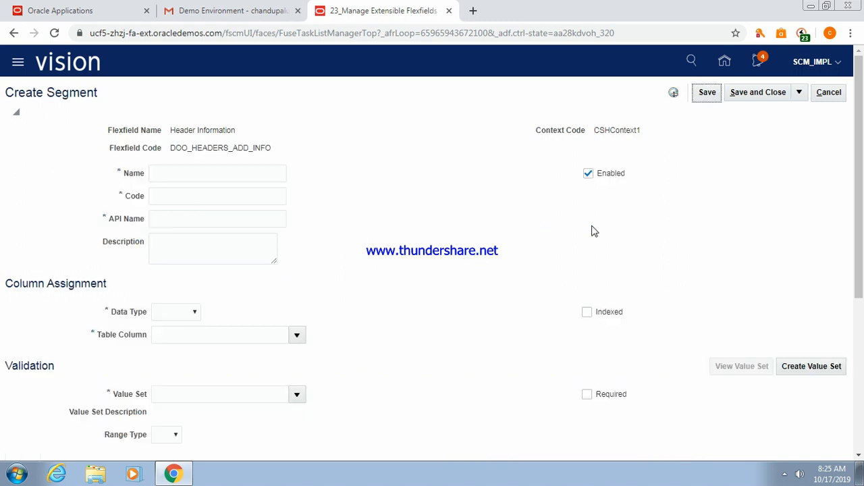
click(224, 169)
text(CS)
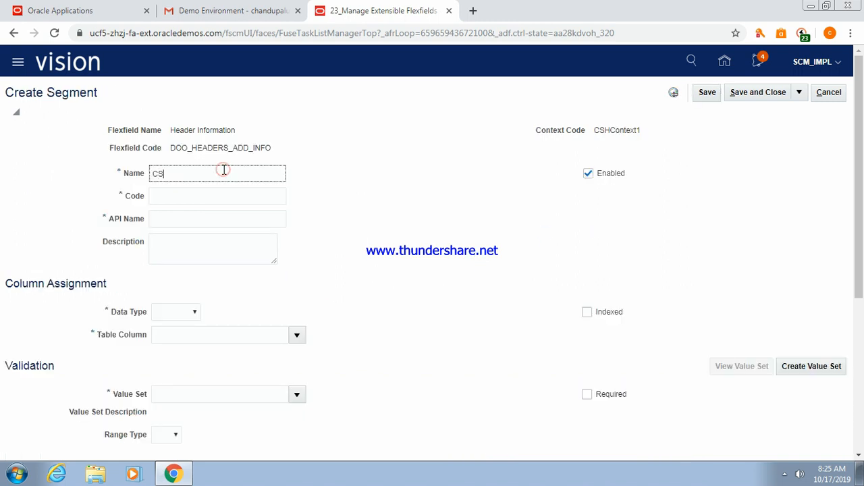
text(Segment2)
key(Tab)
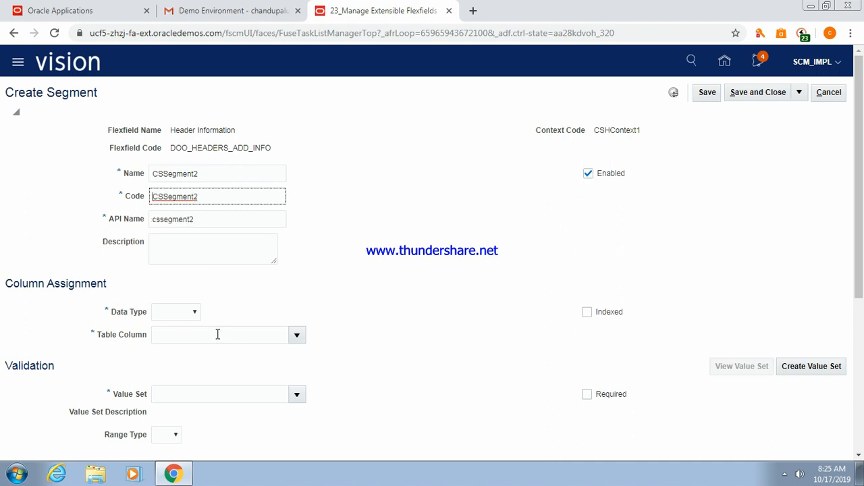
click(197, 313)
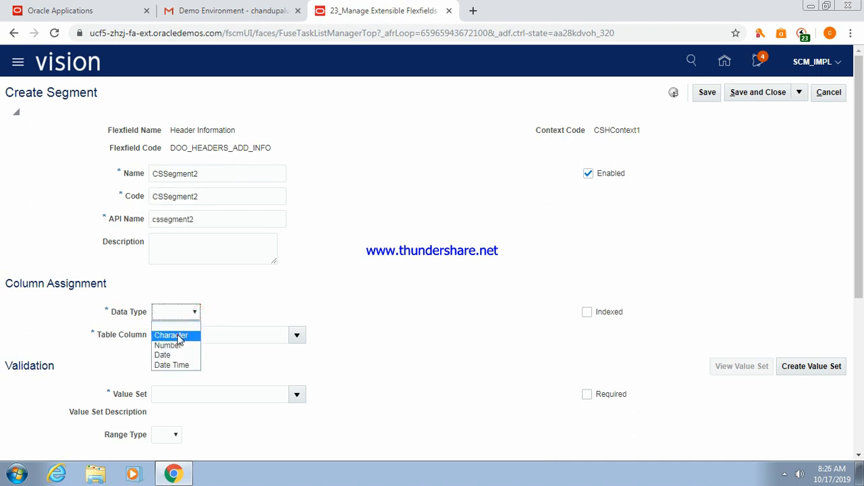
click(176, 335)
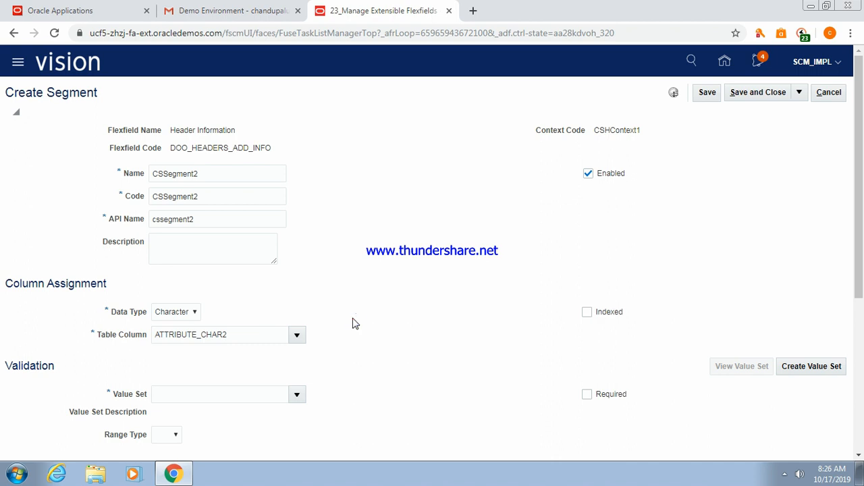
Pick CS ValueSet1 as the value set, then replace the entry with '10'.
click(240, 394)
text(CS)
key(Tab)
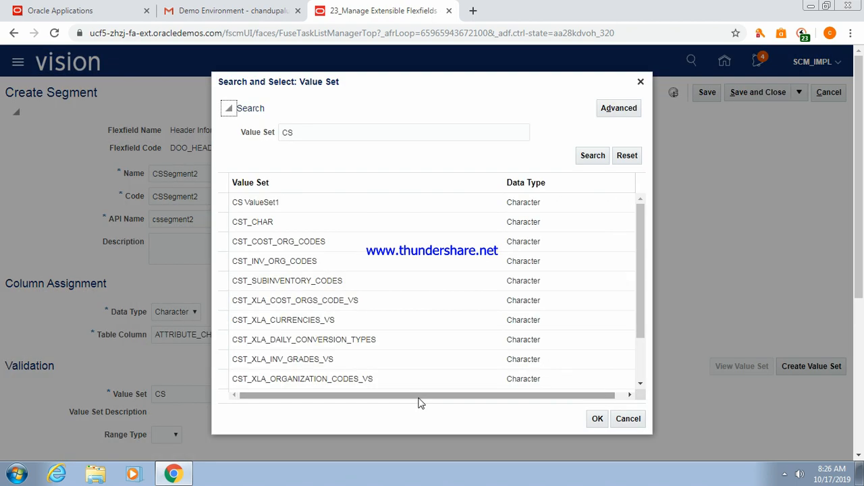
click(290, 207)
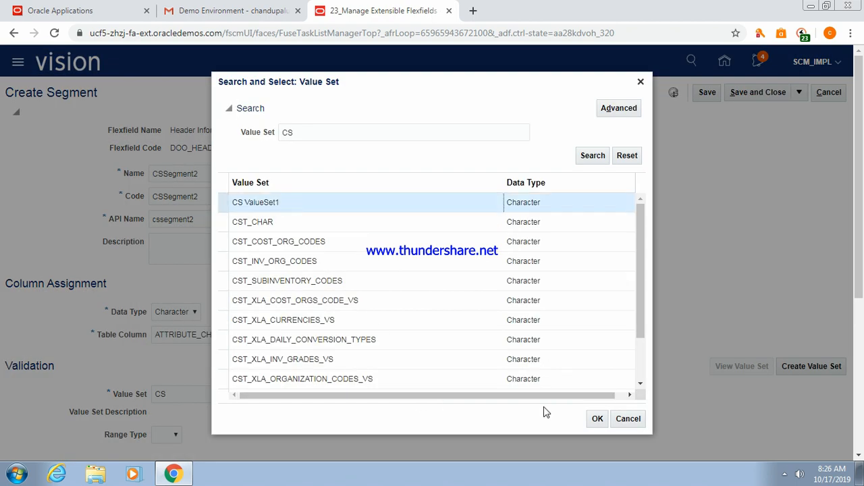
click(597, 418)
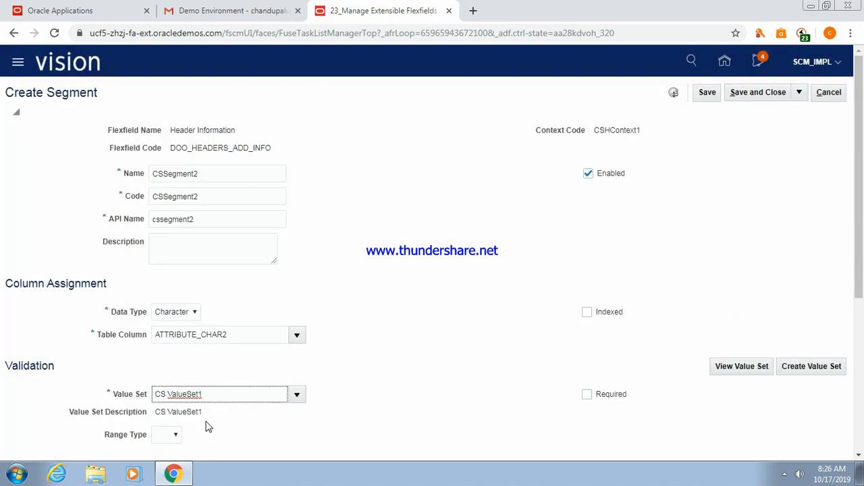
click(209, 396)
key(BackSpace)
key(BackSpace)
key(BackSpace)
key(BackSpace)
key(BackSpace)
key(BackSpace)
key(BackSpace)
key(BackSpace)
key(BackSpace)
key(BackSpace)
key(BackSpace)
key(BackSpace)
text(10)
key(Tab)
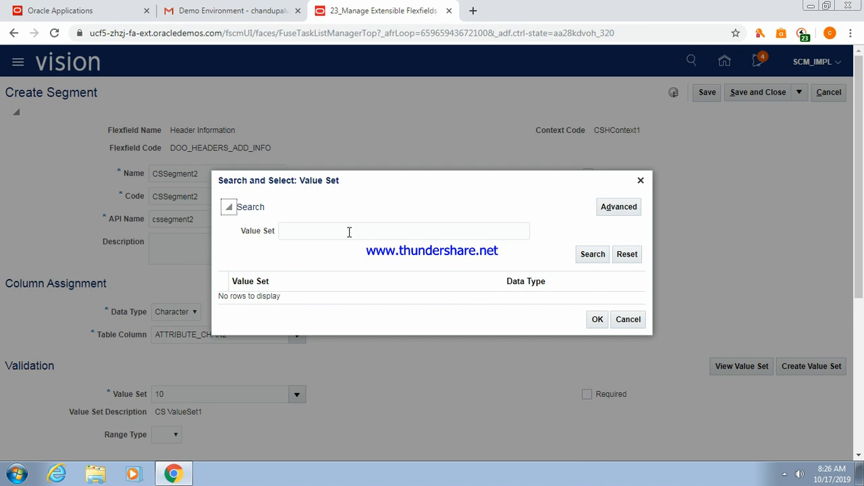
Assign the 30 Characters value set and check its details.
click(349, 232)
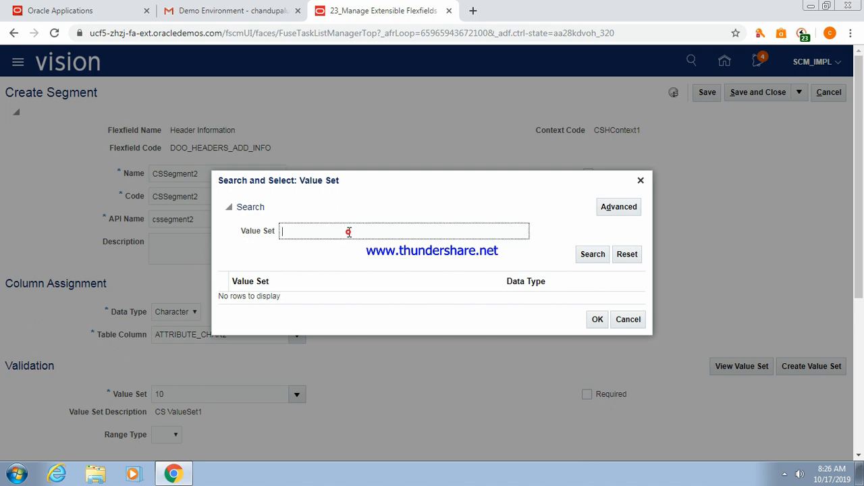
click(593, 254)
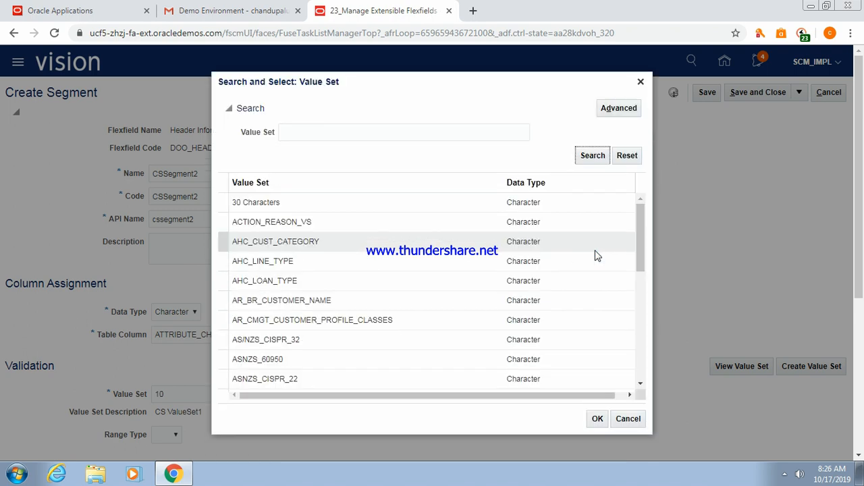
click(277, 197)
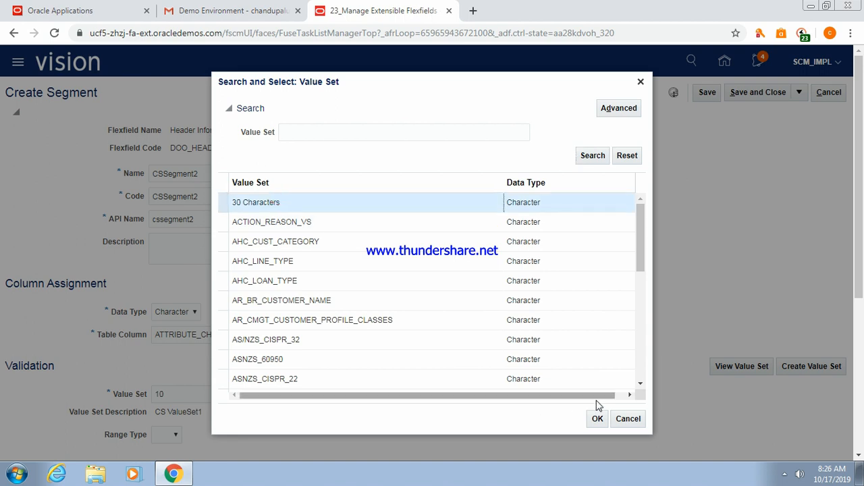
click(597, 418)
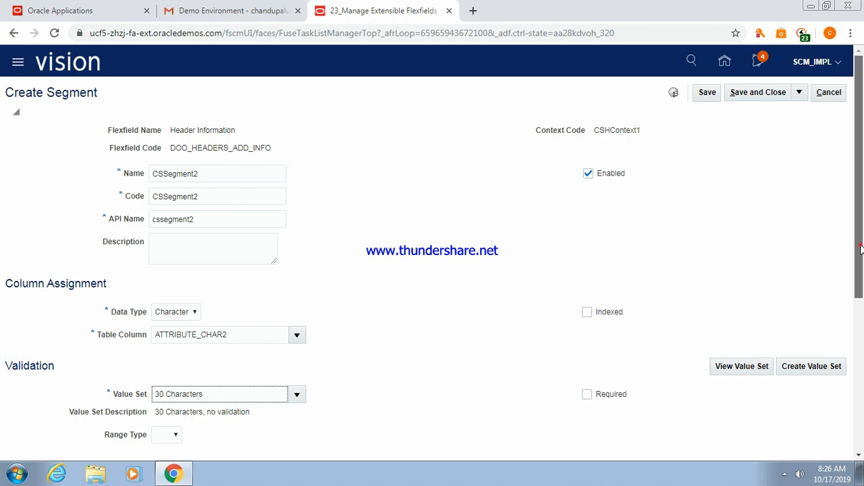
drag(861, 249, 861, 196)
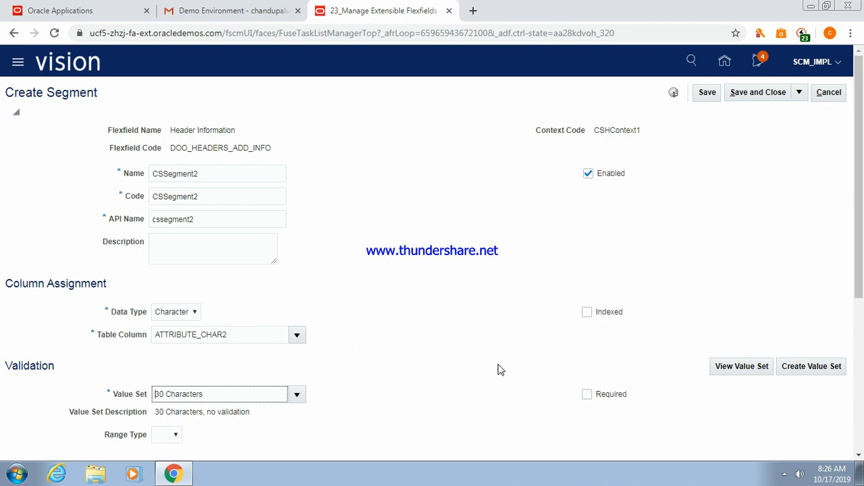
click(748, 370)
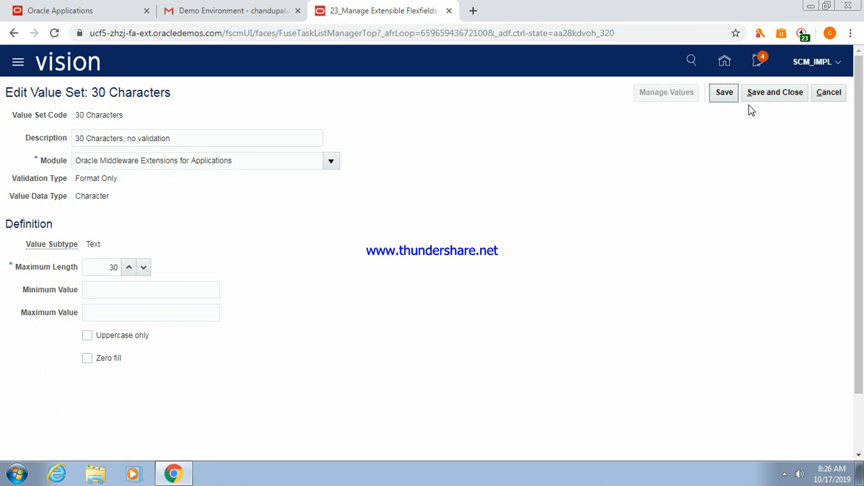
click(768, 98)
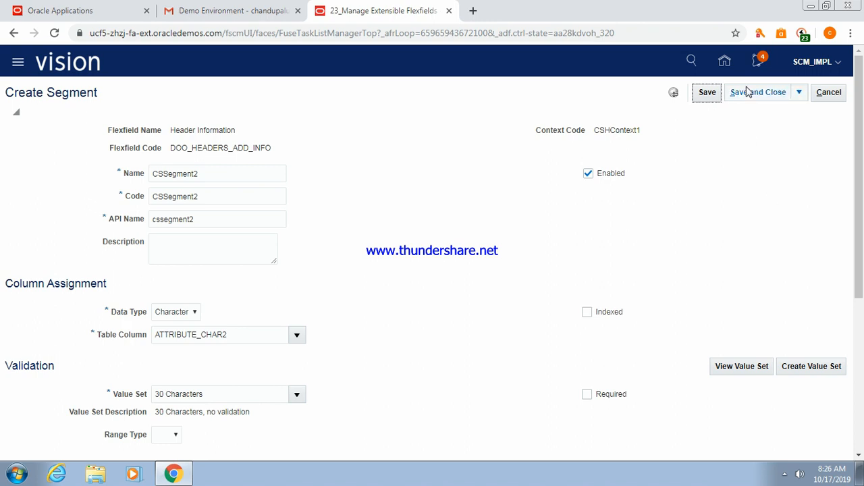
Mark CSSegment2 as required, then save the segment and the CSHSContext1 context.
click(587, 394)
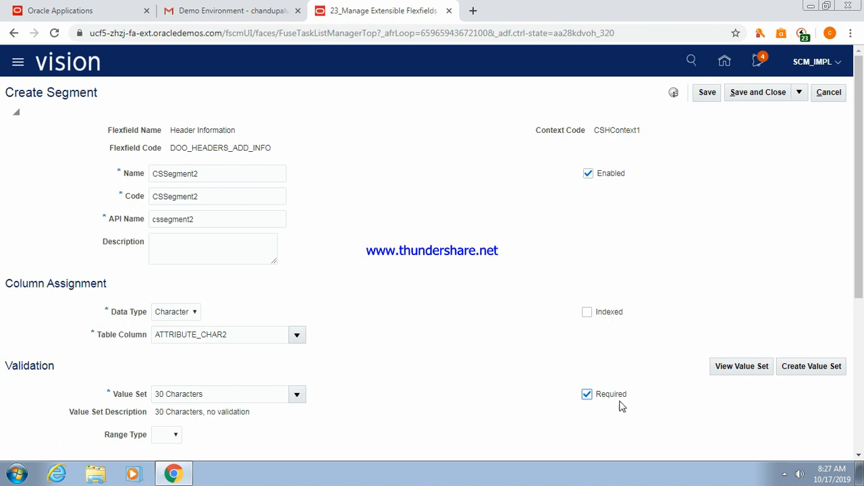
click(754, 94)
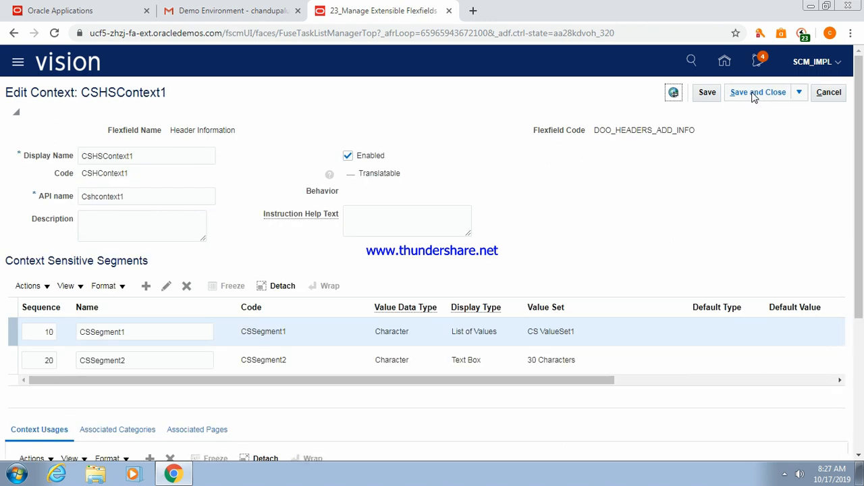
click(754, 94)
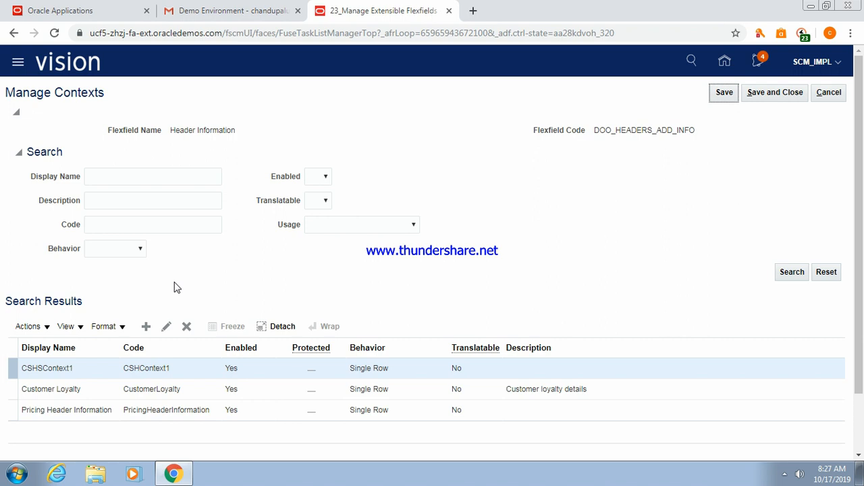
Create context CSHMContext2 with Multiple Rows behavior.
click(146, 326)
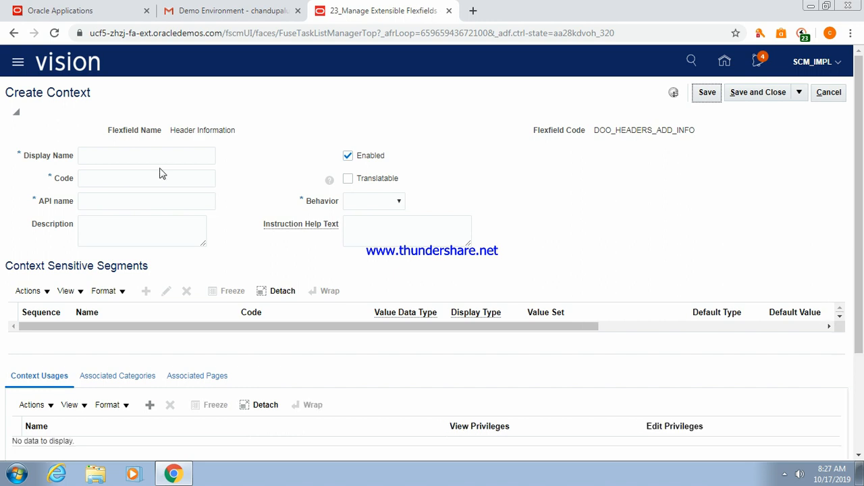
click(136, 154)
text(CSHMContext)
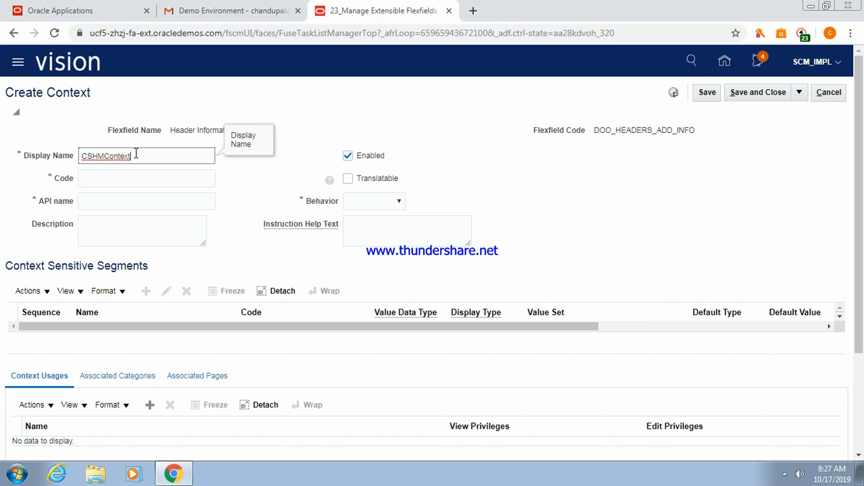
text(2)
click(124, 178)
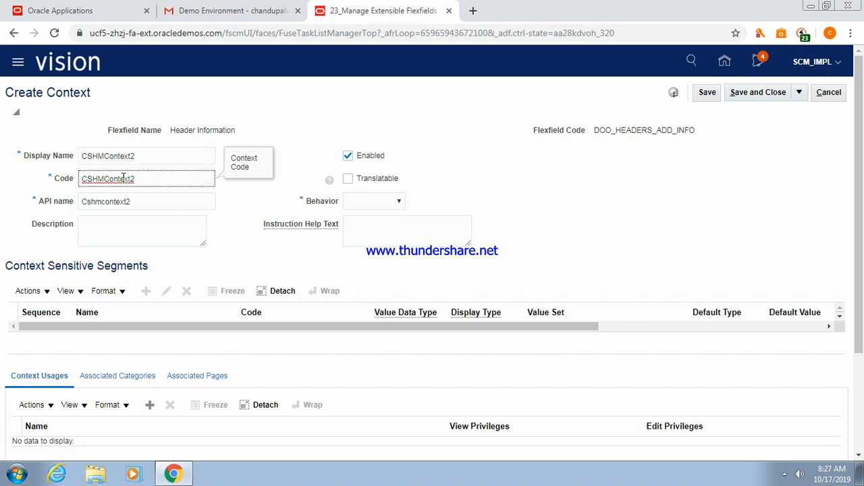
click(395, 201)
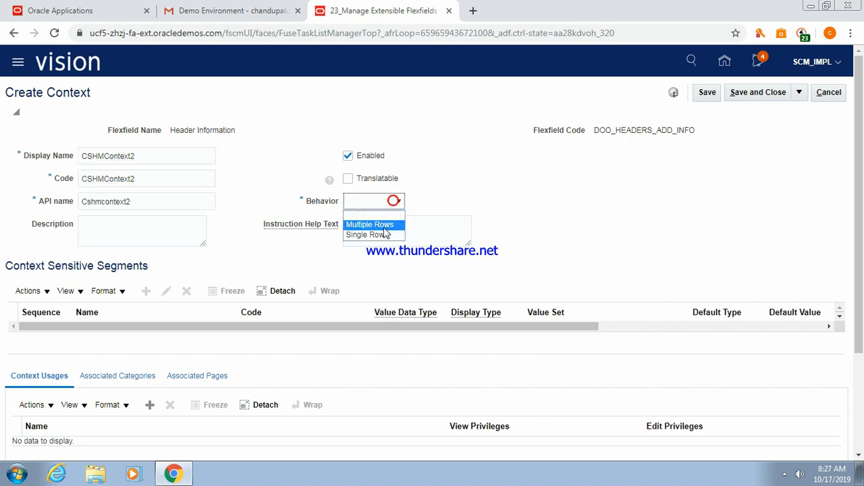
click(380, 225)
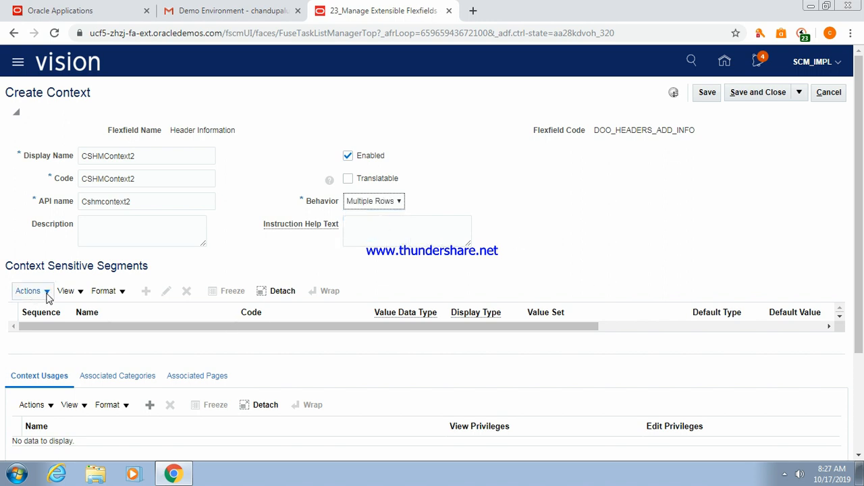
Add an Additional Header Information context usage and save the context.
click(150, 406)
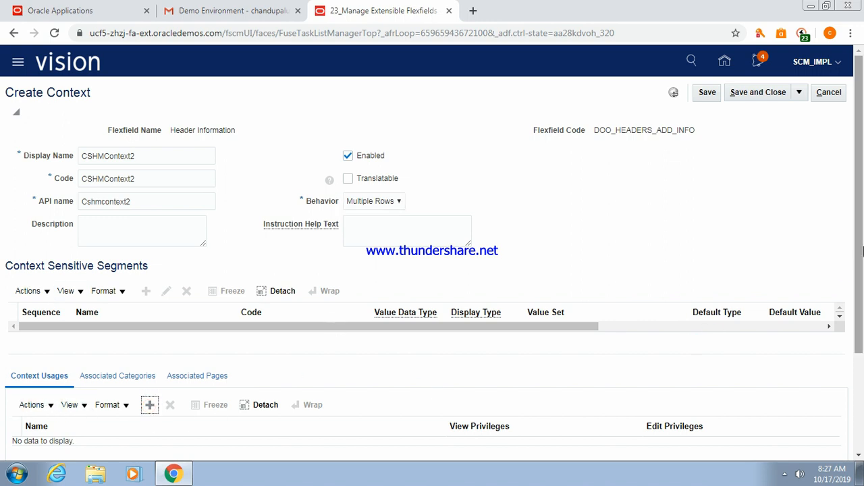
drag(861, 245, 860, 294)
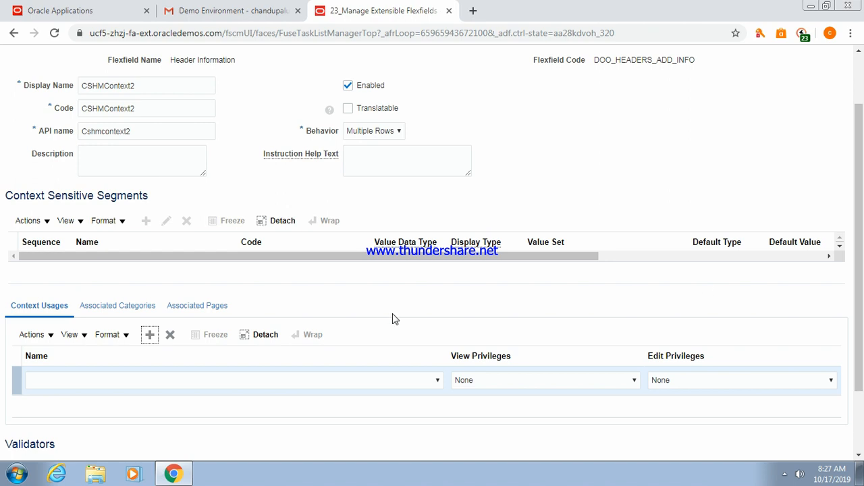
click(362, 376)
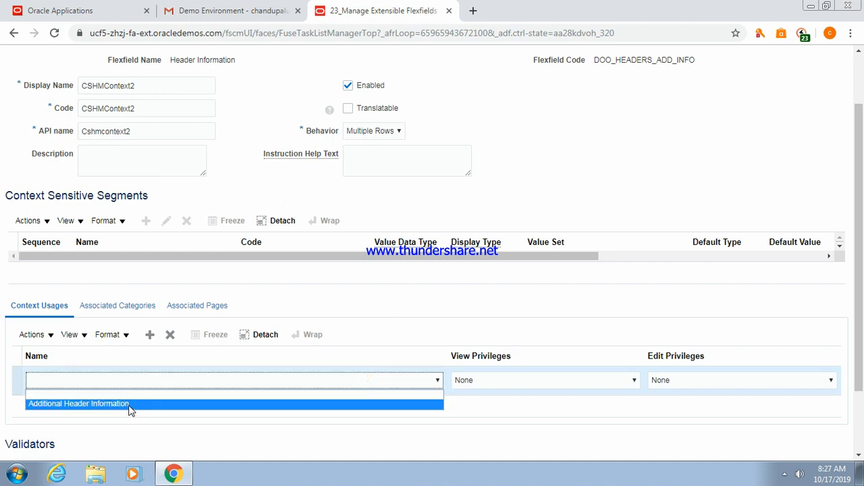
click(129, 404)
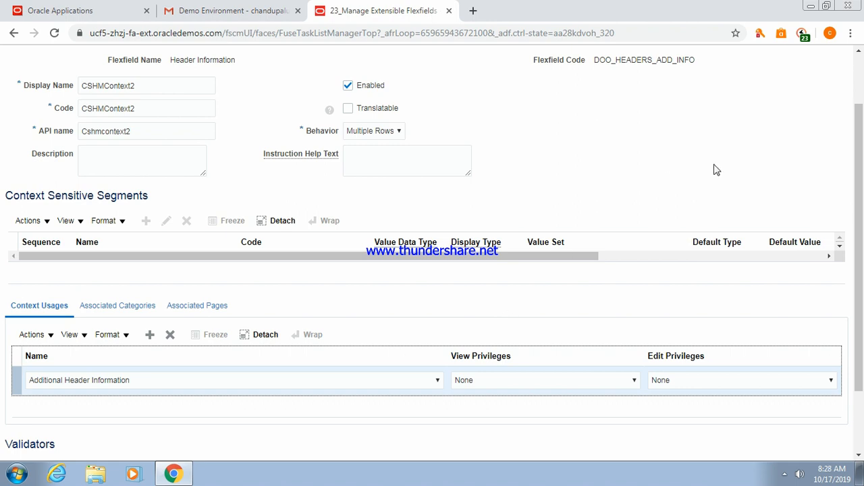
scroll(860, 219, up, 2)
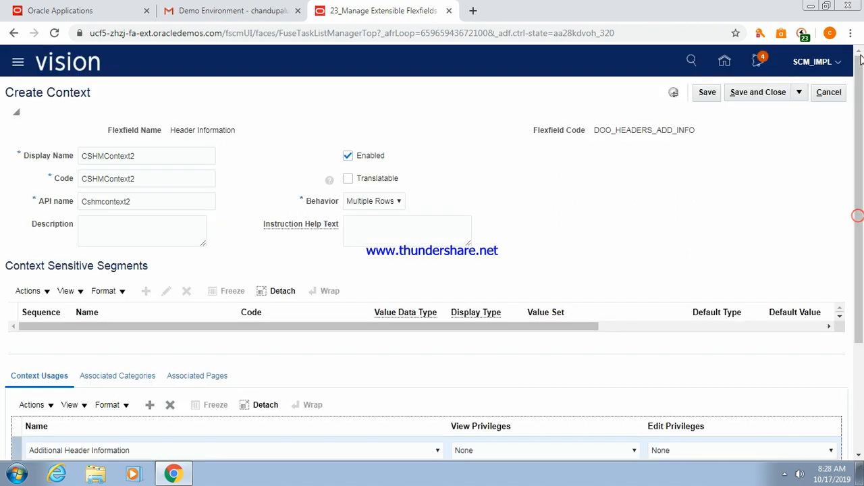
click(707, 93)
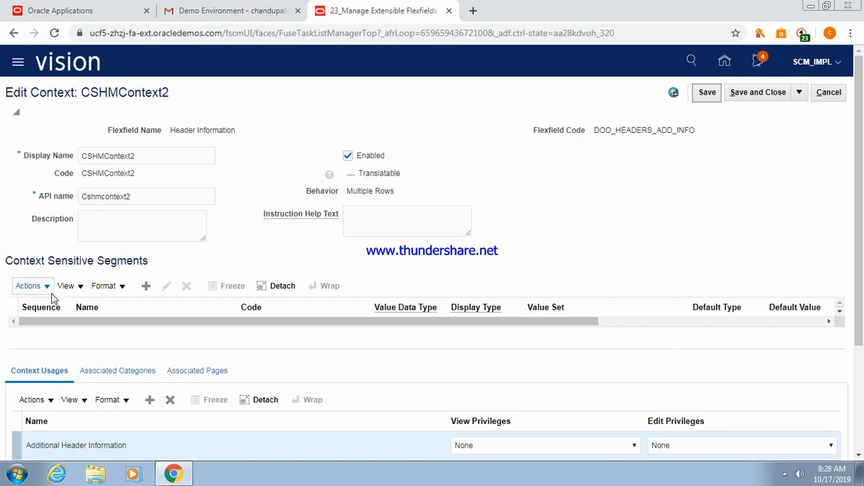
Add a new segment to CSHMContext2 with Character data type.
click(145, 287)
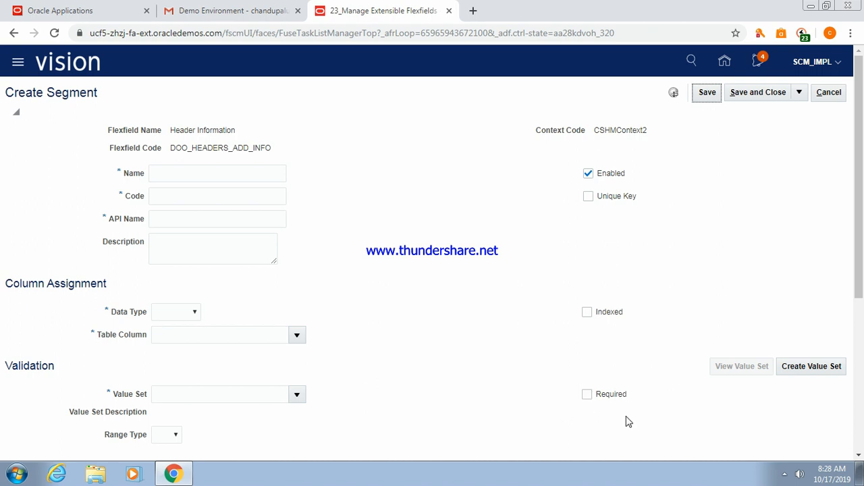
click(194, 172)
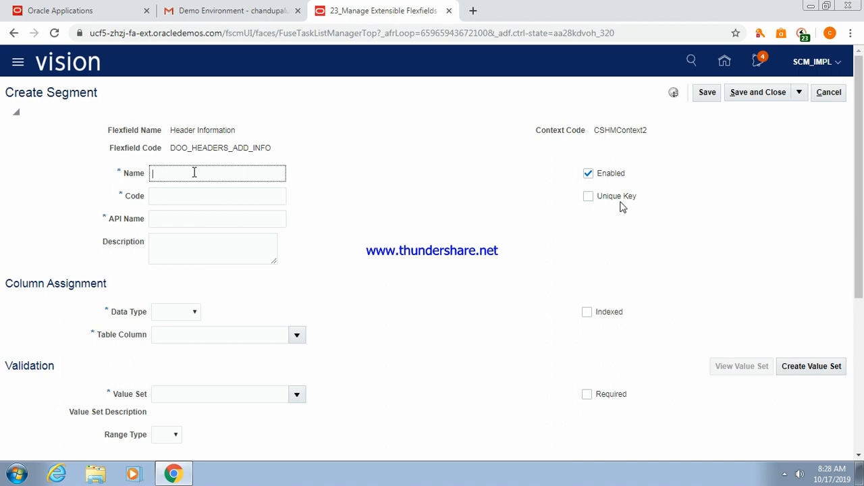
text(C)
text(SSe)
text(g)
text(ment)
text(1)
key(Tab)
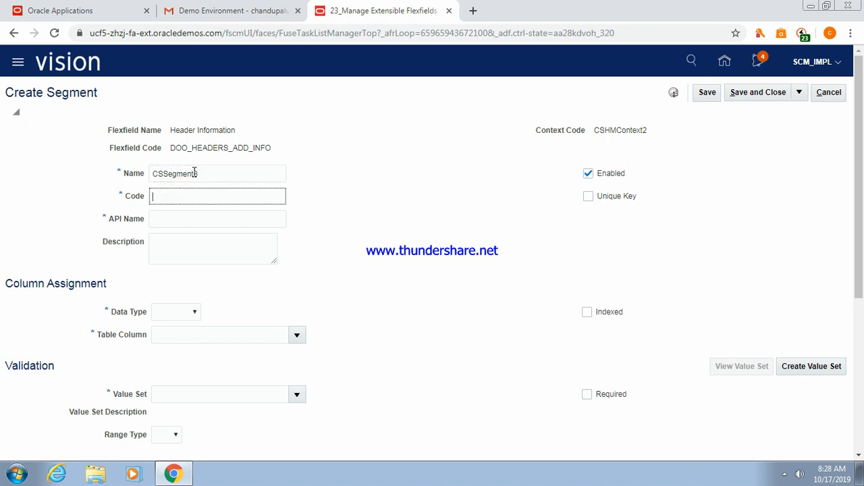
click(190, 312)
click(191, 335)
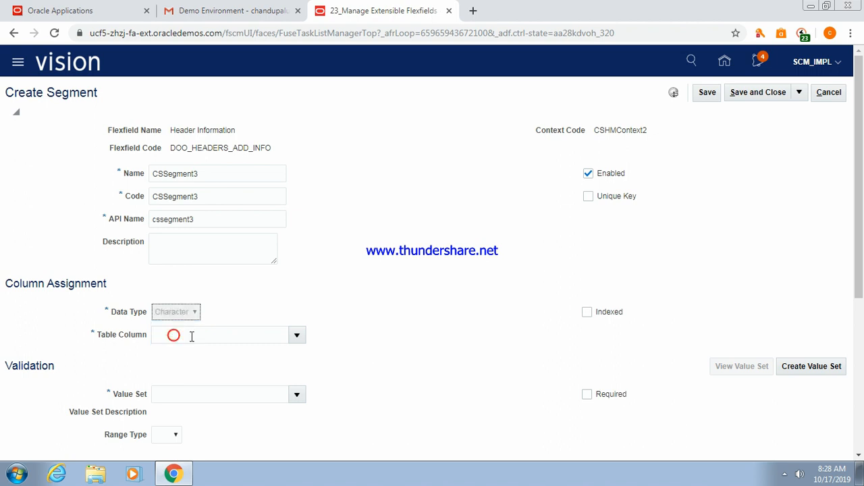
Assign the 30 Characters value set and save the segment.
text(30ATTRIBUTE_CHAR1)
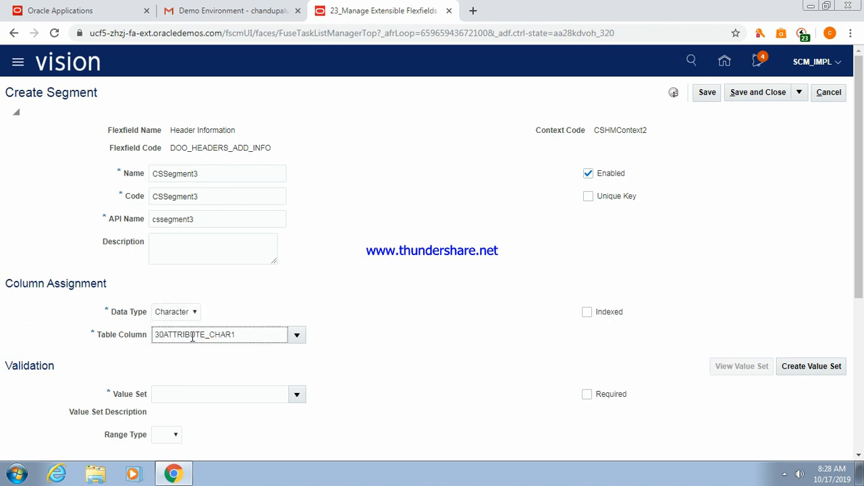
key(BackSpace)
key(BackSpace)
click(205, 394)
text(30)
key(Tab)
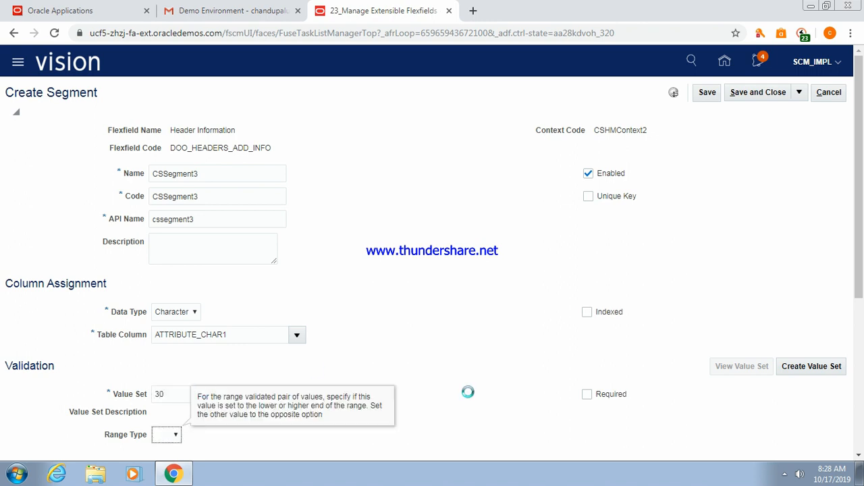
mouse_move(862, 187)
mouse_down()
mouse_move(861, 312)
mouse_move(861, 173)
mouse_up()
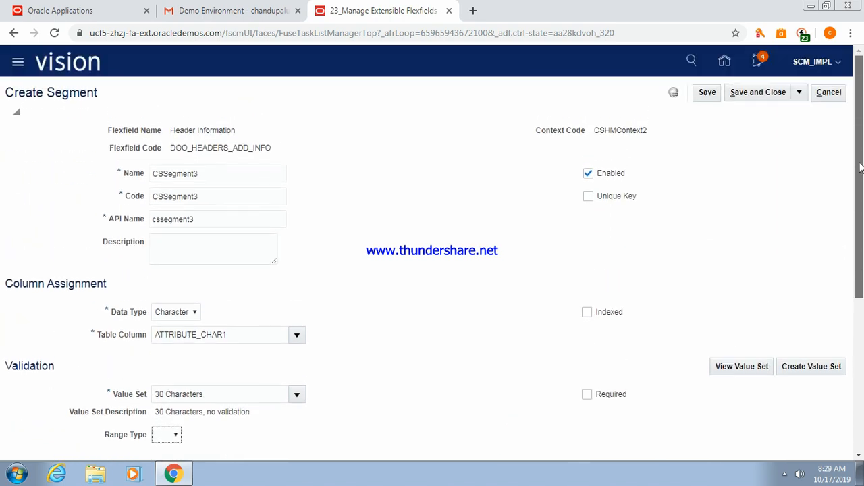
click(738, 94)
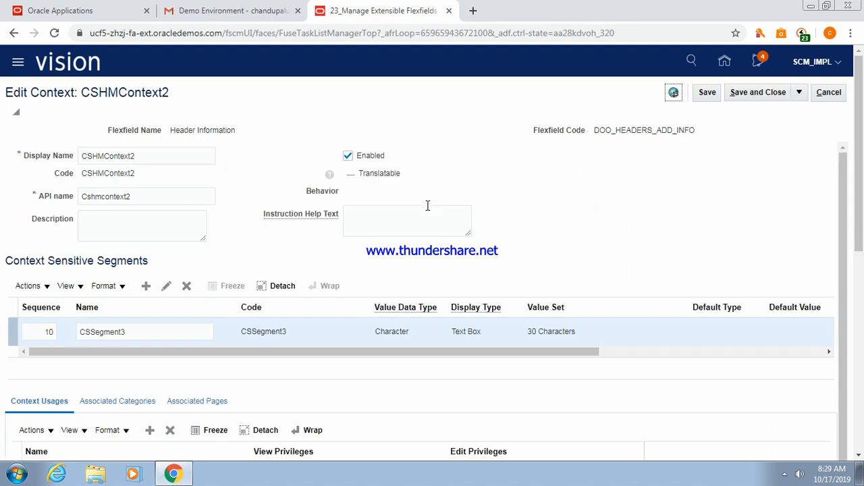
Add segment CSSegment4 to CSHMContext2 as Character data with the 30 Characters value set, and save it.
click(145, 286)
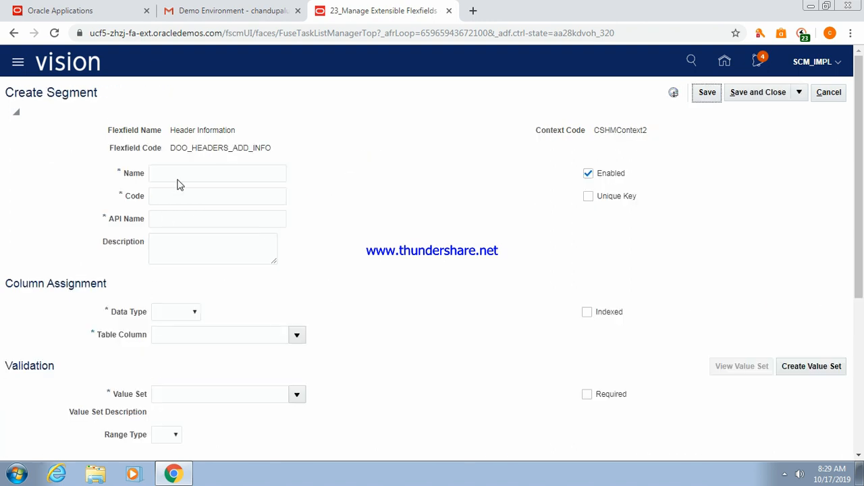
click(182, 173)
text(CS)
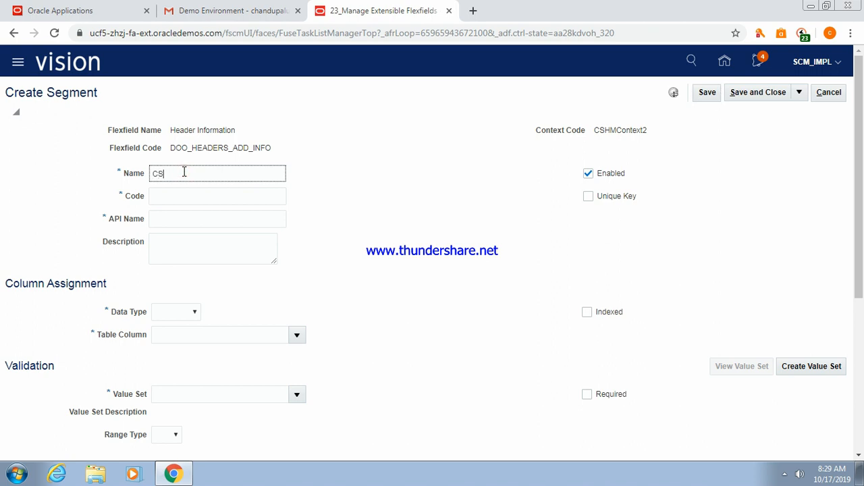
text(Segment4)
key(Tab)
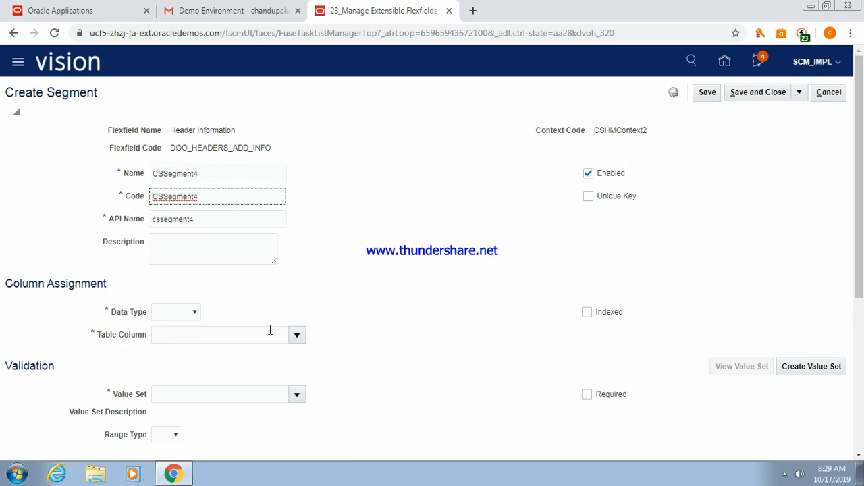
click(195, 314)
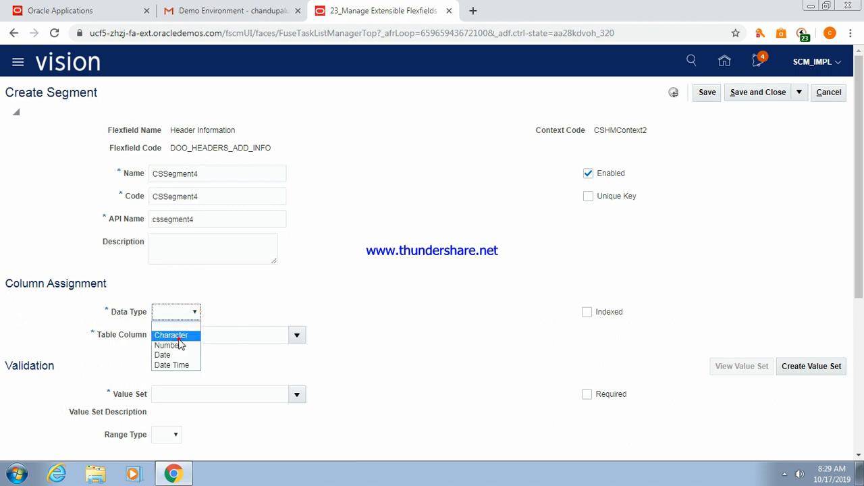
click(177, 336)
click(176, 393)
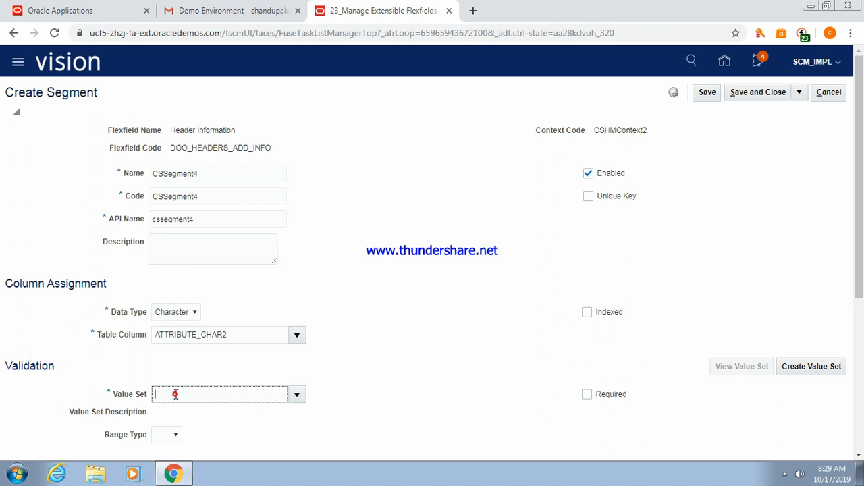
text(30)
key(Tab)
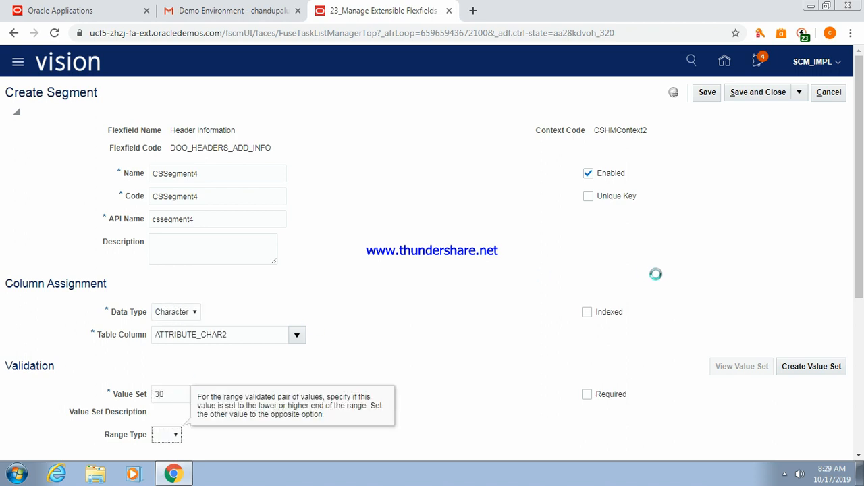
drag(859, 197, 861, 222)
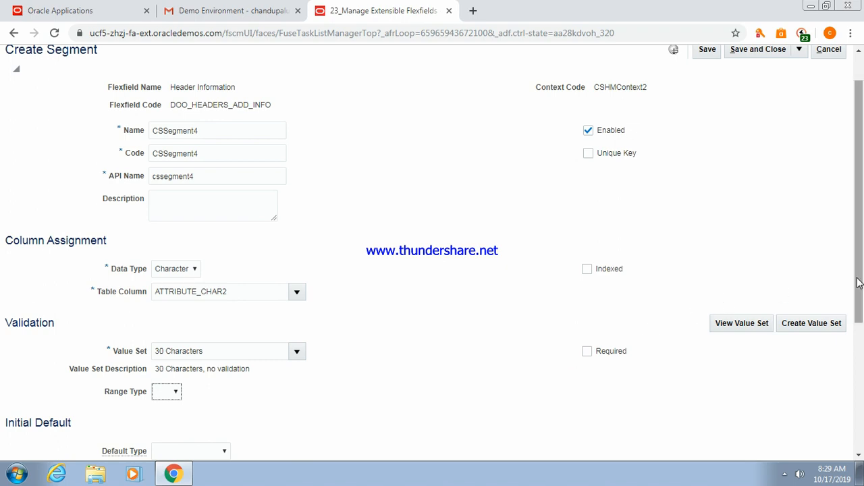
drag(856, 277, 861, 215)
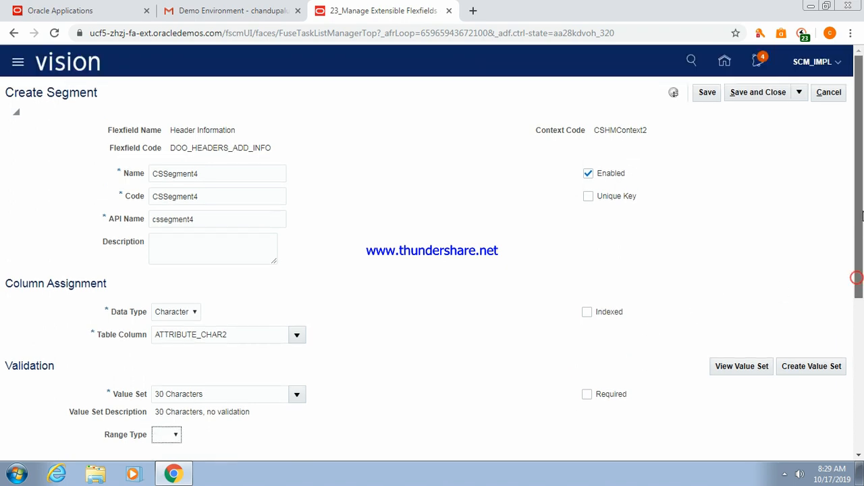
click(758, 92)
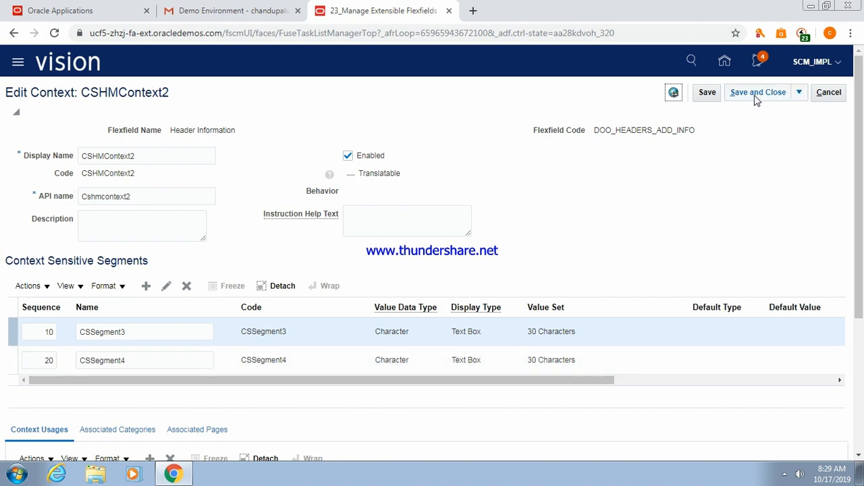
click(705, 95)
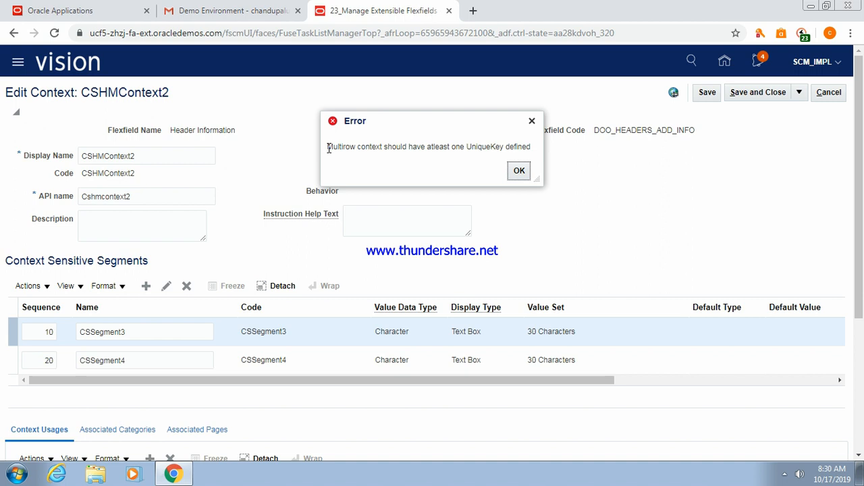
click(516, 172)
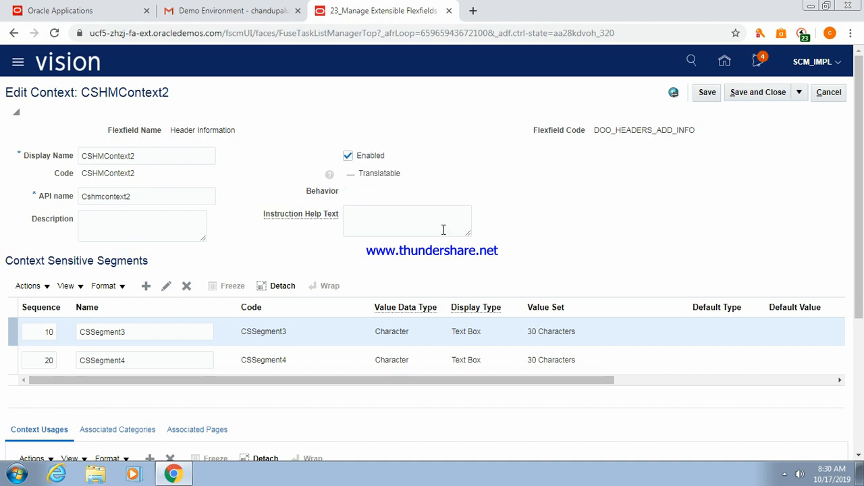
click(252, 333)
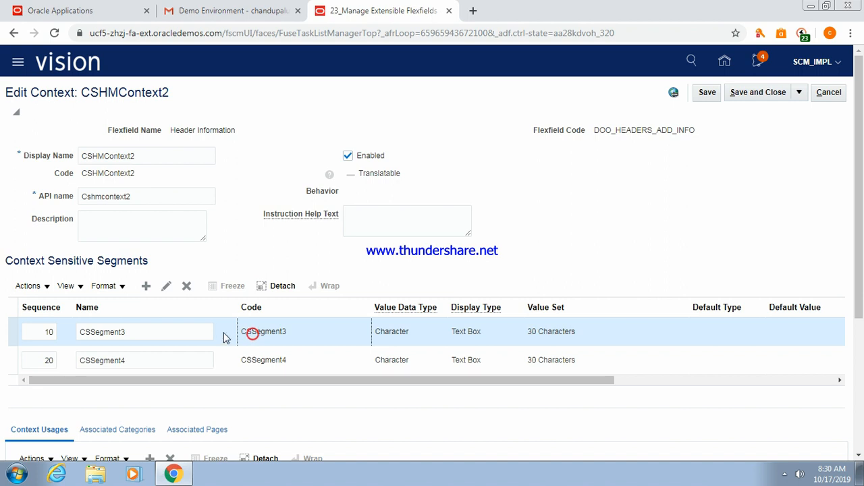
click(166, 287)
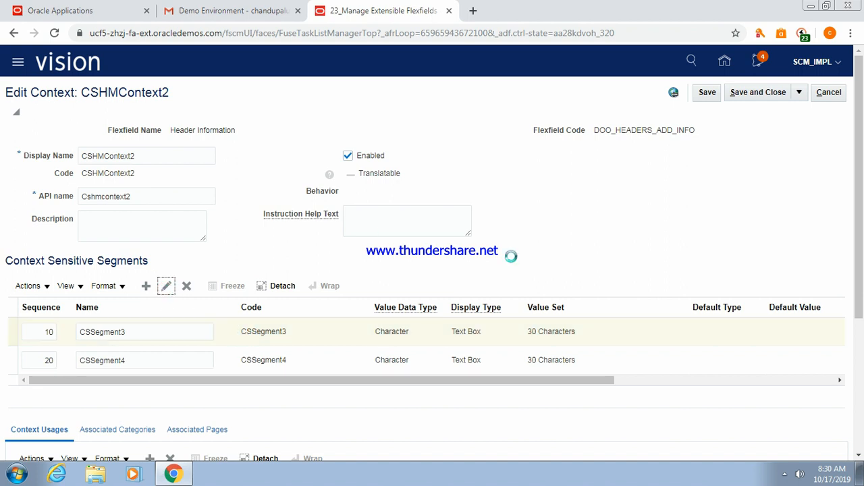
Clear Required and check Unique Key on CSSegment3, then save the segment.
click(588, 382)
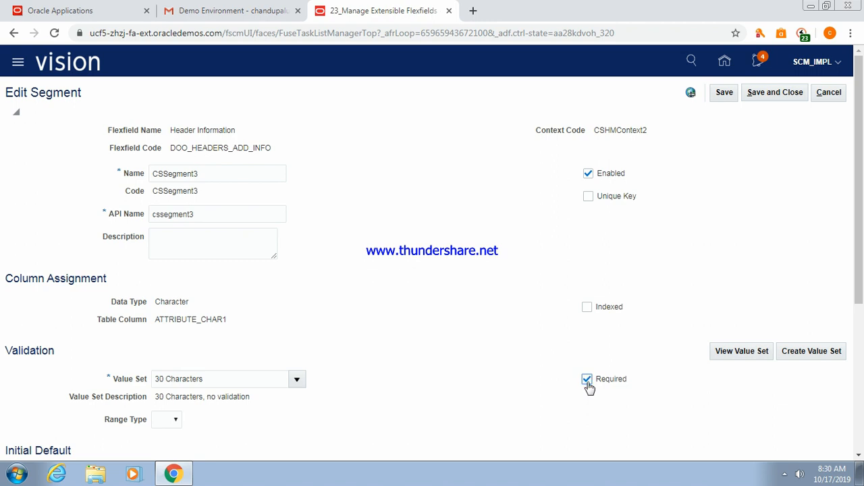
click(588, 380)
click(588, 197)
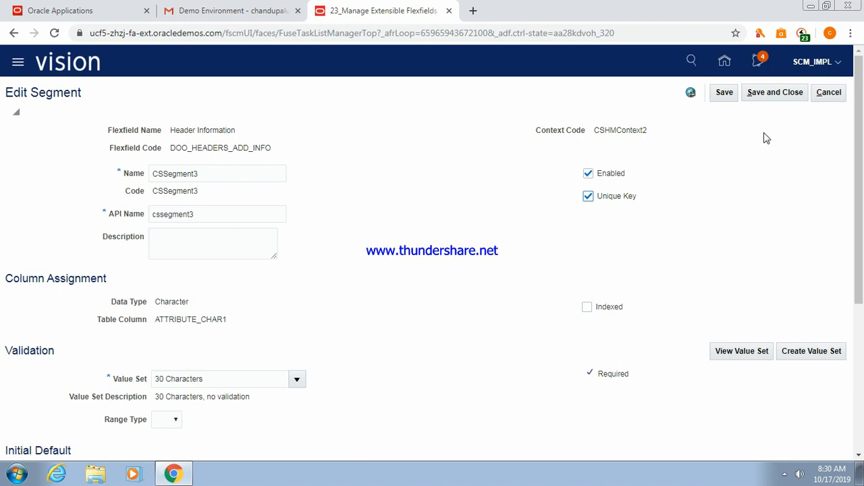
click(763, 97)
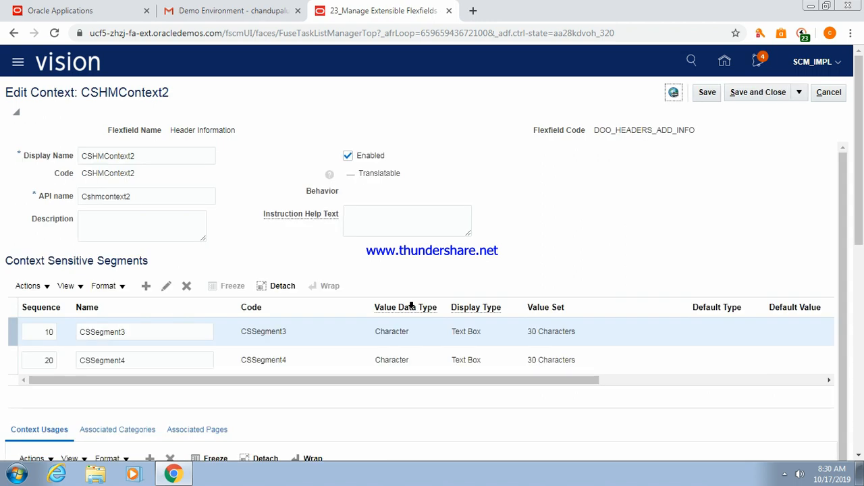
Reopen CSSegment3 to verify its settings, then save both the segment and the CSHMContext2 context.
click(167, 286)
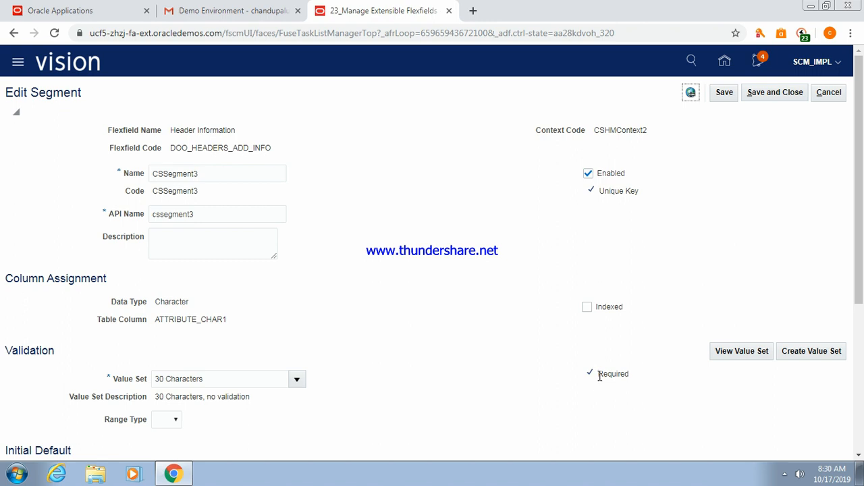
click(774, 92)
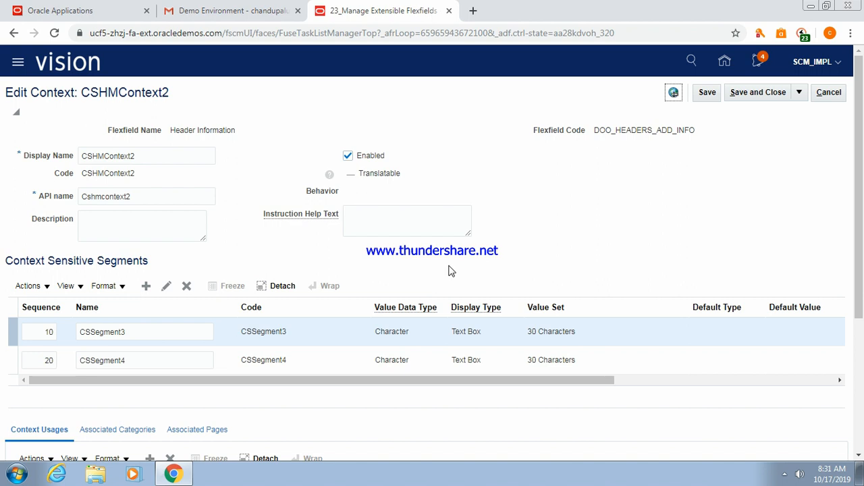
click(758, 98)
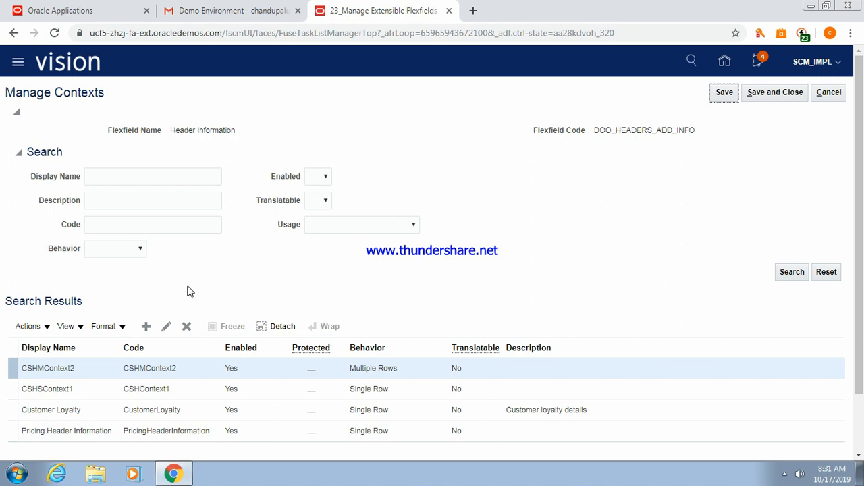
Save the contexts and select the Additional Header Information category on the Header Information flexfield.
click(772, 94)
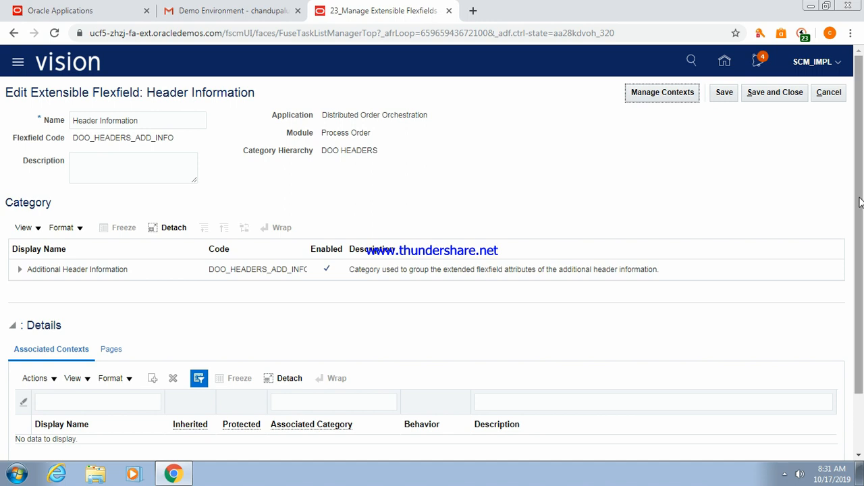
drag(860, 201, 860, 256)
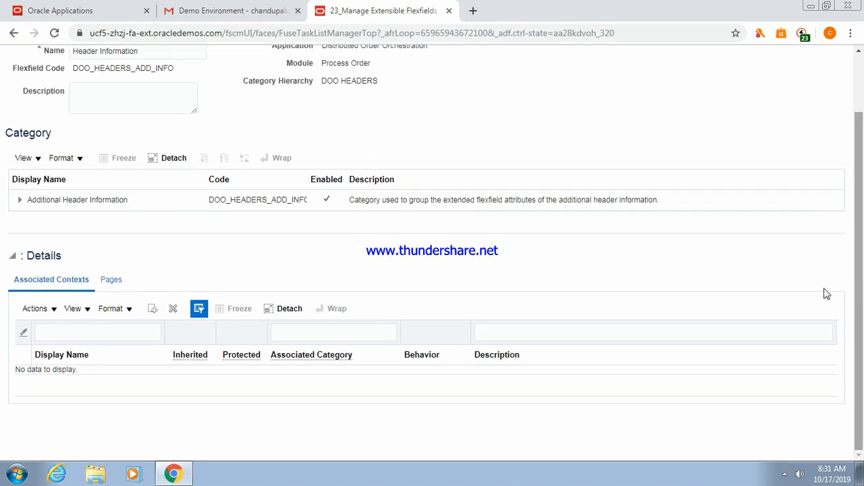
click(108, 201)
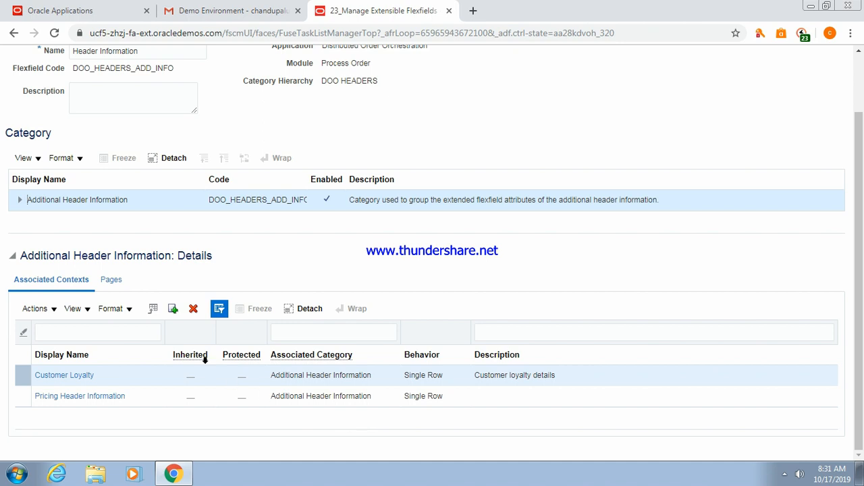
Search contexts named 'CS' and add CSHMContext2 and CSHSContext1 to Additional Header Information.
click(173, 310)
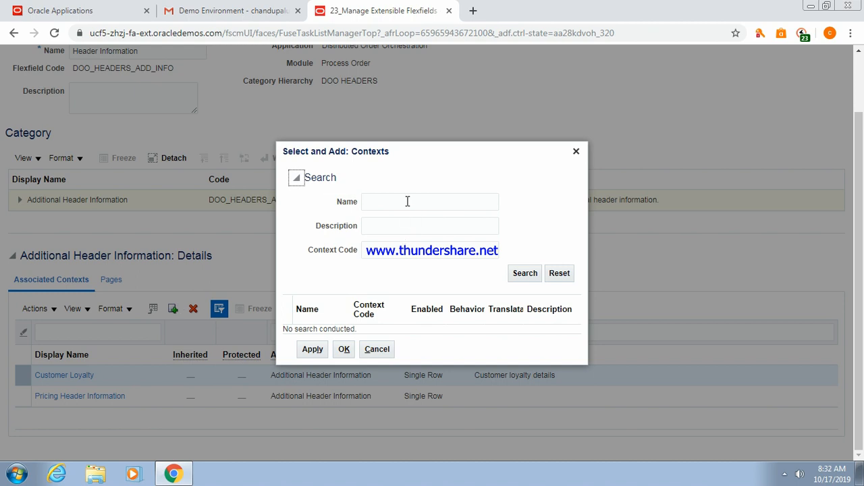
click(407, 200)
text(CS)
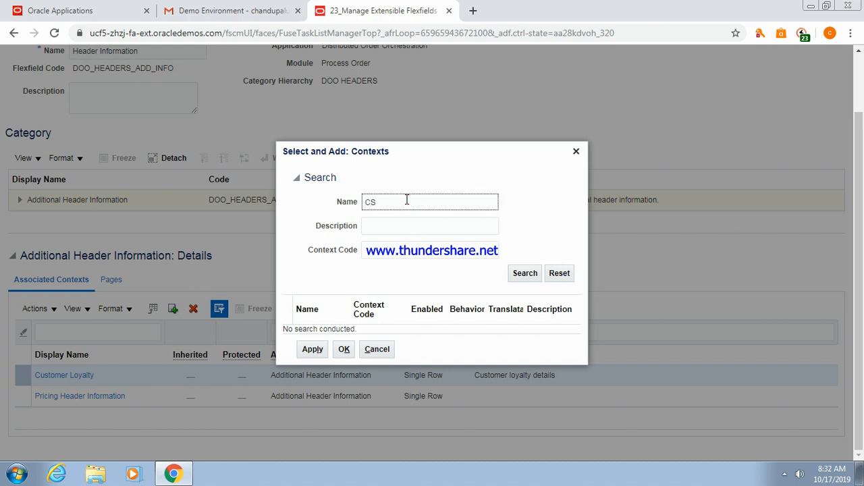
click(526, 275)
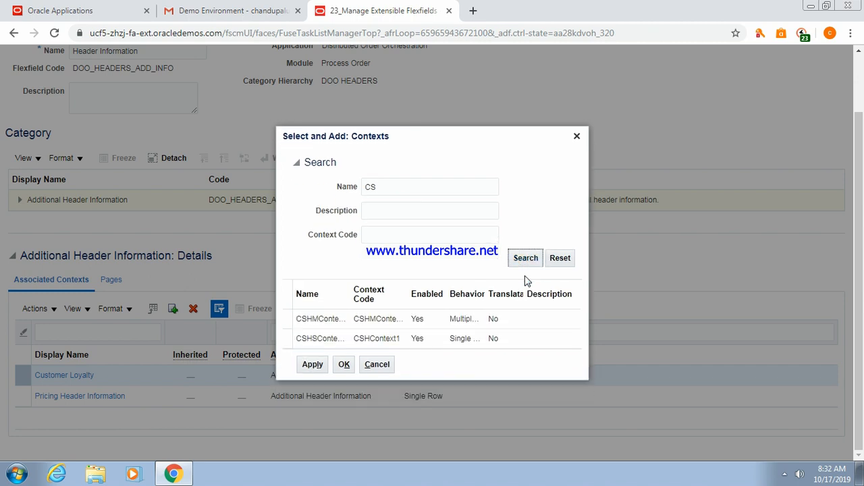
click(344, 321)
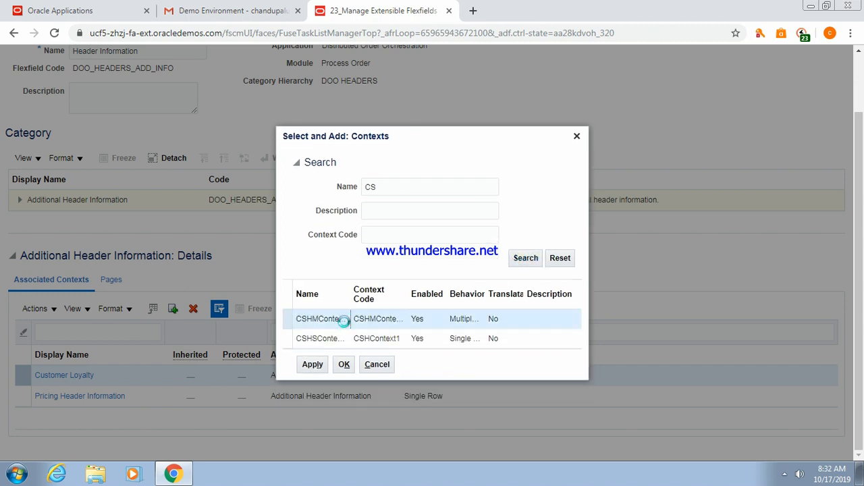
click(310, 367)
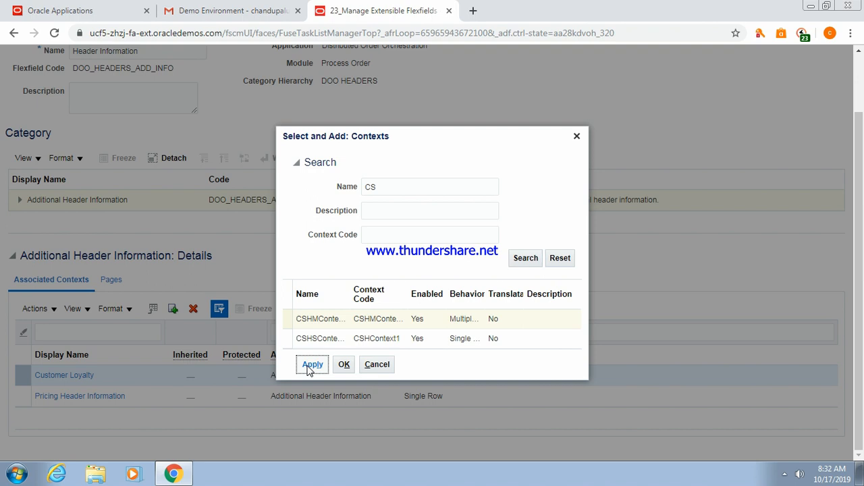
click(323, 329)
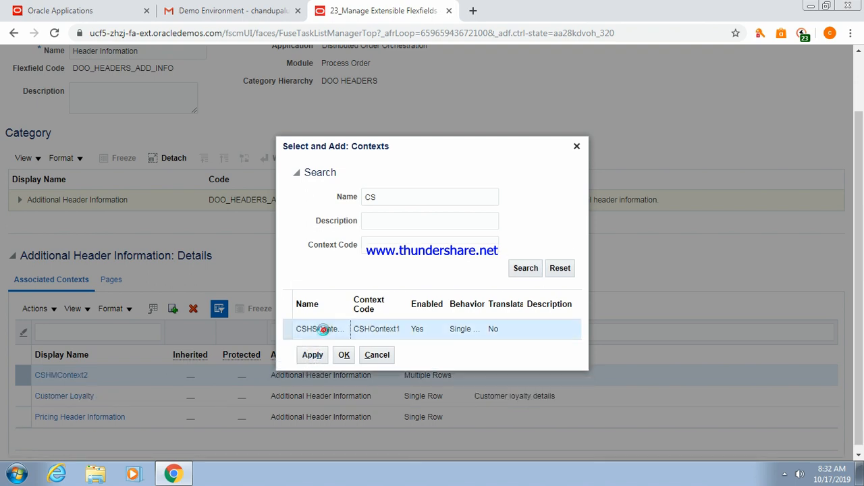
click(313, 356)
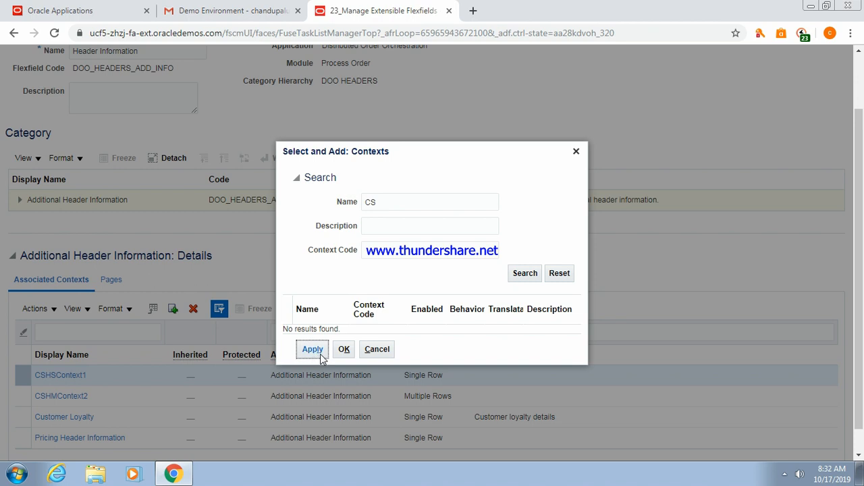
click(341, 354)
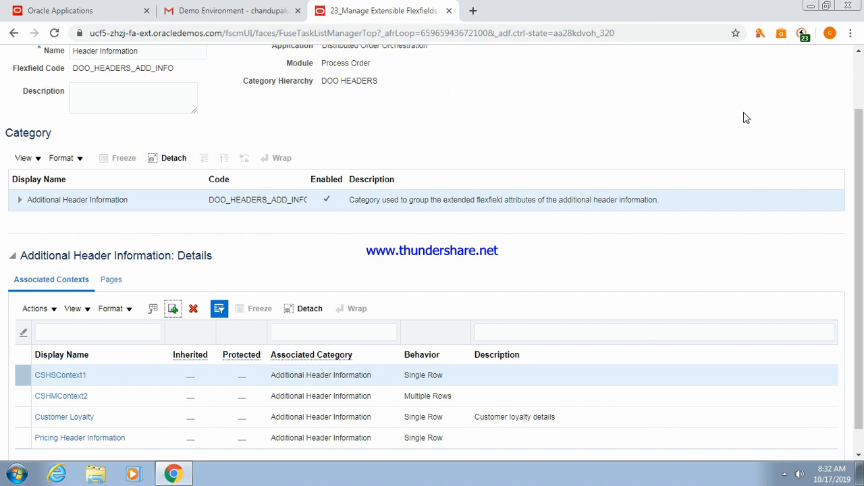
View the category's Pages list, then return to the application home page.
scroll(861, 204, down, 2)
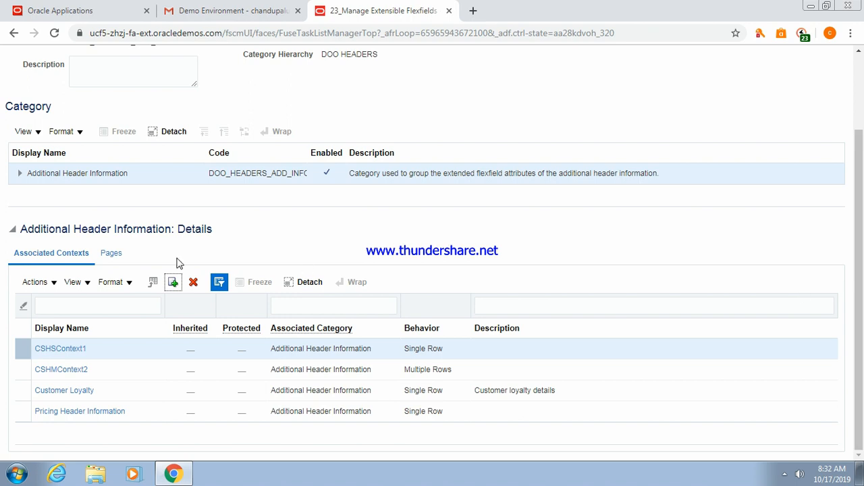
click(113, 255)
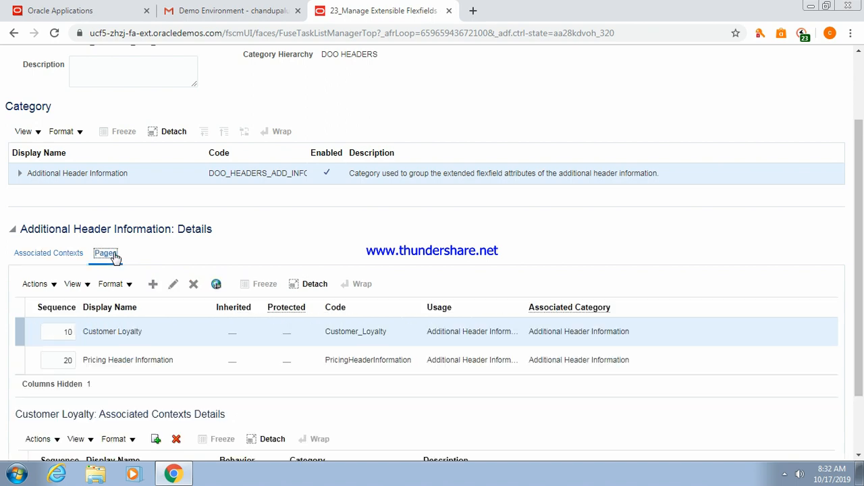
click(58, 8)
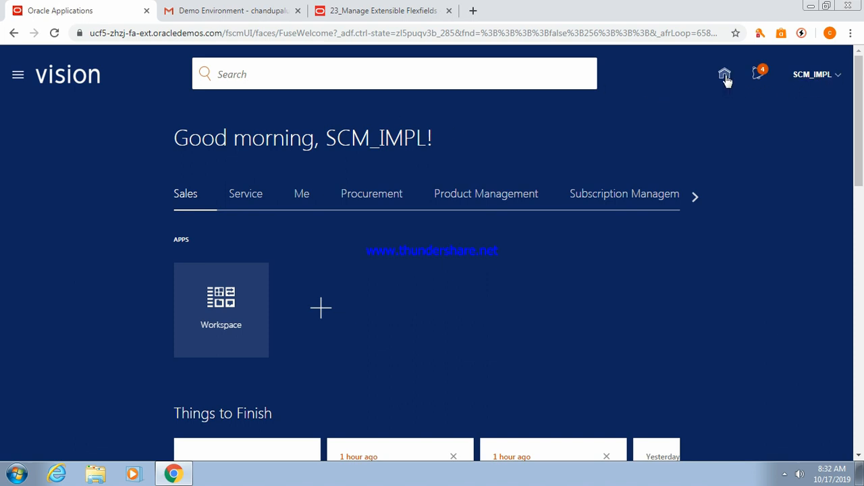
Open the Order Management work area and start a new sales order with Create Order.
click(695, 197)
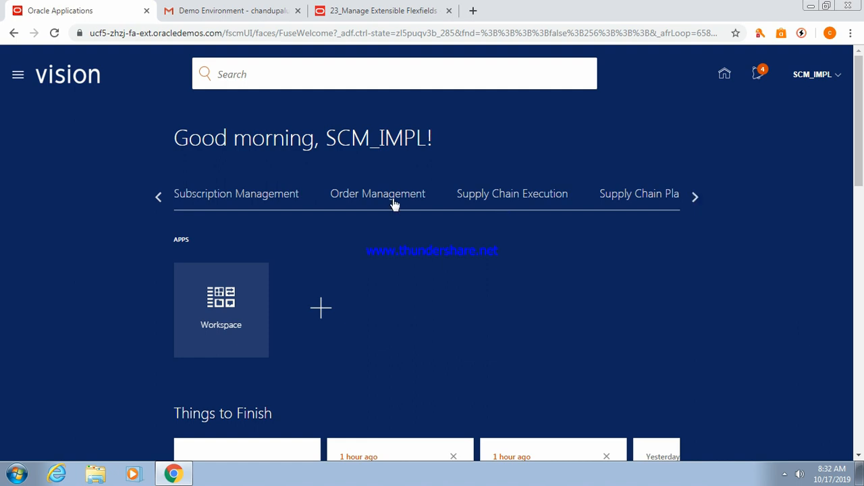
click(370, 194)
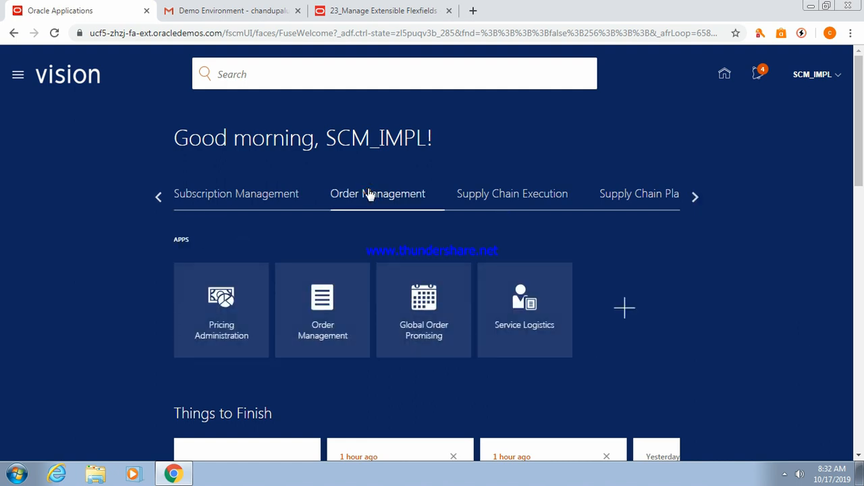
click(326, 314)
click(326, 314)
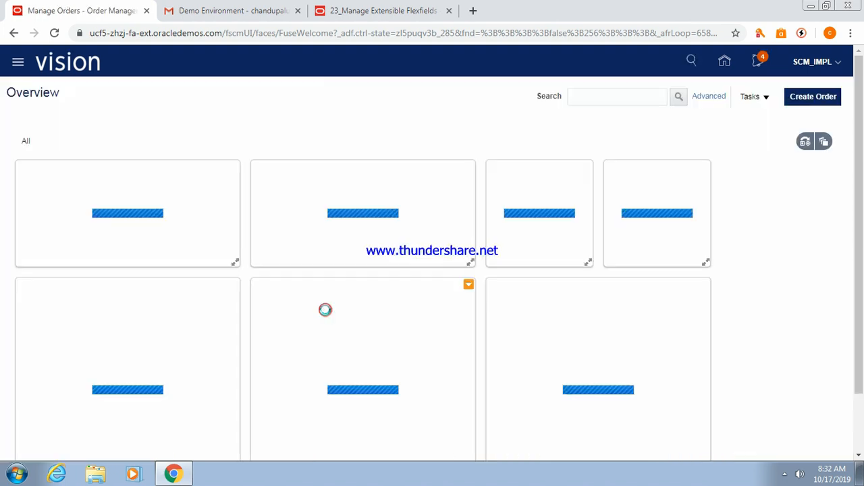
key(ctrl+a)
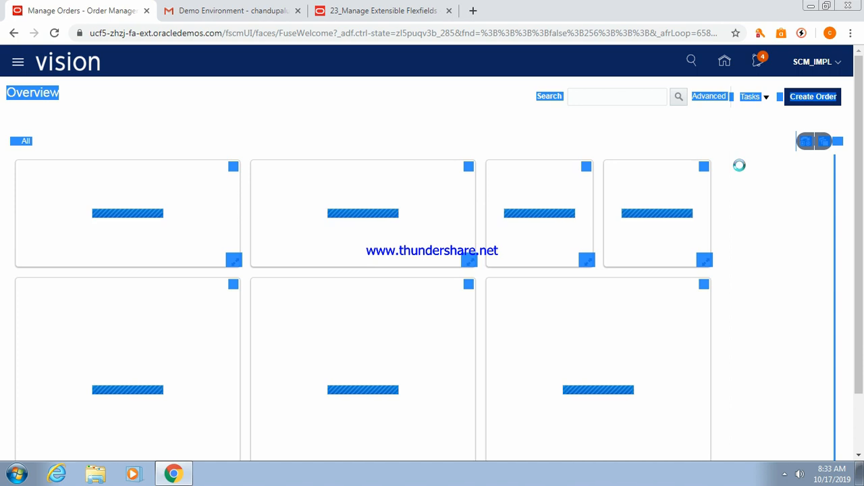
click(740, 165)
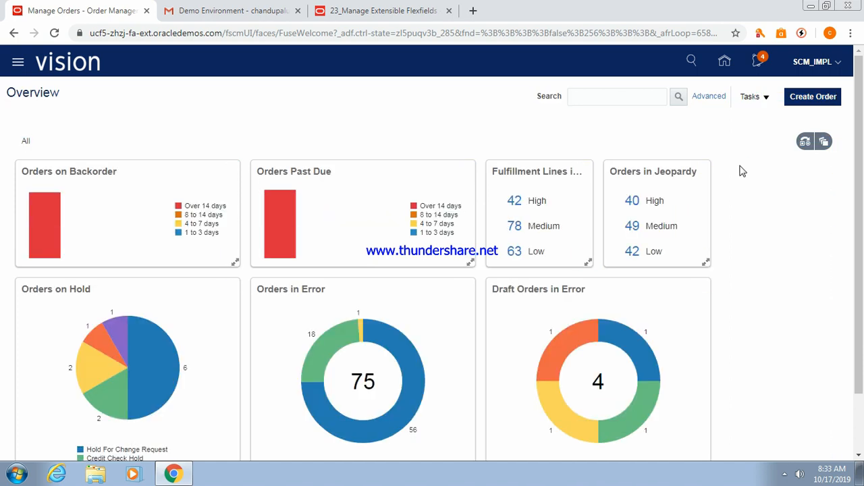
click(803, 100)
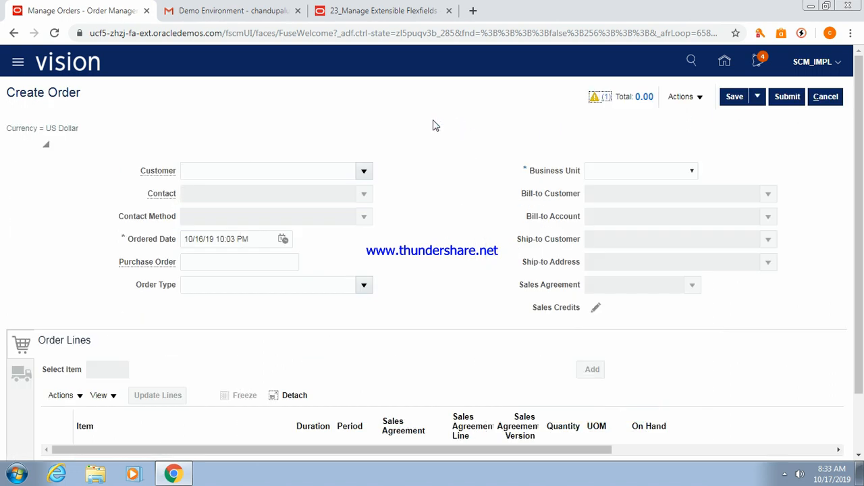
Choose US1 Business Unit as the business unit on the Create Order form.
click(692, 172)
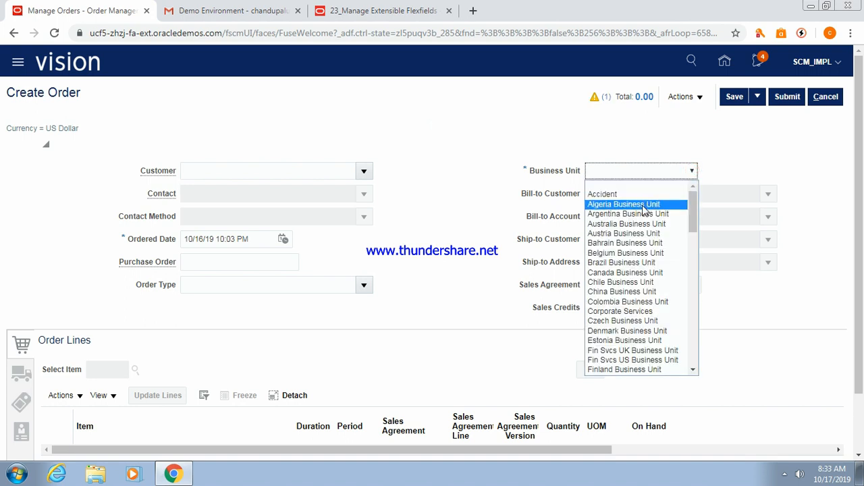
text(vi)
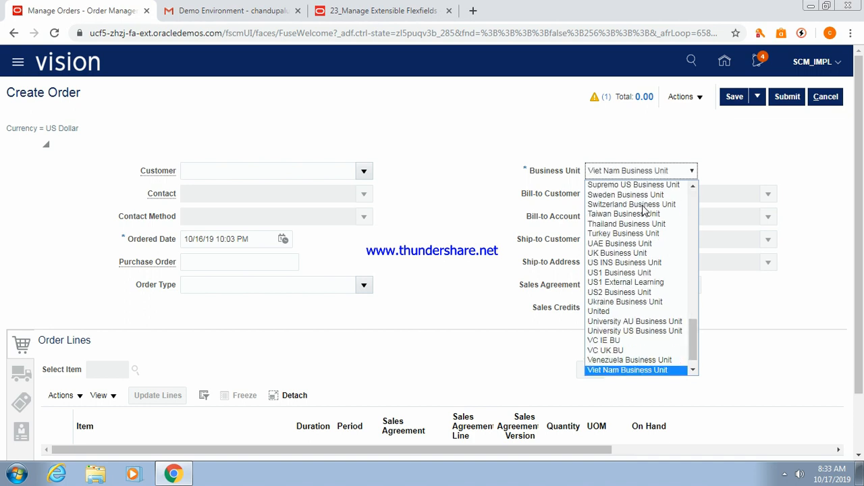
text(s)
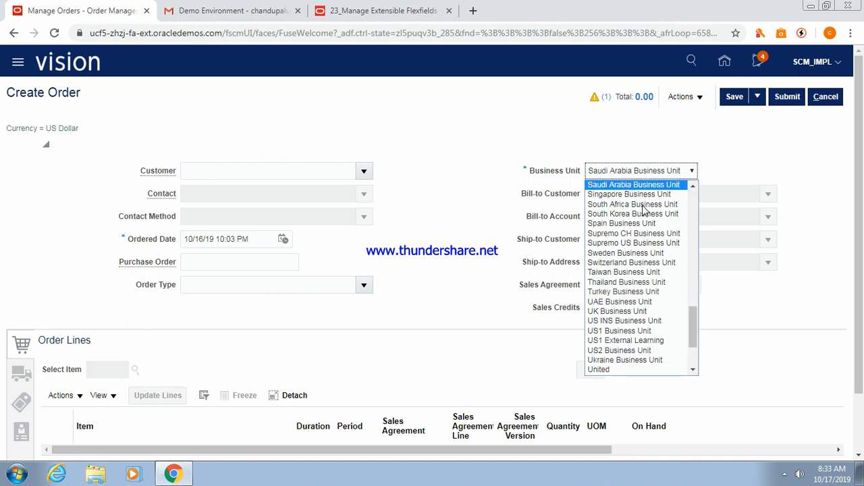
text(v)
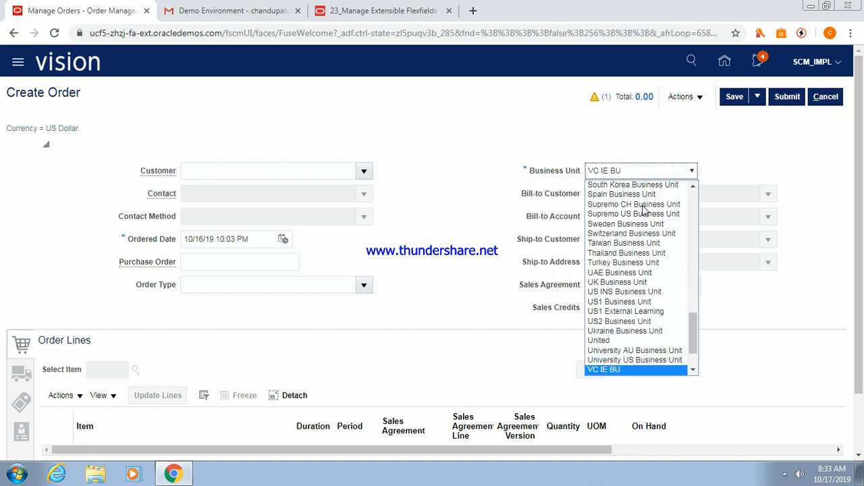
click(694, 371)
click(693, 371)
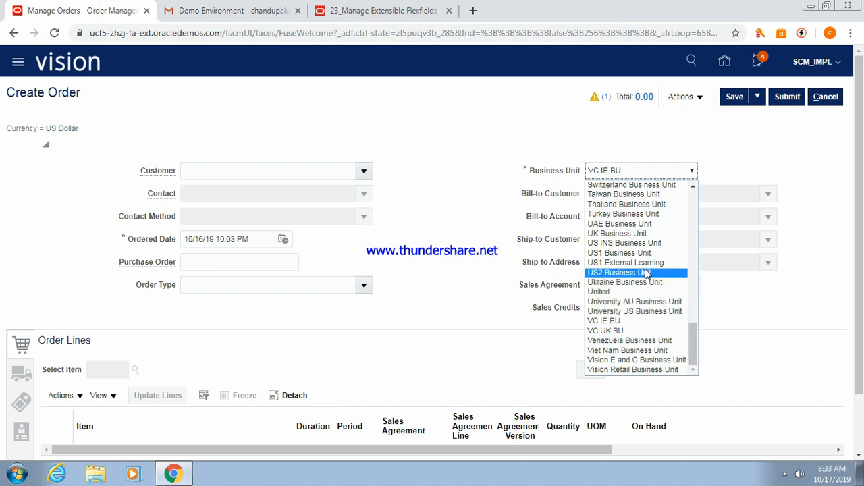
click(641, 253)
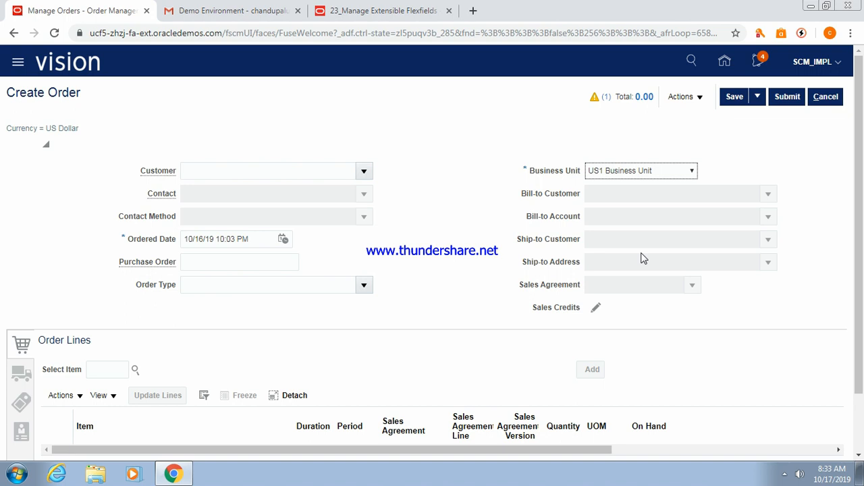
key(Tab)
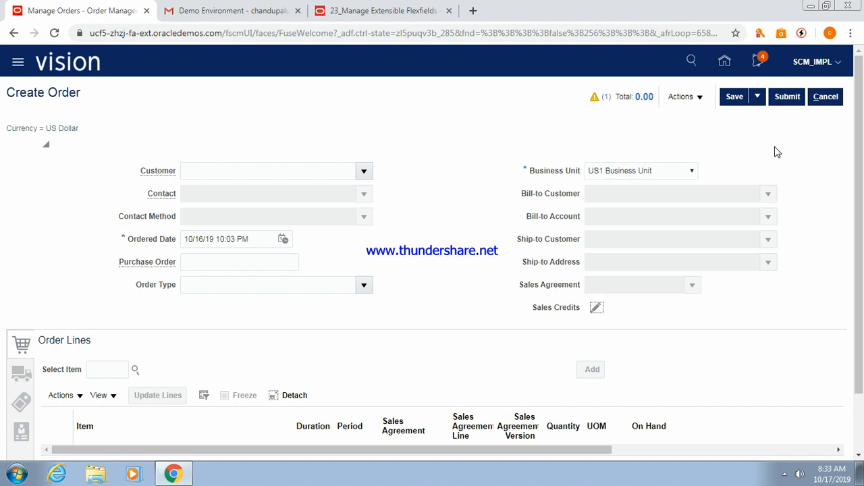
Open the order's Edit Additional Information and view the Customer Loyalty and Pricing Header Information pages.
click(701, 98)
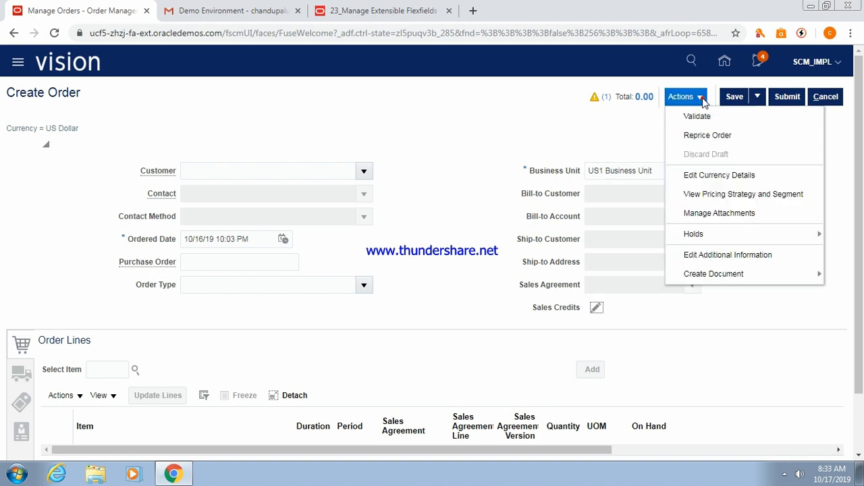
click(717, 257)
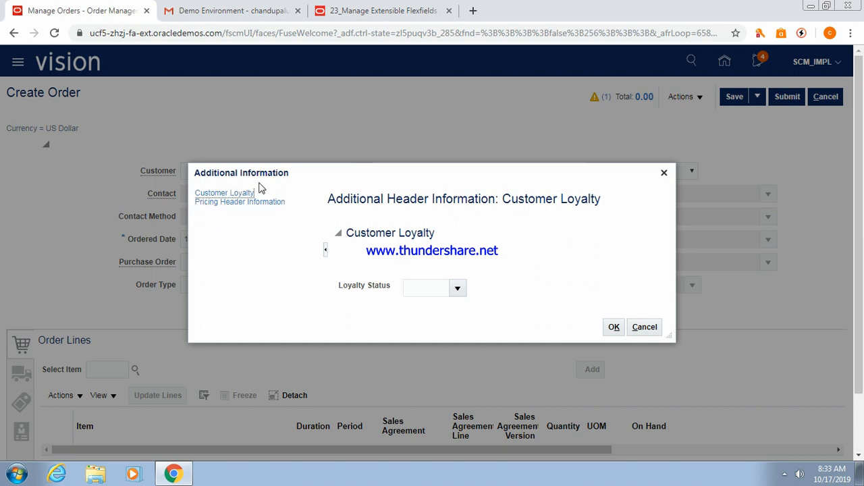
click(216, 193)
click(221, 203)
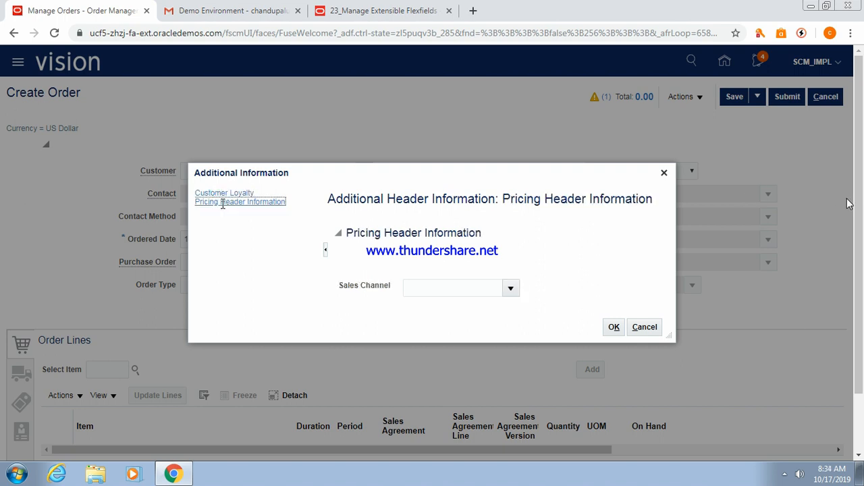
Highlight the Pricing Header Information heading and Sales Channel label, then close and return to flexfield setup.
drag(347, 233, 482, 234)
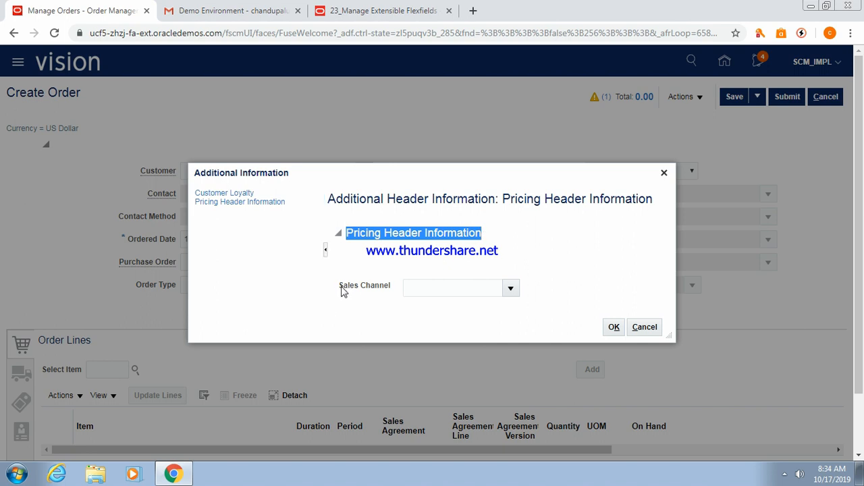
drag(344, 288, 432, 283)
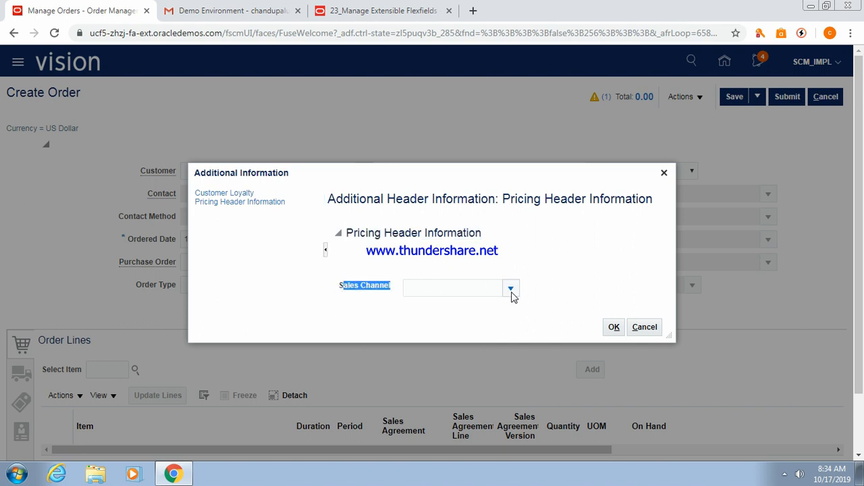
click(614, 327)
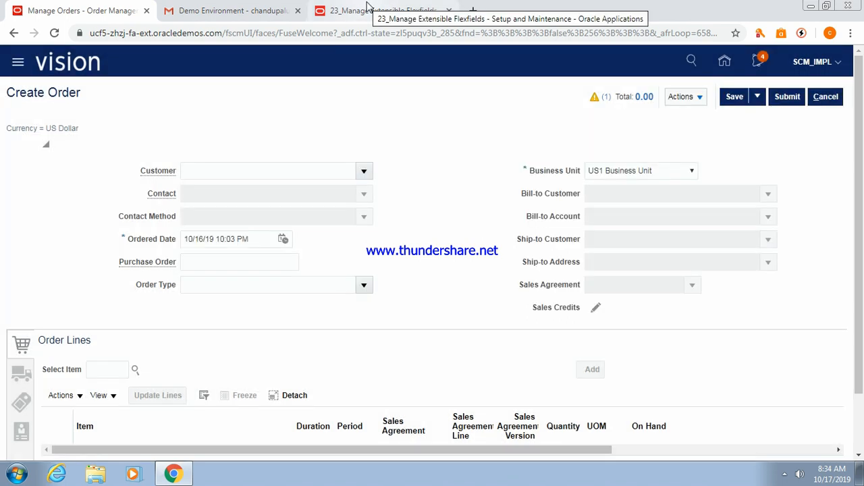
click(368, 8)
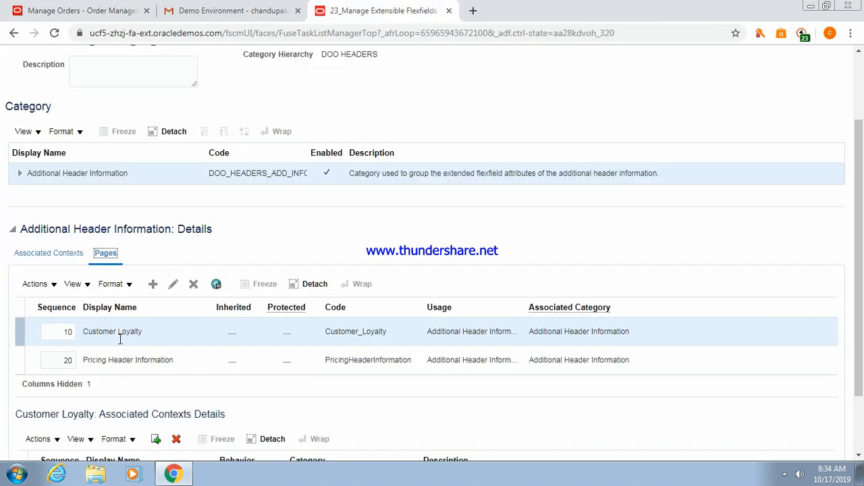
click(53, 257)
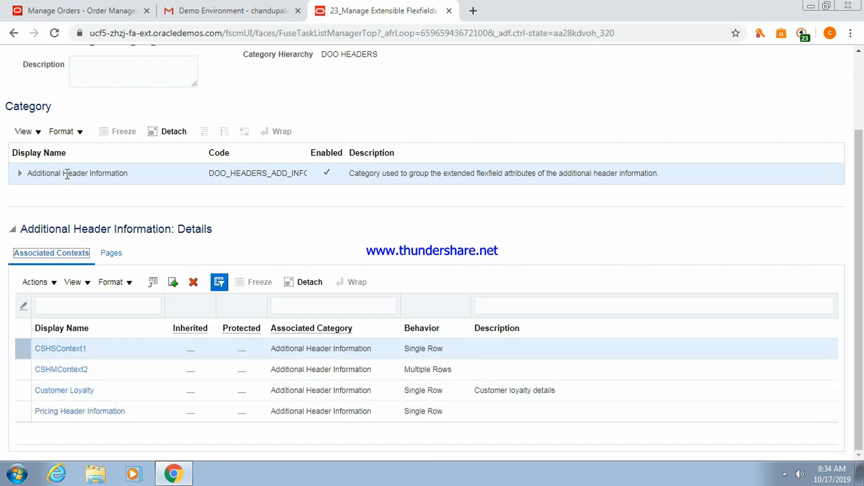
click(112, 255)
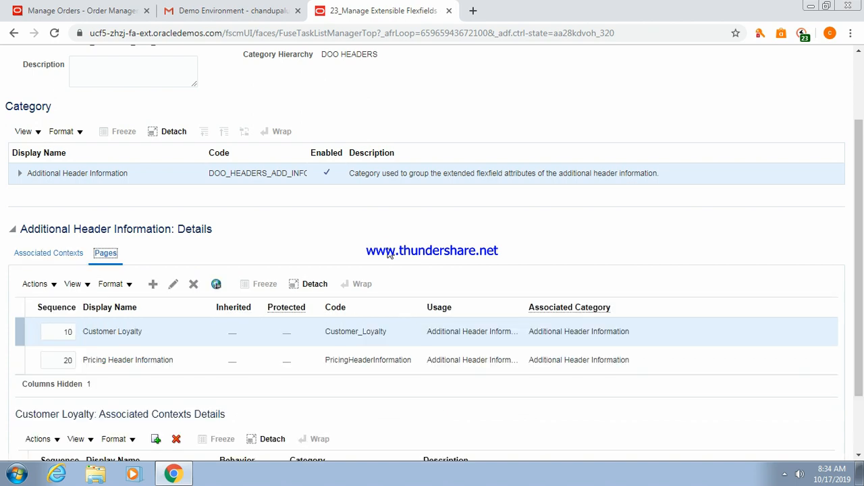
click(27, 9)
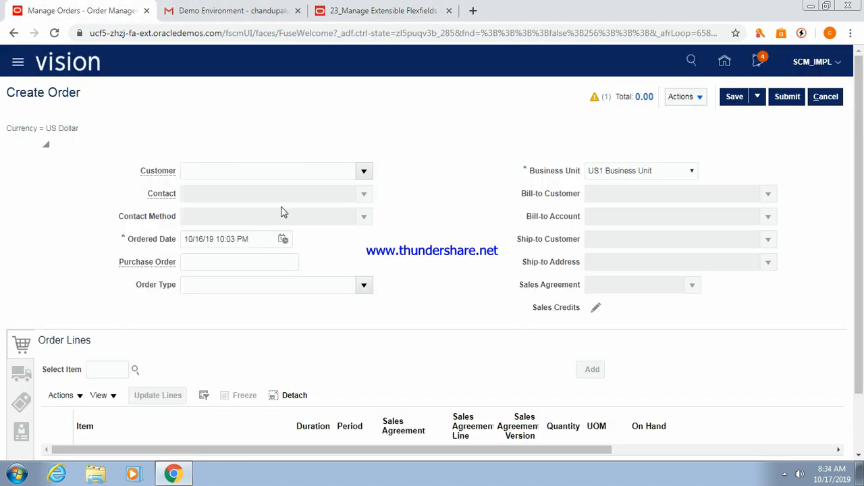
click(702, 98)
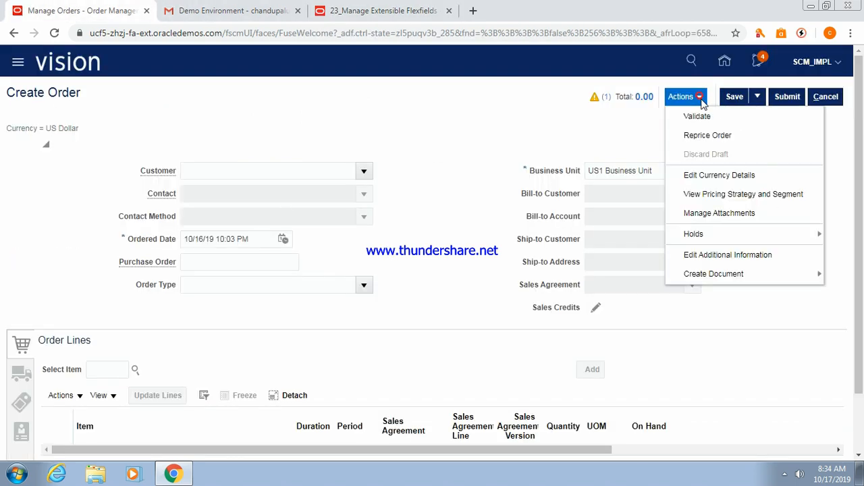
click(690, 253)
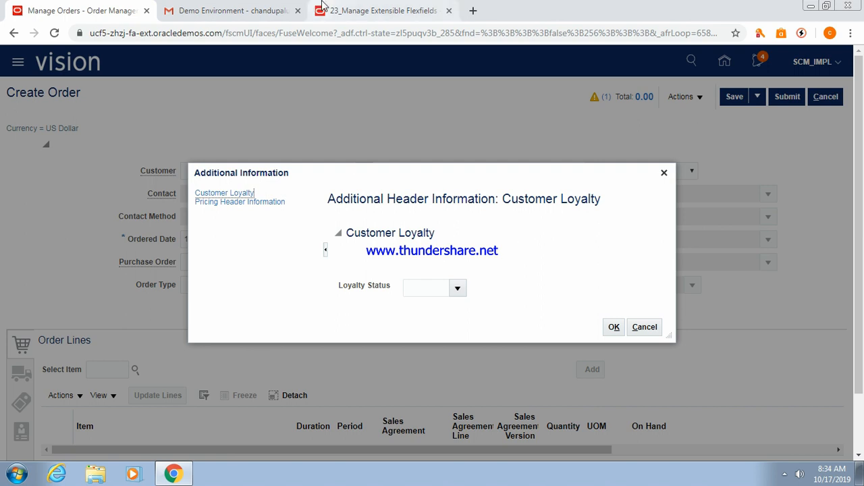
click(353, 9)
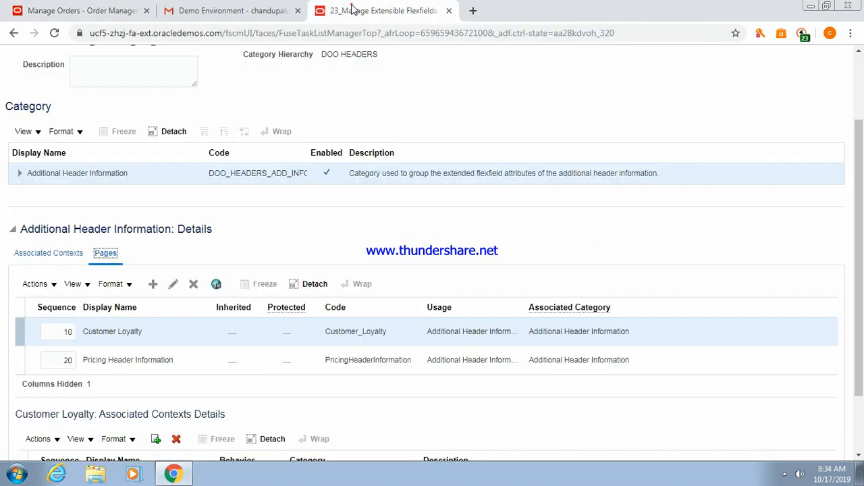
Create page CSHeaderinfo, code CSHeaderinfo, with usage Additional Header Information.
click(153, 286)
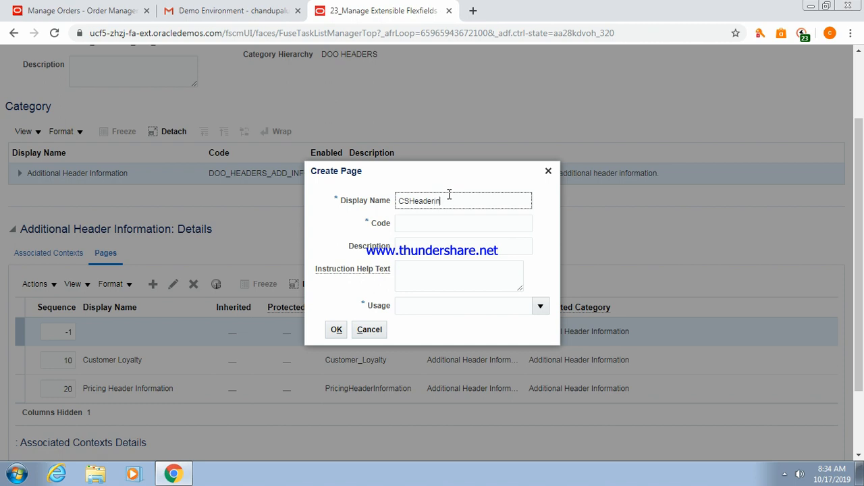
click(437, 225)
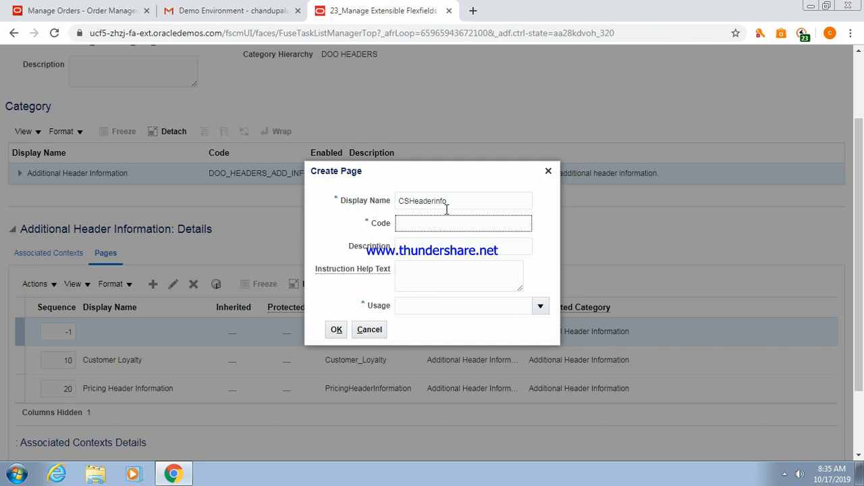
click(451, 201)
double_click(449, 201)
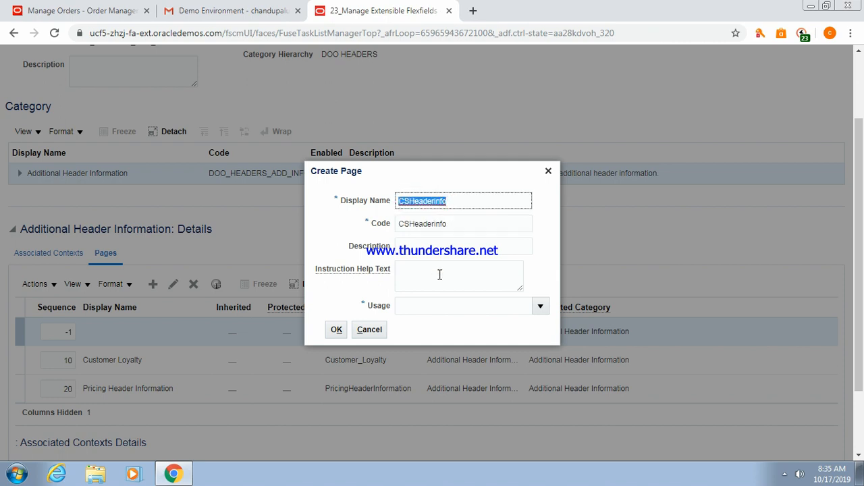
click(431, 310)
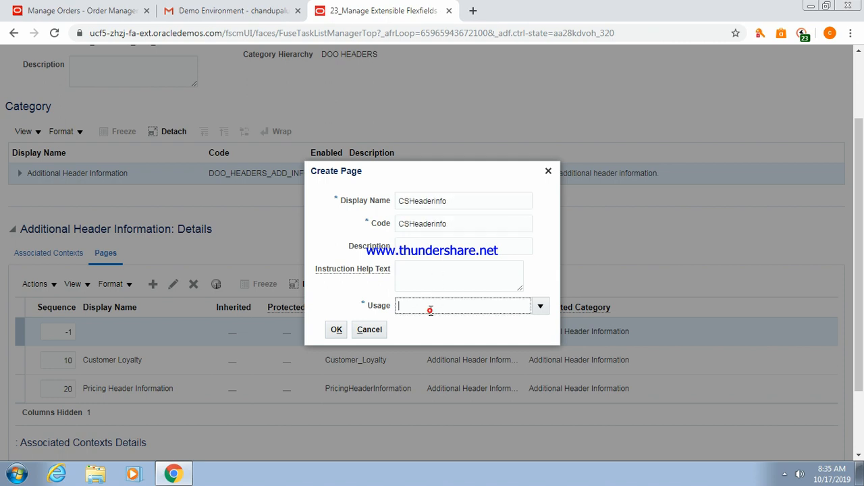
click(541, 308)
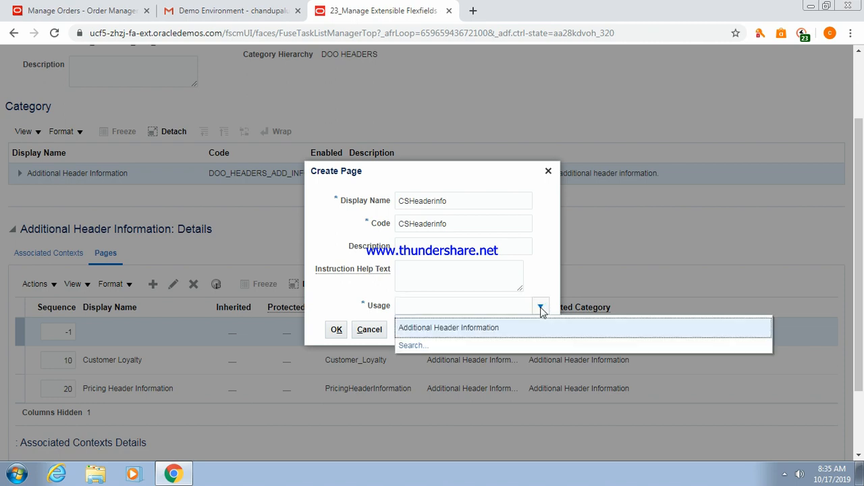
click(476, 328)
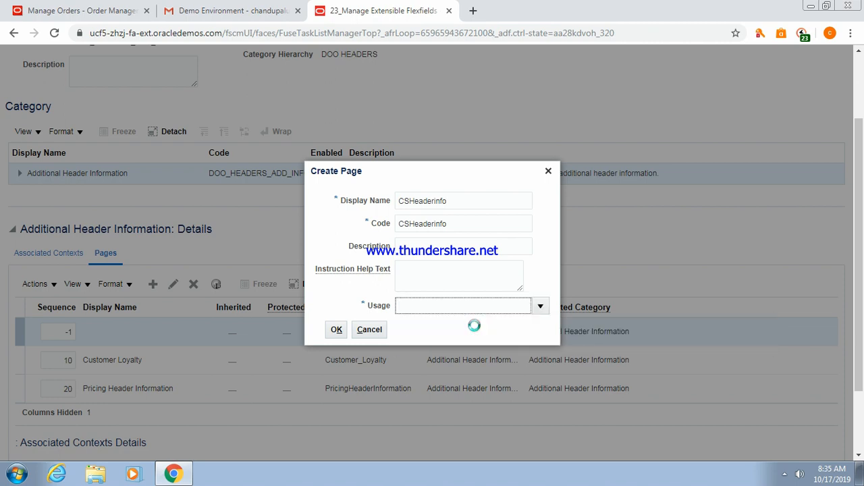
click(335, 330)
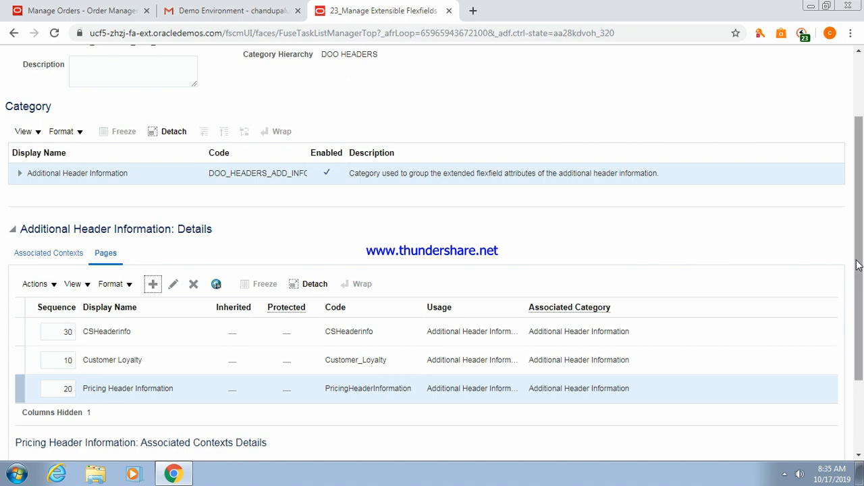
Select the CSHeaderinfo page, search contexts with 'CS%' then 'CS', and cancel adding them.
scroll(858, 265, down, 2)
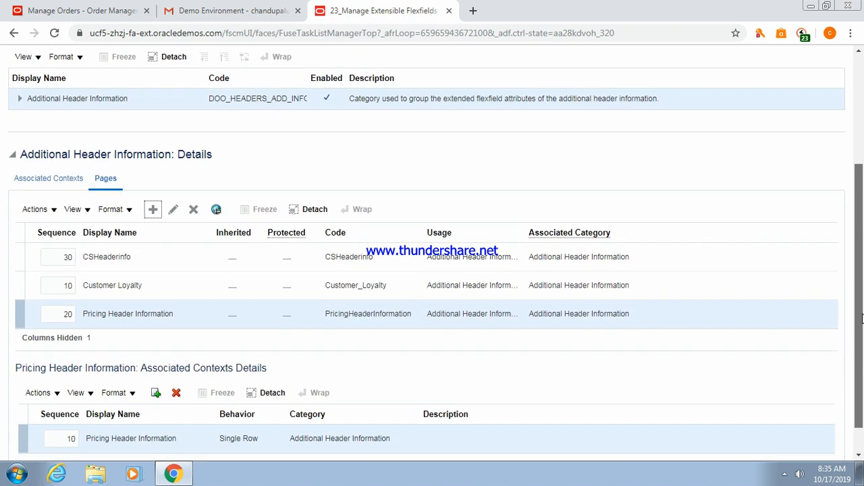
click(132, 223)
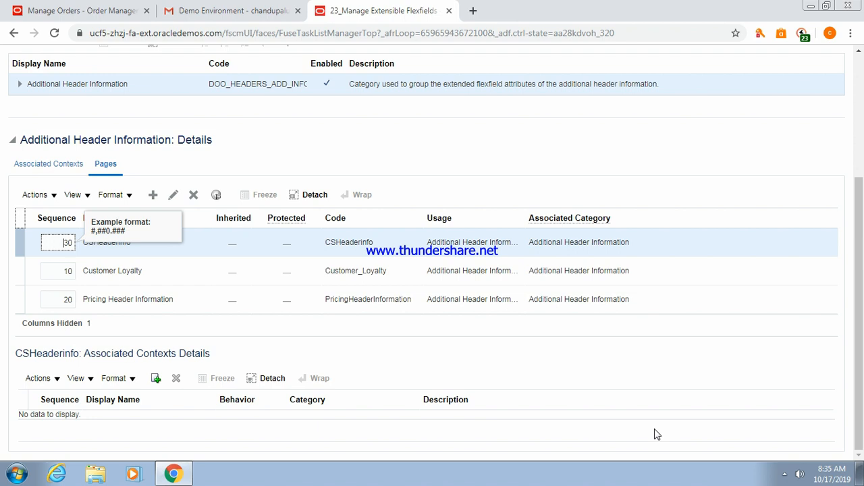
click(155, 380)
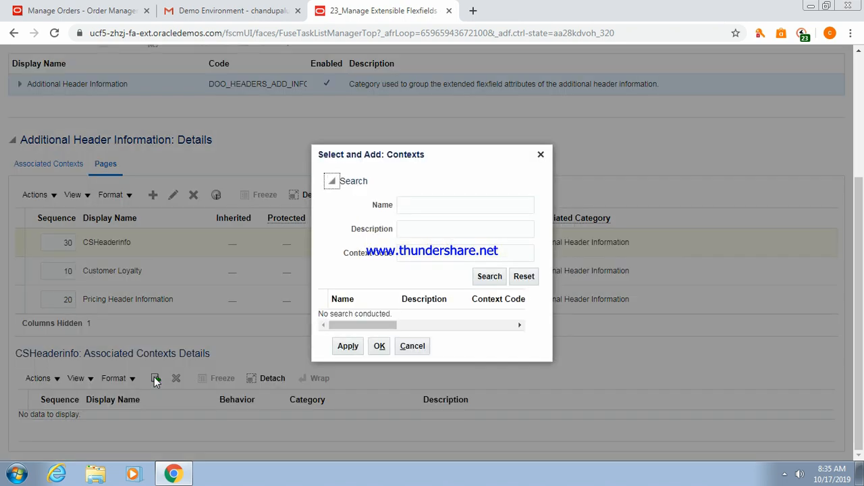
click(419, 205)
text(CS)
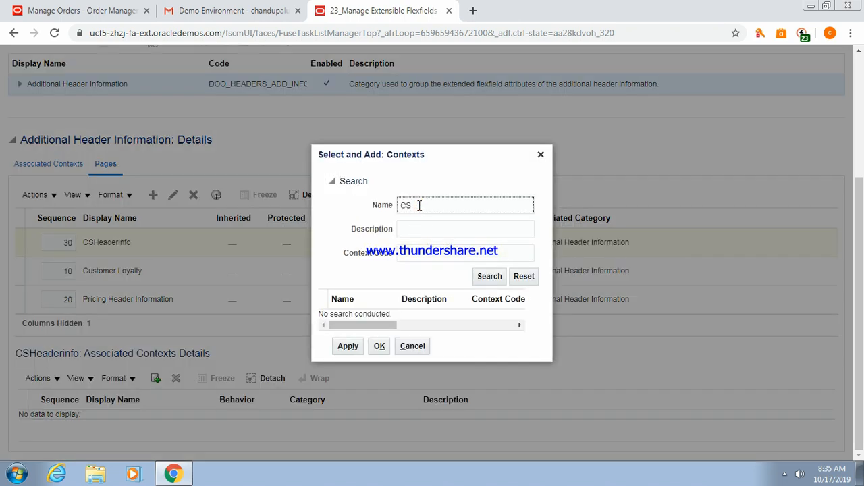
text(%)
click(488, 277)
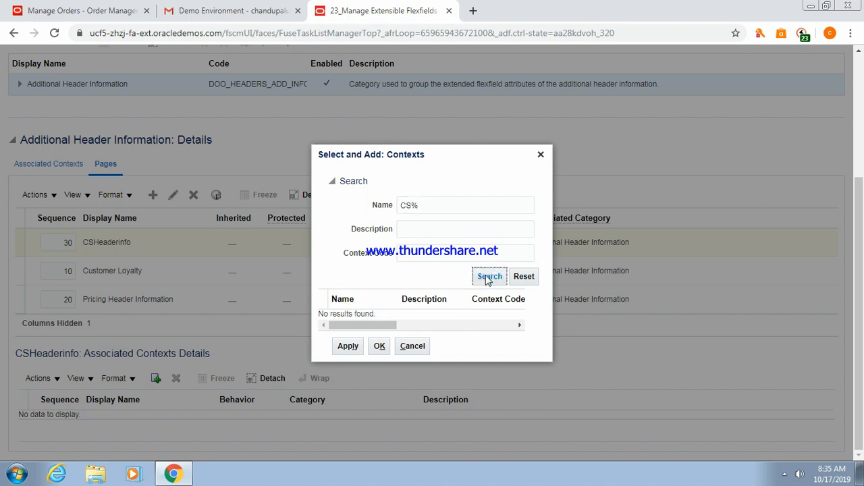
click(422, 205)
key(BackSpace)
click(490, 281)
click(413, 345)
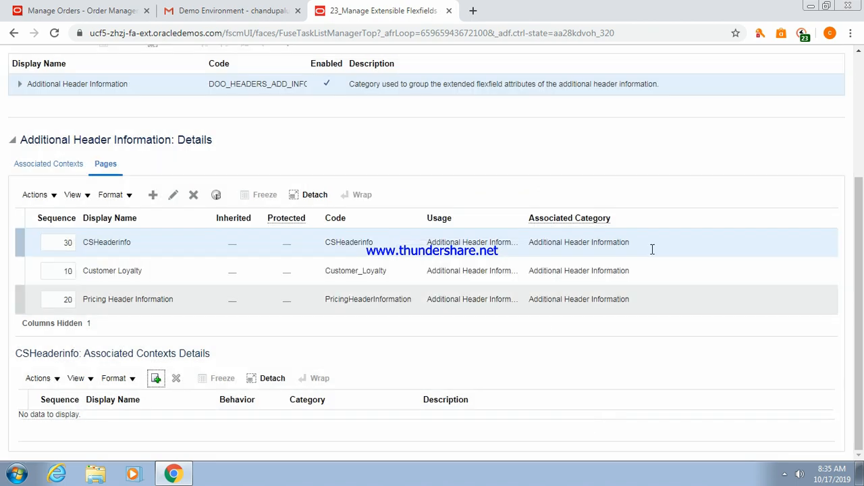
scroll(861, 292, up, 3)
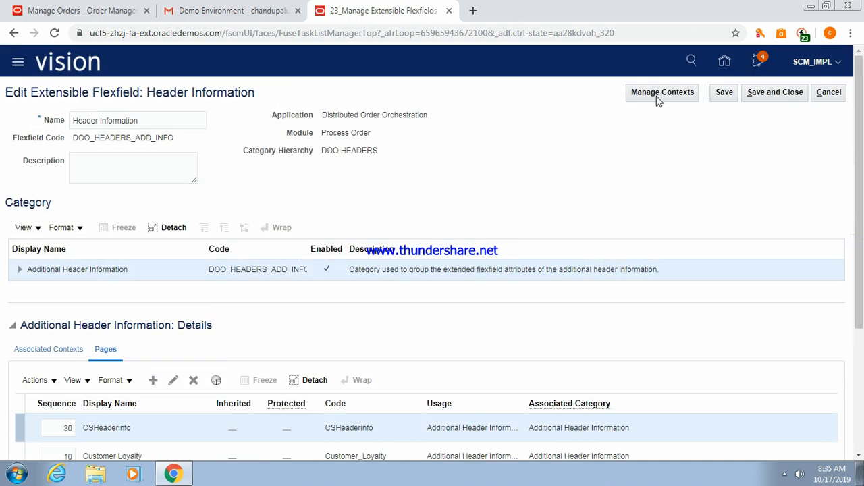
Save the flexfield changes and select the CSHeaderinfo page row.
click(723, 93)
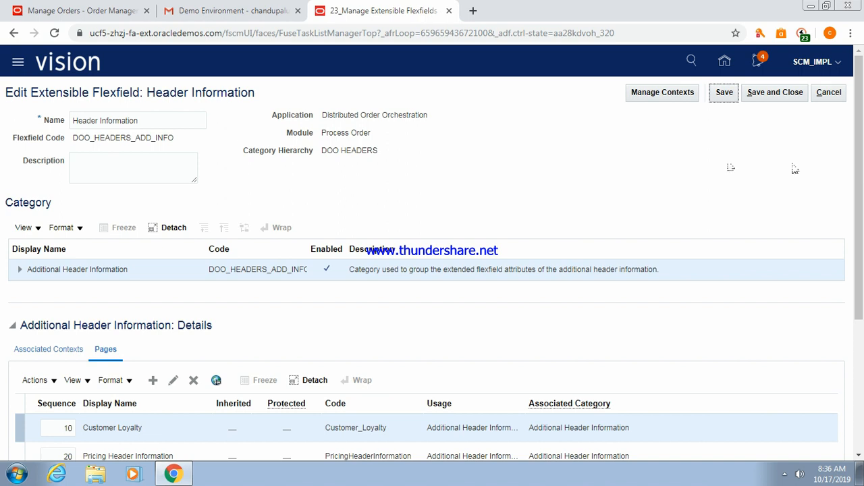
scroll(857, 135, down, 3)
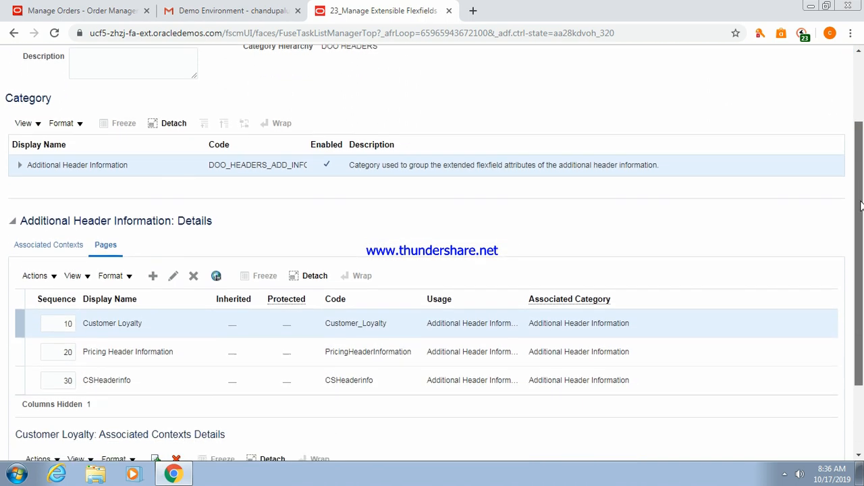
scroll(861, 272, down, 3)
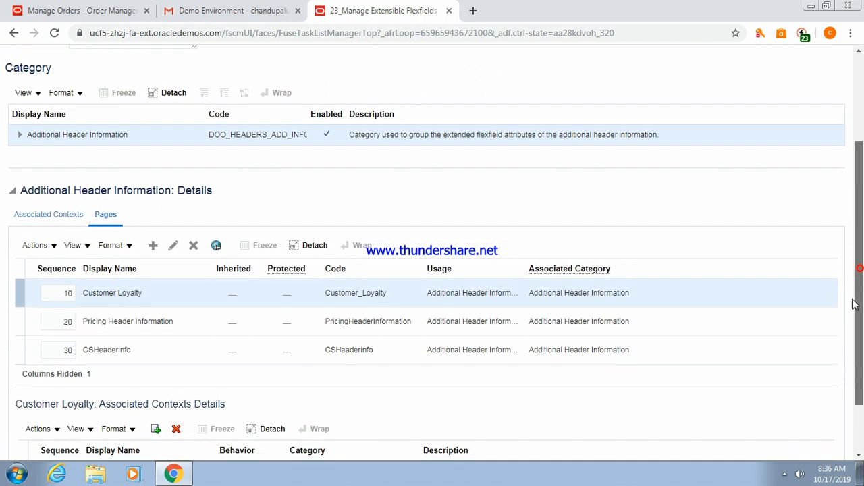
click(133, 293)
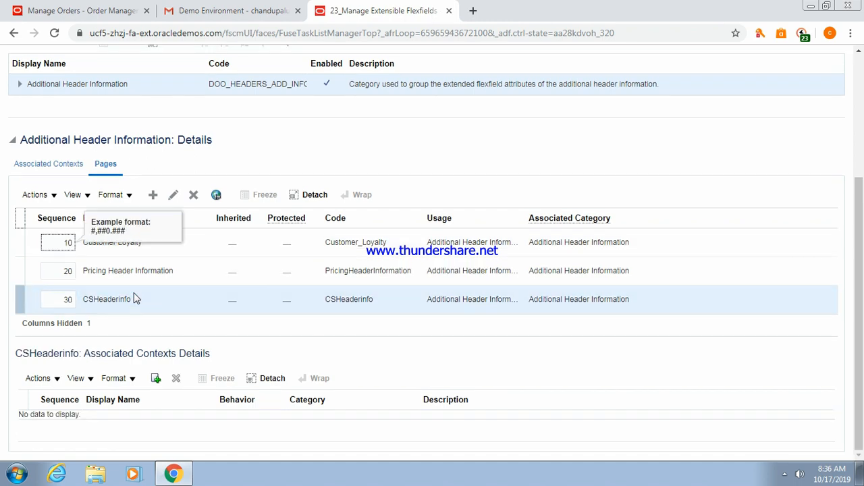
Search contexts named 'CS' and add CSHSContext1 and CSHMContext2 to the CSHeaderinfo page.
click(155, 379)
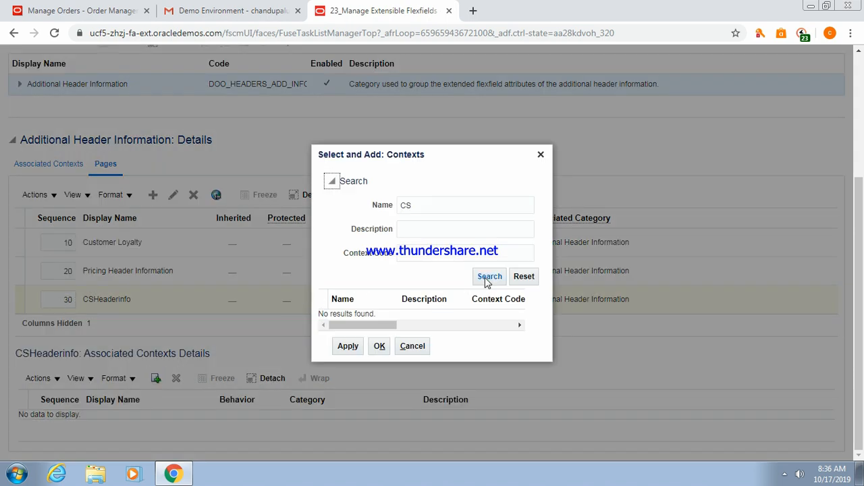
click(486, 278)
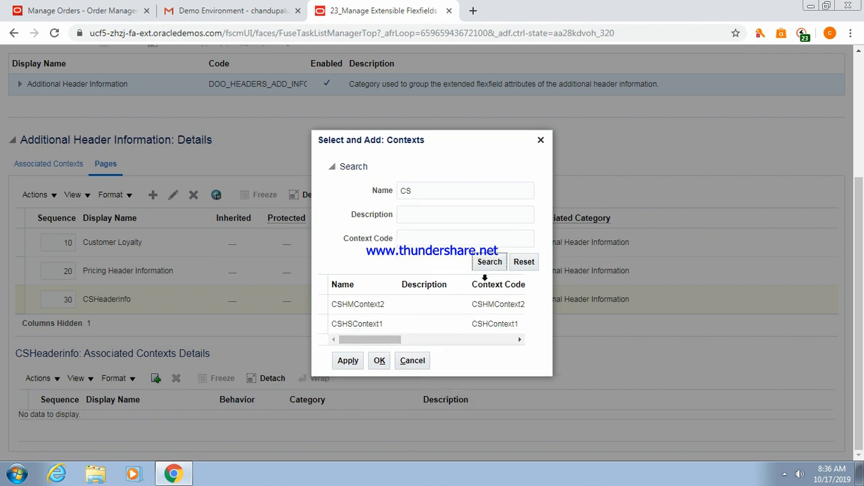
click(359, 325)
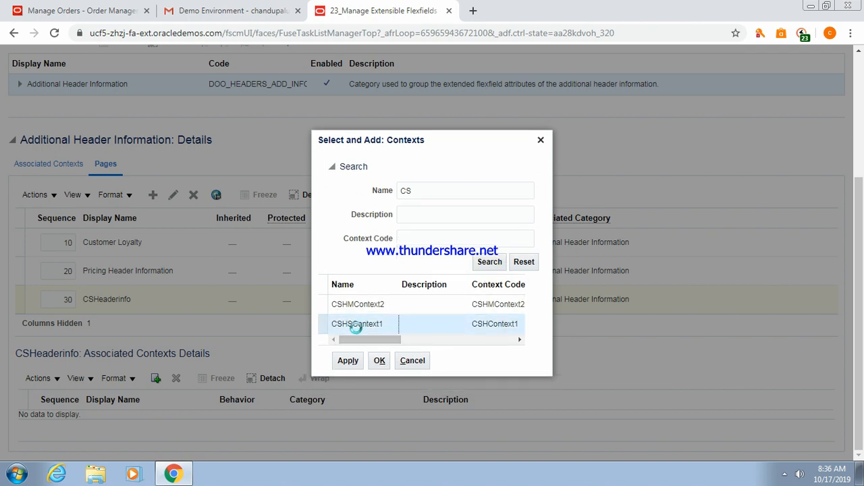
click(348, 360)
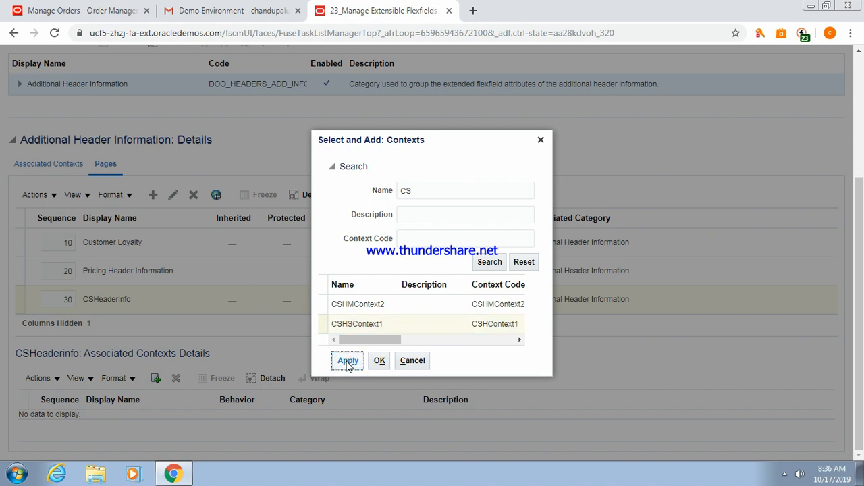
click(359, 314)
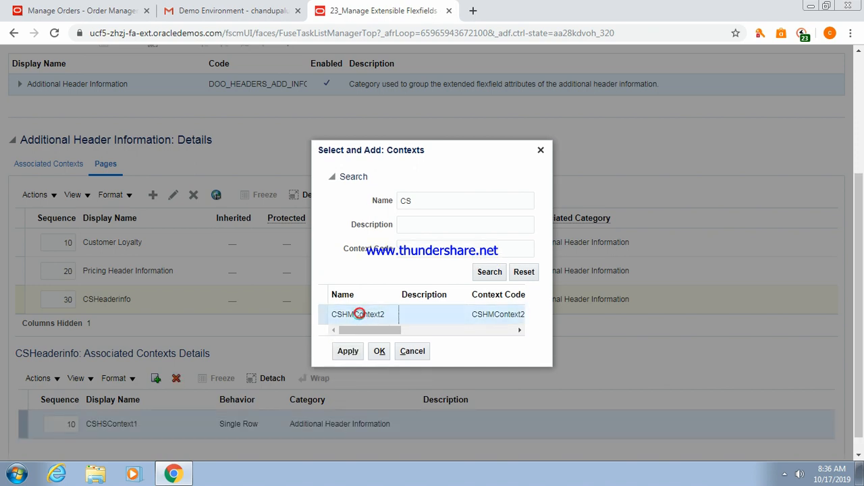
click(348, 352)
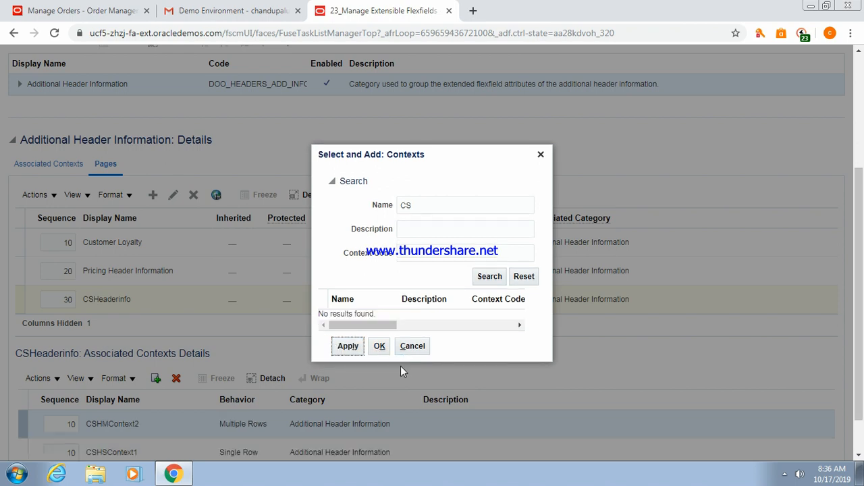
click(380, 346)
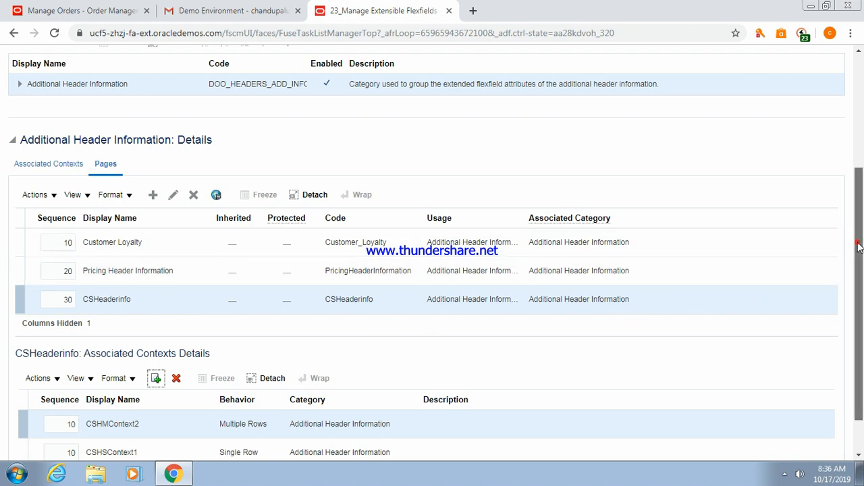
scroll(859, 248, down, 1)
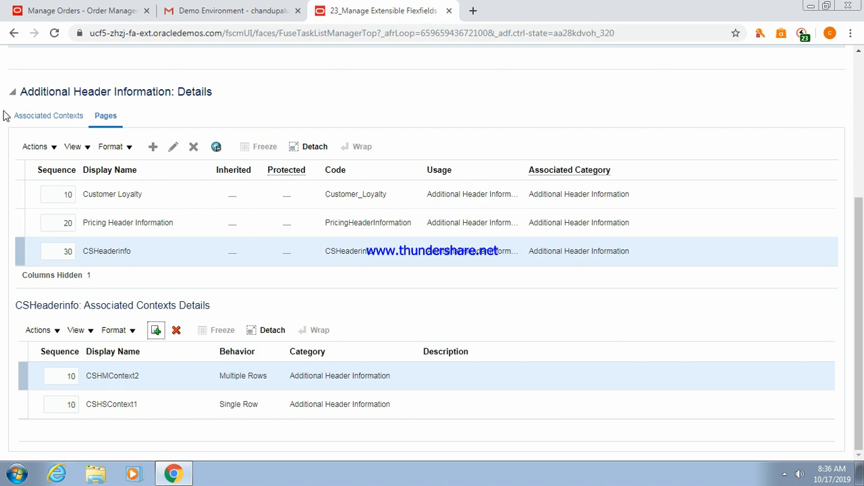
click(54, 10)
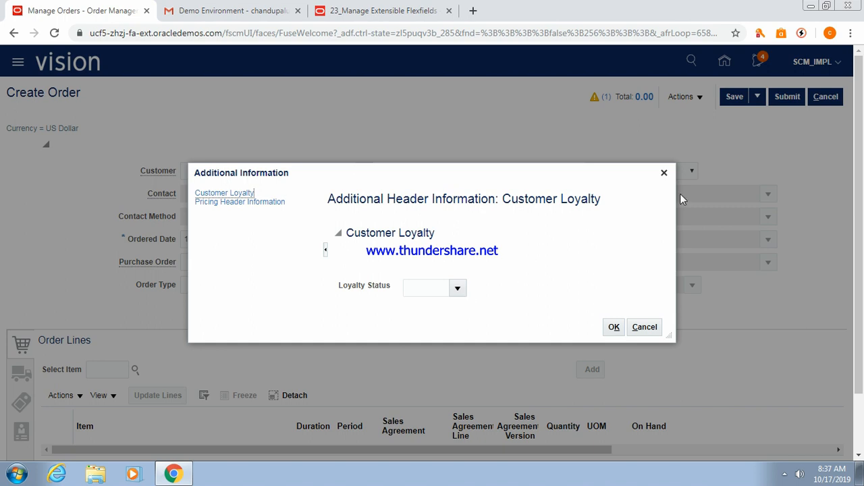
click(612, 328)
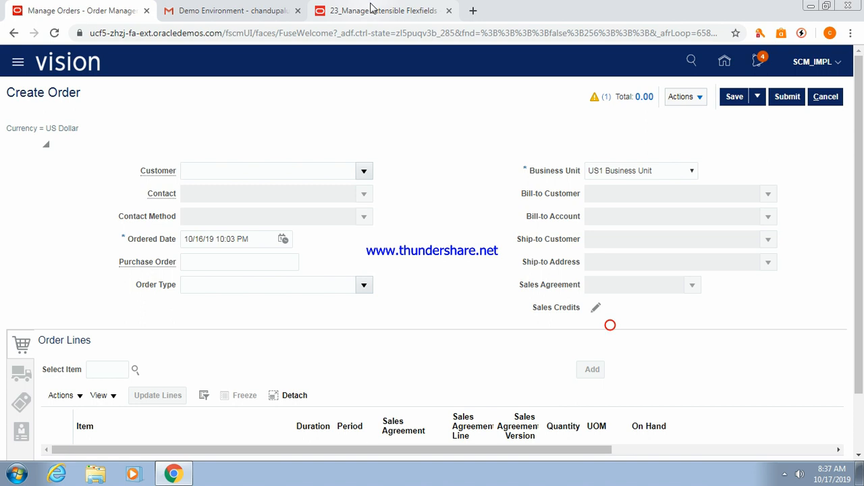
click(371, 9)
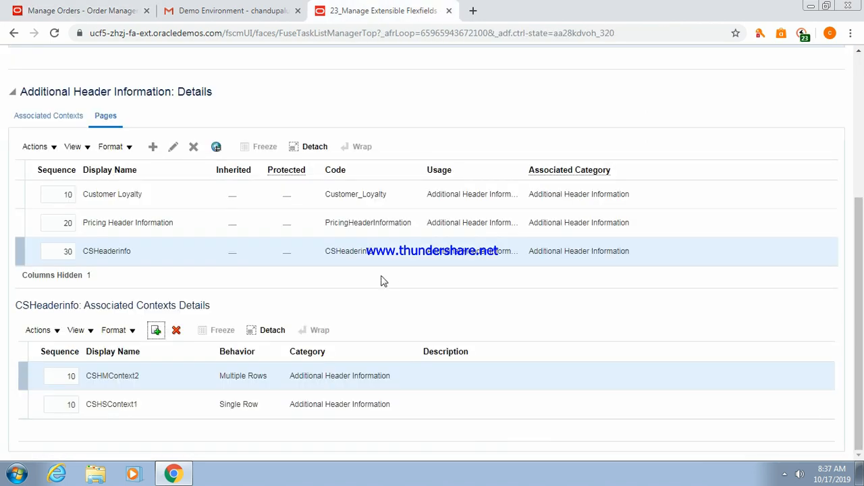
Change CSHMContext2's sequence to 11 so it comes after CSHSContext1 at 10.
click(74, 376)
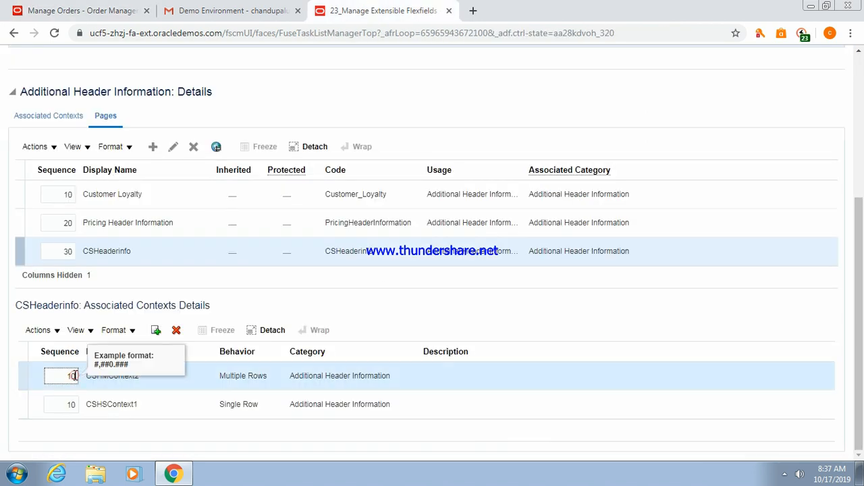
click(76, 405)
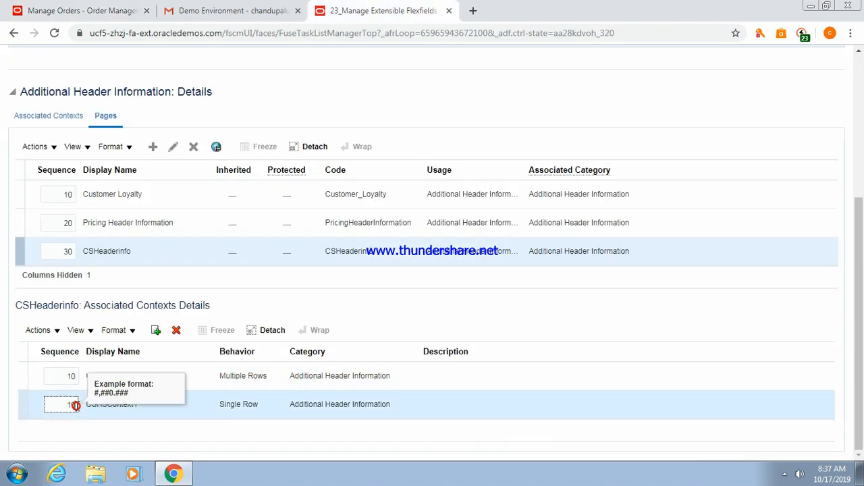
click(76, 376)
text(2)
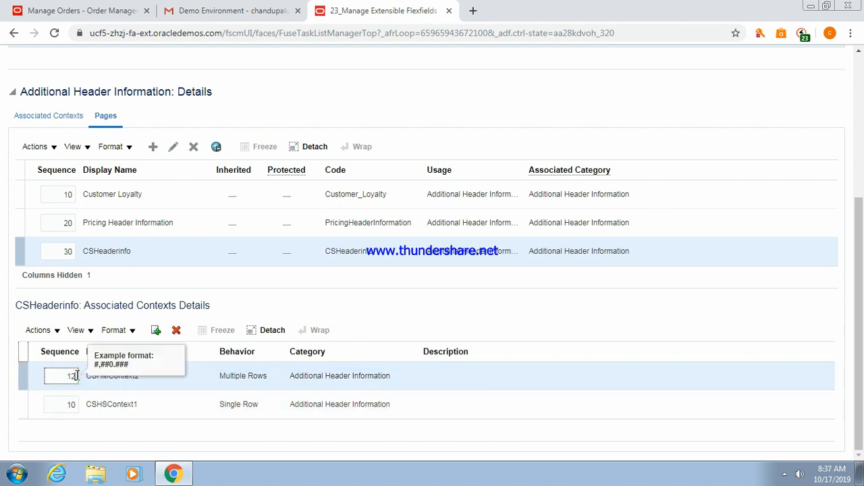
key(BackSpace)
text(1)
click(342, 440)
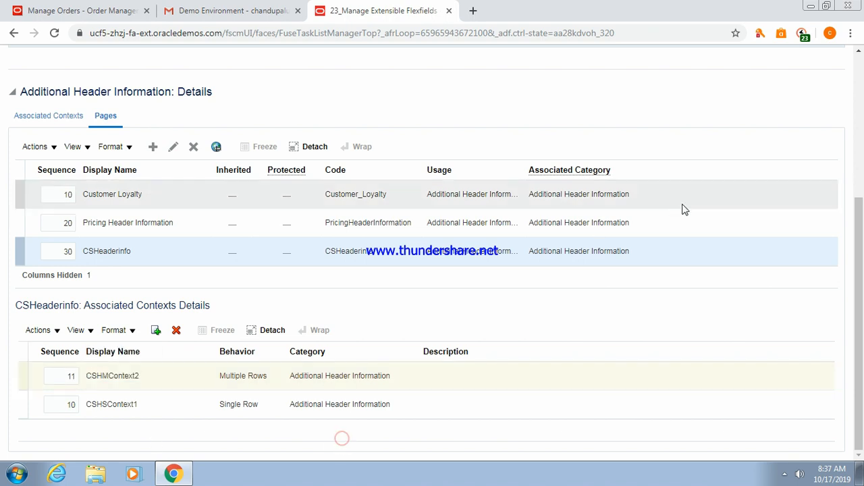
drag(856, 273, 856, 123)
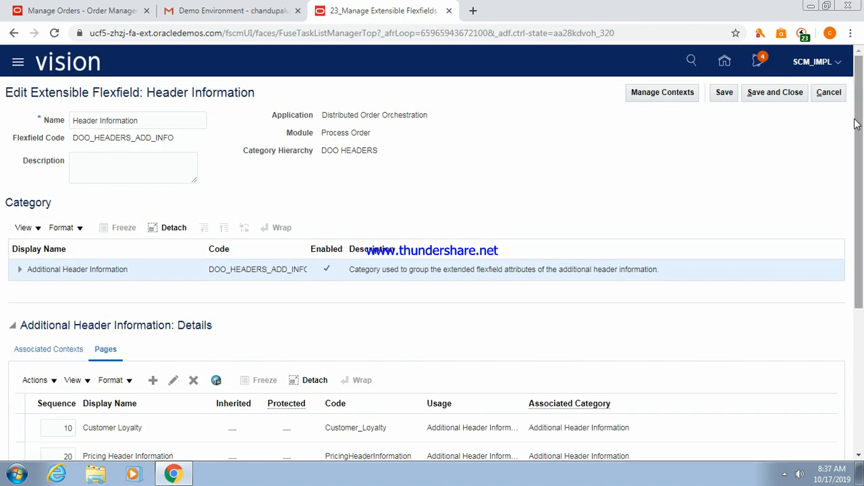
Save and close the Header Information flexfield, then deploy it from the flexfield list.
click(775, 93)
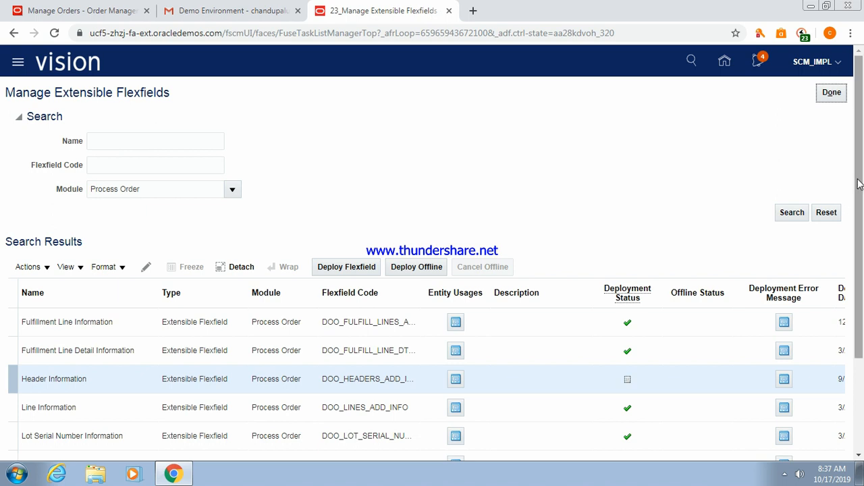
drag(859, 185, 860, 245)
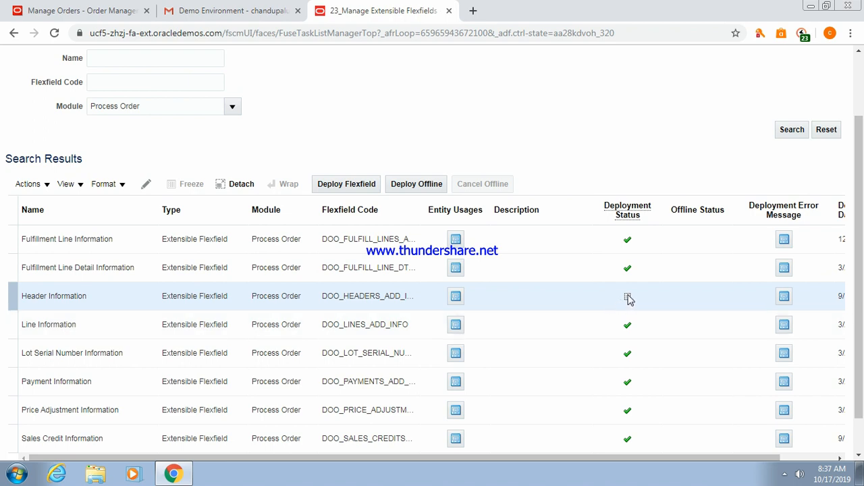
click(331, 185)
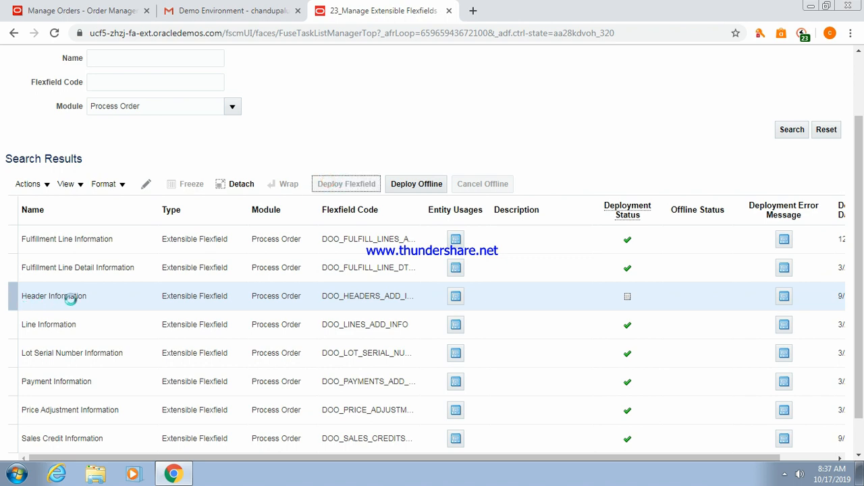
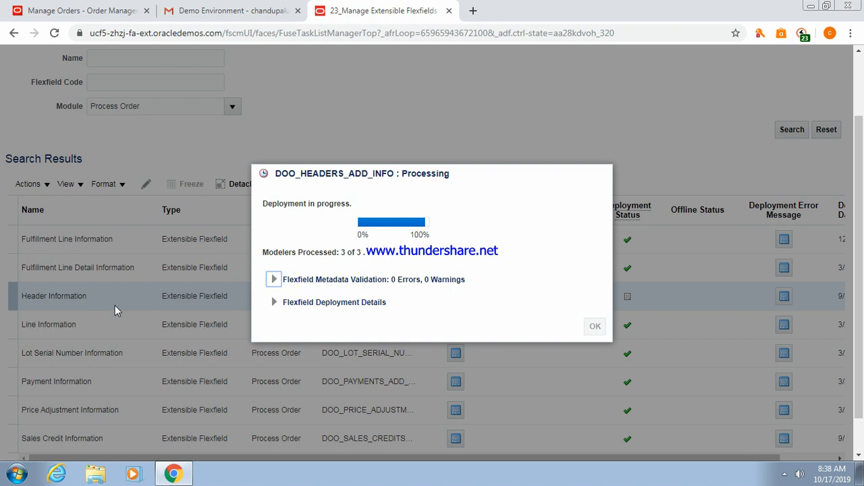
Review the Header Information deployment log and metadata validation, then close the confirmation.
click(273, 307)
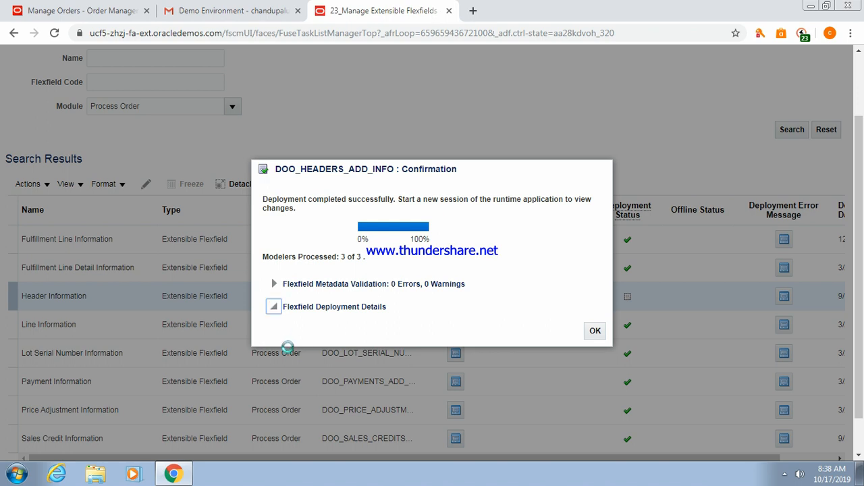
click(279, 313)
click(279, 312)
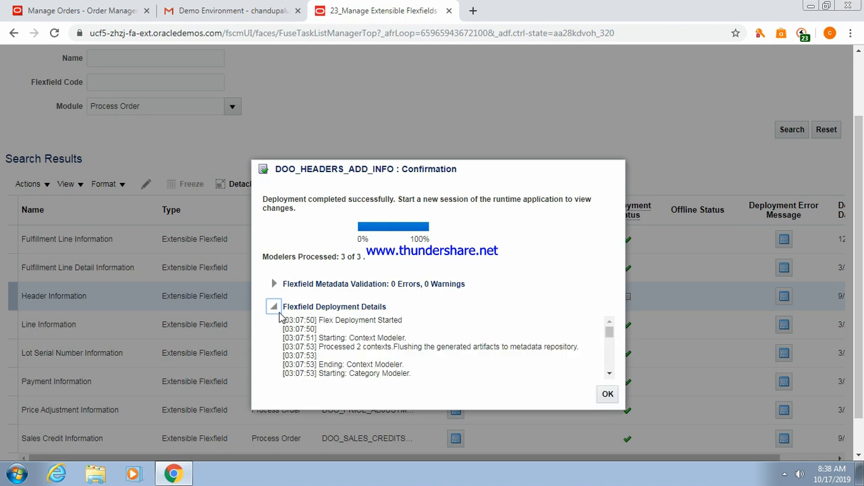
click(268, 251)
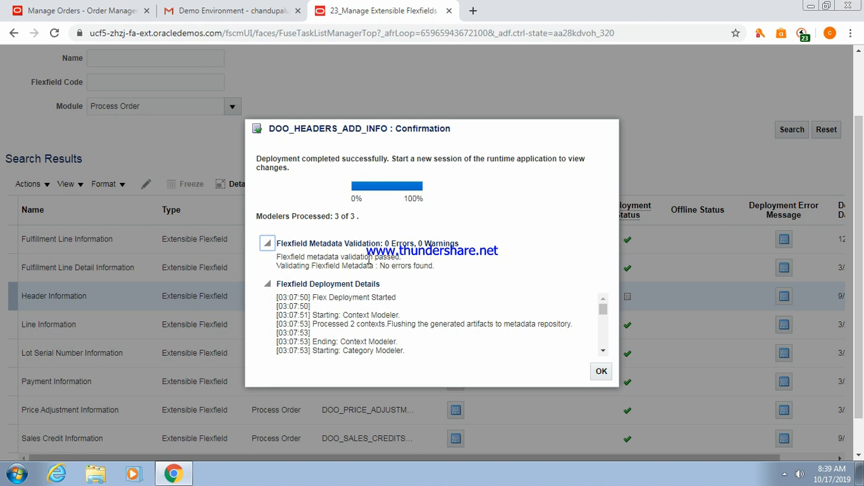
click(600, 373)
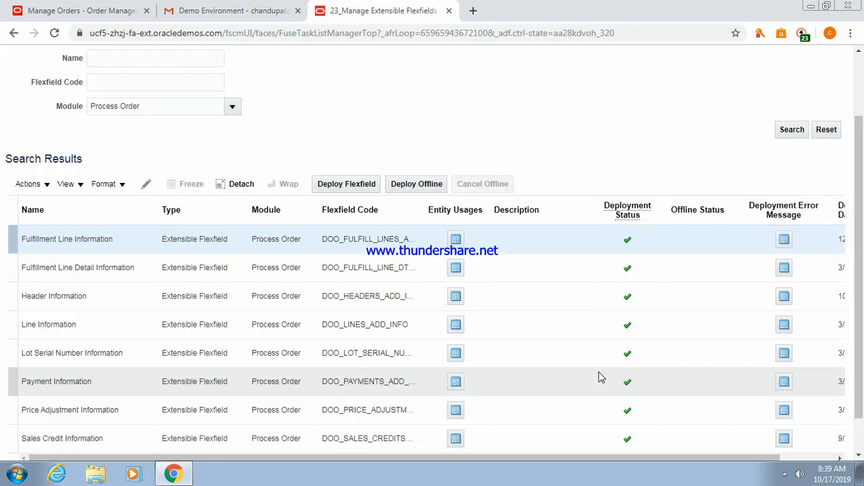
click(102, 298)
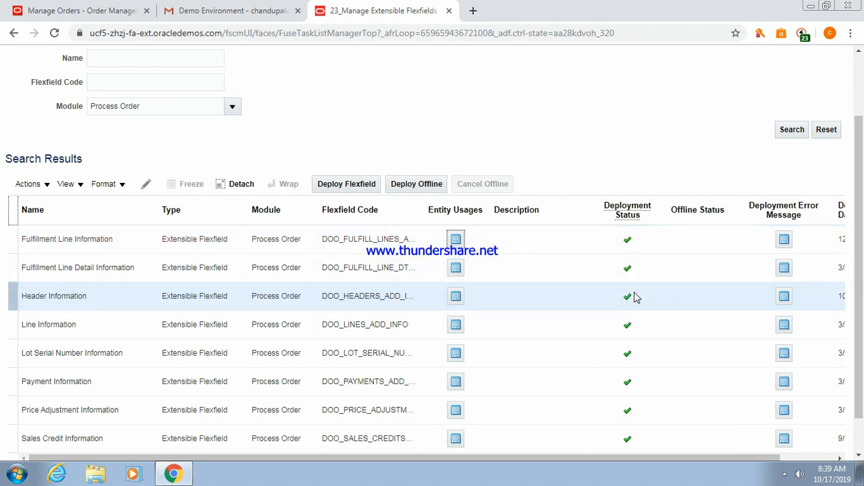
Discard the unsaved draft order and start a new order on the Manage Orders tab.
click(73, 12)
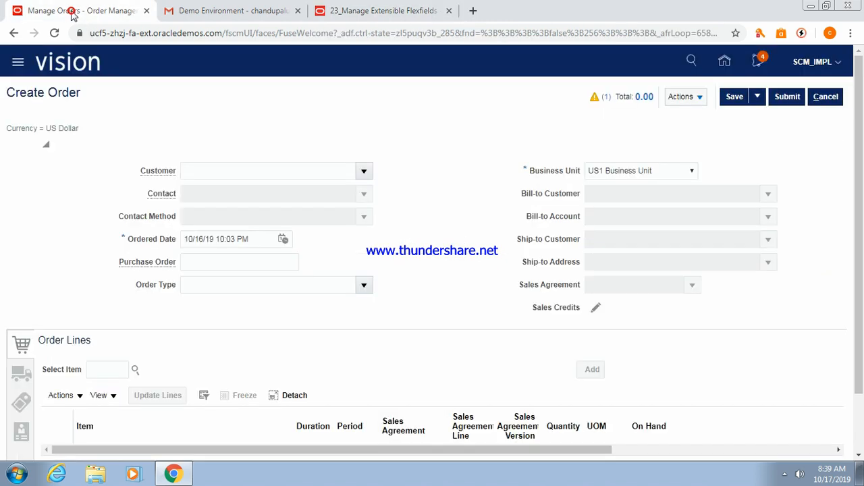
click(823, 98)
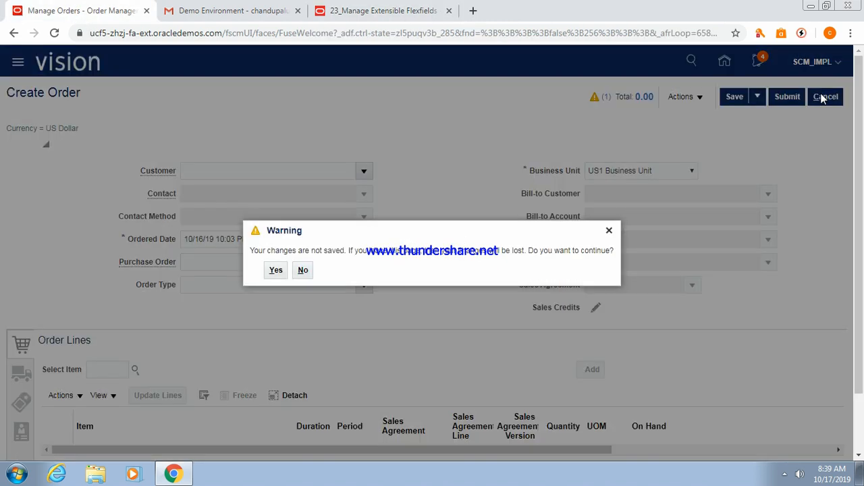
click(272, 270)
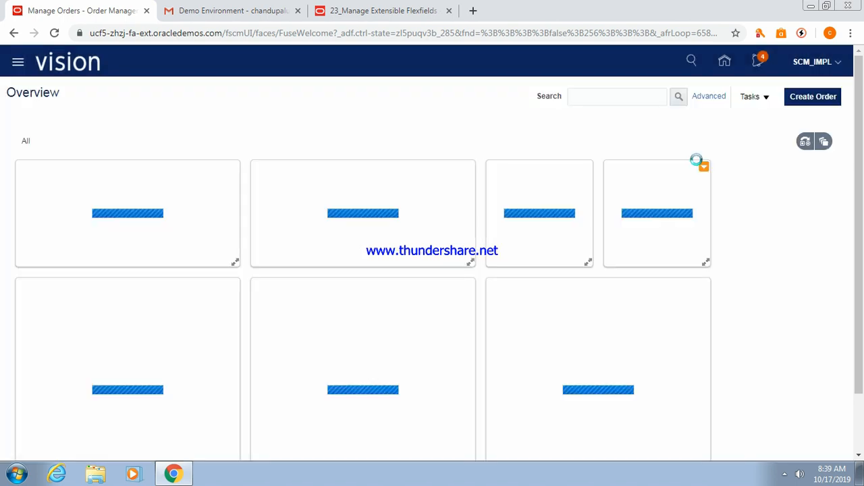
click(807, 98)
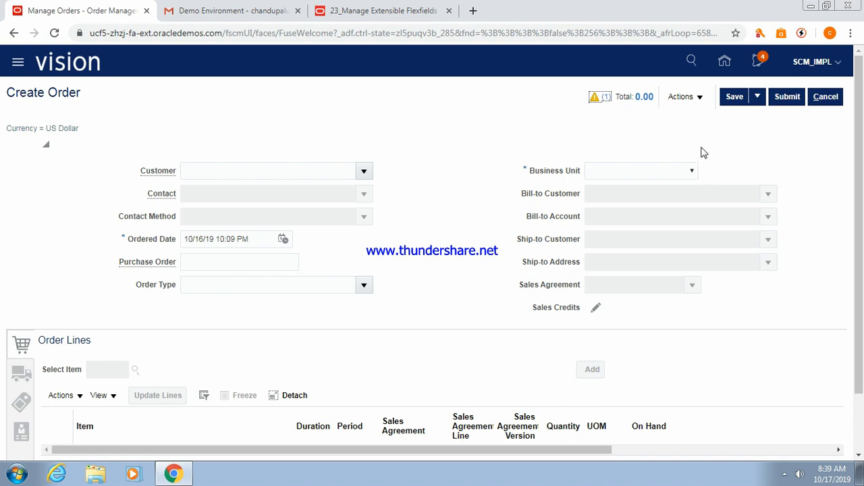
click(701, 98)
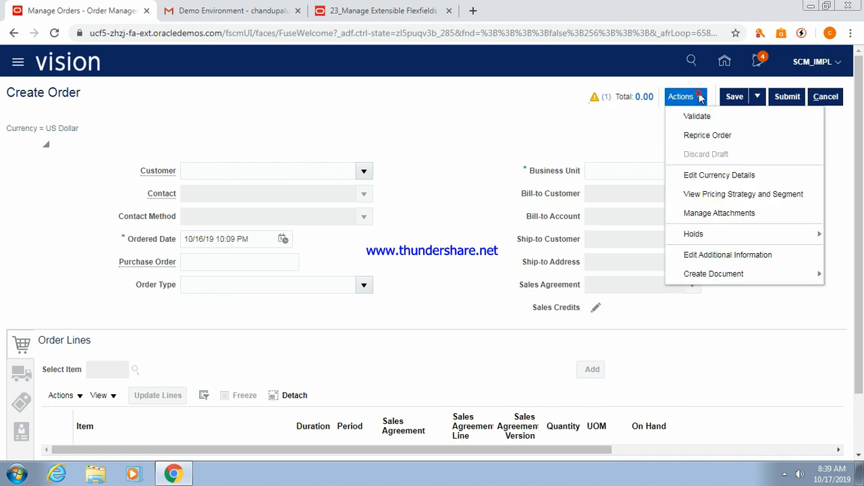
click(729, 256)
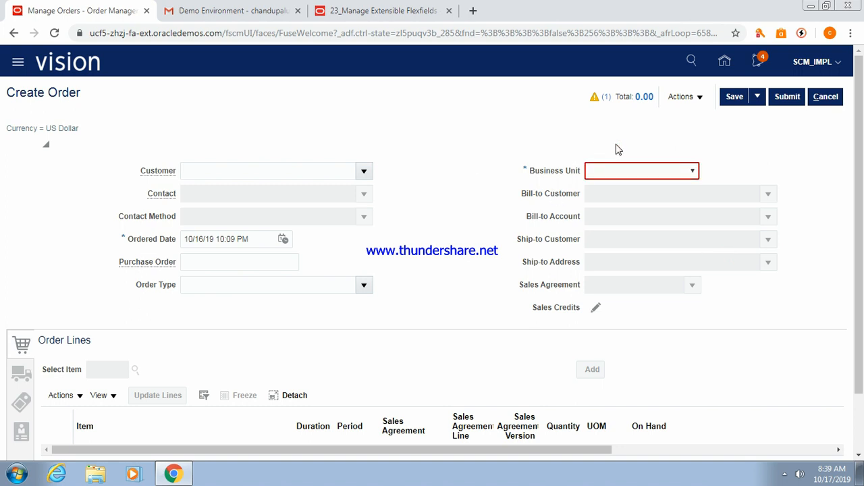
Set the order's Business Unit to US1 Business Unit and open the CSHeaderinfo additional information.
click(693, 171)
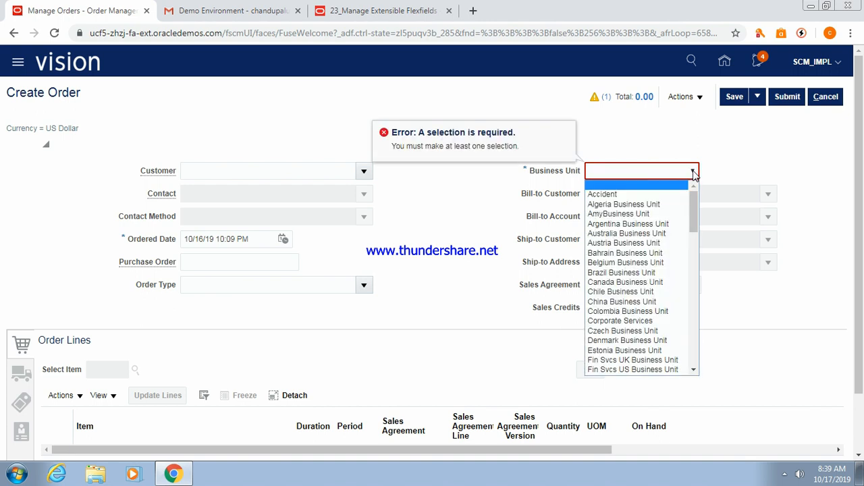
text(usiness Unit)
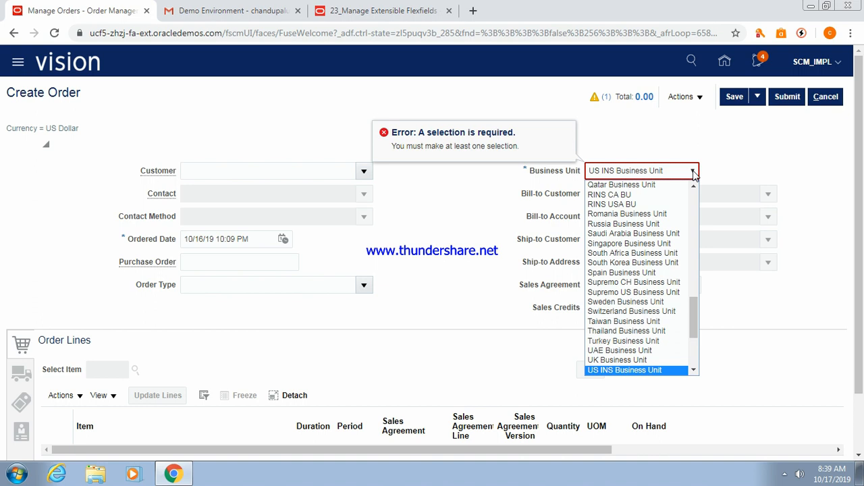
click(694, 372)
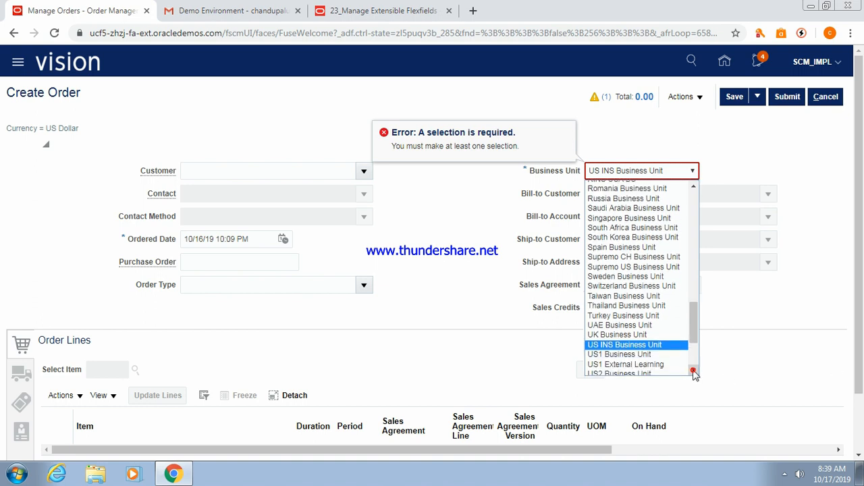
click(645, 353)
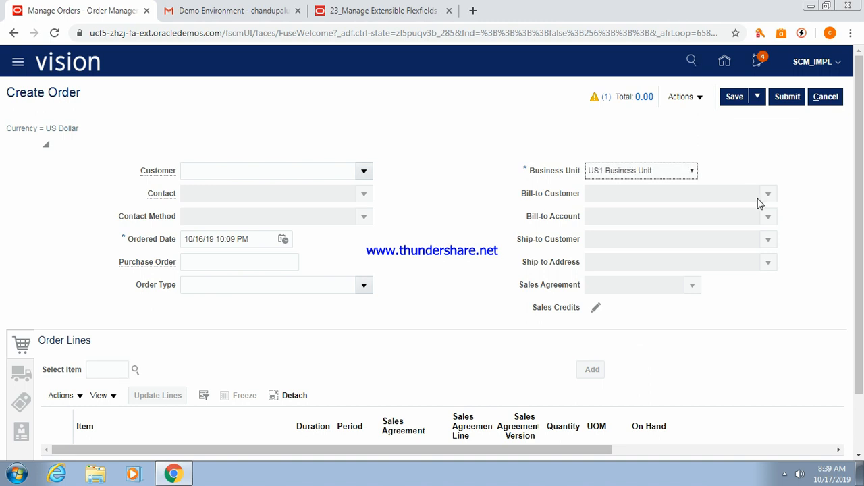
click(702, 104)
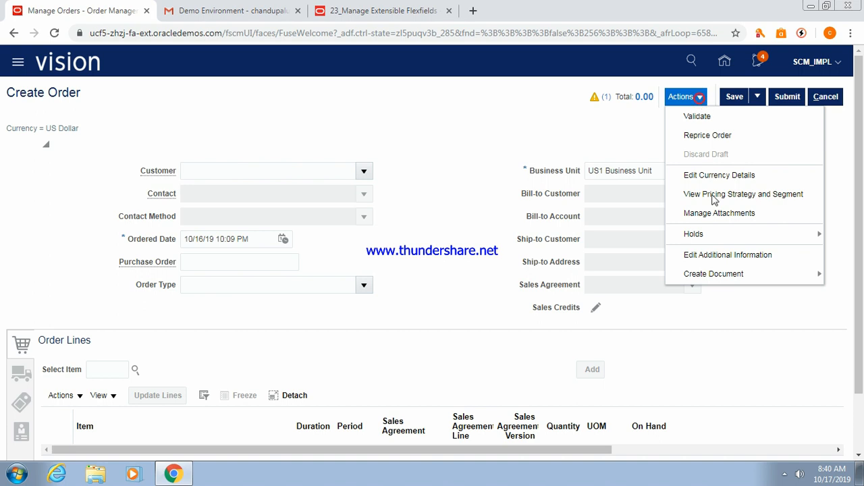
click(721, 257)
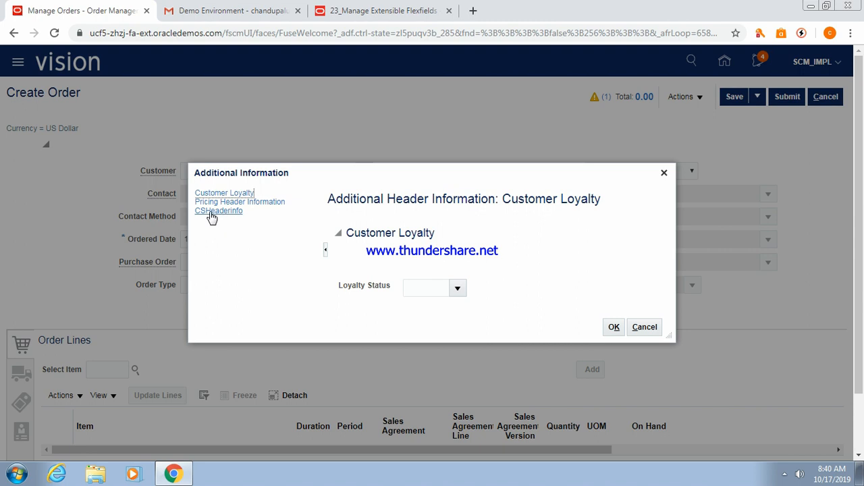
click(210, 212)
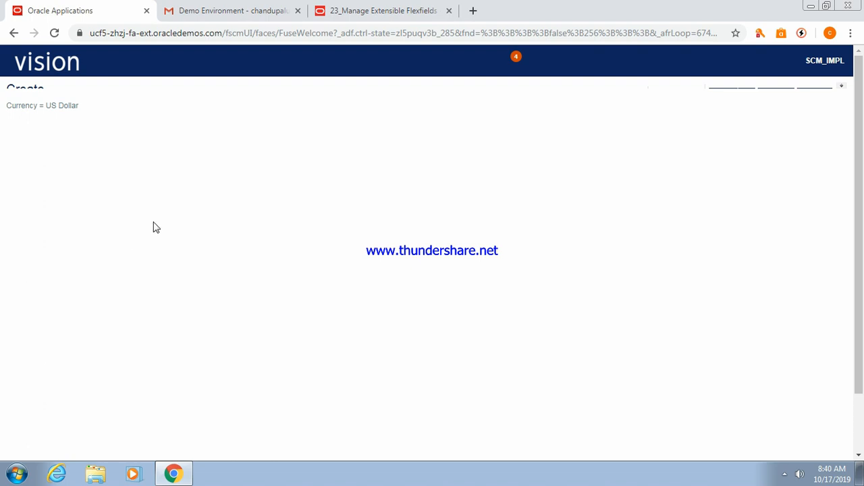
Reload the stuck page, then go from the Manage Extensible Flexfields tab to the home page.
click(574, 38)
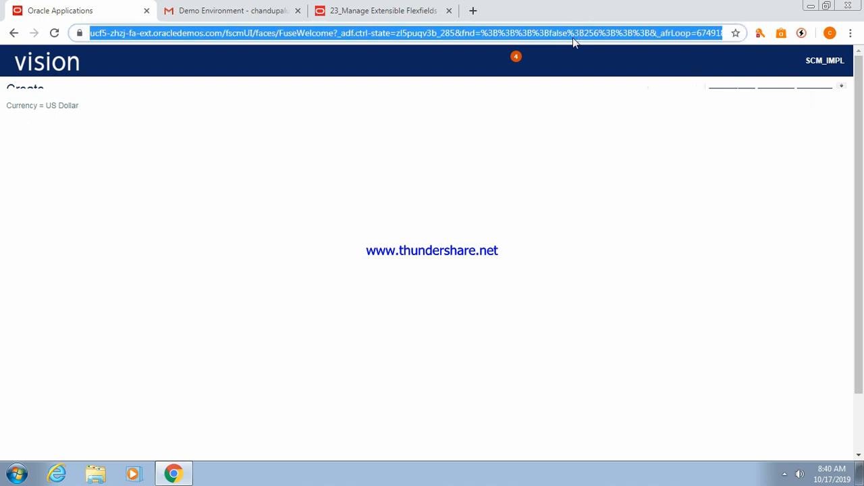
key(Return)
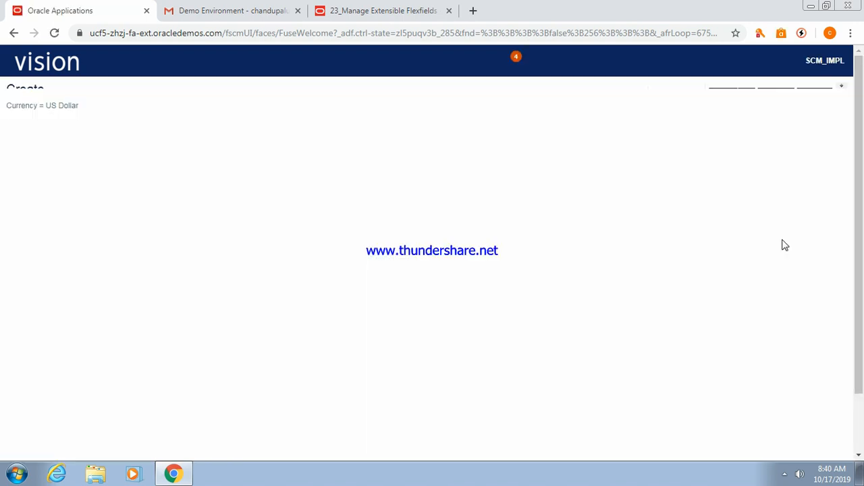
click(600, 35)
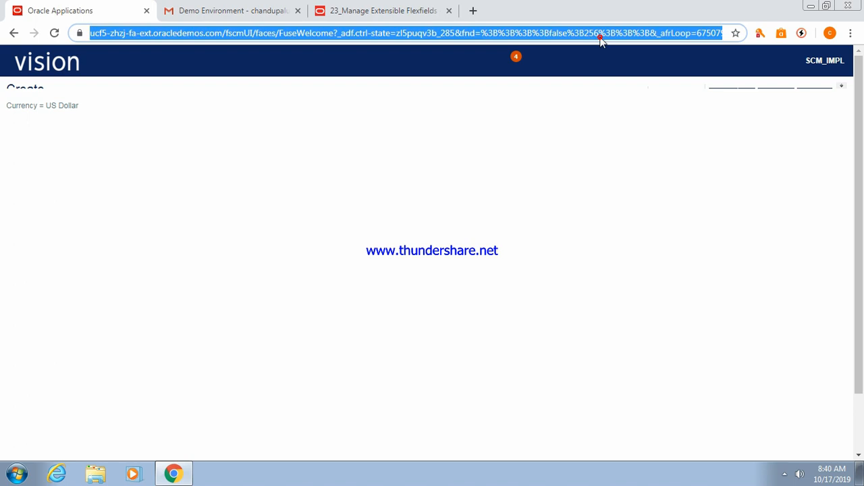
click(843, 65)
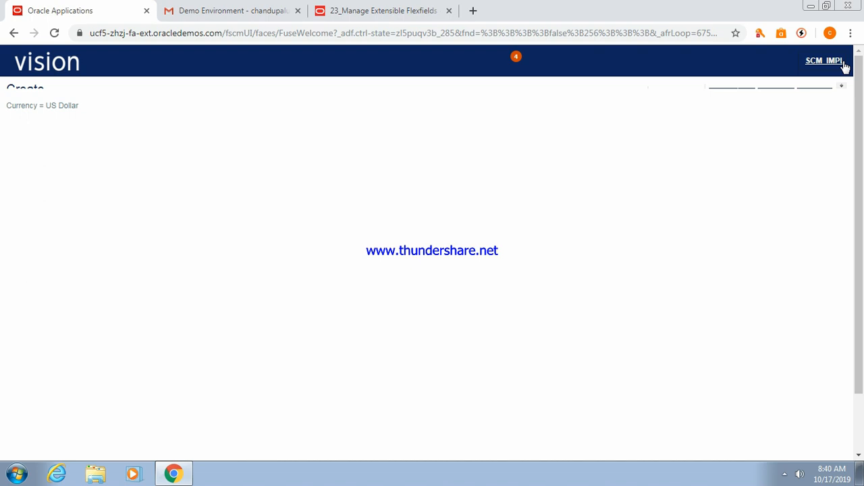
click(422, 8)
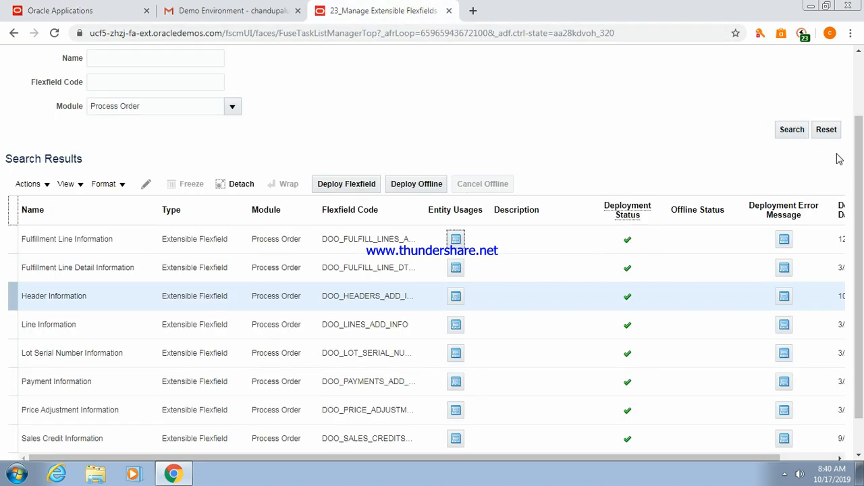
drag(861, 157, 852, 89)
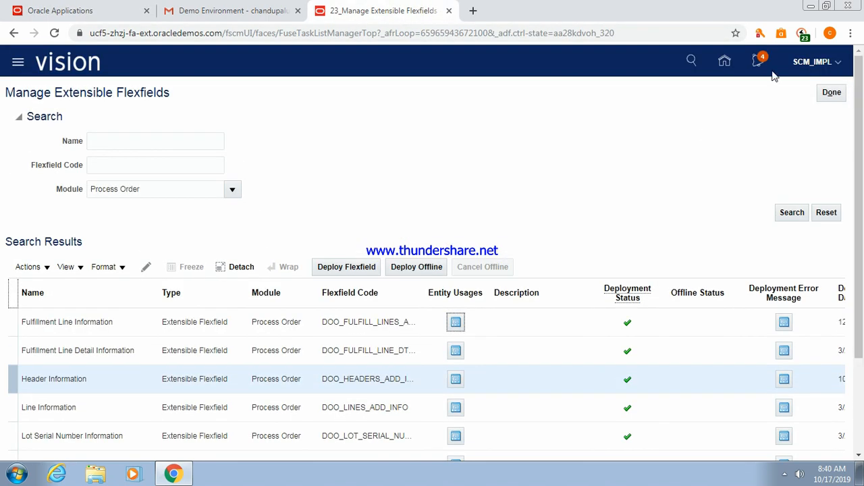
click(839, 63)
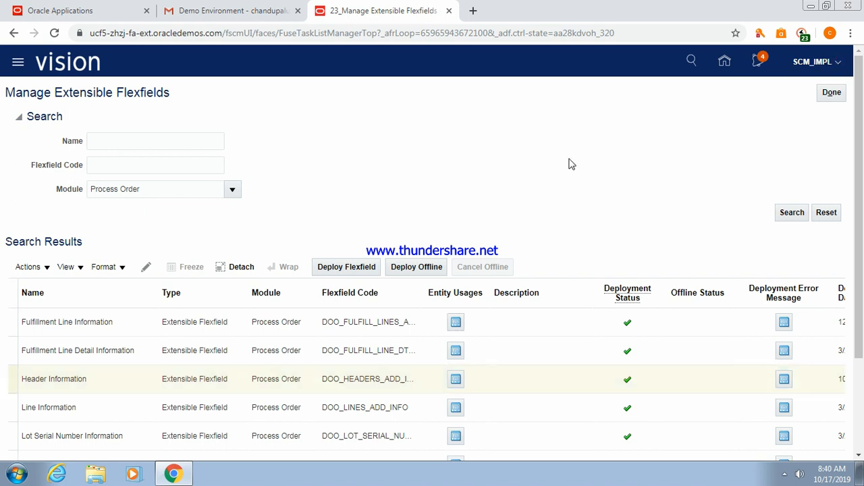
drag(465, 148, 580, 97)
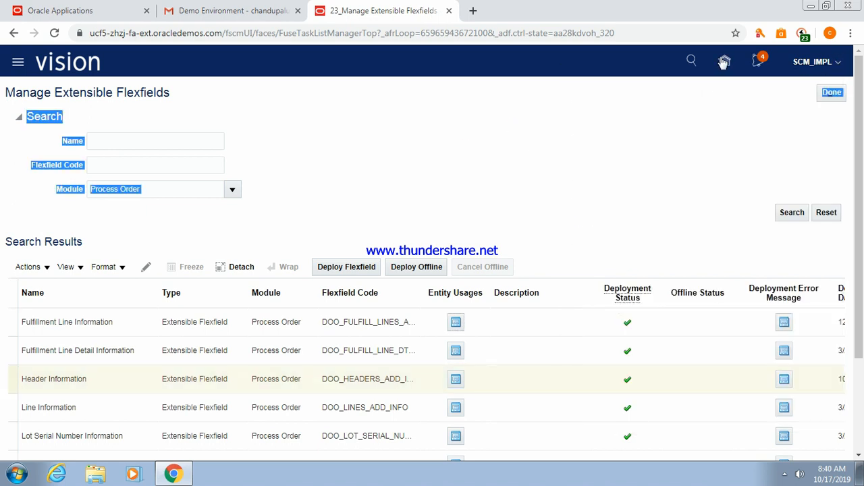
click(723, 63)
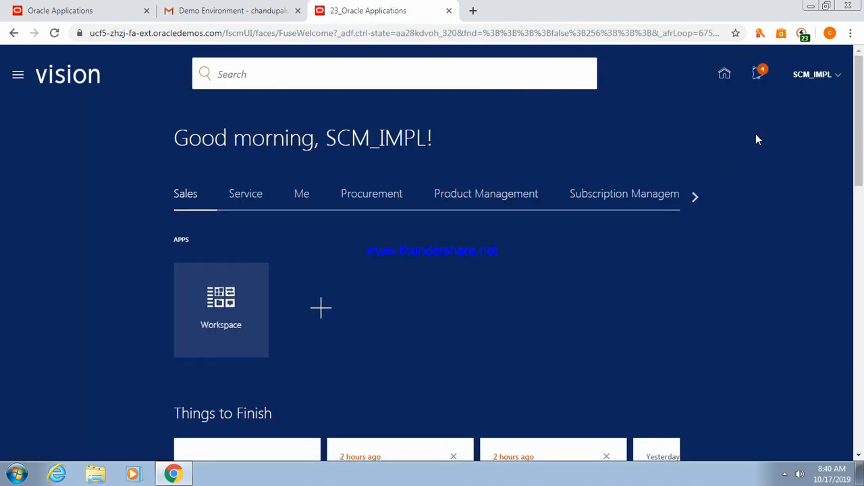
Open the Order Management app from the home page and start a new order.
click(694, 197)
click(380, 197)
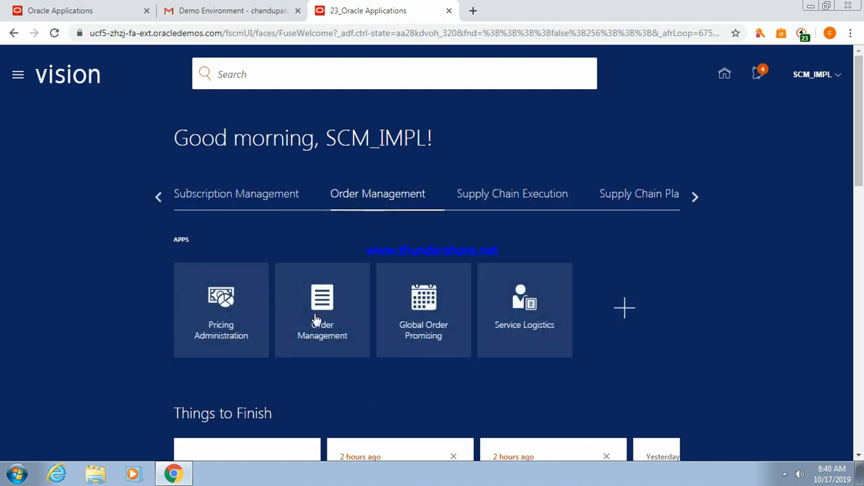
click(315, 316)
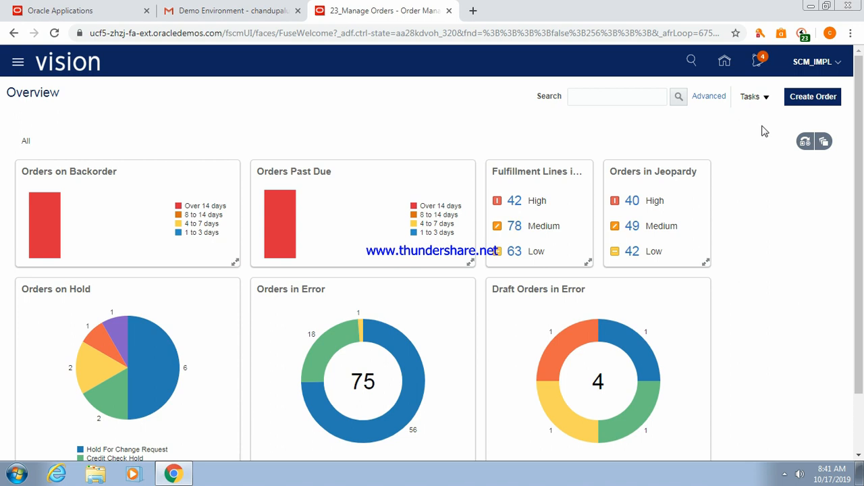
click(802, 98)
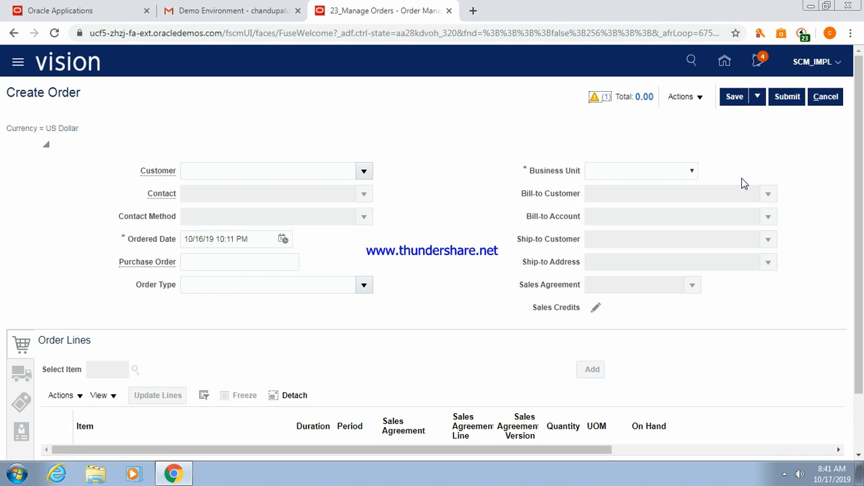
Choose US1 Business Unit for the order and open Edit Additional Information.
click(692, 172)
key(u)
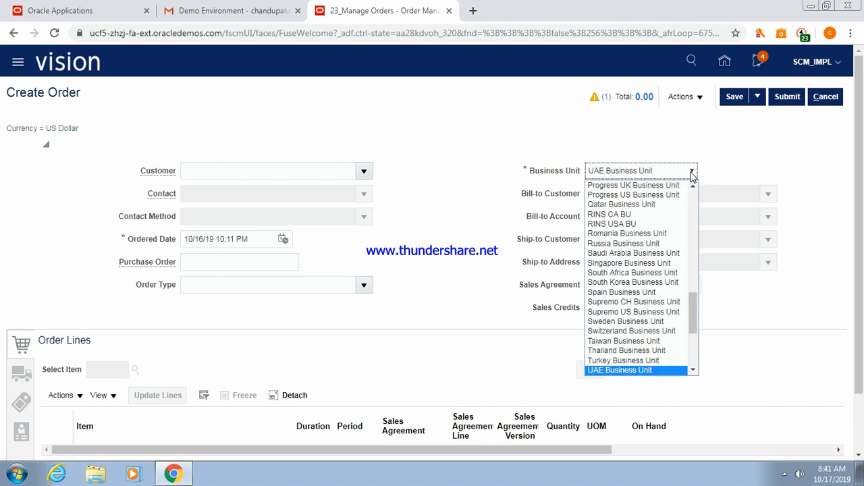
key(s)
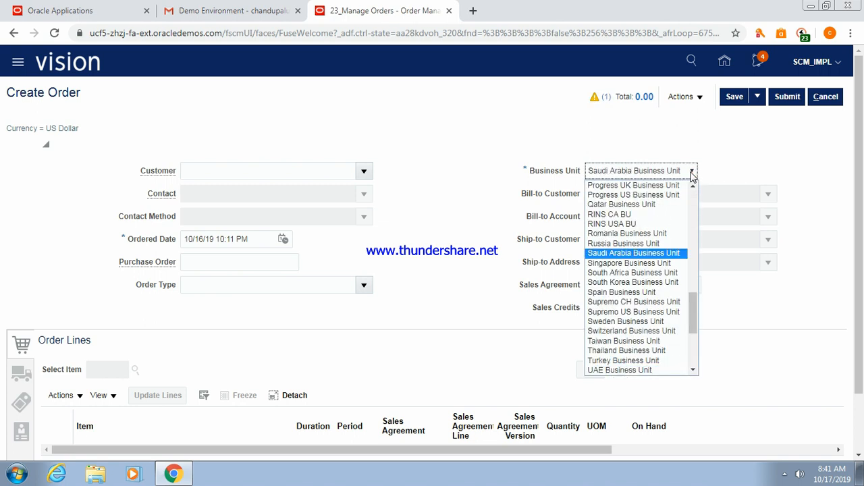
key(u)
key(s)
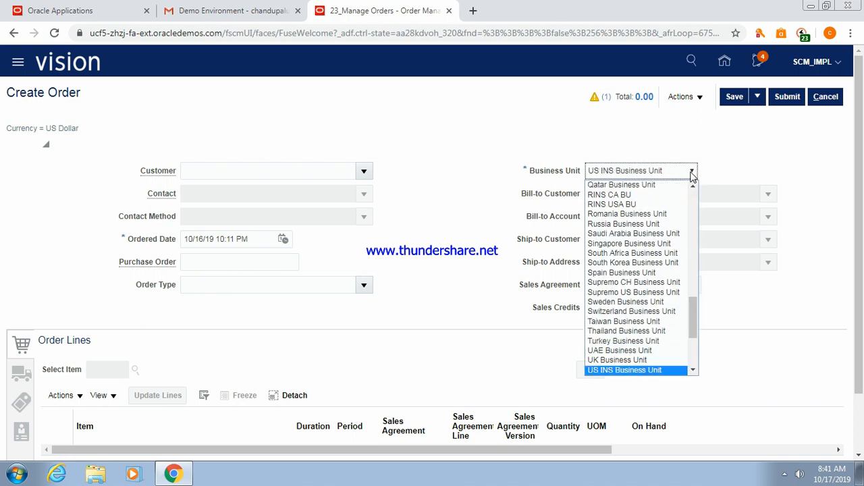
click(695, 372)
click(654, 356)
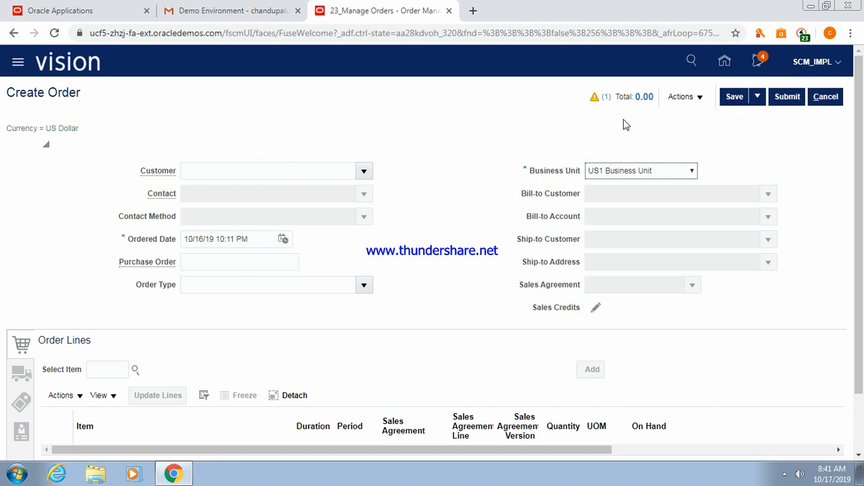
click(700, 101)
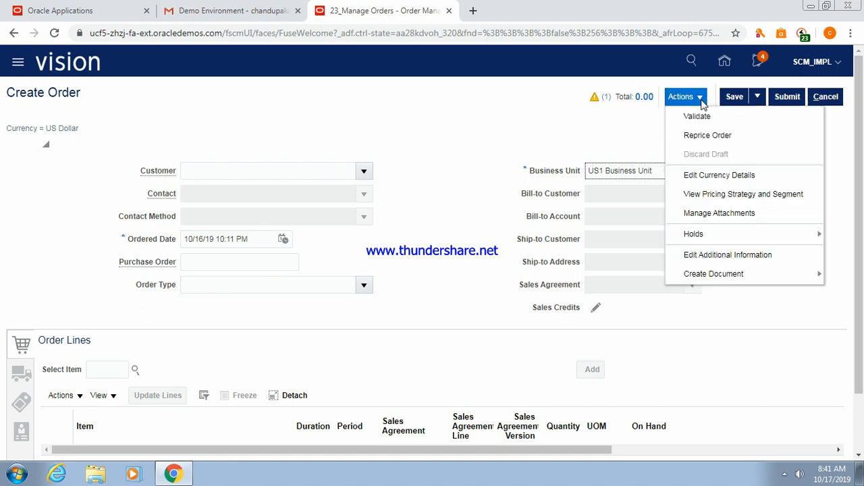
click(709, 260)
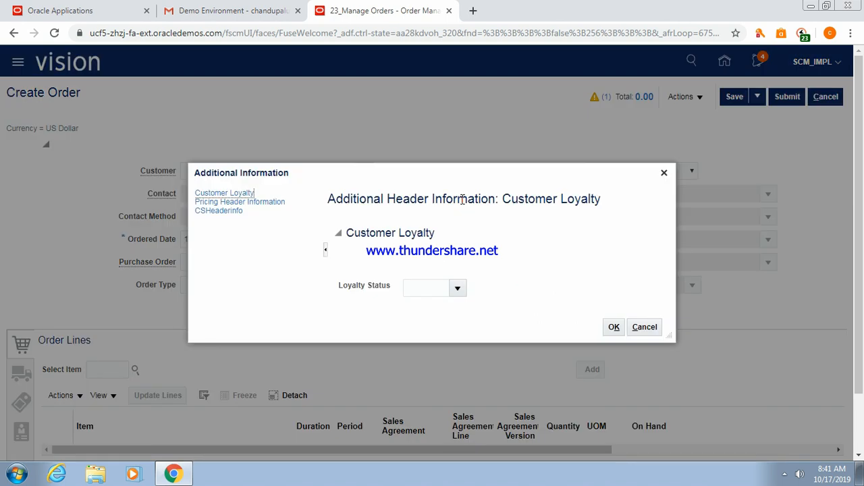
Open the CSHeaderinfo page and inspect the CSSegment1 and CSSegment2 fields.
click(219, 211)
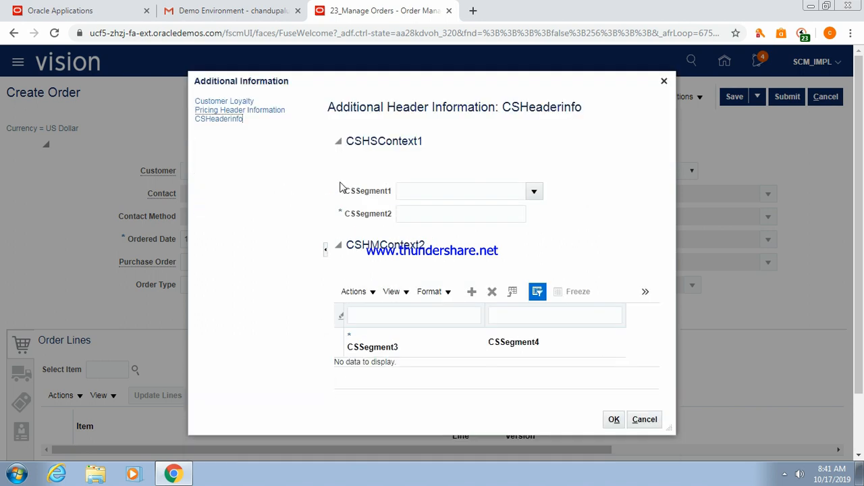
drag(345, 191, 529, 227)
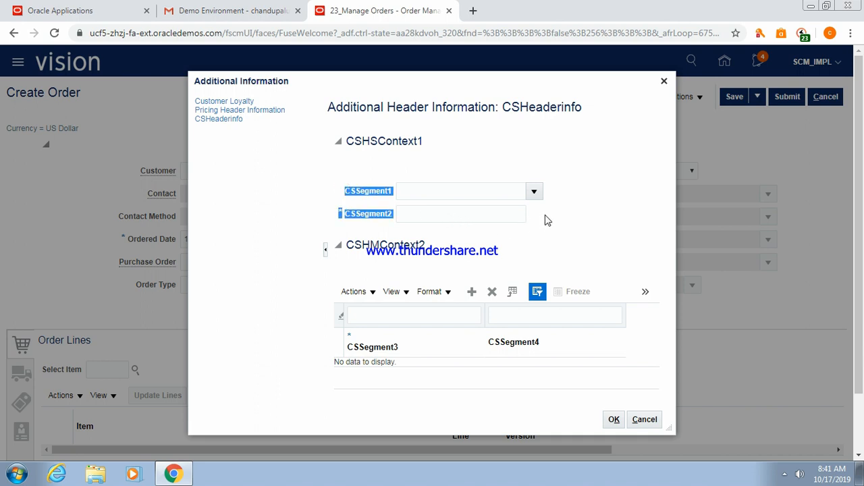
click(546, 217)
click(545, 218)
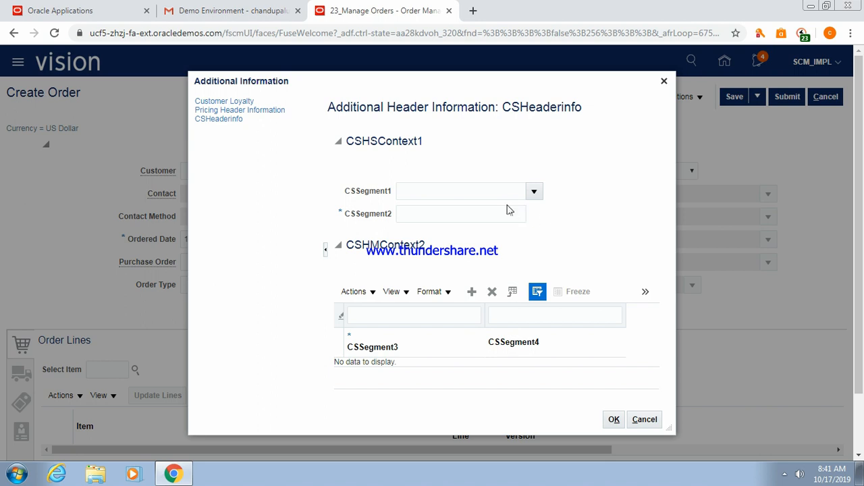
click(475, 213)
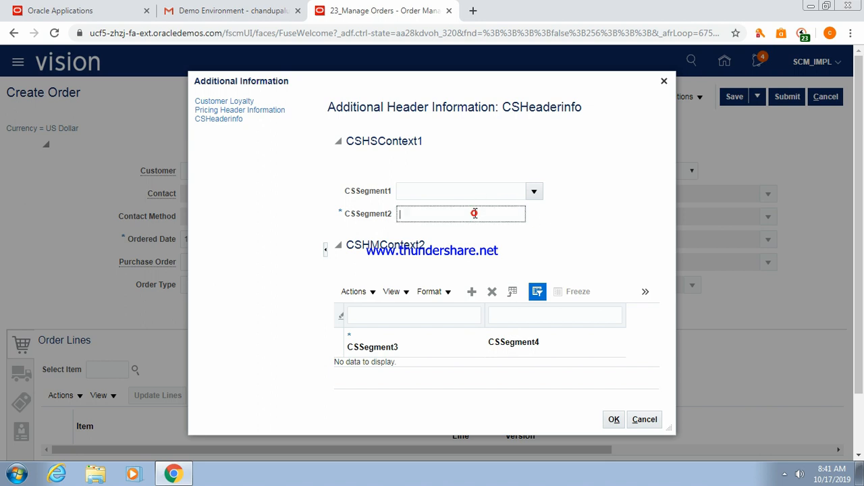
click(469, 191)
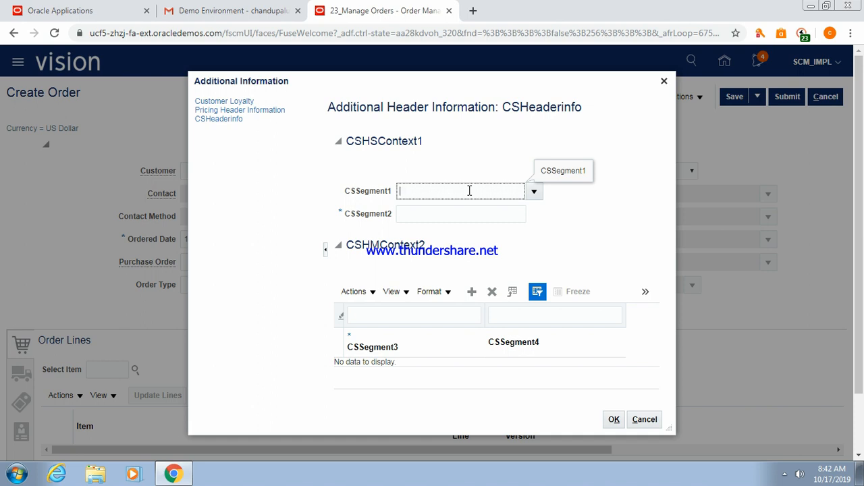
Check the CSSegment1 value choices and point out the CSHSContext1 and CSHMContext2 headings.
click(536, 193)
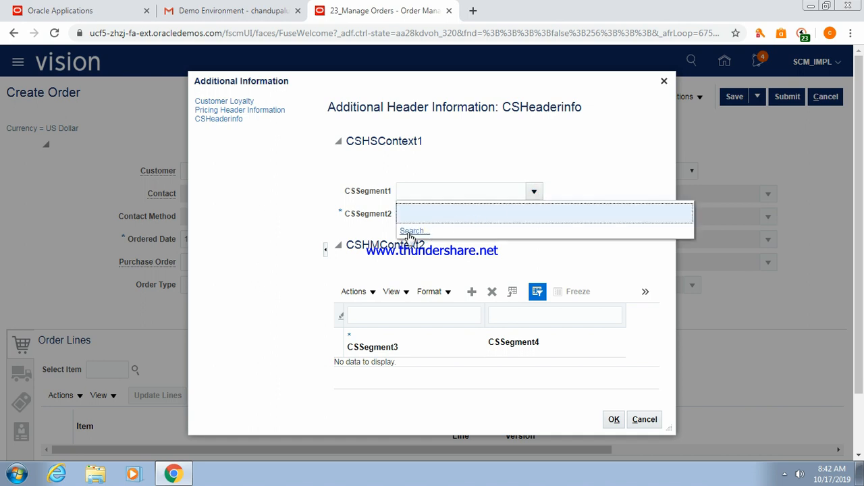
click(470, 189)
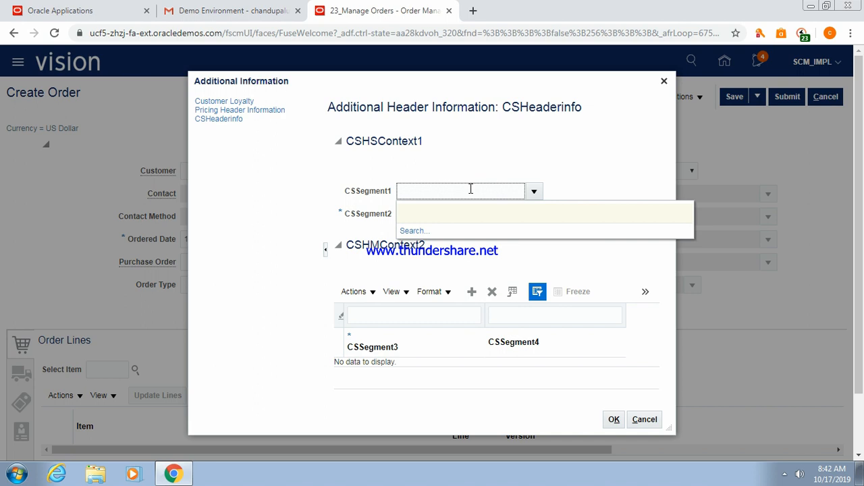
click(478, 161)
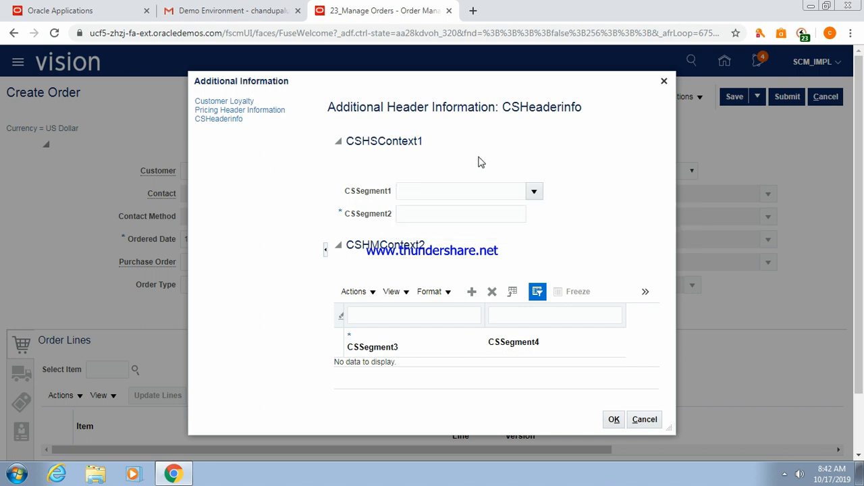
click(431, 217)
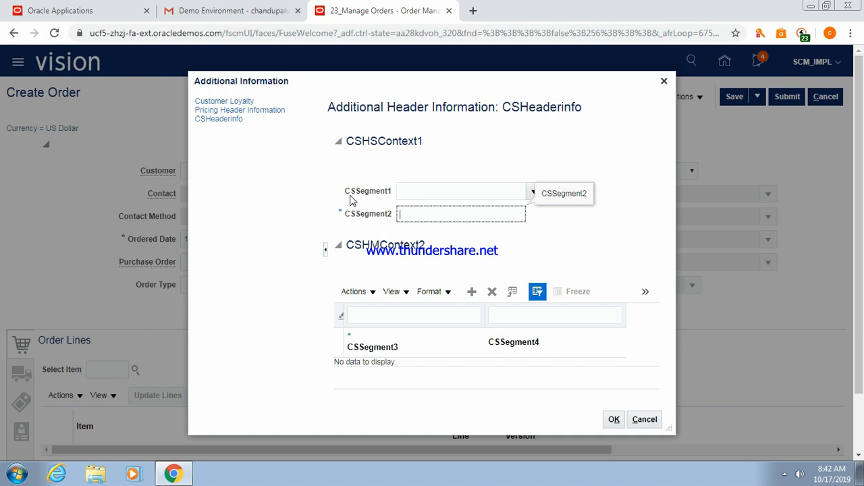
drag(345, 140, 426, 145)
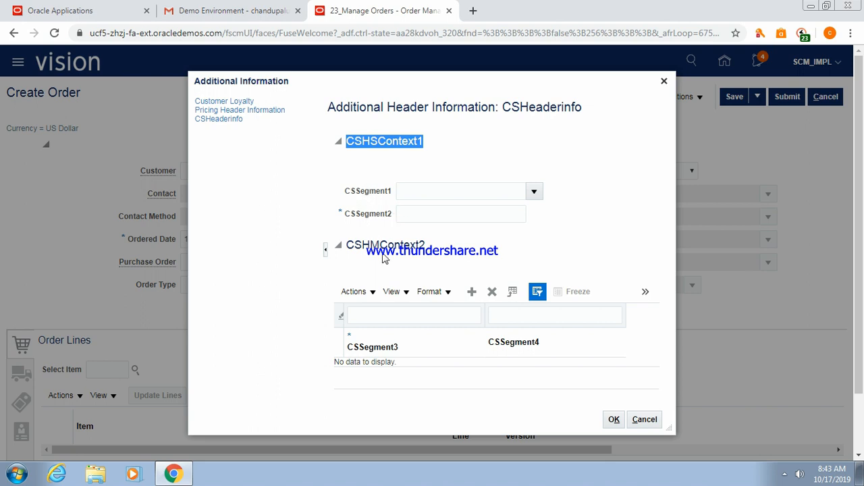
drag(347, 245, 439, 264)
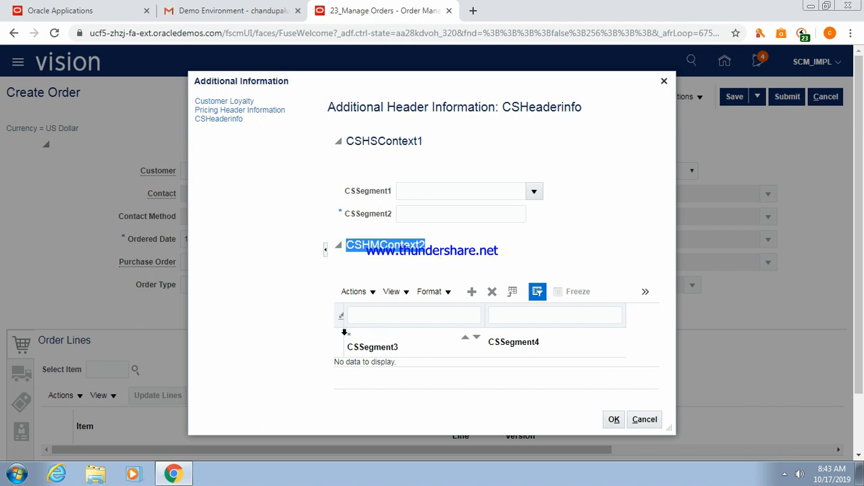
Add a CSHMContext2 row with CSSegment3 10 and CSSegment4 Test.
click(349, 333)
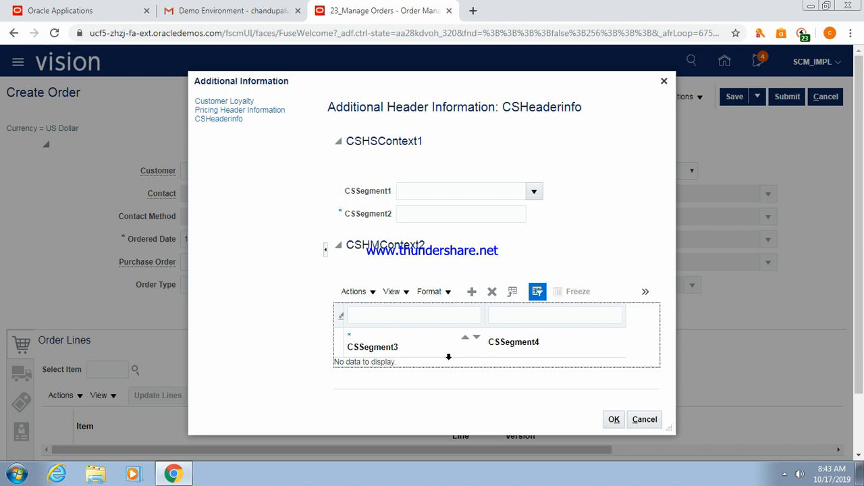
click(471, 292)
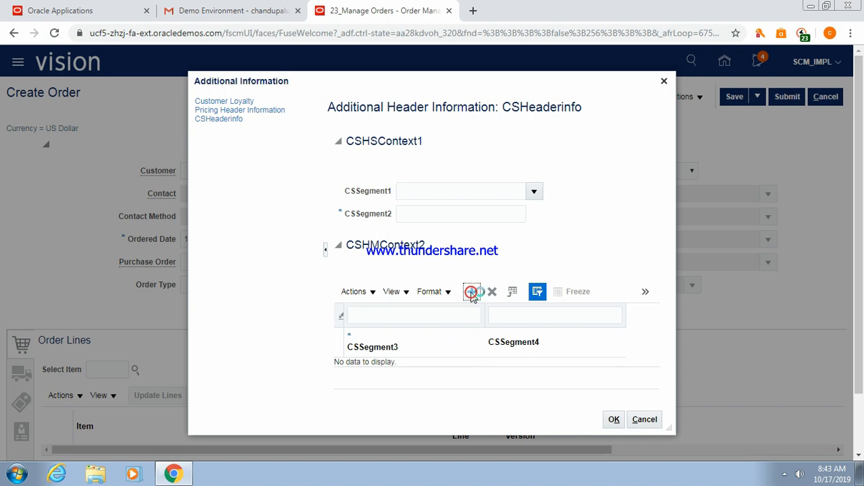
click(368, 282)
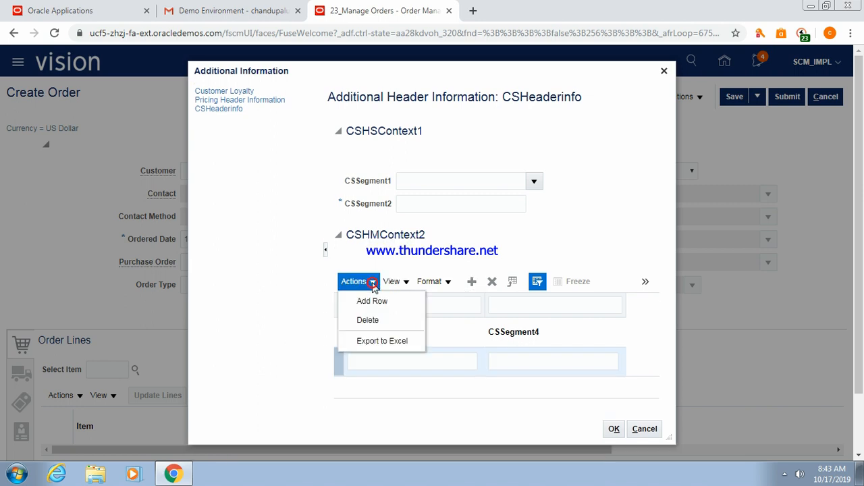
click(476, 260)
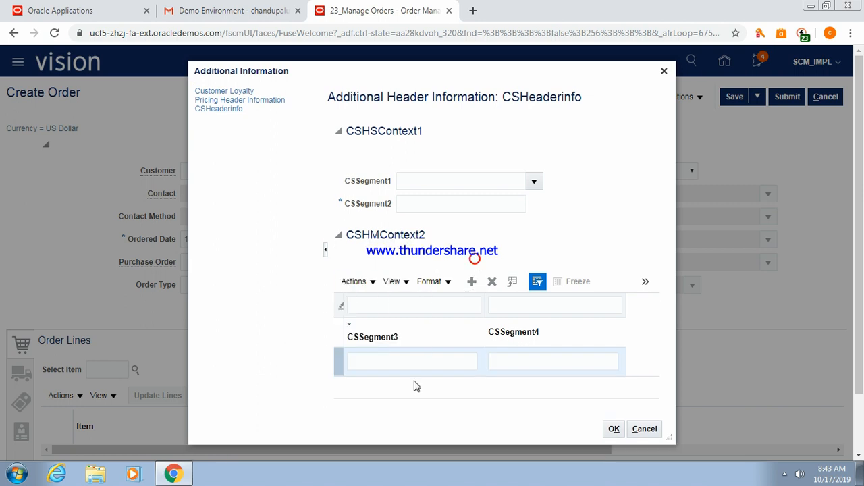
click(405, 359)
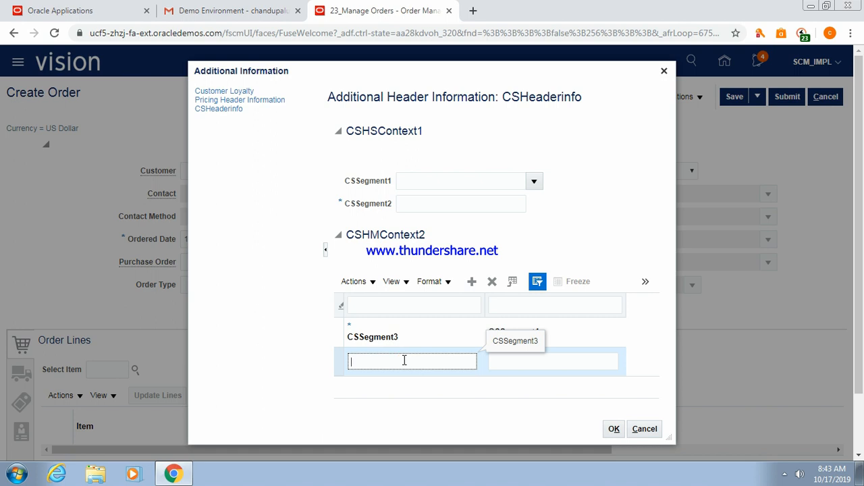
text(10)
key(Tab)
text(Ch)
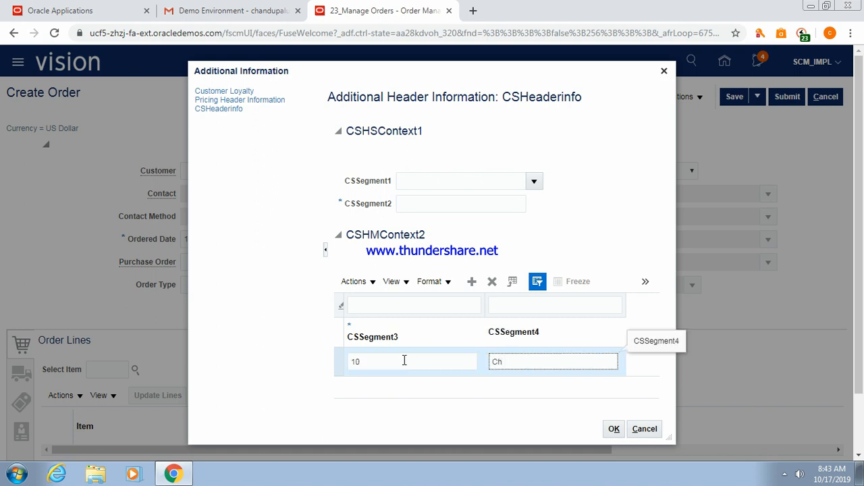
text(T)
click(404, 360)
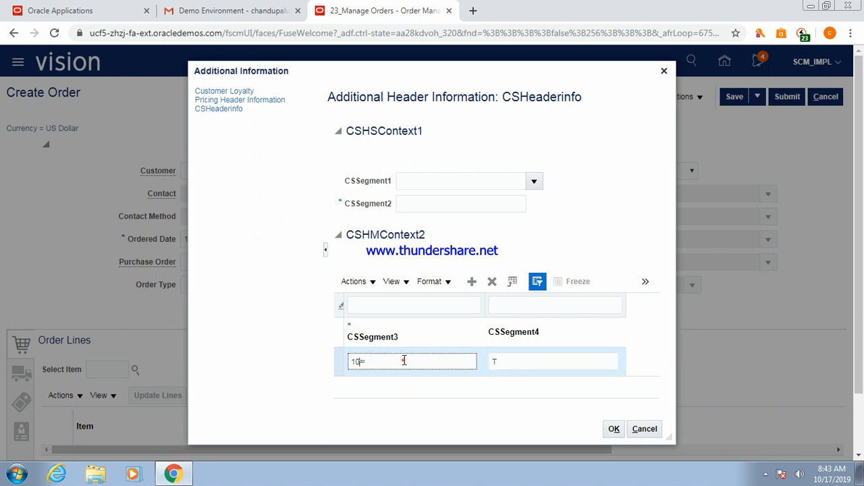
text(e)
key(BackSpace)
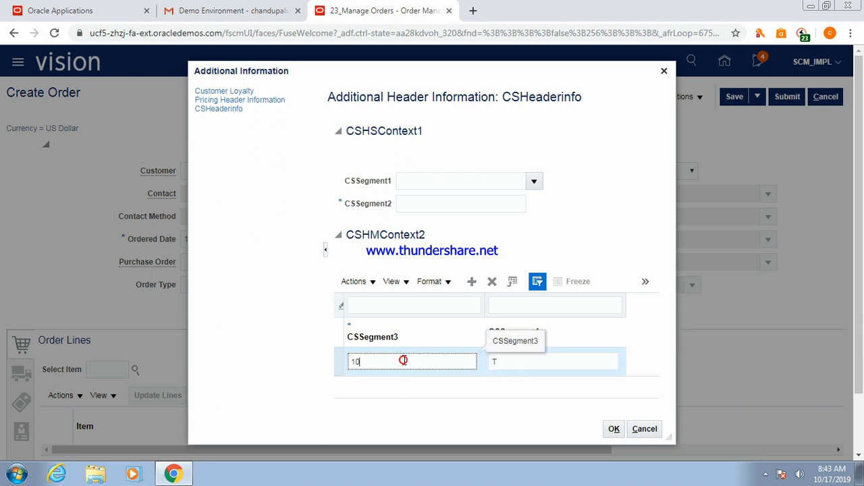
click(498, 359)
text(est)
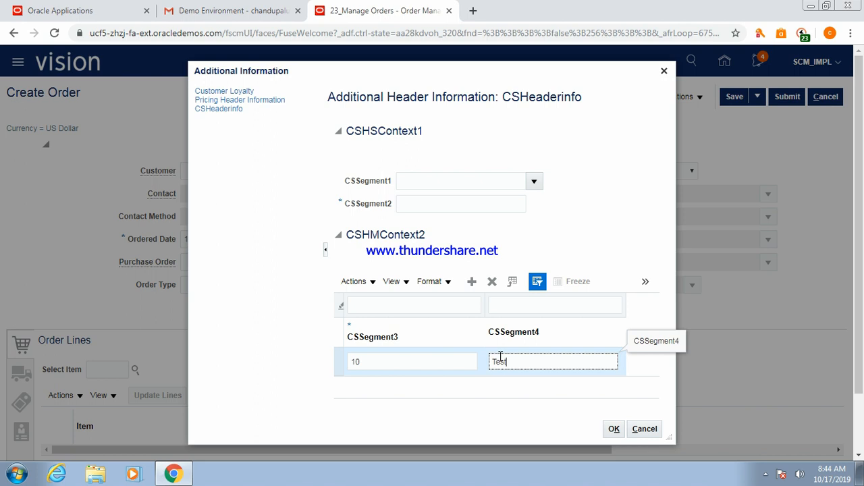
click(473, 397)
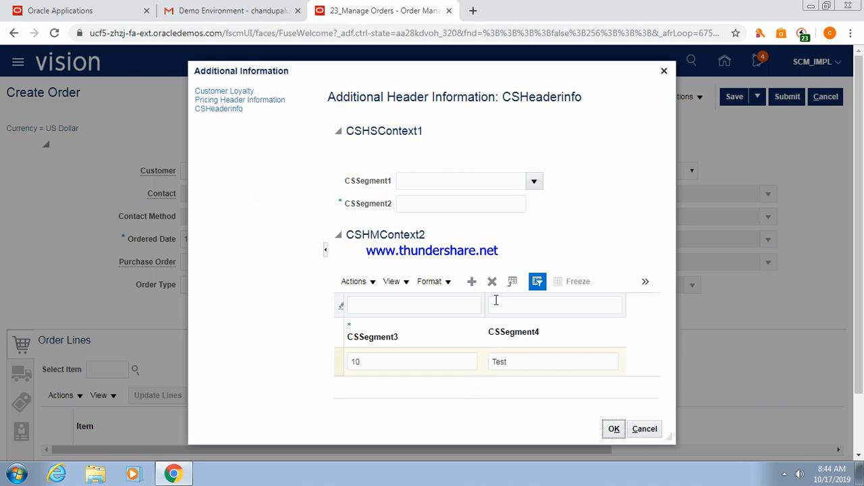
Add two more CSHMContext2 rows: 20/Test2 and 10/Test.
click(472, 282)
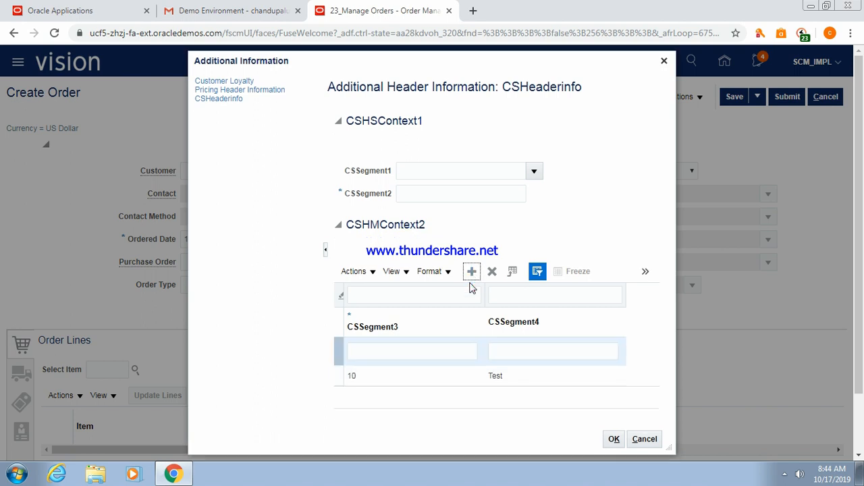
click(370, 353)
text(20)
key(Tab)
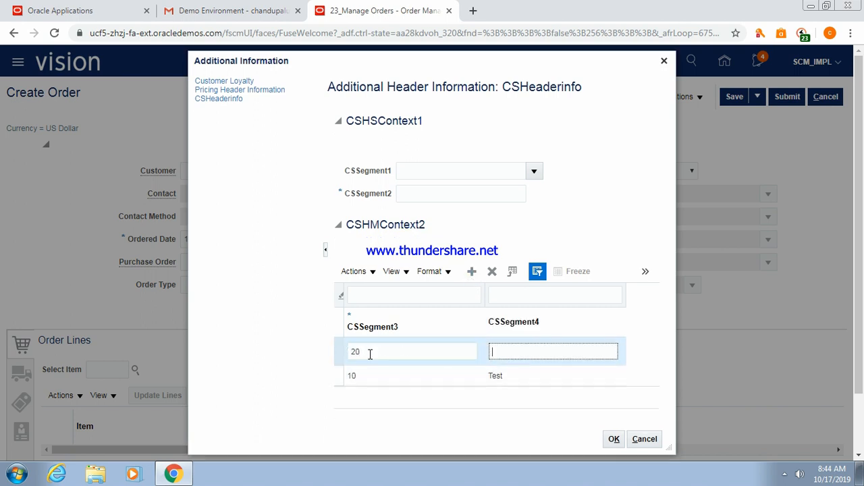
text(Test2)
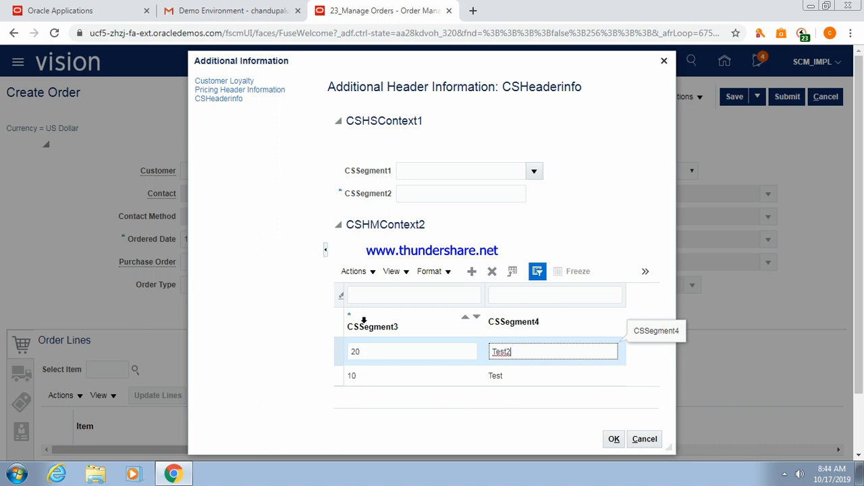
click(472, 274)
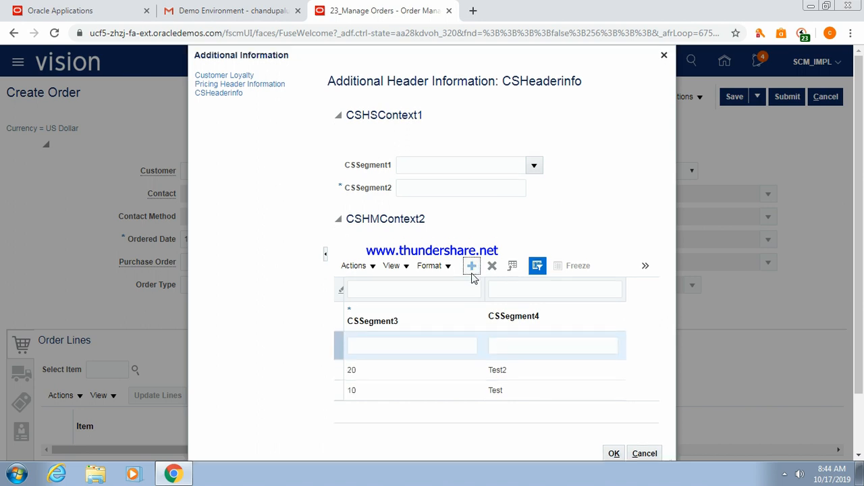
click(368, 349)
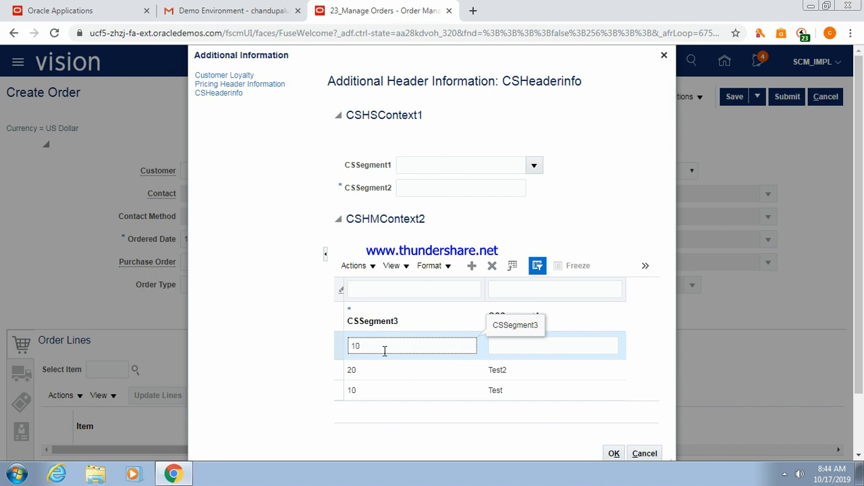
key(Tab)
text(Te)
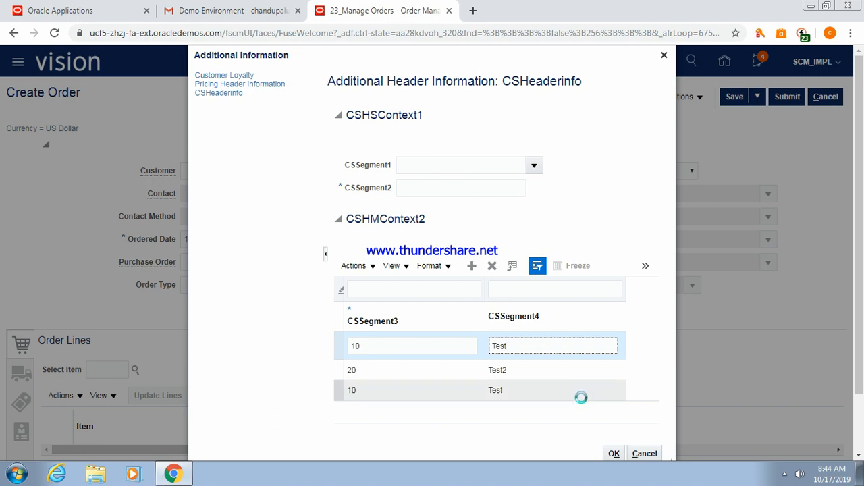
key(Tab)
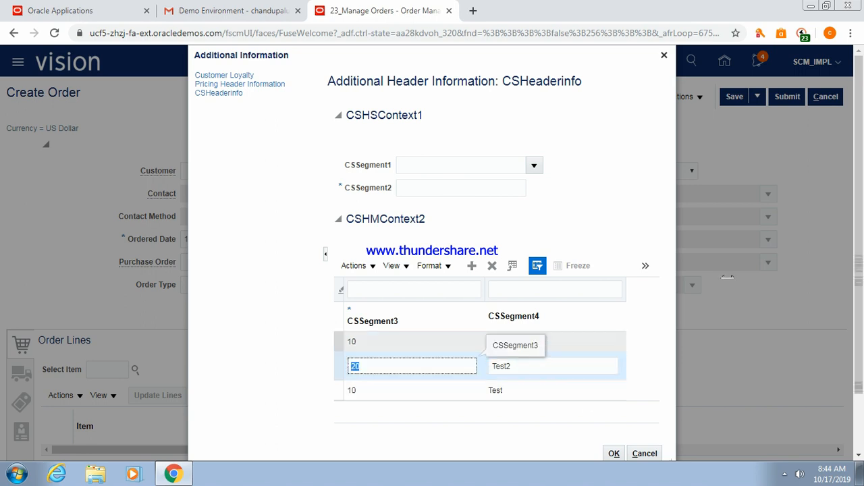
Enter Test in the CSSegment2 field.
drag(859, 241, 859, 312)
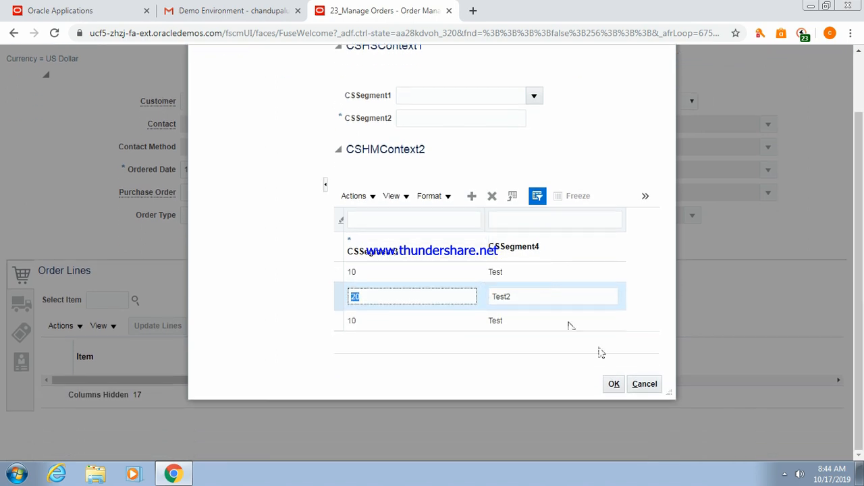
click(420, 116)
text(Test)
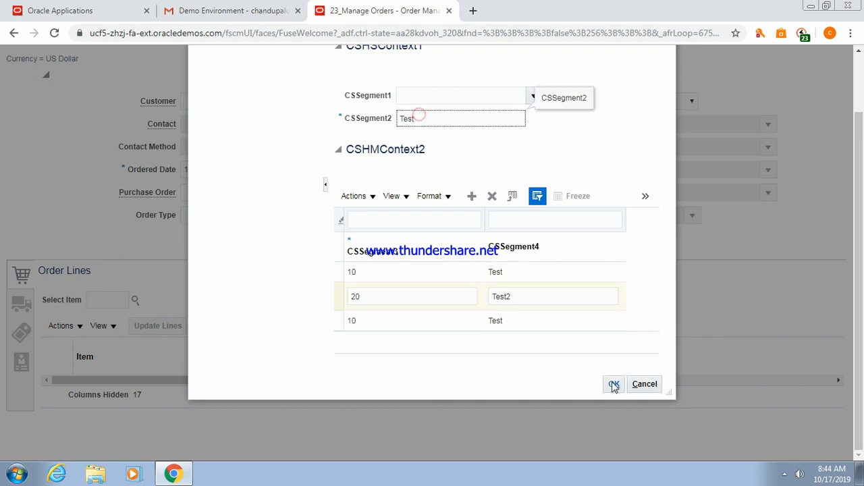
drag(859, 300, 860, 281)
Save the CSHeaderinfo details, then reopen Additional Information to verify and cancel out.
click(613, 414)
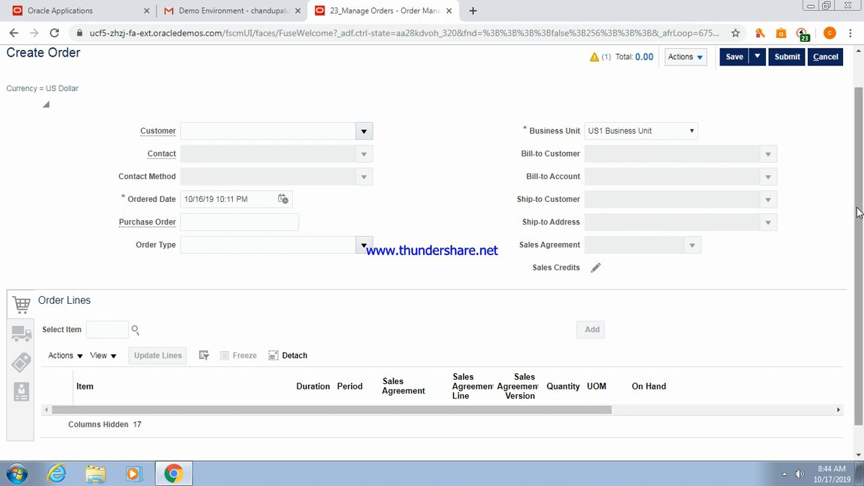
scroll(859, 213, up, 2)
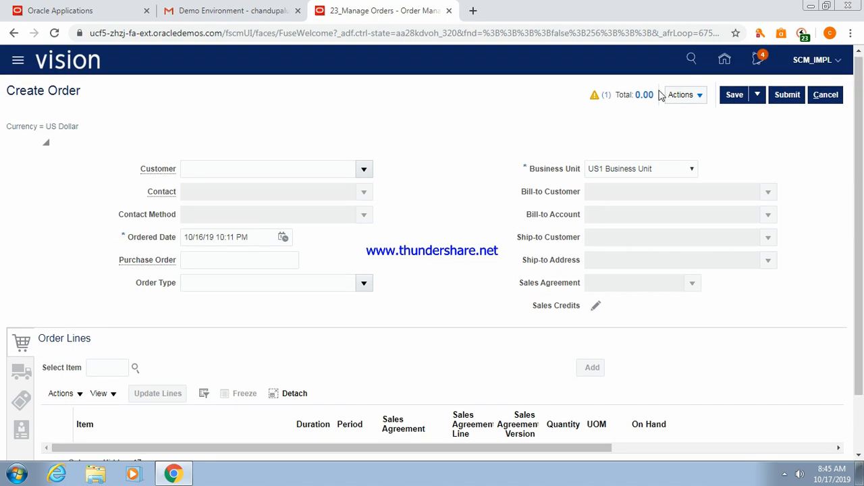
click(700, 98)
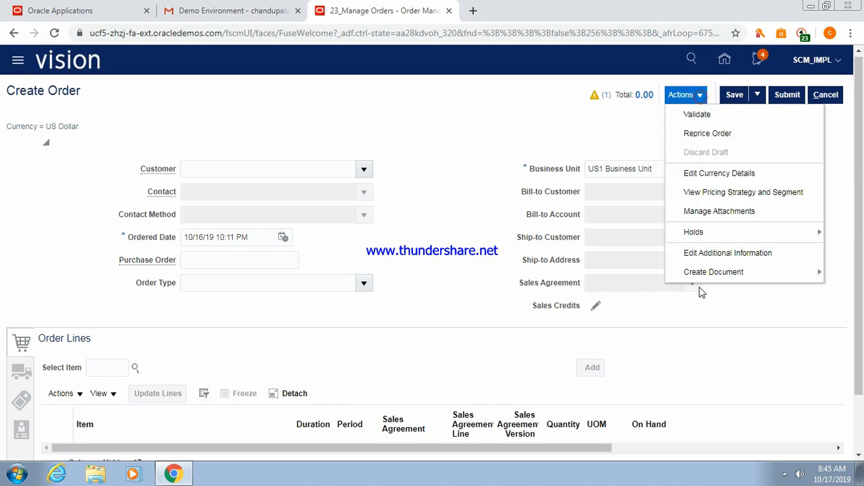
click(714, 253)
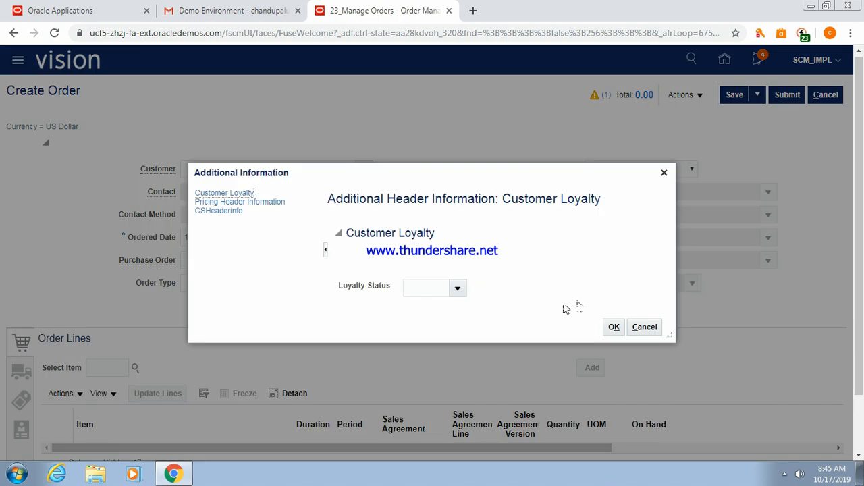
click(648, 331)
Set the customer to Computer Service and Rentals and open the item search for the line.
click(286, 170)
text(Computer)
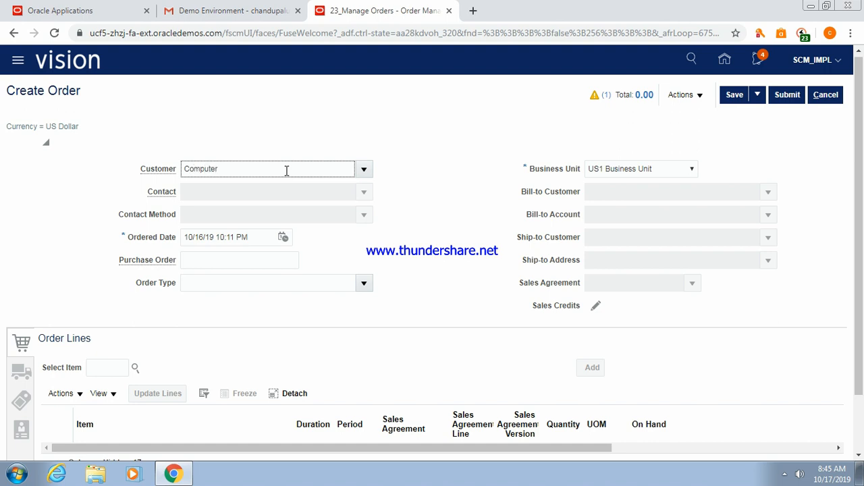
text( Service)
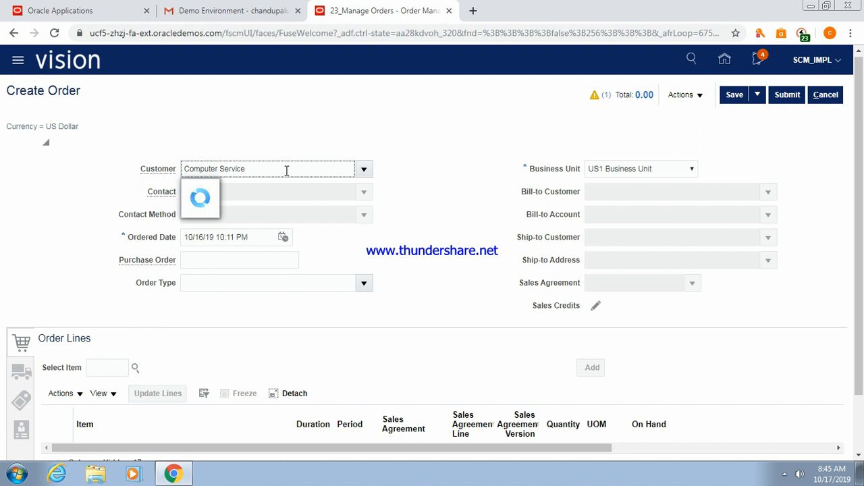
click(281, 189)
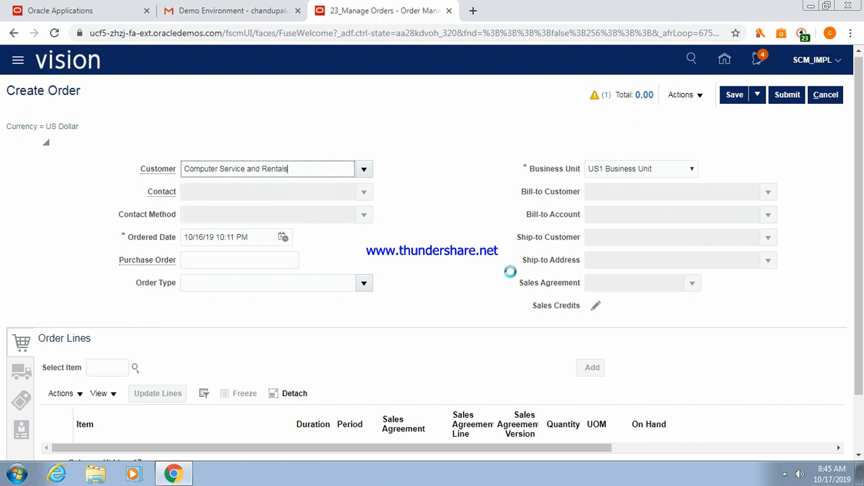
key(Tab)
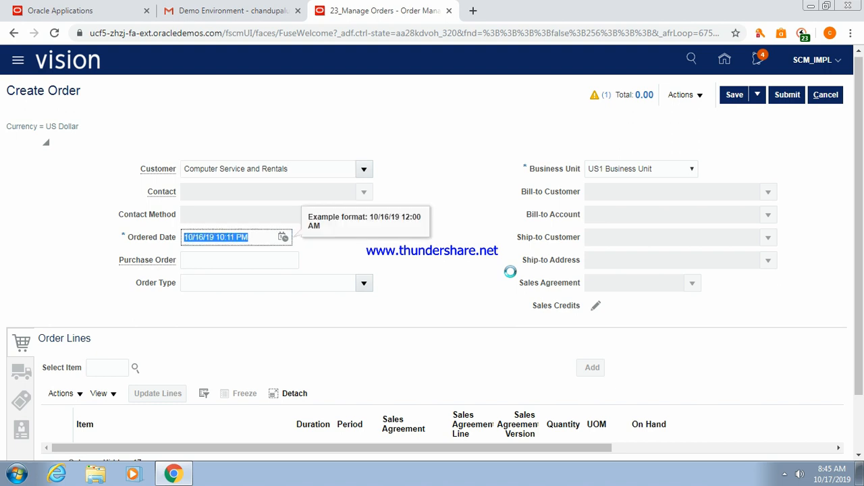
click(100, 363)
click(136, 362)
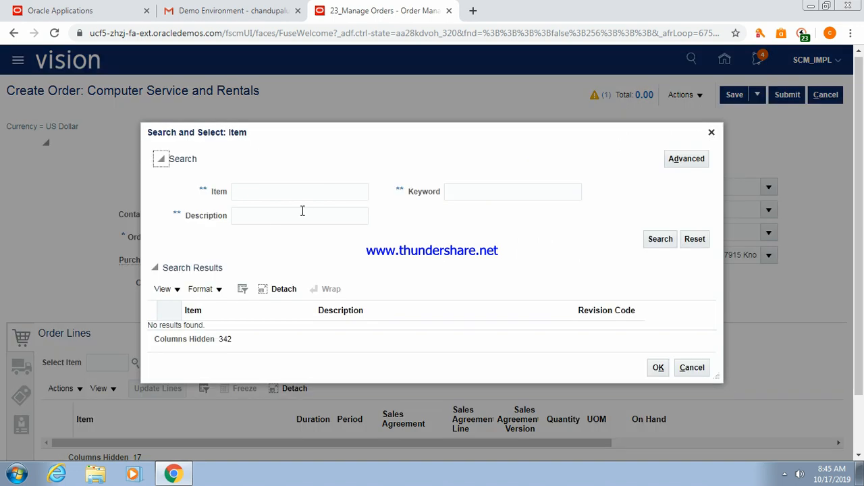
Search items by keyword 'Laptop' and select Sentinel UM-4500 Laptop (AS95001).
click(293, 223)
text(Lapto)
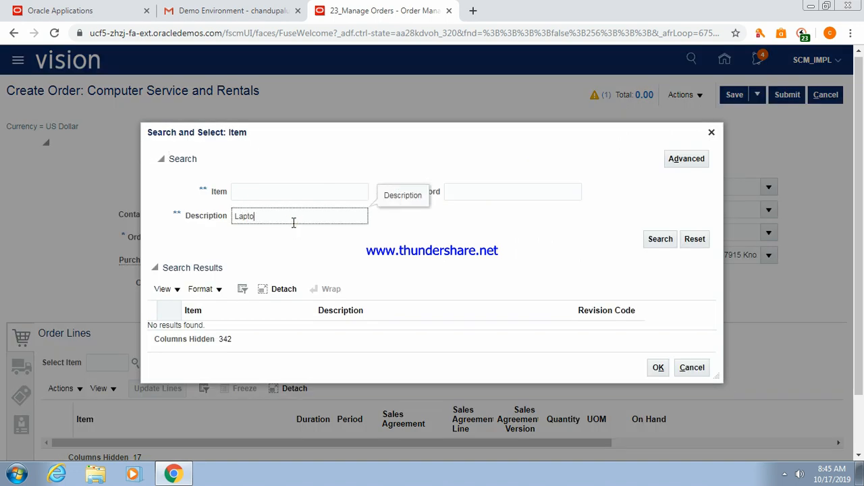
text(p)
click(660, 239)
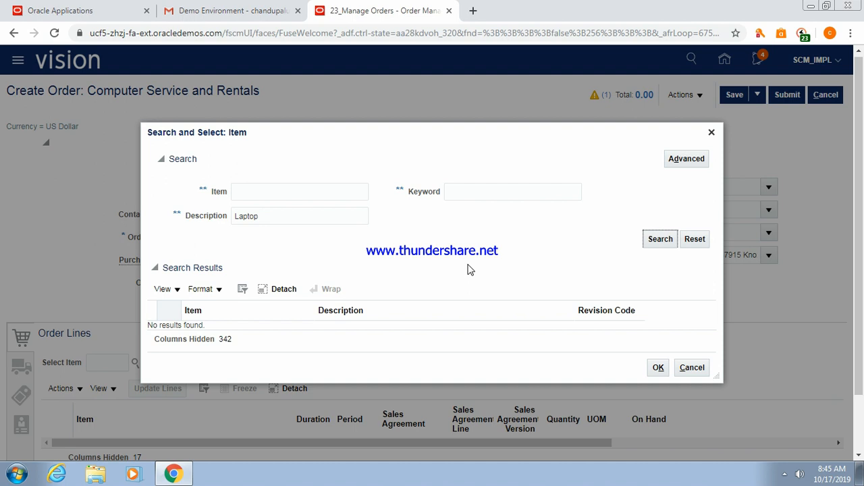
double_click(284, 217)
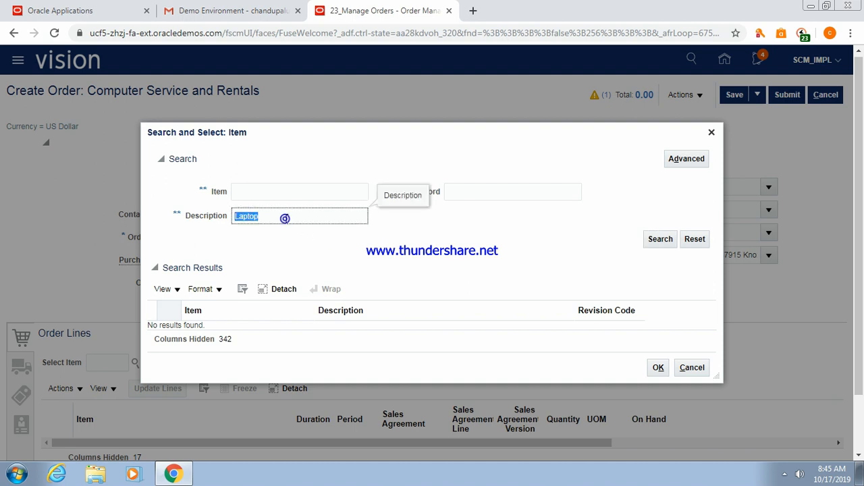
key(BackSpace)
click(502, 192)
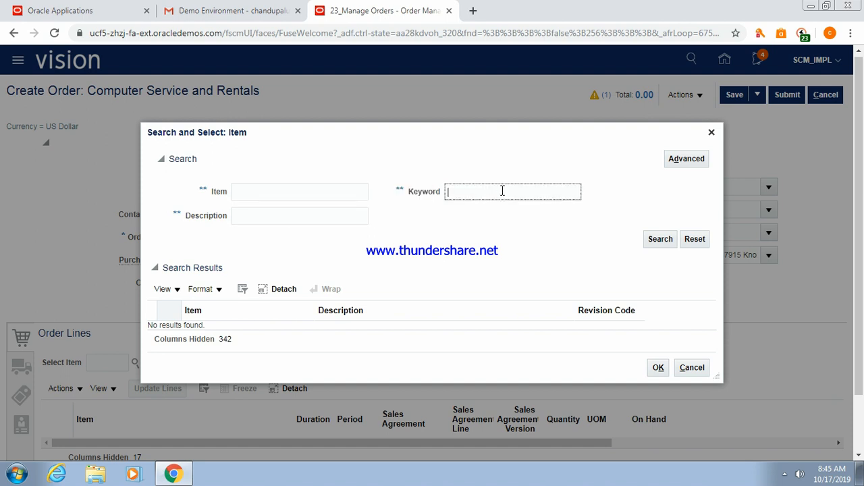
text(Laptop)
click(658, 240)
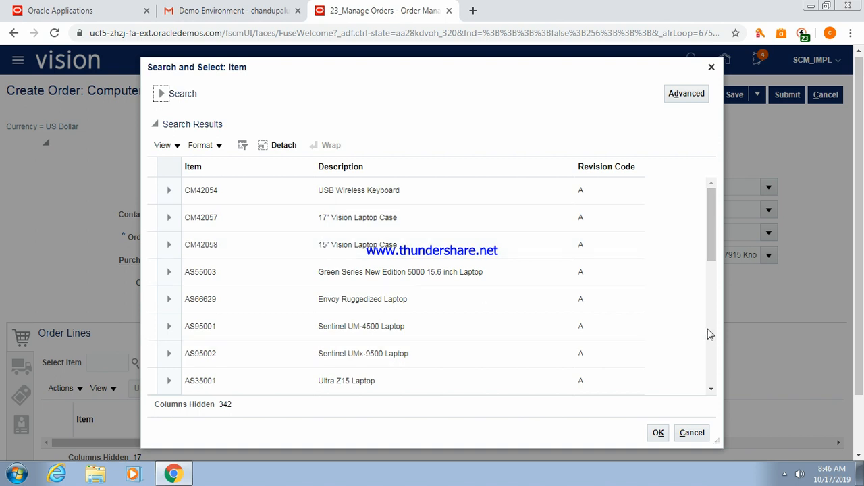
click(213, 217)
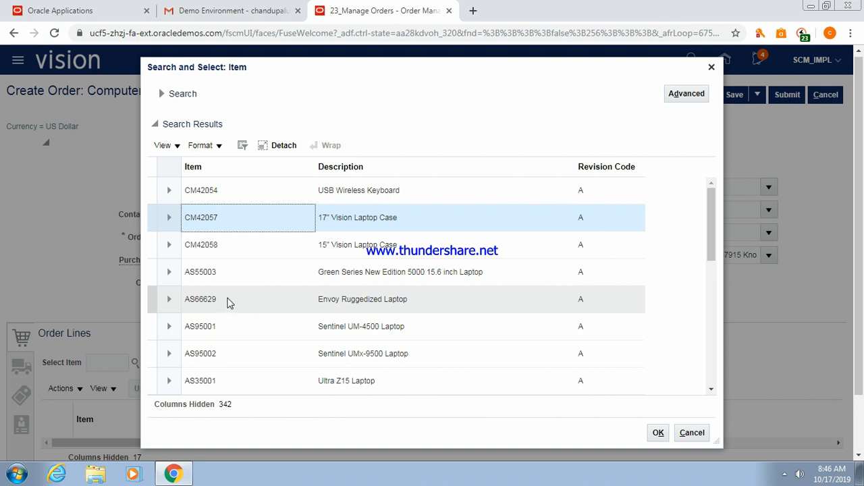
click(204, 326)
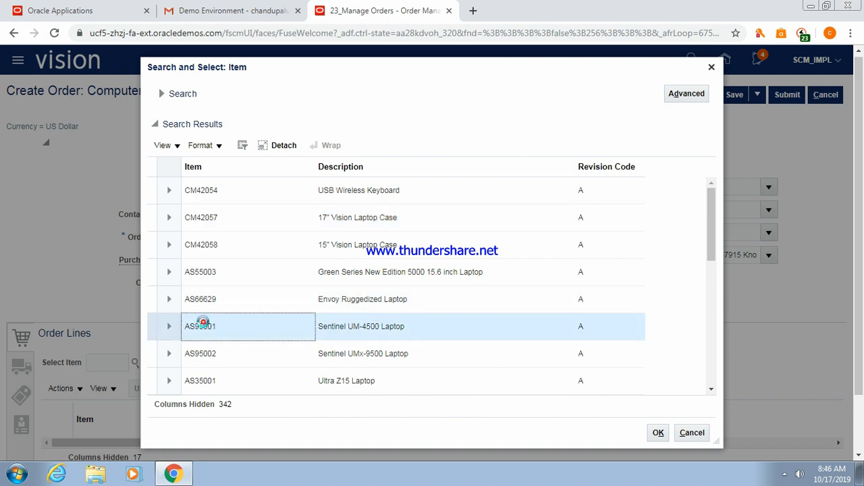
click(659, 432)
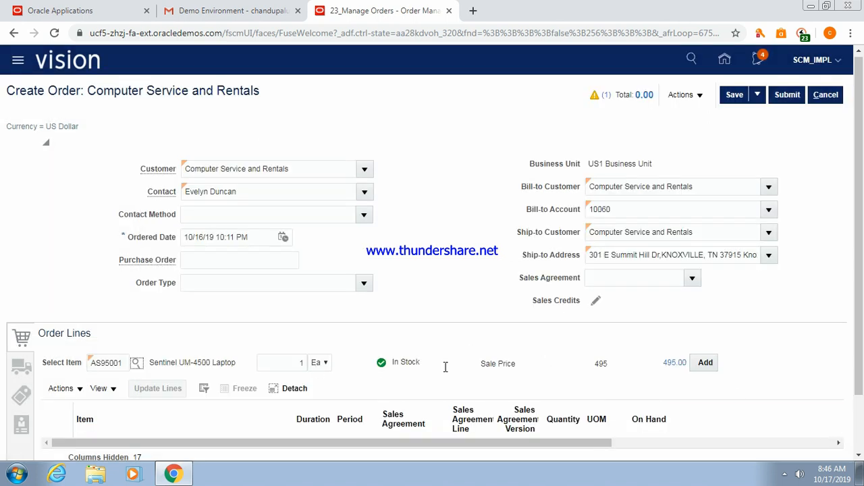
Add the AS95001 laptop as order line 1 and view its shipment details.
click(710, 364)
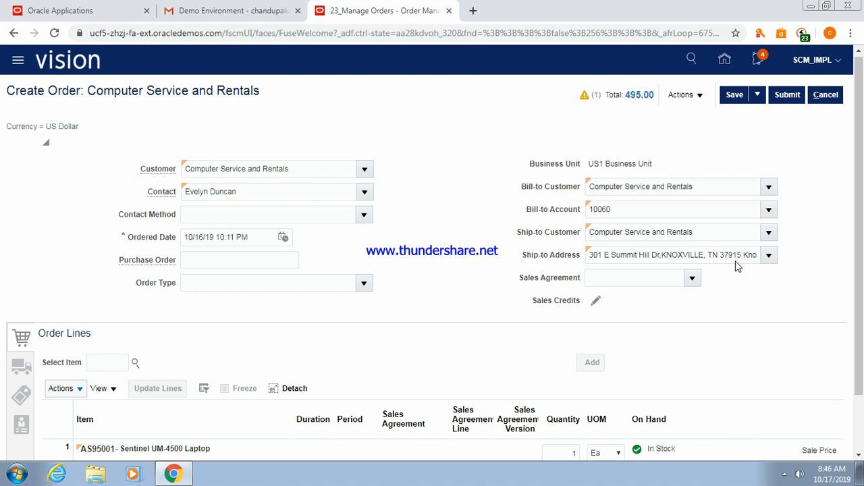
click(22, 374)
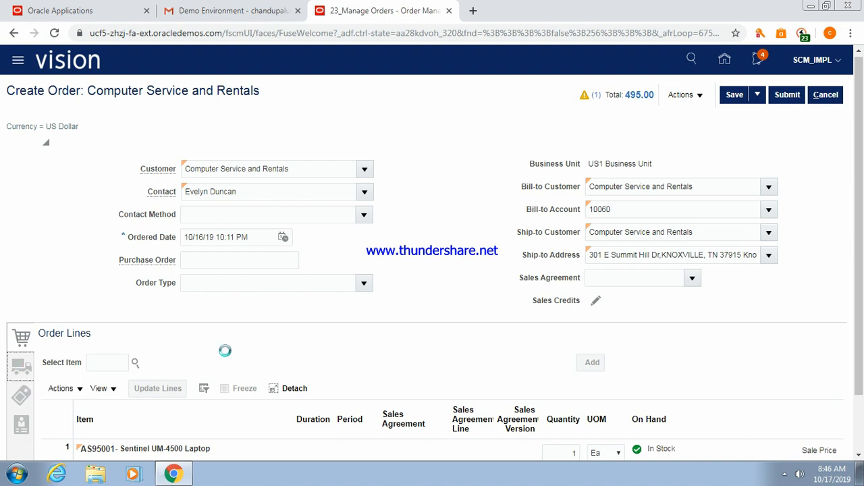
Set the shipment's fulfilling warehouse to 001 - Seattle and save the order as draft 97356.
click(142, 370)
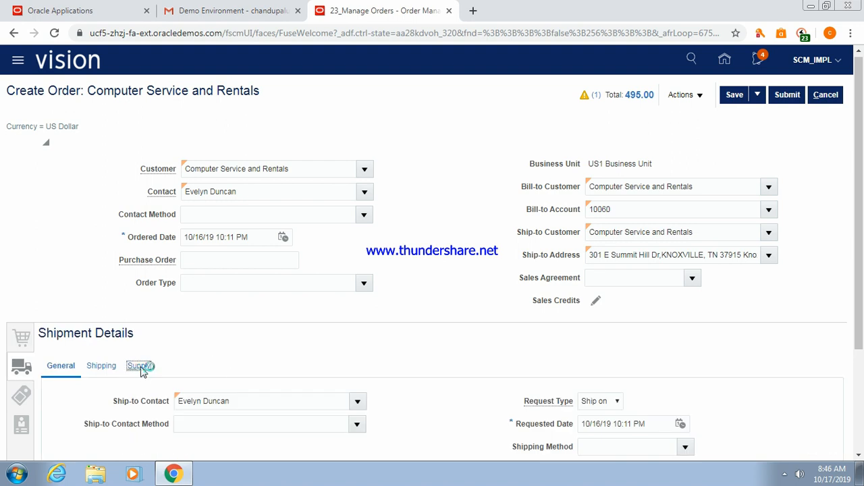
click(235, 408)
text(Se)
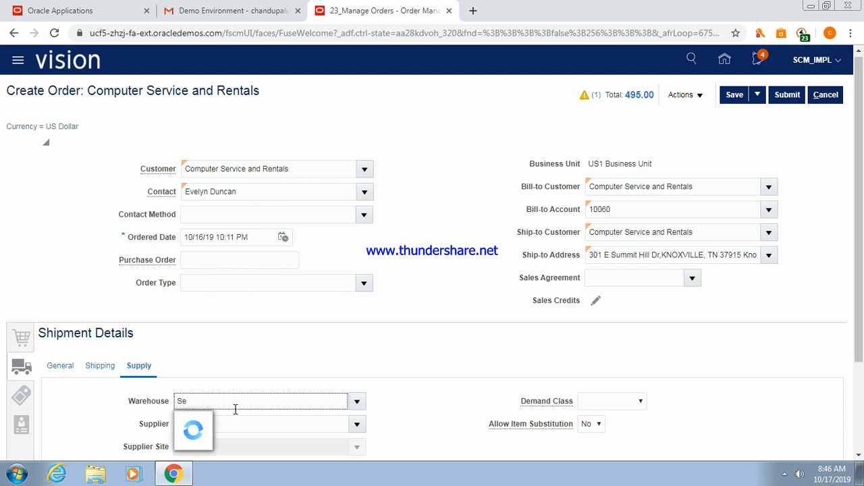
key(BackSpace)
key(BackSpace)
text(001)
key(Tab)
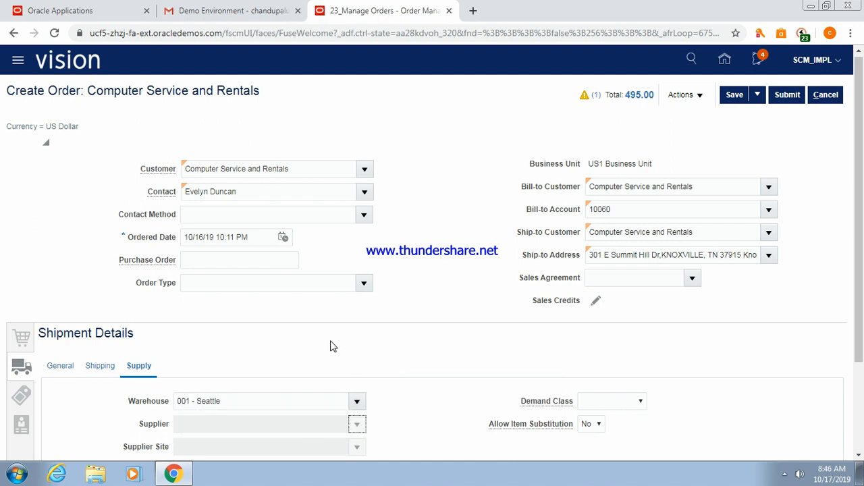
click(733, 96)
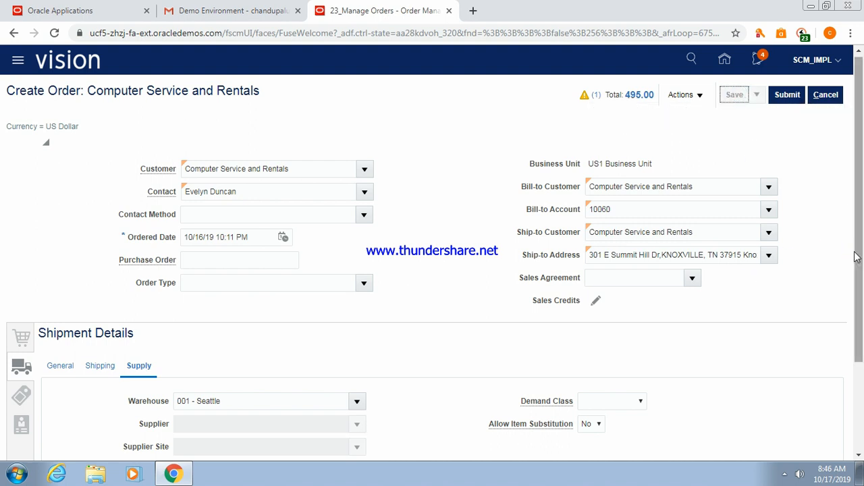
drag(858, 254, 859, 191)
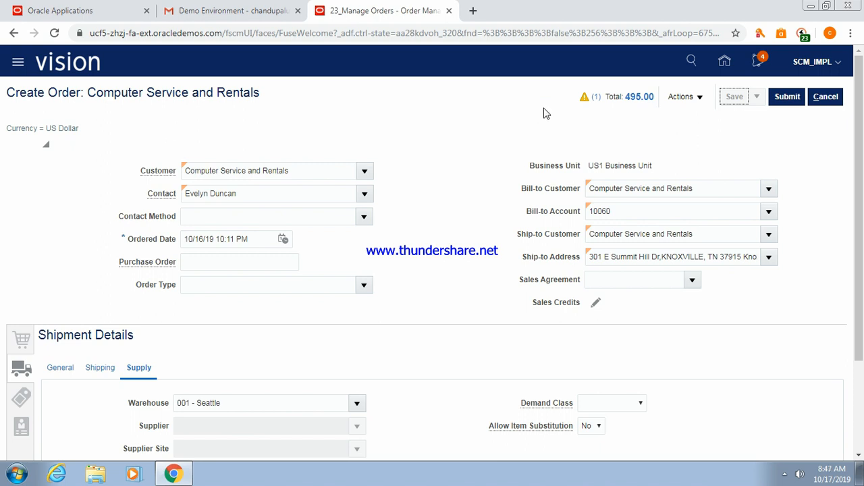
Submit order 97356 to fulfillment, confirming the warning and acknowledging the confirmation.
click(787, 98)
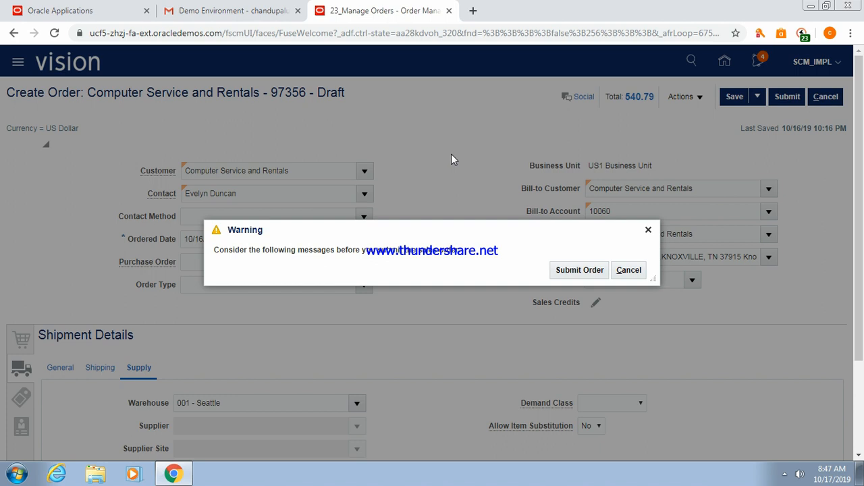
click(569, 274)
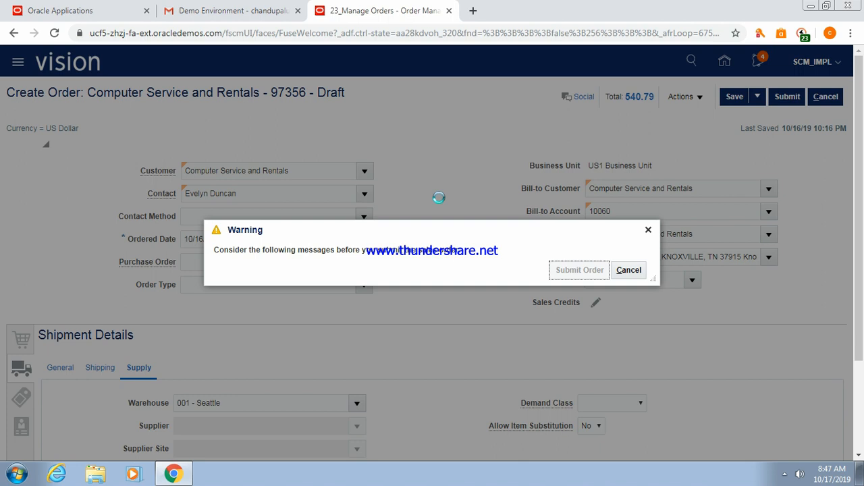
click(484, 270)
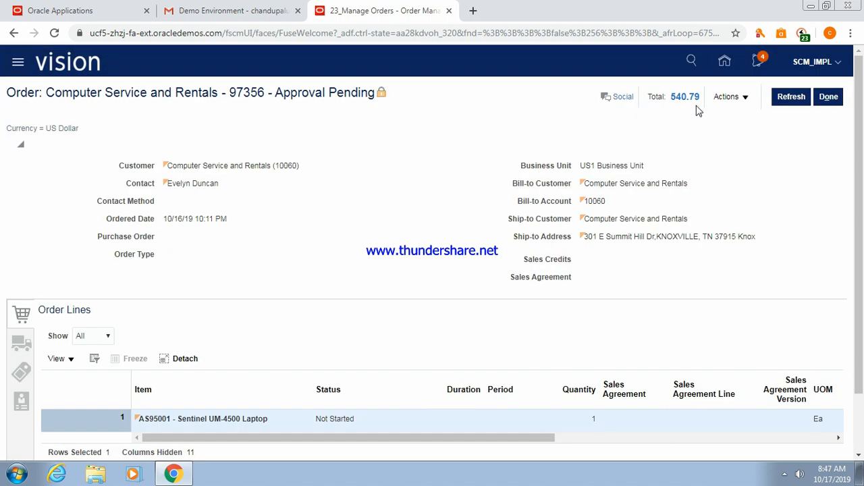
Check the CSHeaderinfo values under the order's additional information, then close that window.
click(747, 99)
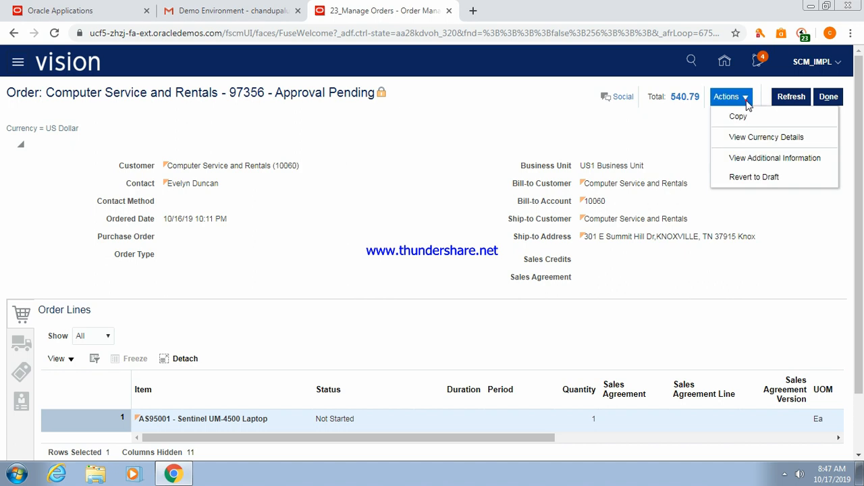
click(751, 158)
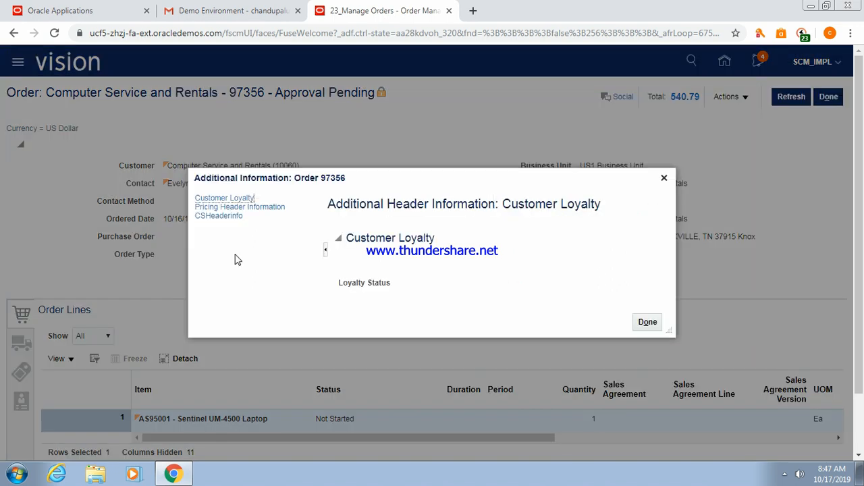
click(232, 216)
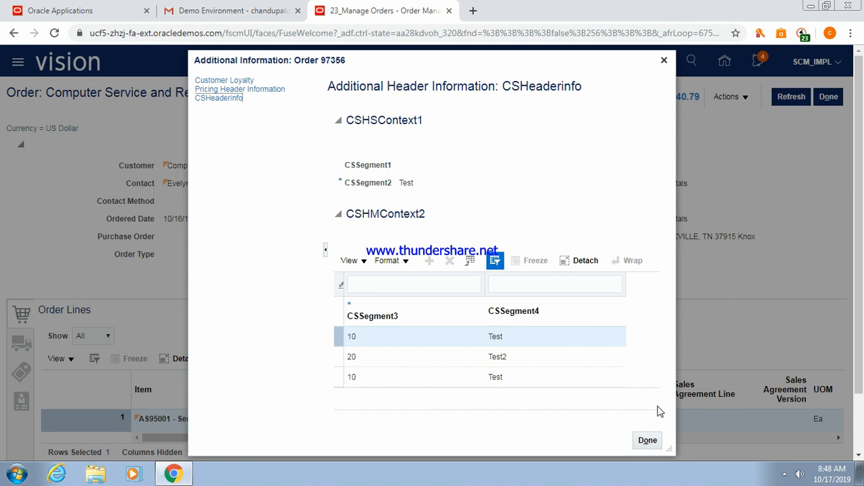
click(645, 443)
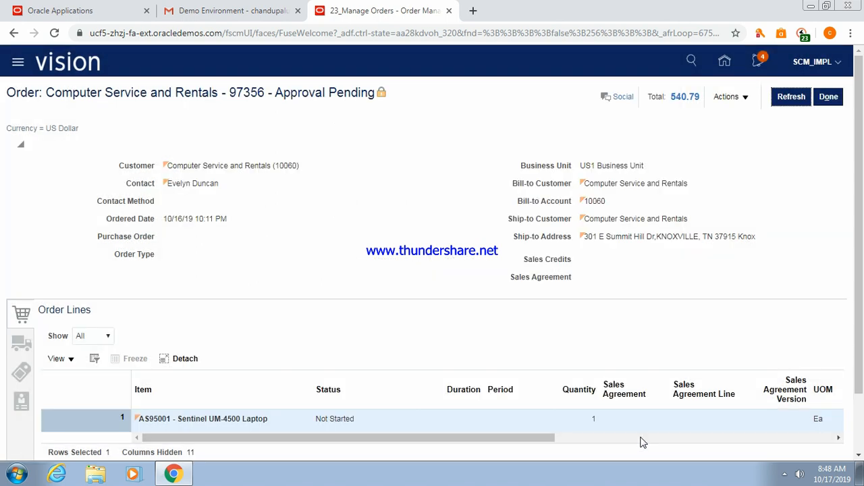
Reload the Oracle Applications page in the other browser tab, then return to order 97356.
click(93, 10)
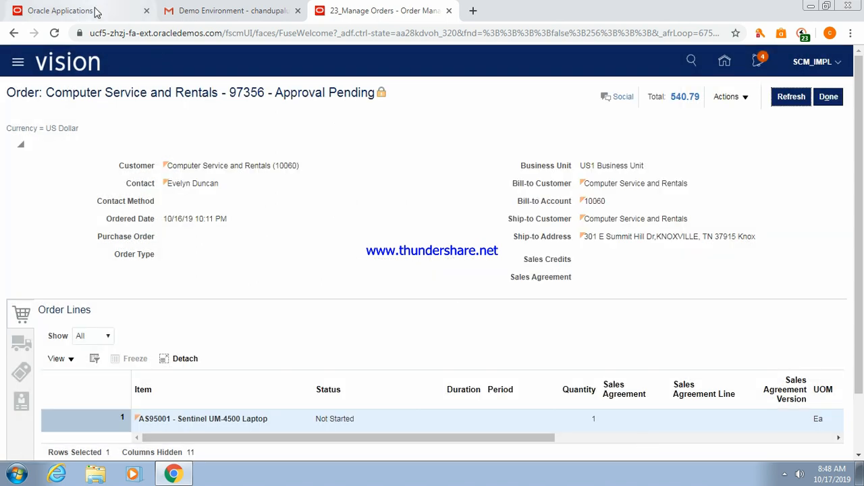
click(165, 34)
key(Return)
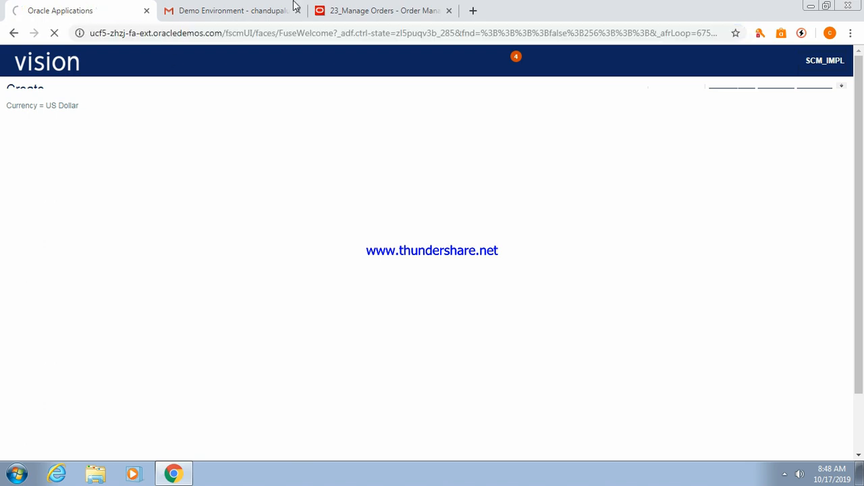
click(395, 10)
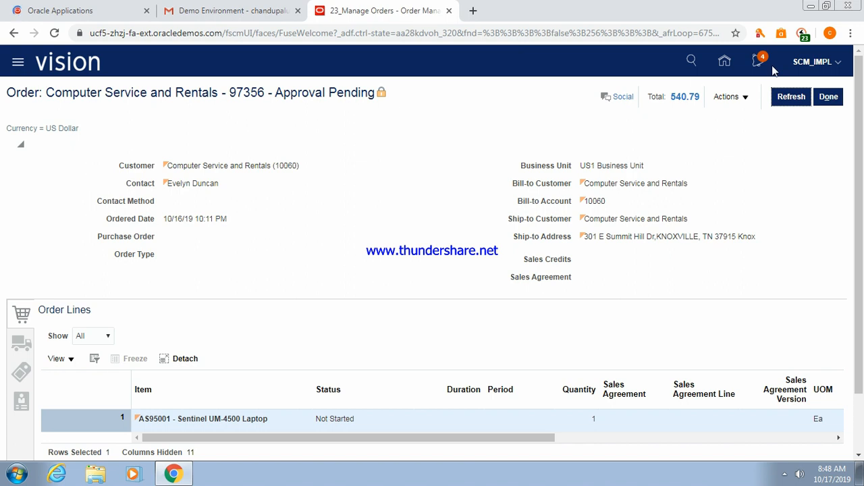
Leave order 97356 without saving and open Setup and Maintenance from the user menu.
click(727, 63)
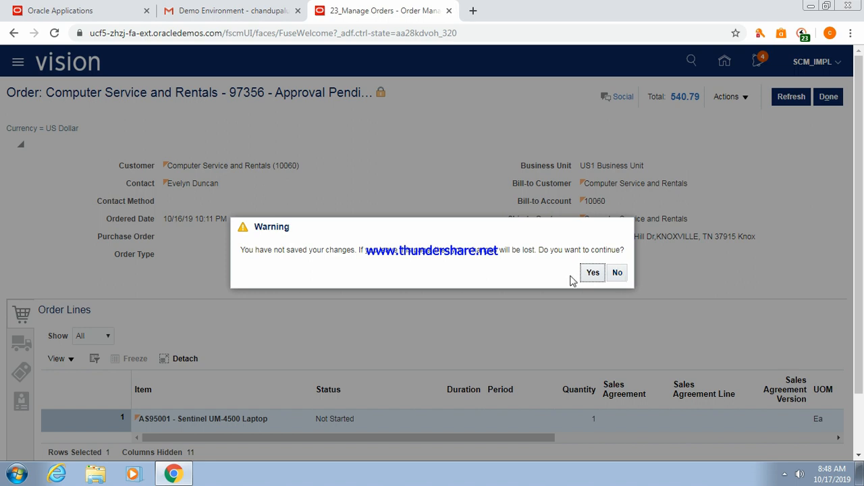
click(592, 273)
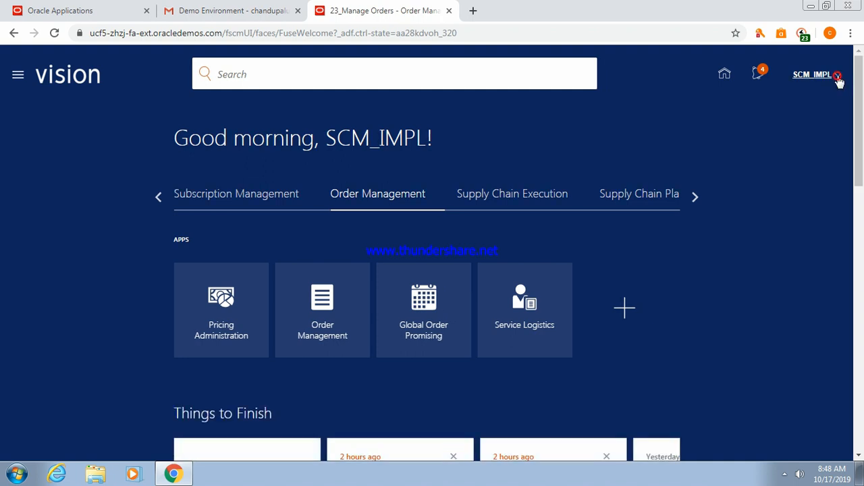
click(838, 78)
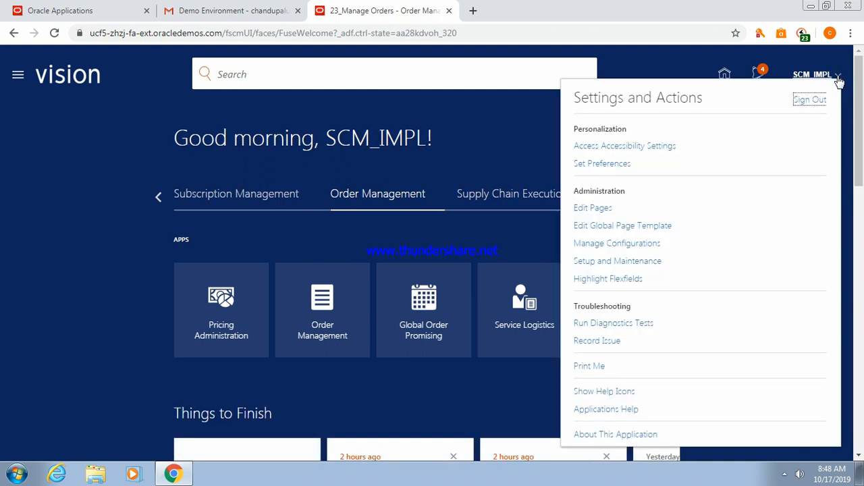
click(620, 261)
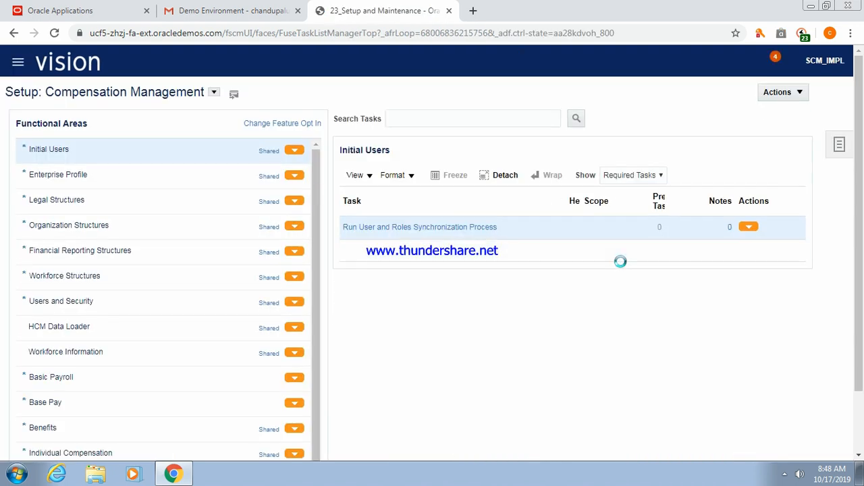
Search setup tasks for Manage%Exte%Flex% and open Manage Extensible Flexfields.
click(840, 146)
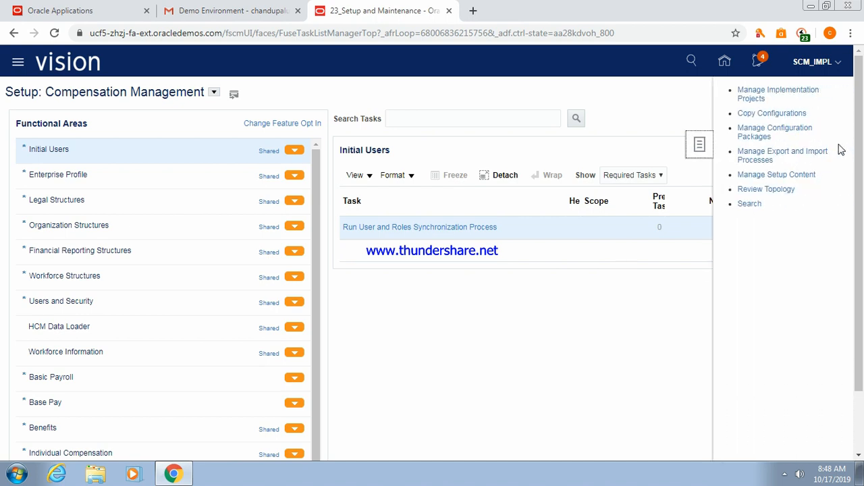
click(749, 205)
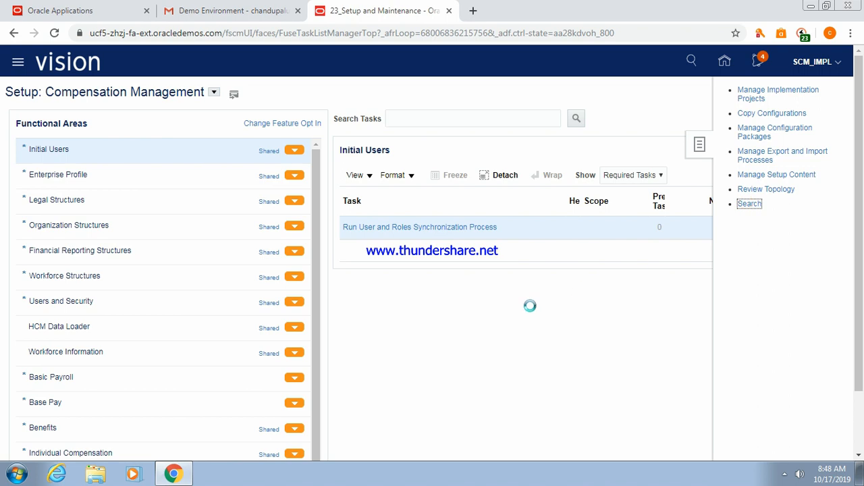
click(301, 120)
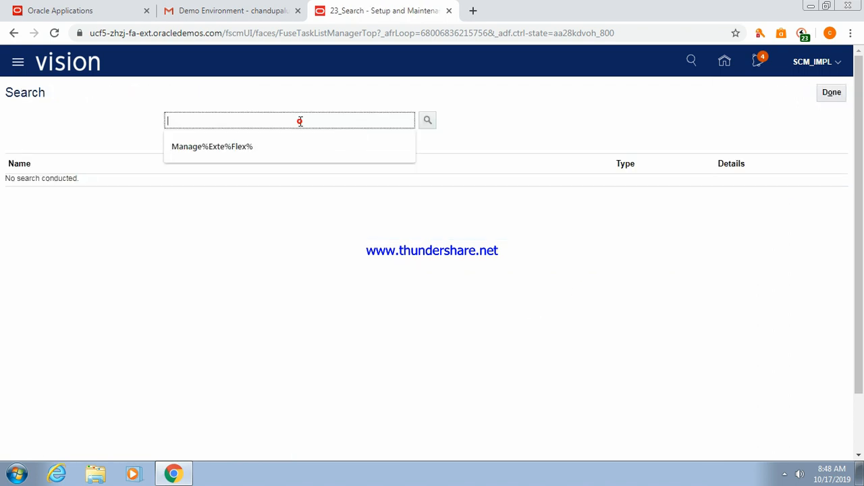
click(229, 151)
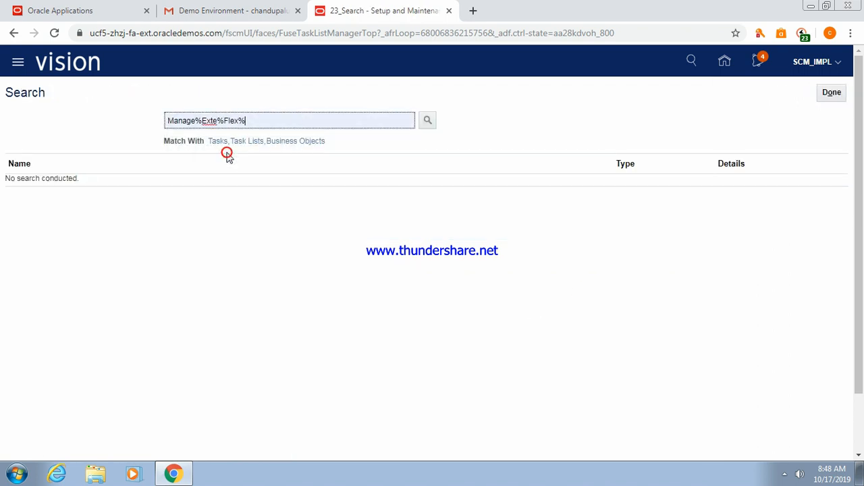
click(427, 121)
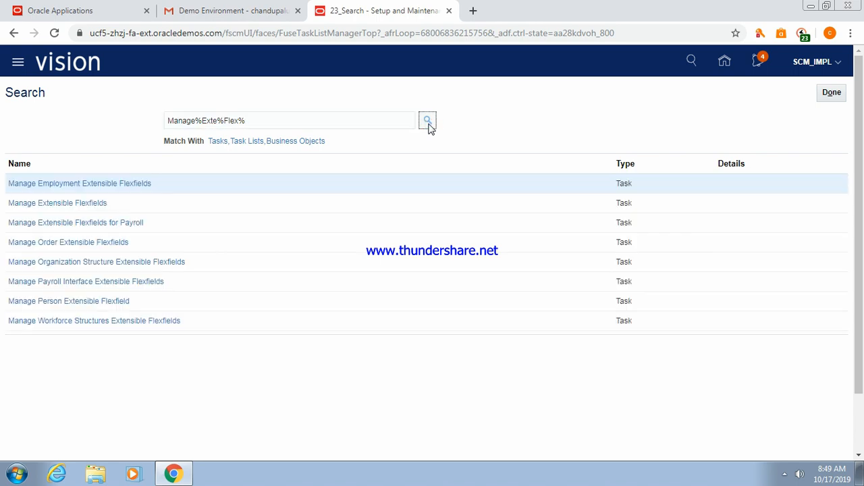
click(103, 211)
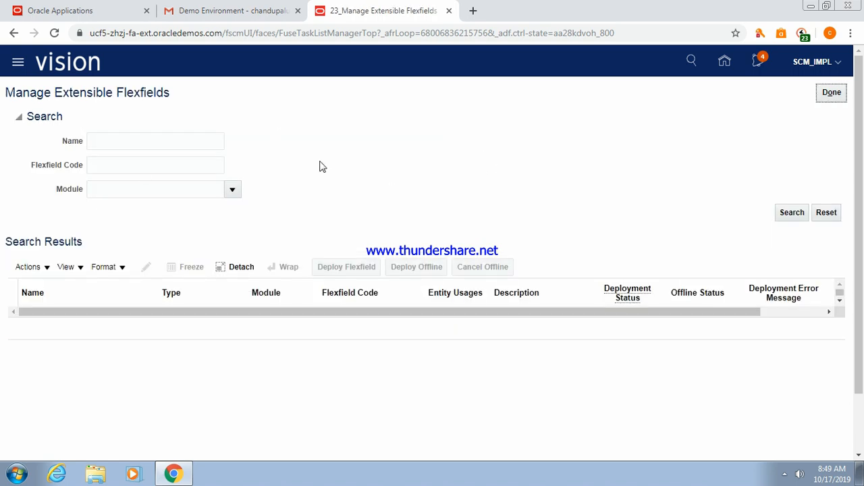
click(161, 188)
List the Process Order flexfields and open Line Information (DOO_LINES_ADD_INFO) for editing.
click(142, 223)
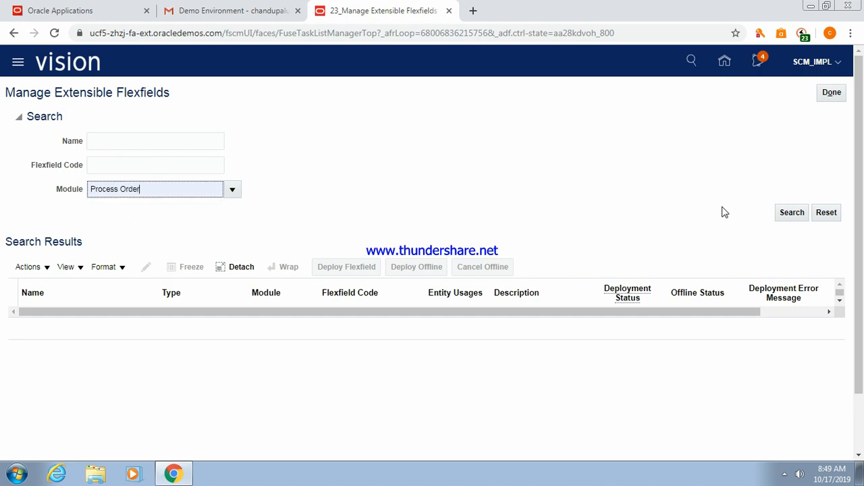
click(794, 214)
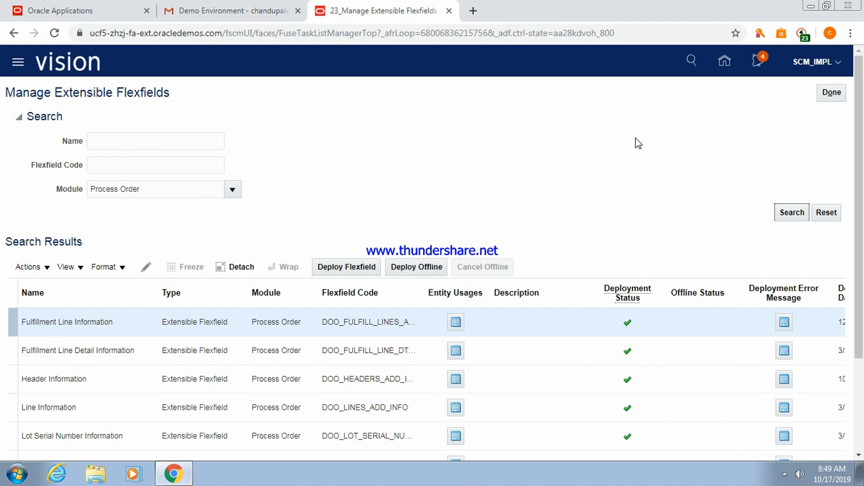
drag(859, 239, 859, 298)
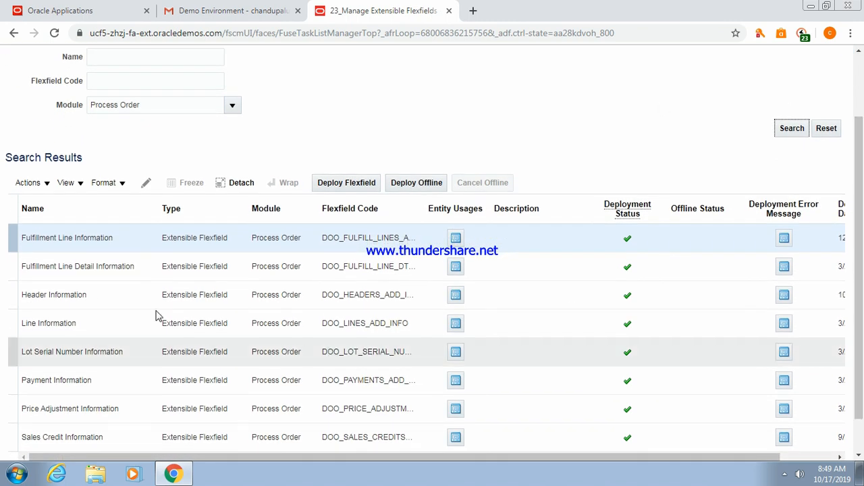
click(94, 318)
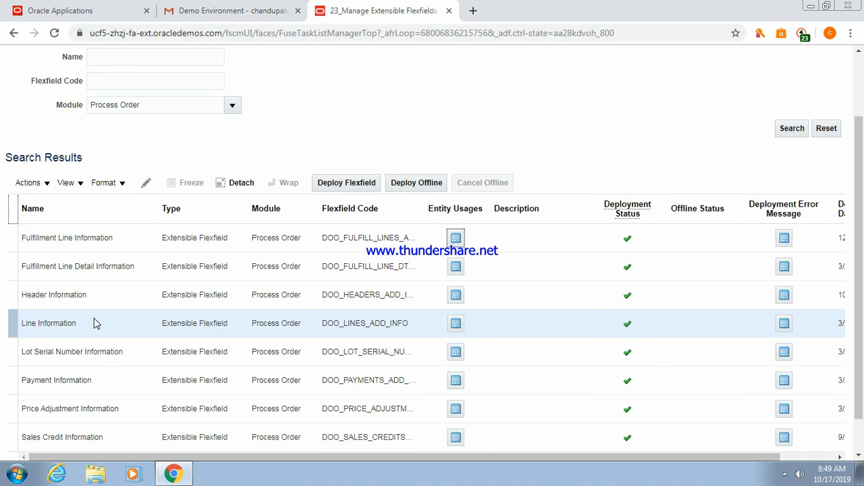
click(99, 238)
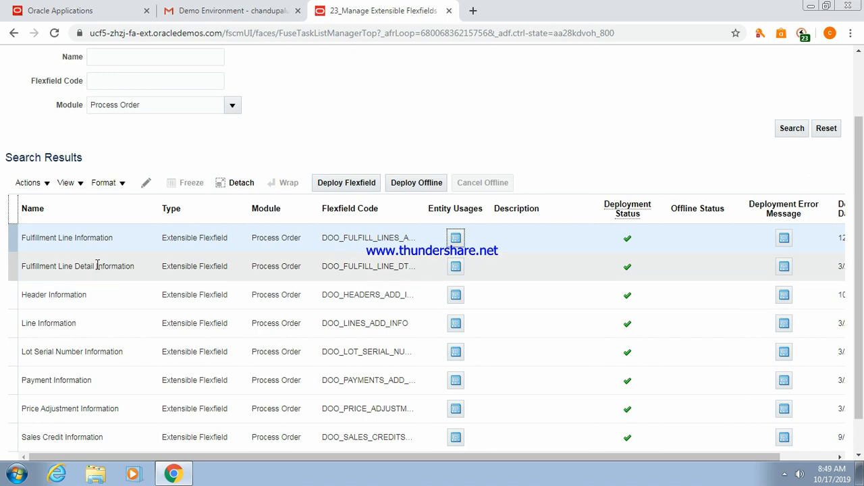
click(78, 325)
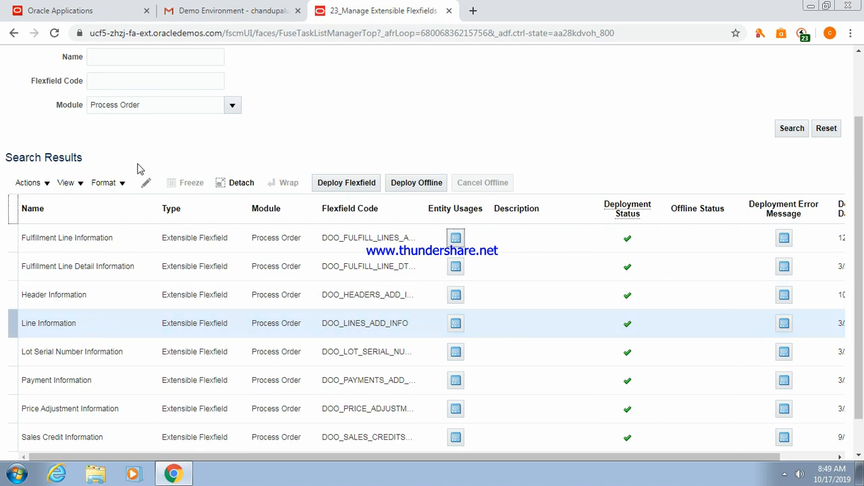
click(145, 183)
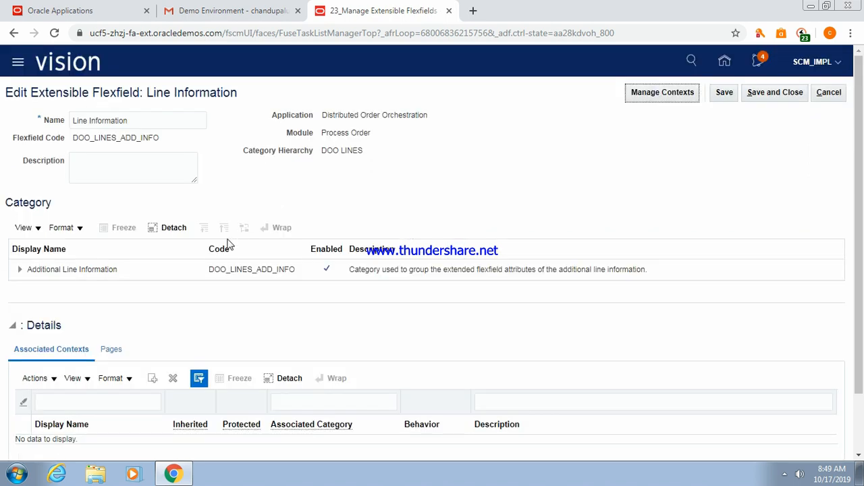
Select the Additional Line Information category and go to Manage Contexts for DOO_LINES_ADD_INFO.
click(76, 269)
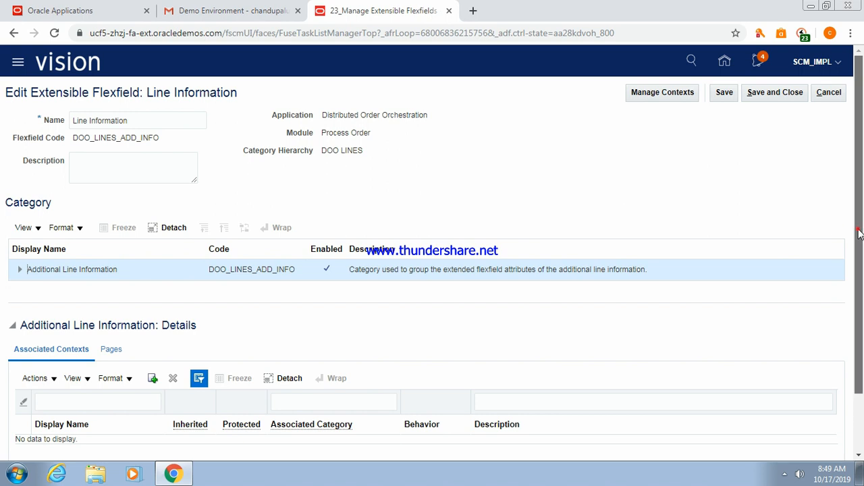
scroll(858, 232, down, 1)
click(785, 475)
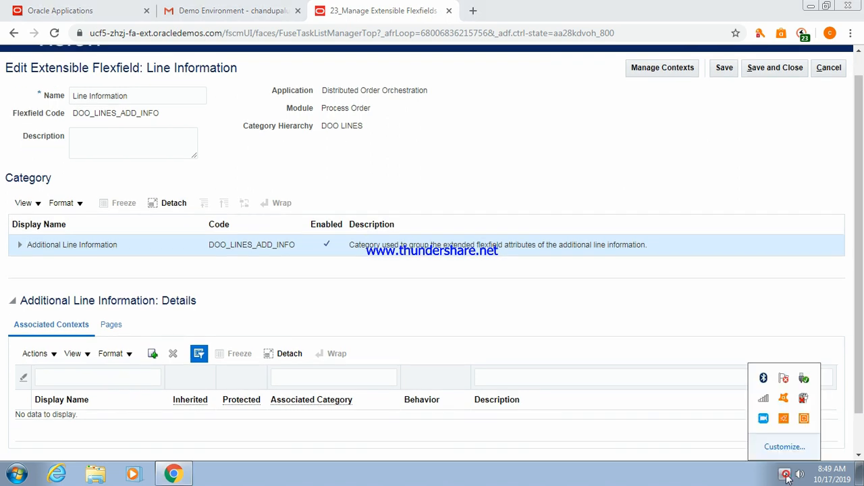
click(785, 475)
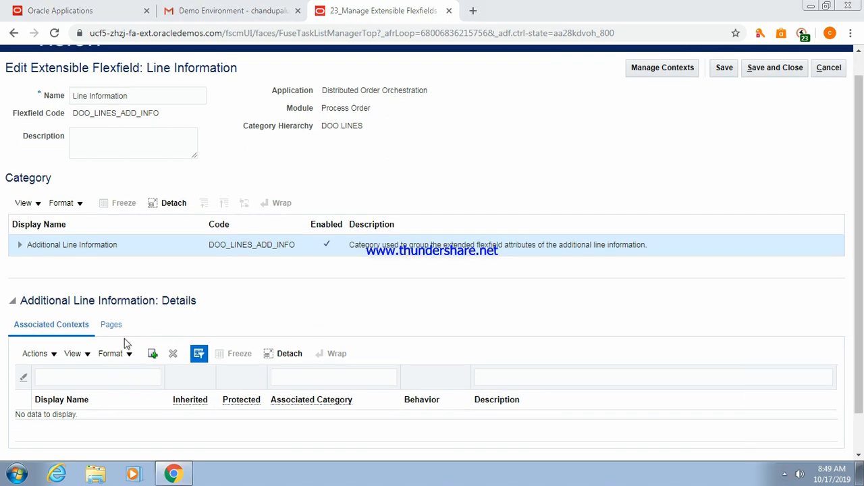
click(74, 247)
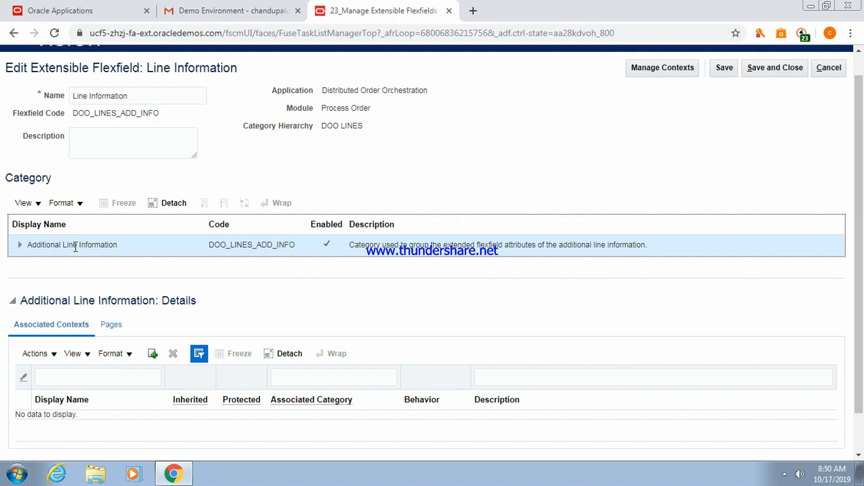
click(653, 70)
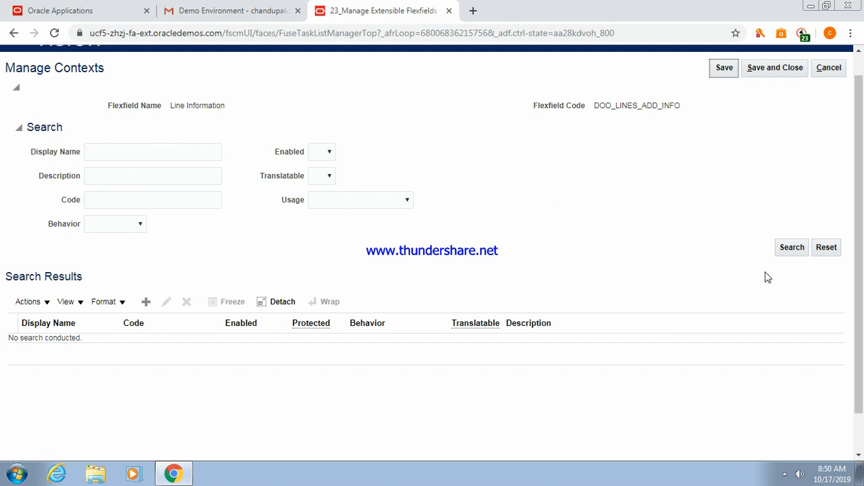
Create a new context named CSLContext1 with Single Row behavior.
click(793, 248)
click(146, 303)
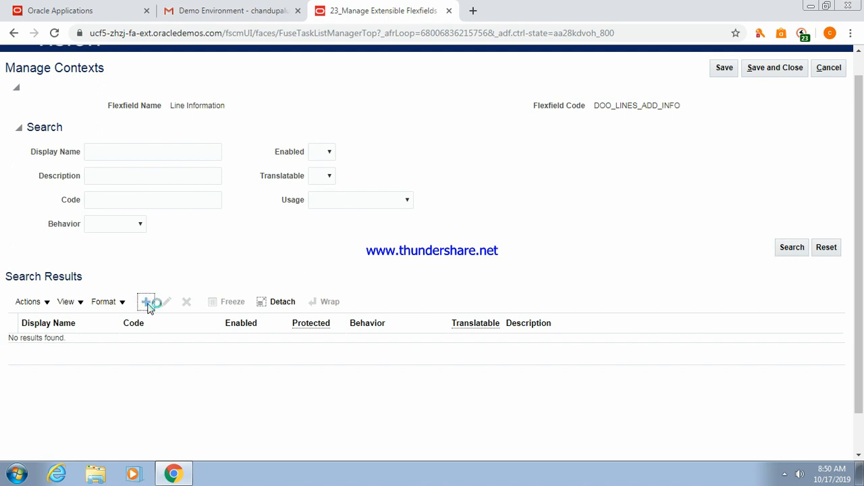
click(160, 131)
text(CSLC)
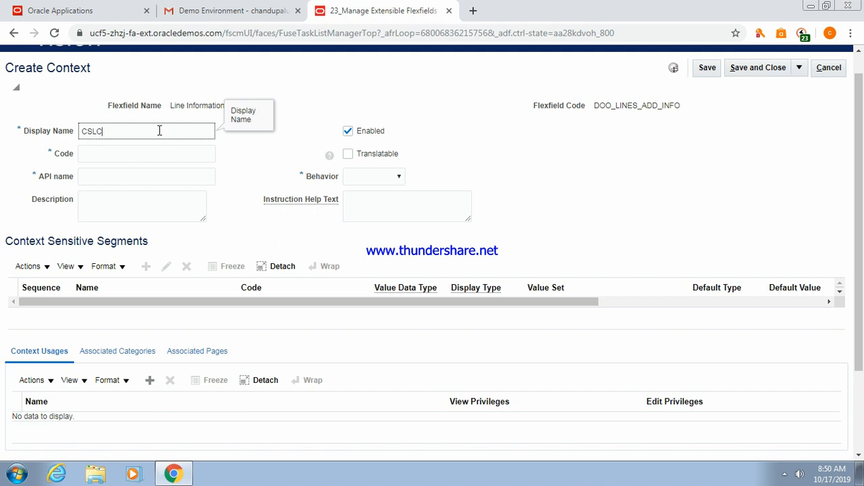
text(ontext1)
key(Tab)
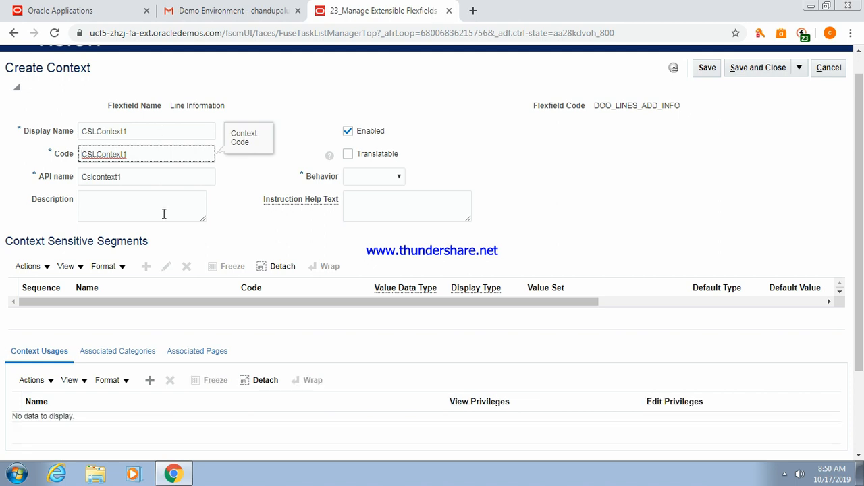
click(392, 177)
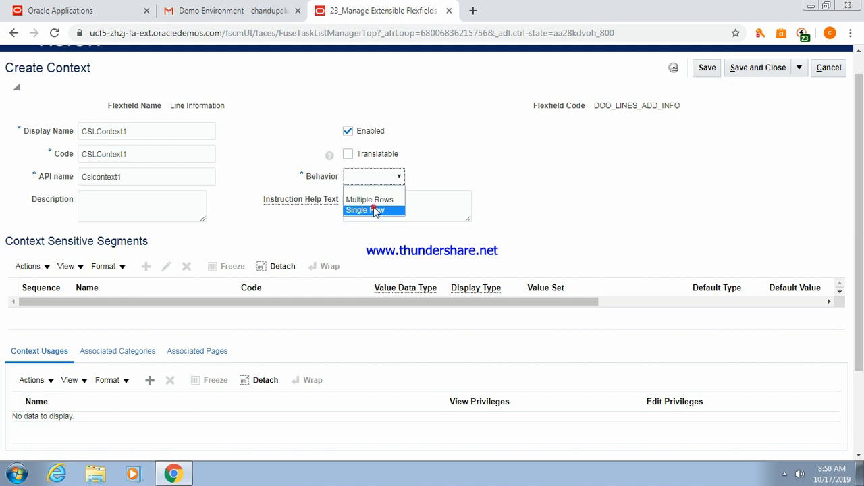
click(374, 210)
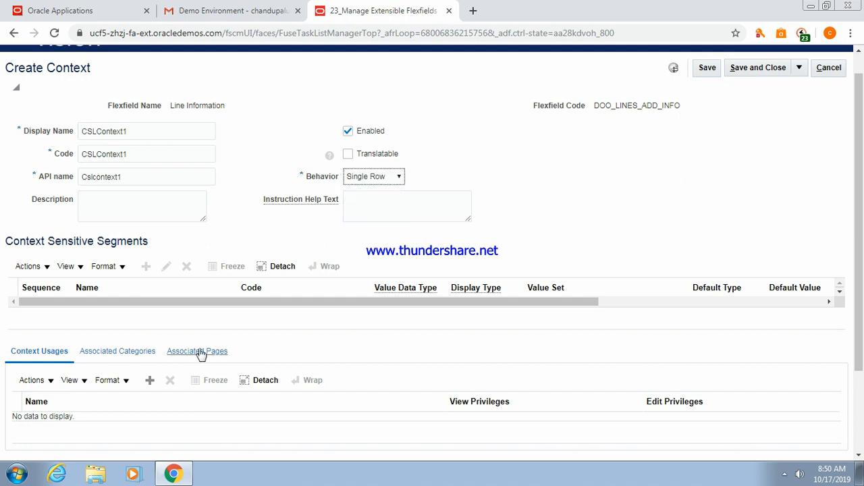
Add an Additional Line Information context usage and save the context.
click(149, 380)
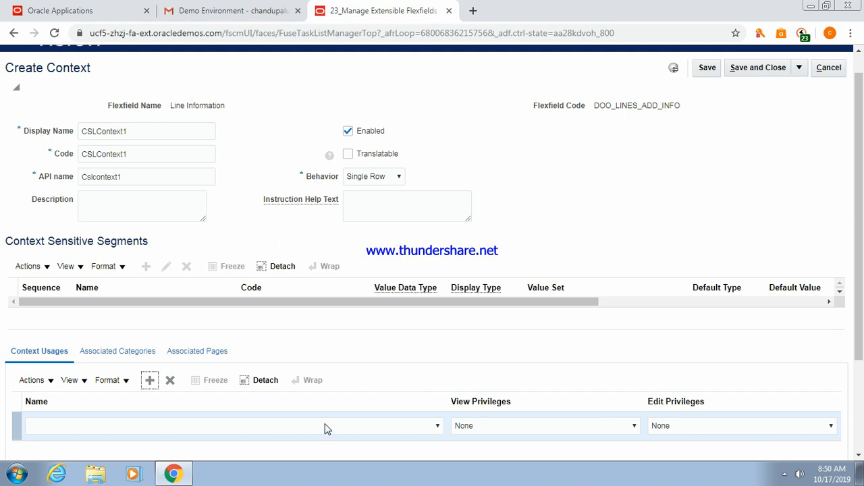
click(315, 427)
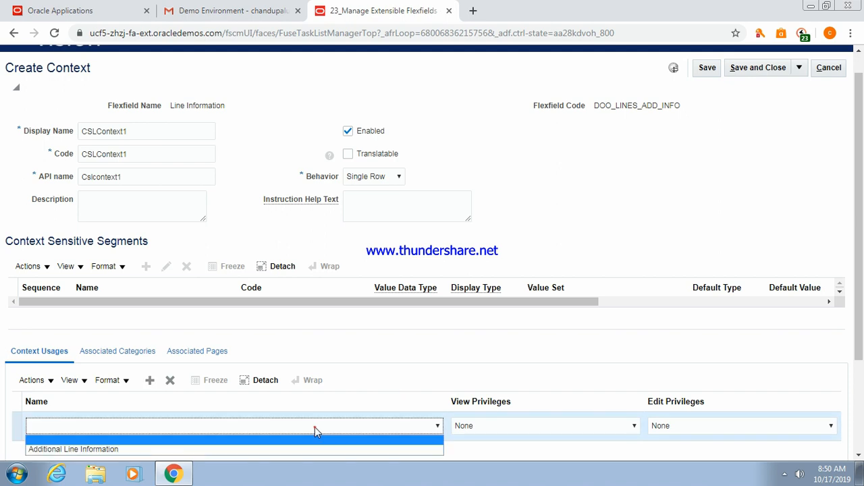
click(173, 449)
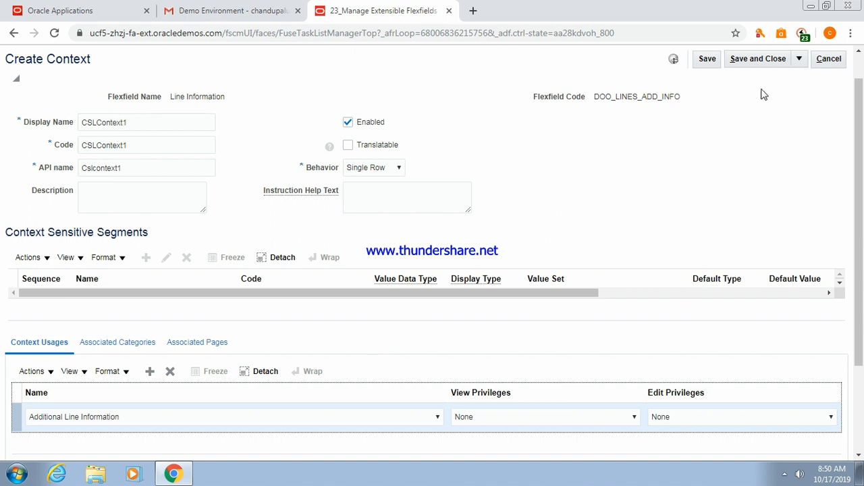
click(704, 62)
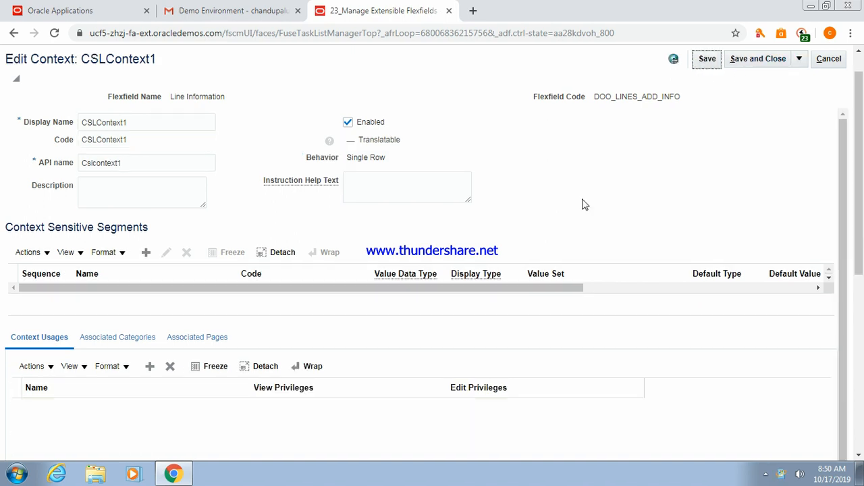
Add segment CSSegment1 with Character data type and the 30 Characters value set.
click(146, 254)
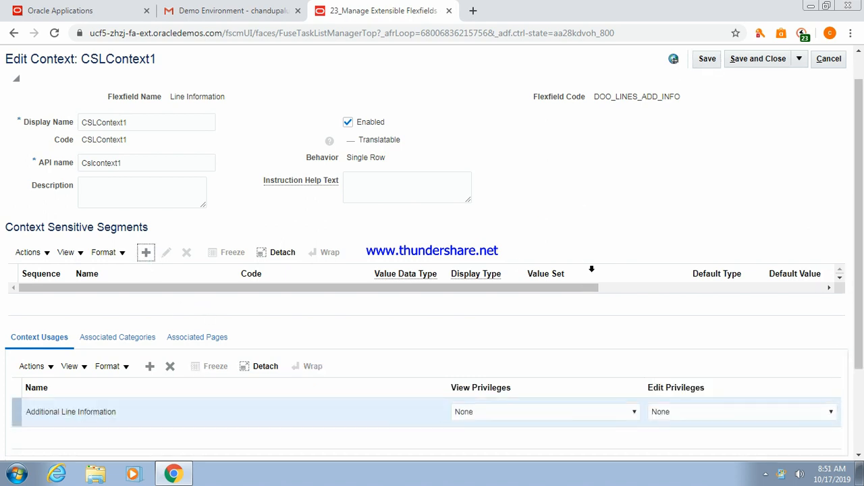
click(194, 139)
text(CSSegment)
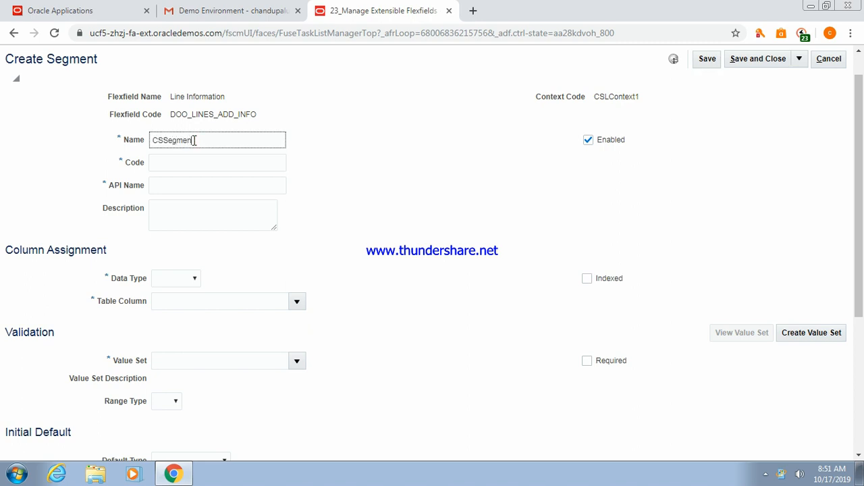
key(Tab)
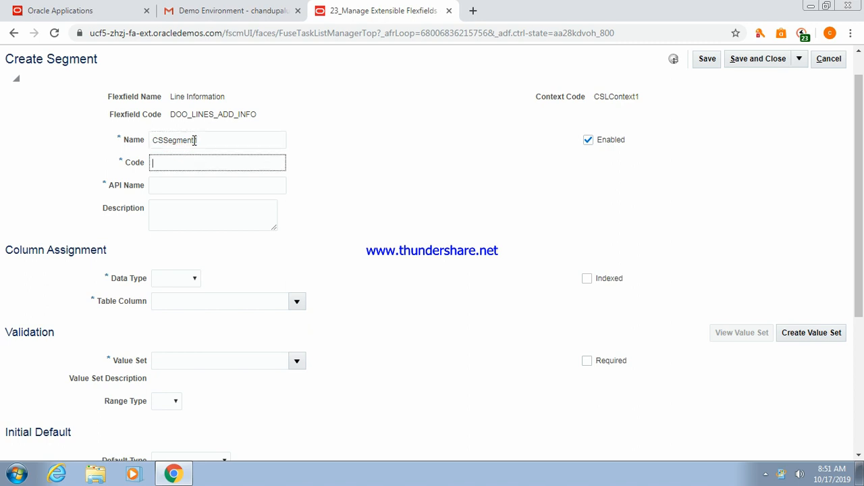
click(190, 282)
click(171, 302)
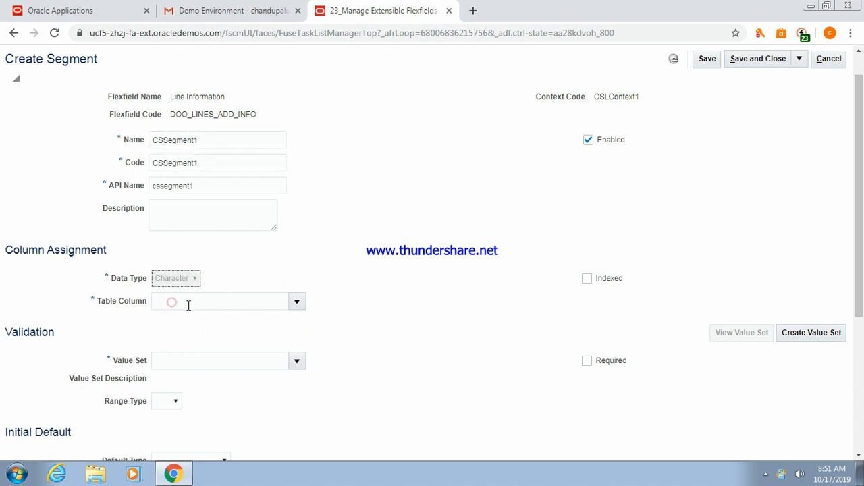
click(249, 362)
text(30)
key(Tab)
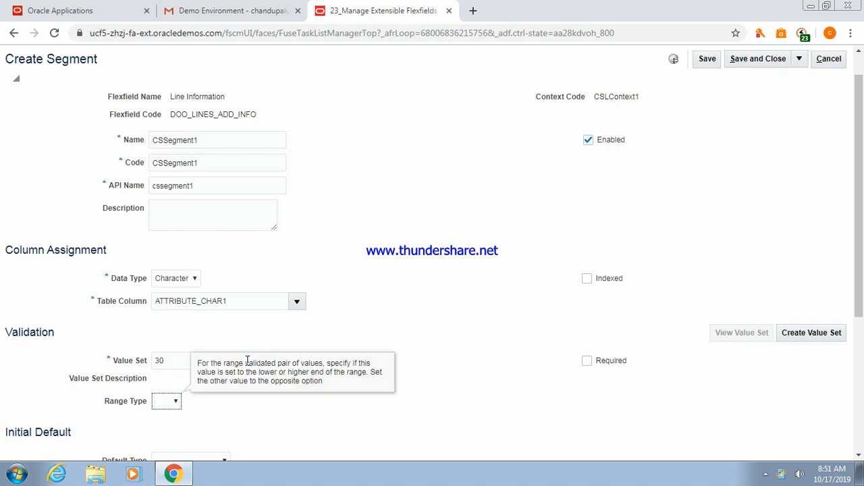
drag(860, 232, 862, 334)
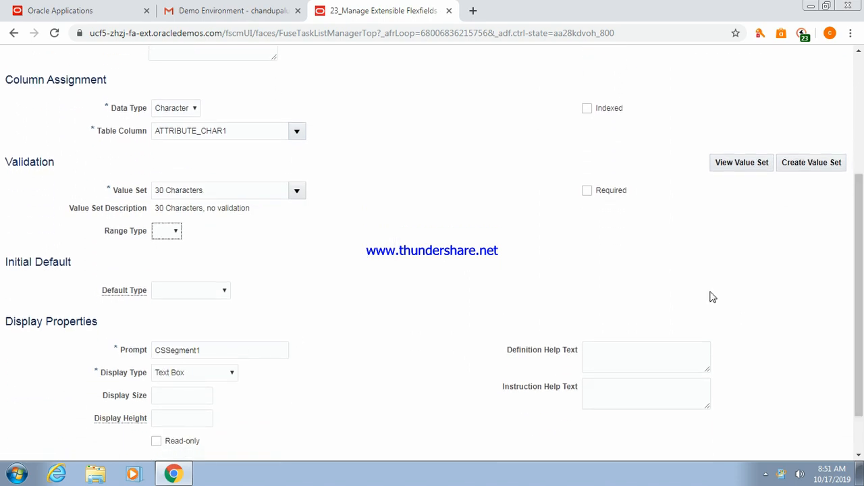
drag(862, 355, 861, 223)
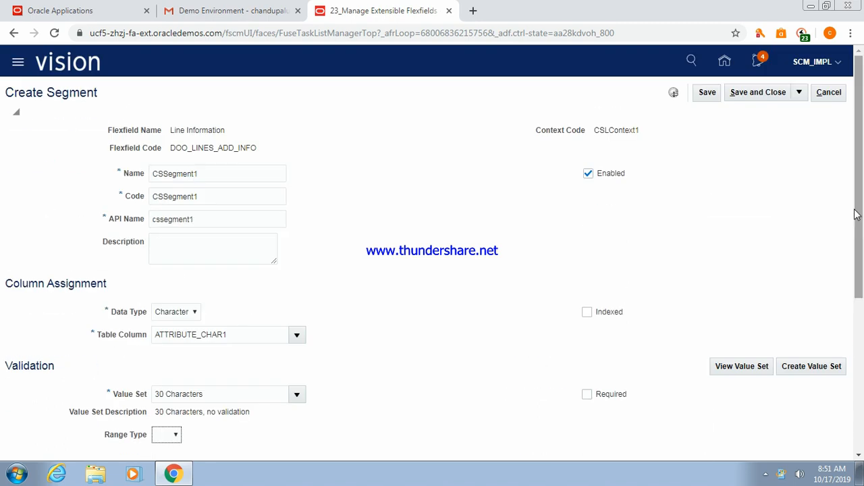
Save and close the segment, the CSLContext1 context and the contexts page.
click(752, 93)
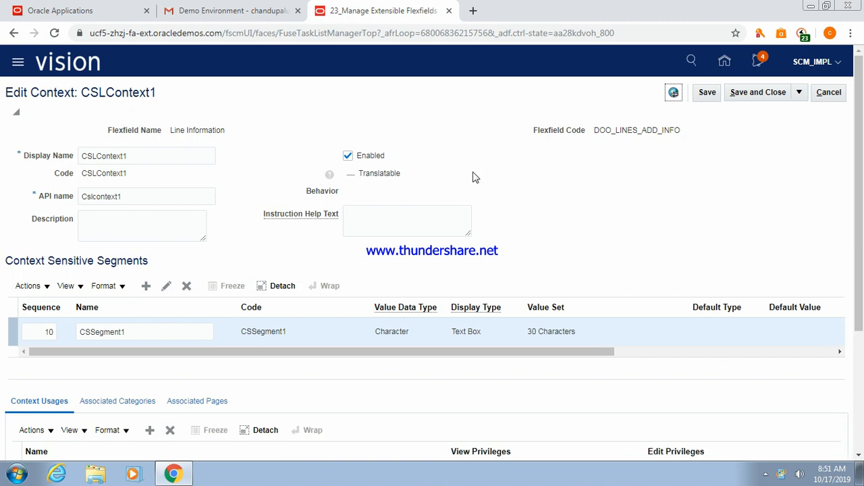
click(756, 95)
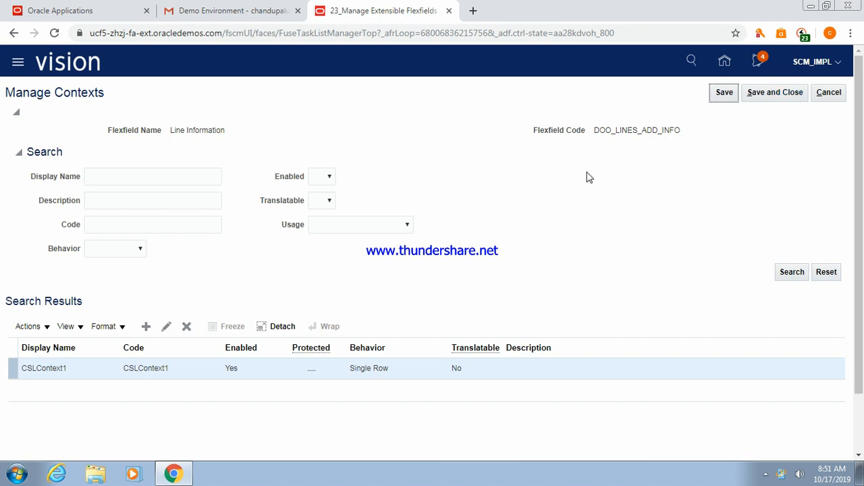
click(768, 95)
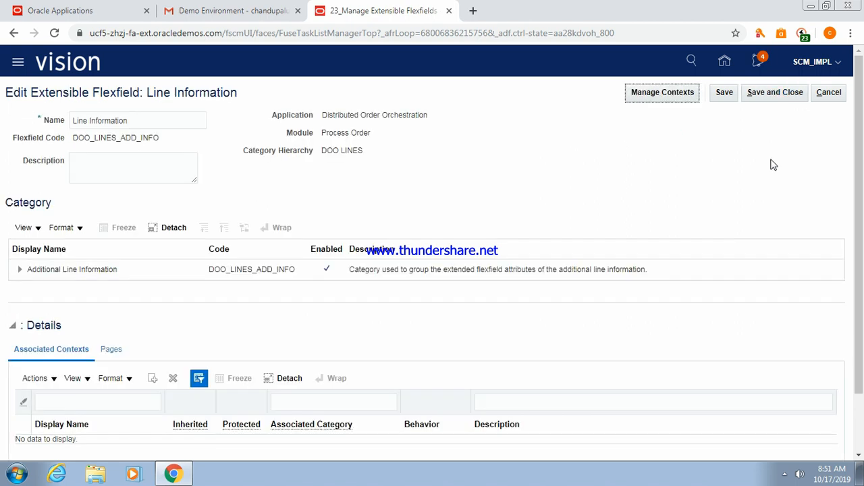
Search for CSLContext1 and add it to the Additional Line Information category's associated contexts.
drag(859, 134, 862, 231)
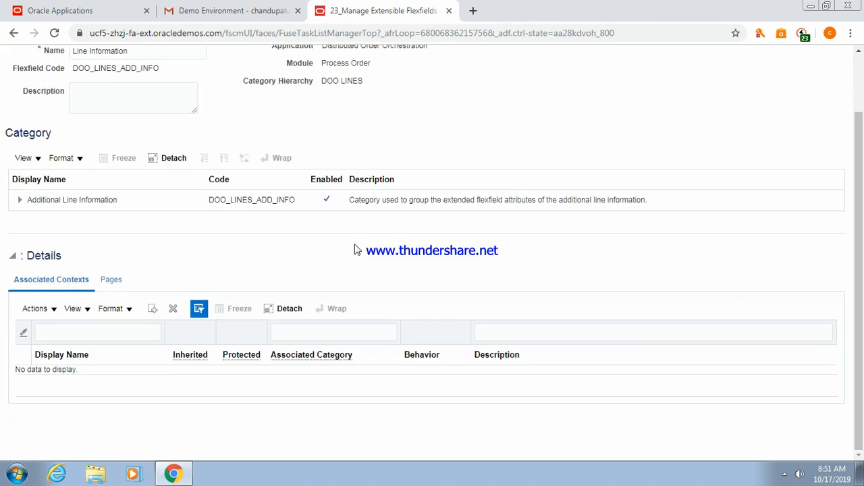
click(140, 200)
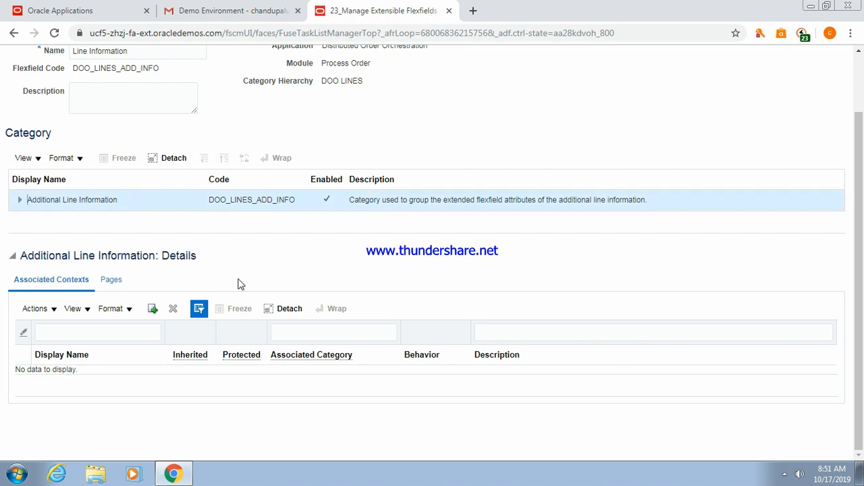
click(153, 308)
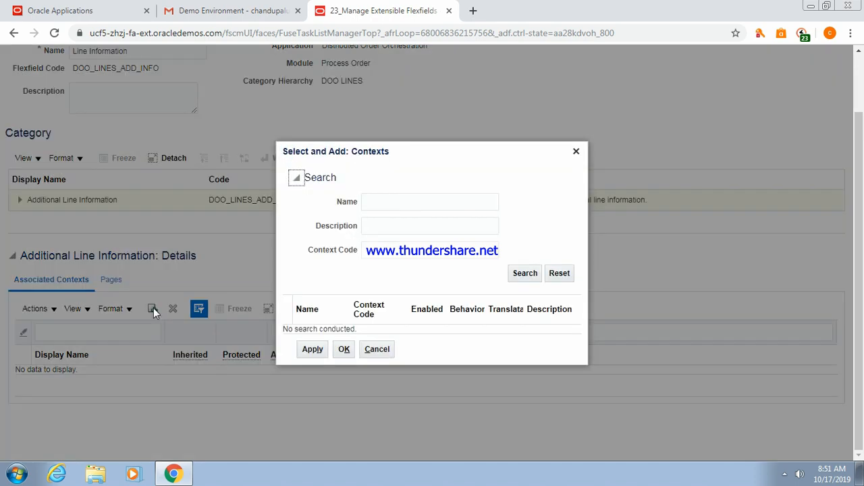
click(390, 200)
text(CS)
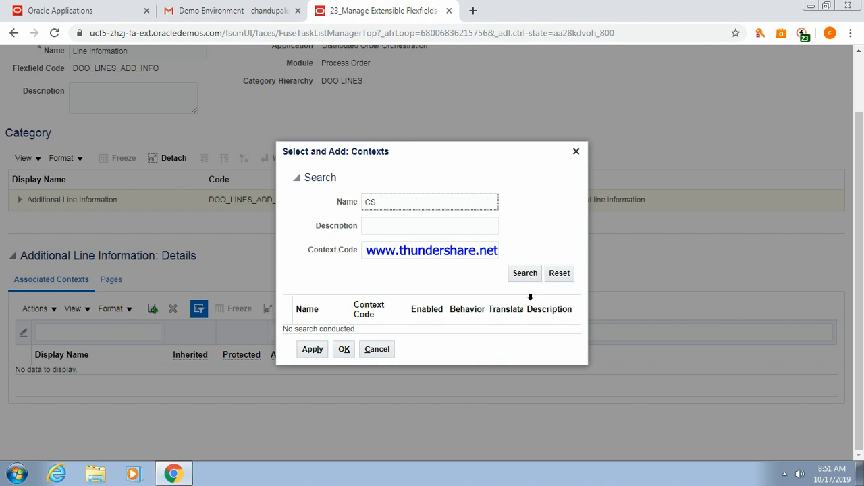
click(525, 274)
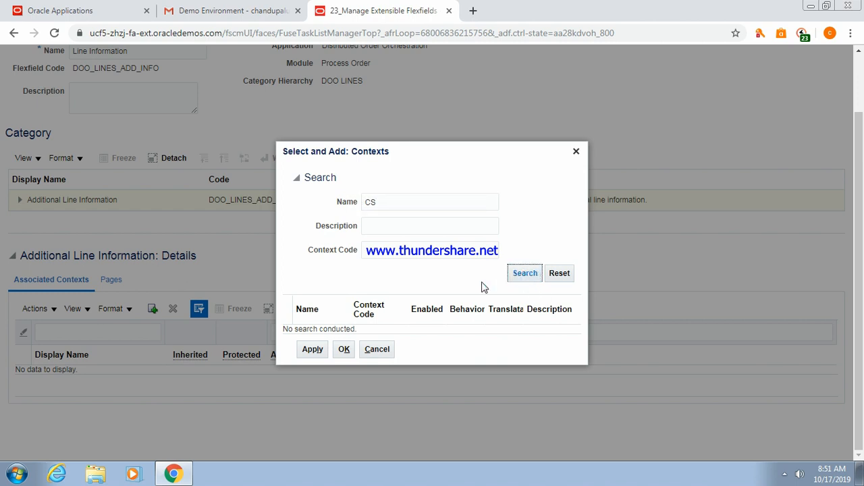
click(360, 329)
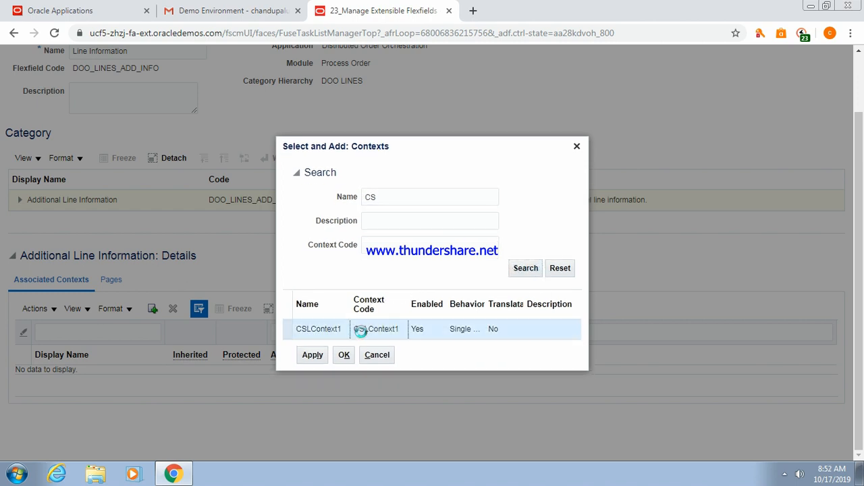
click(312, 361)
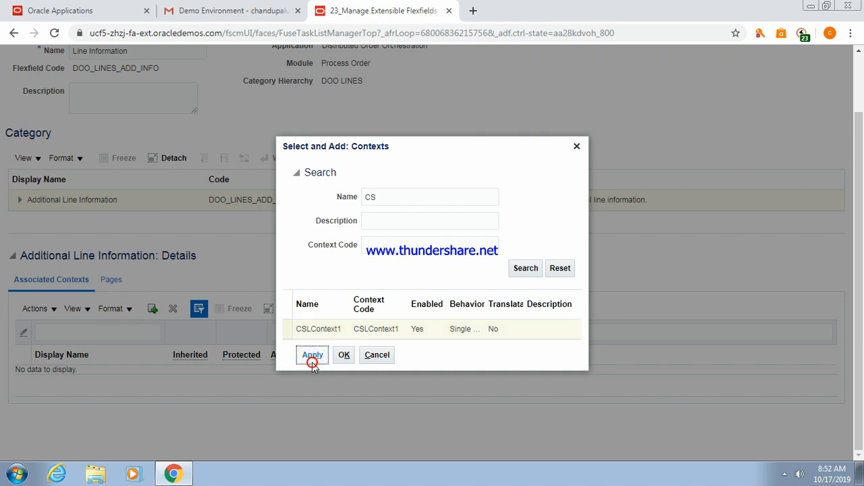
click(343, 355)
click(345, 354)
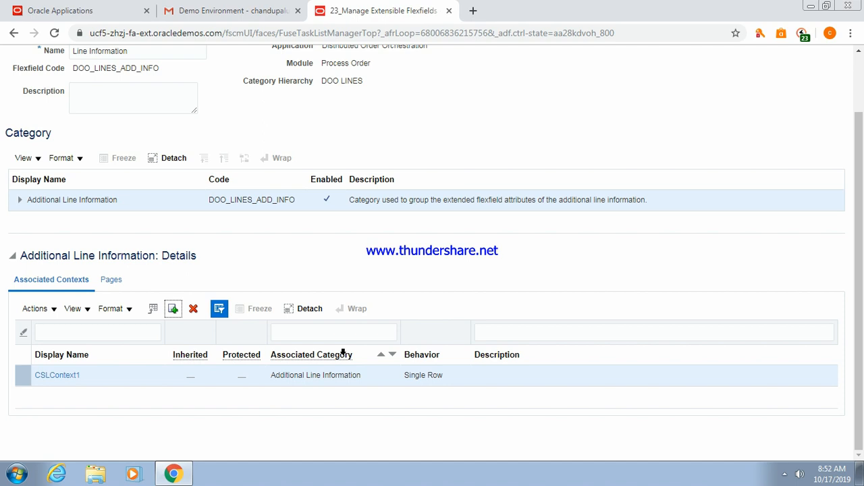
Create page CS Line Info with code CSLineInfo and usage Additional Line Information.
click(115, 281)
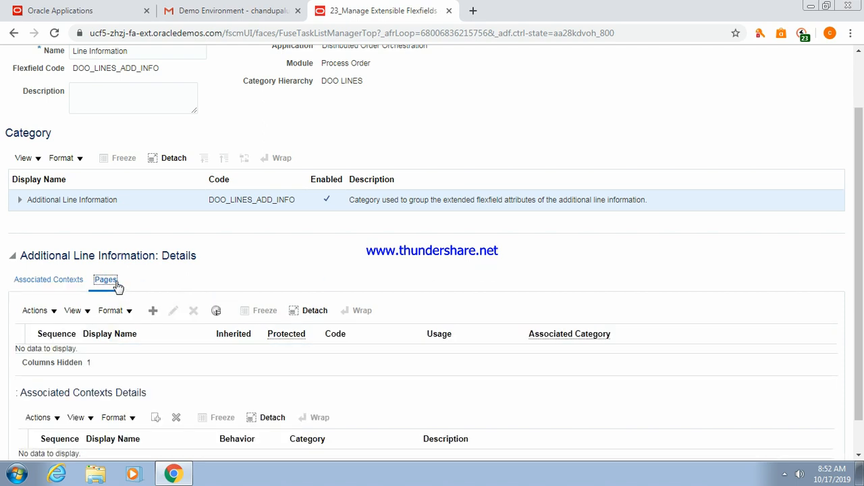
click(152, 311)
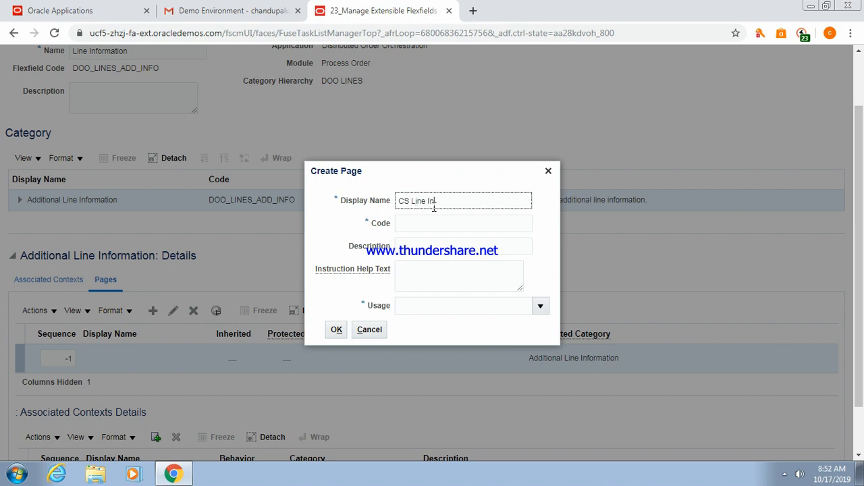
click(433, 218)
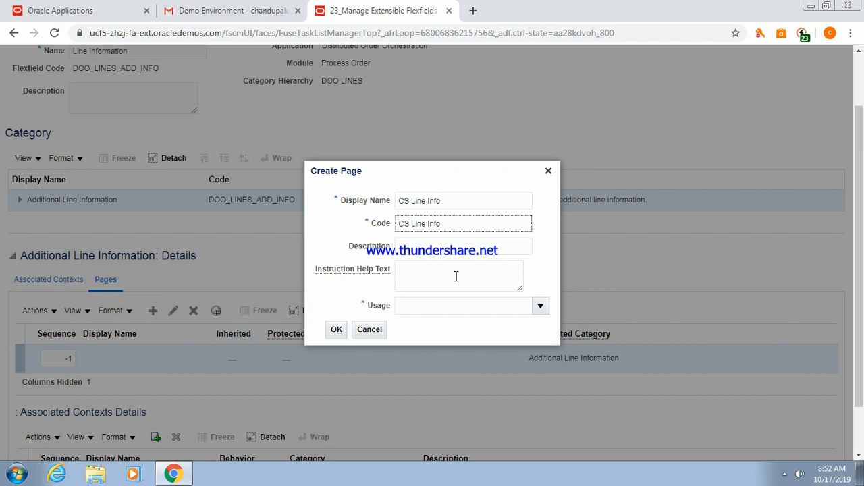
click(427, 226)
key(Left)
key(Left)
key(Left)
key(Left)
key(BackSpace)
click(445, 275)
click(463, 307)
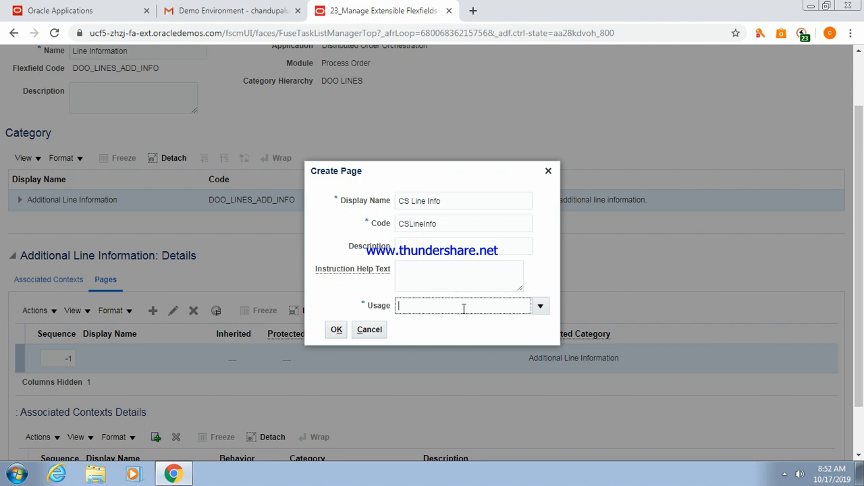
click(539, 308)
click(458, 327)
click(339, 330)
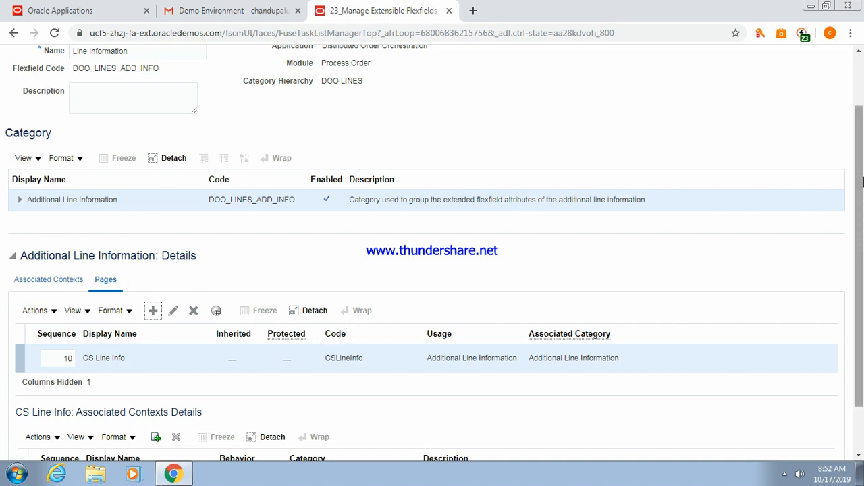
Clear the stray text selection and save the flexfield with the new page.
right_click(862, 160)
drag(814, 108, 855, 136)
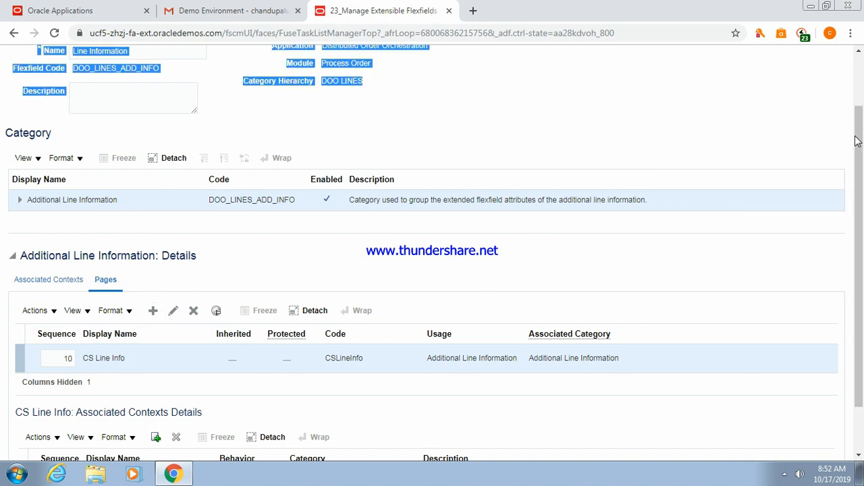
right_click(857, 75)
click(858, 51)
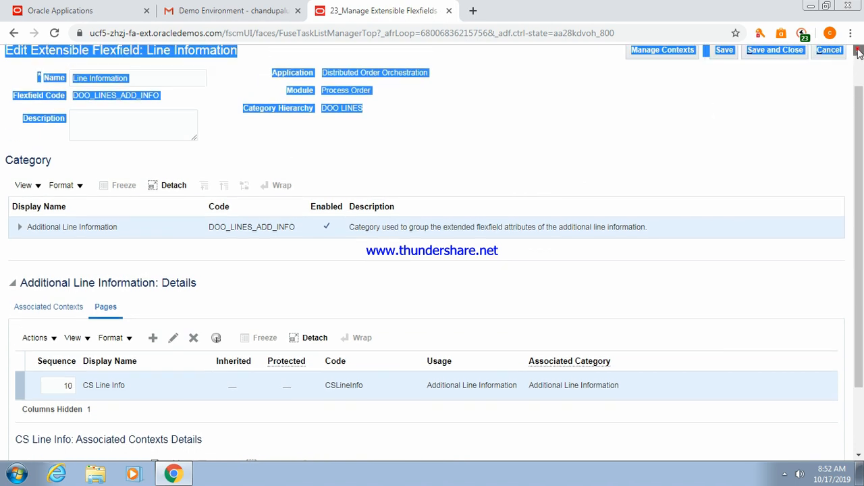
click(858, 52)
click(778, 133)
click(726, 96)
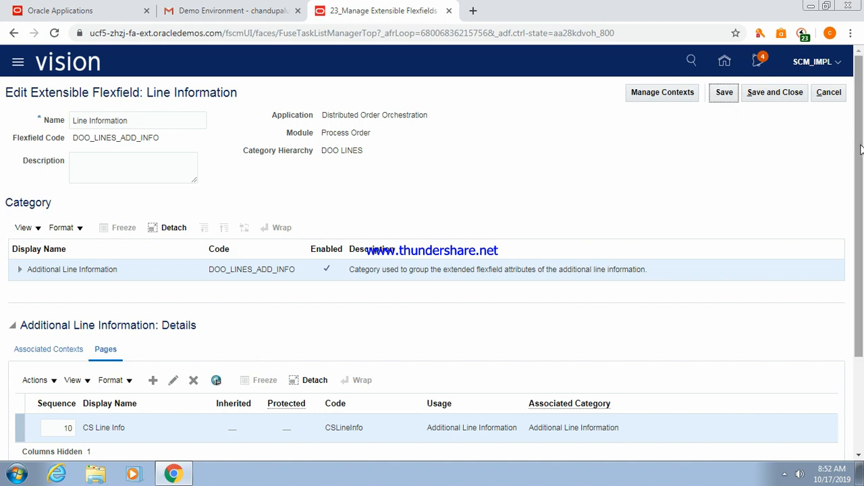
Find context CSLContext1 by searching 'CS', attach it to CS Line Info, and save the flexfield.
scroll(857, 146, down, 2)
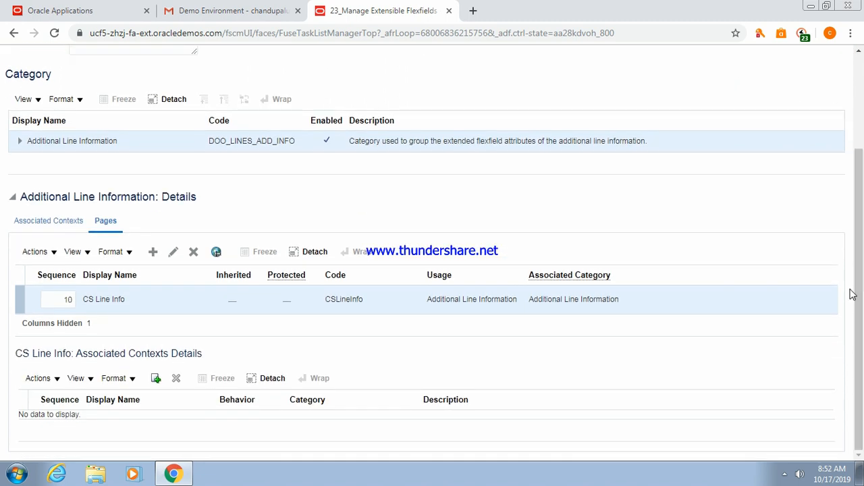
click(157, 381)
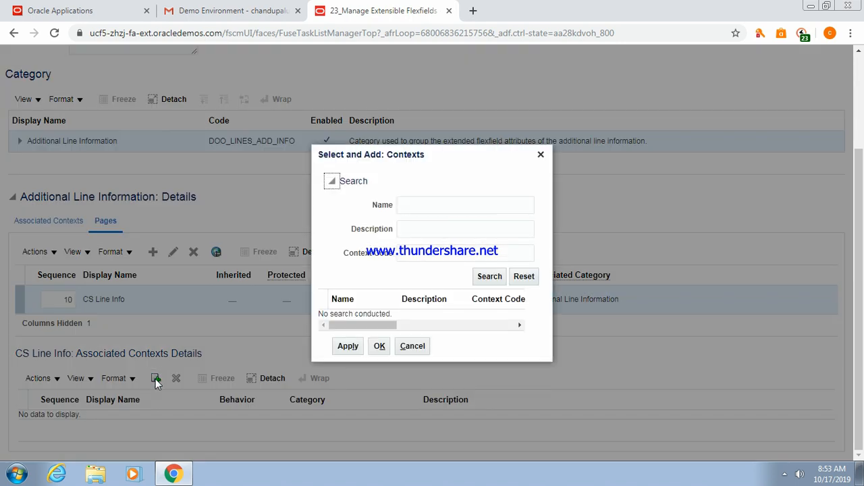
click(398, 205)
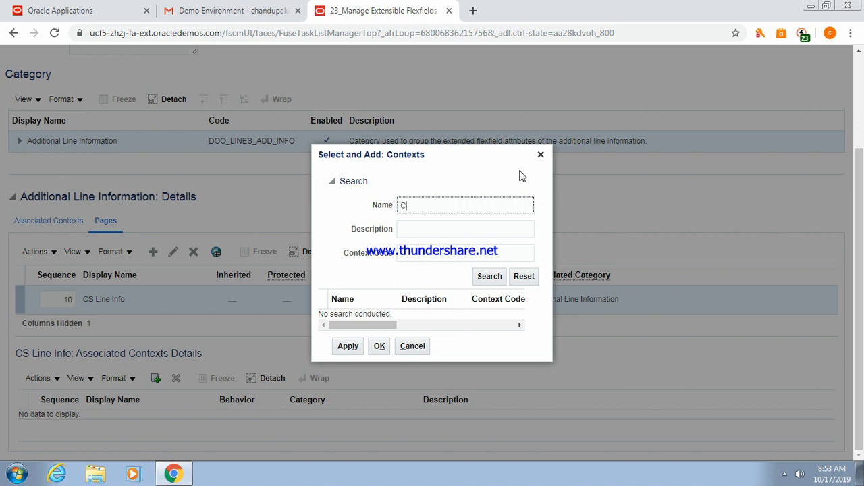
click(481, 278)
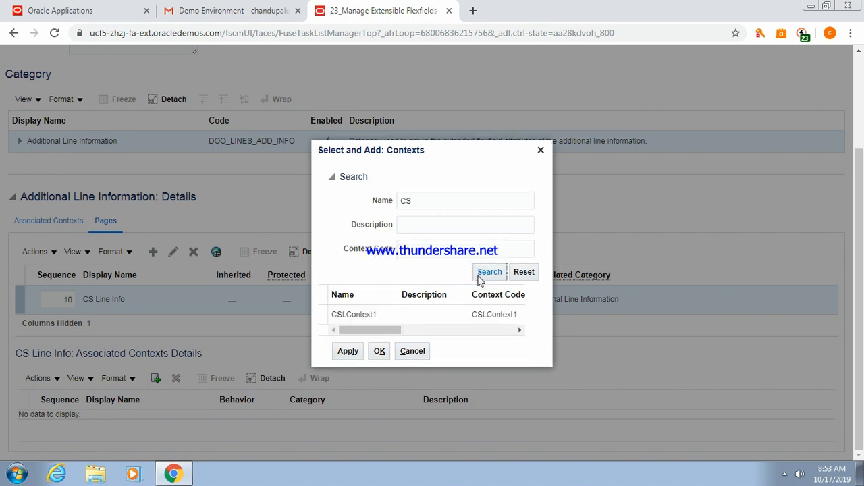
click(409, 310)
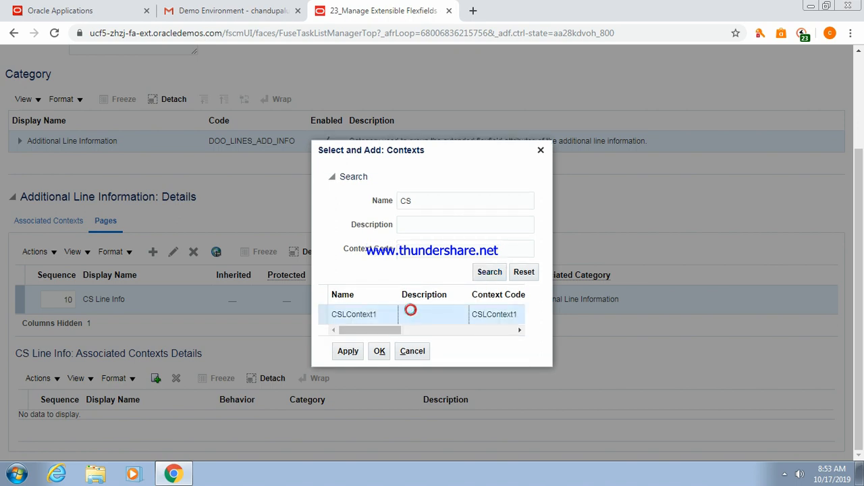
click(348, 353)
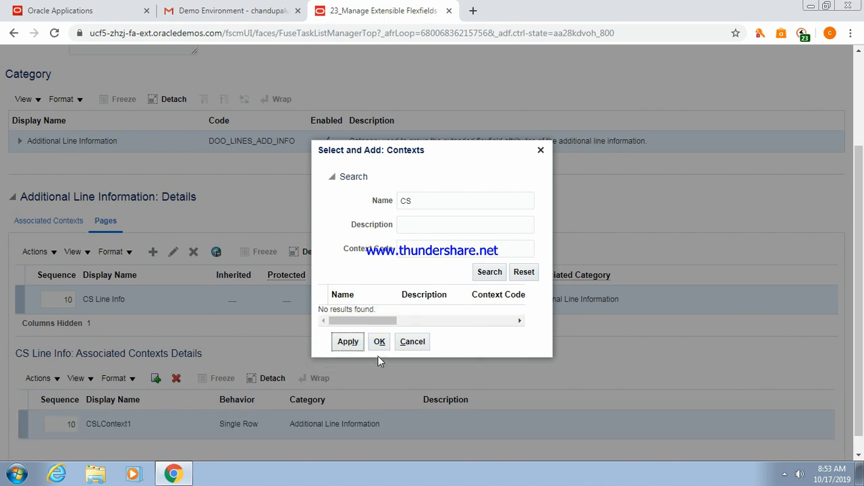
click(379, 347)
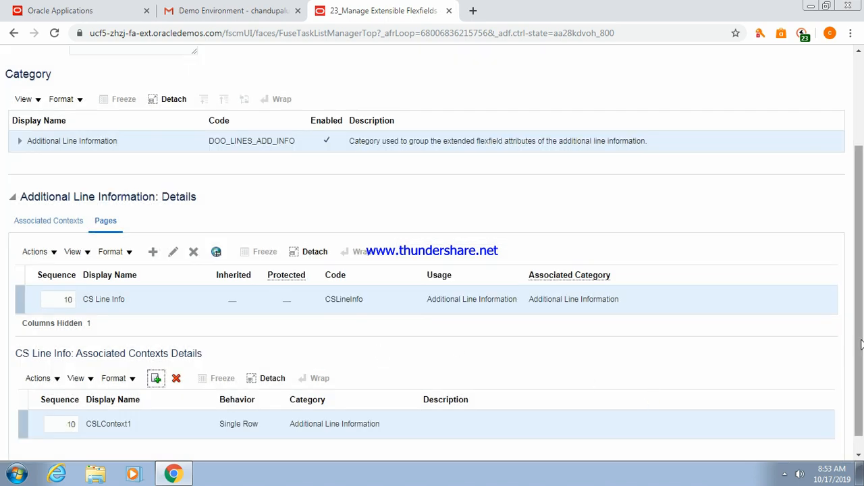
scroll(861, 341, up, 2)
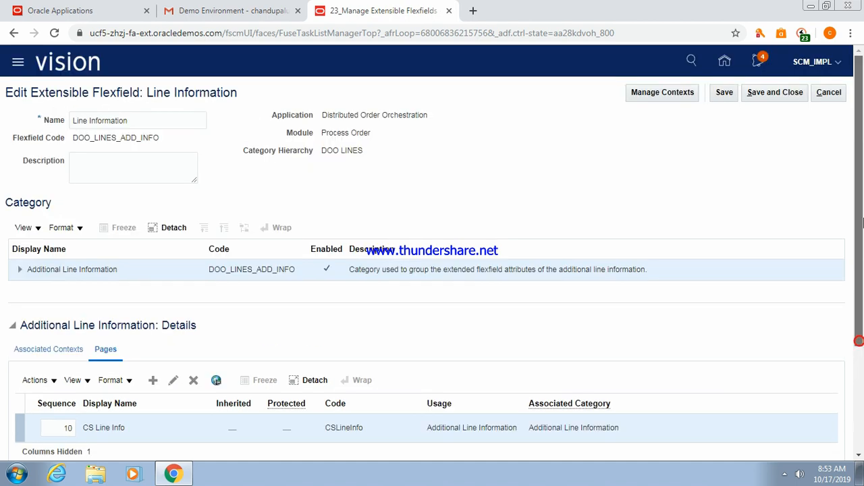
click(763, 94)
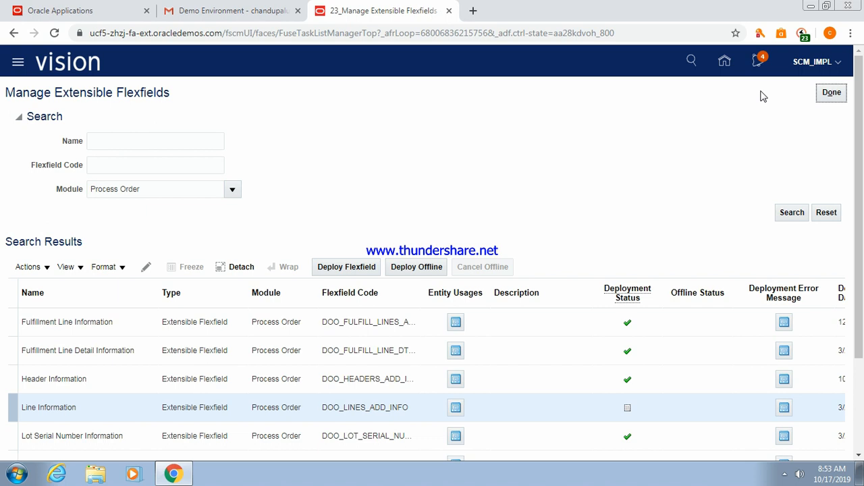
Deploy the Line Information flexfield (DOO_LINES_ADD_INFO) and acknowledge the success message.
click(81, 410)
click(349, 268)
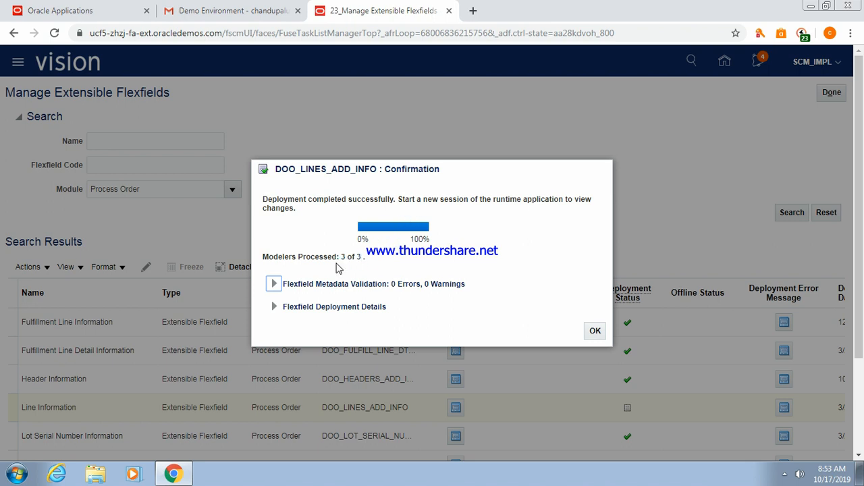
click(595, 331)
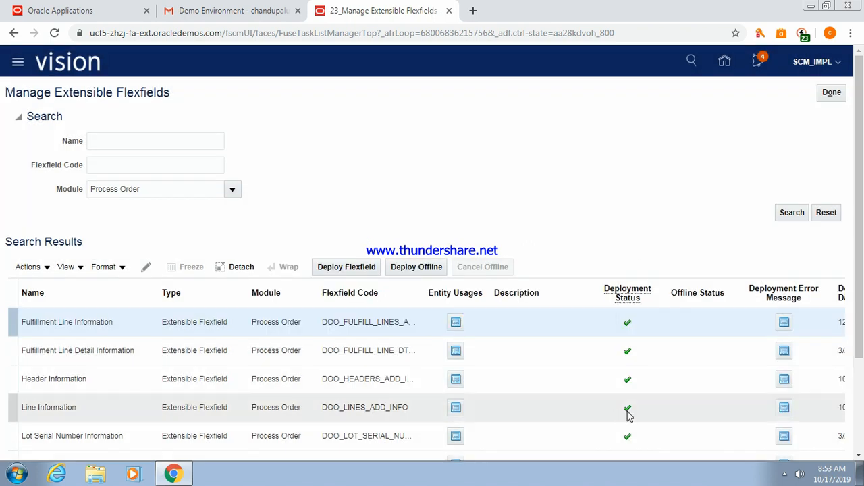
mouse_move(628, 413)
click(96, 322)
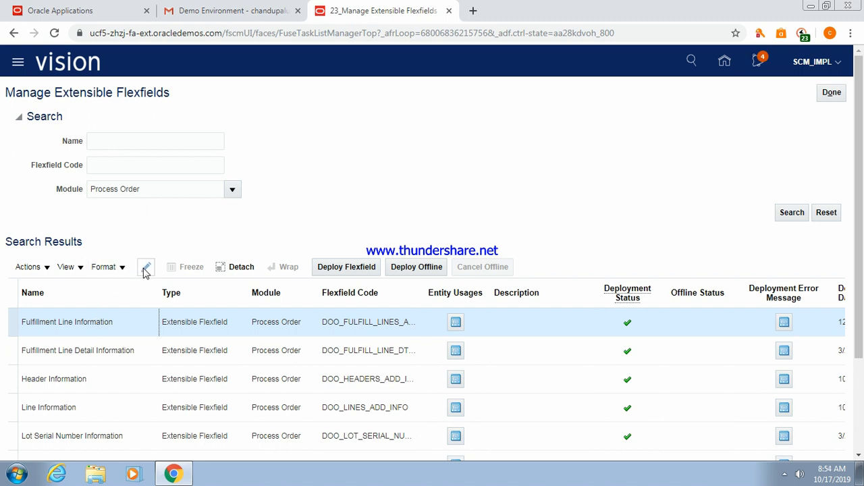
Edit Fulfillment Line Information, review its category's associated contexts, then go to Manage Contexts.
click(146, 268)
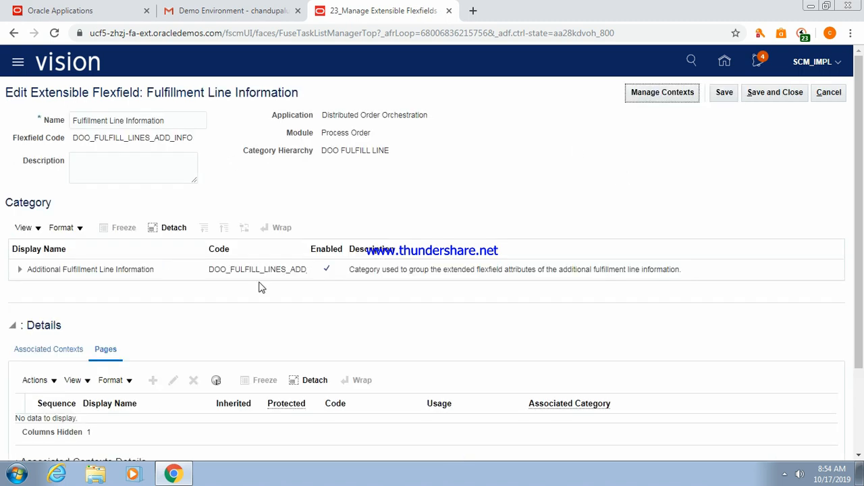
click(136, 269)
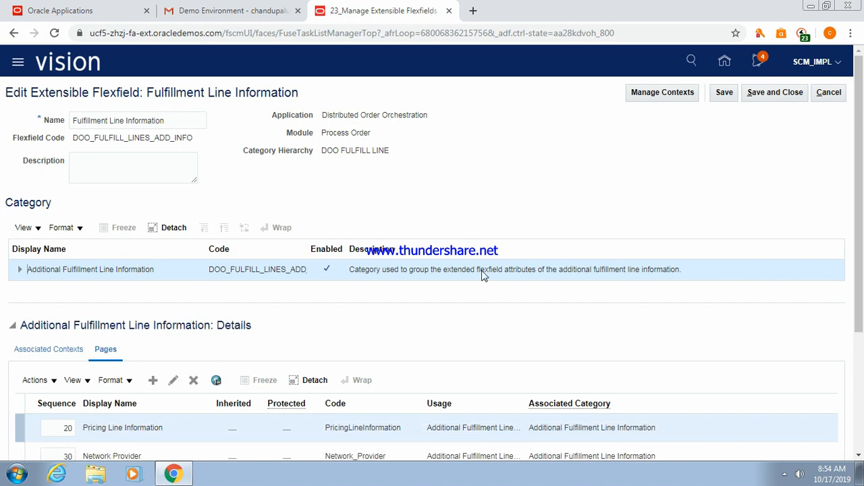
drag(857, 231, 860, 274)
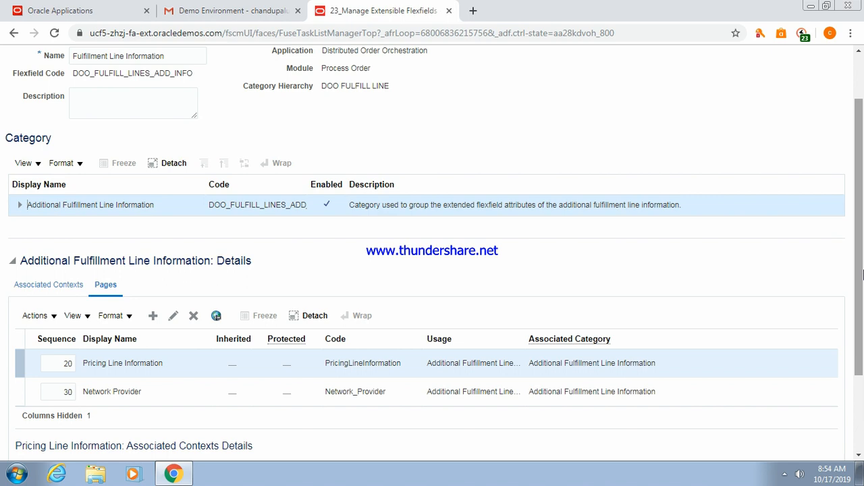
click(60, 287)
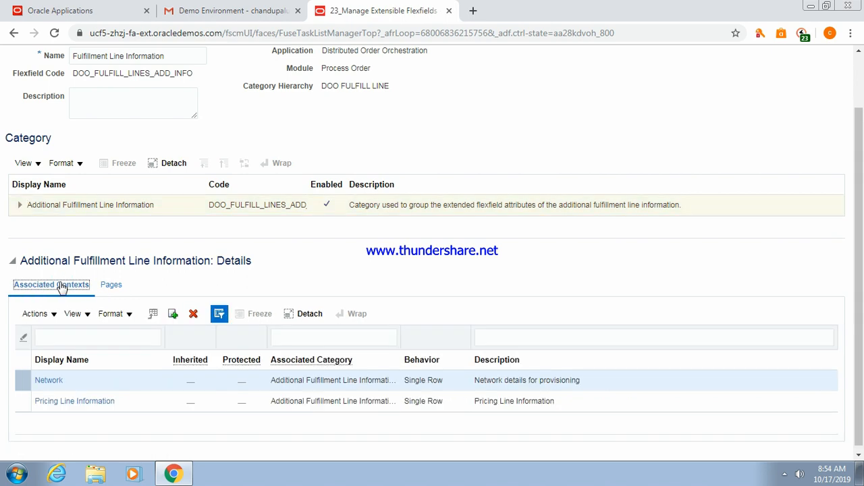
drag(859, 211, 851, 145)
click(657, 93)
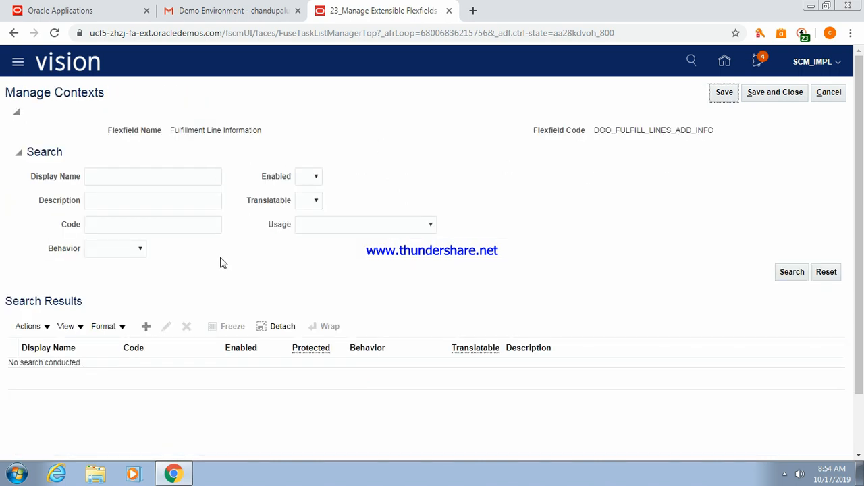
Start a new context named CSFLContext1 (code CSFLContext) with Single Row behavior.
click(792, 273)
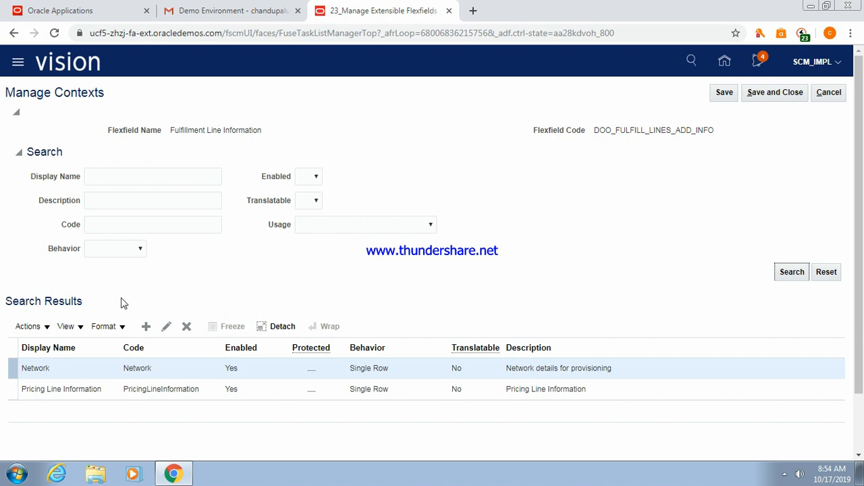
click(145, 327)
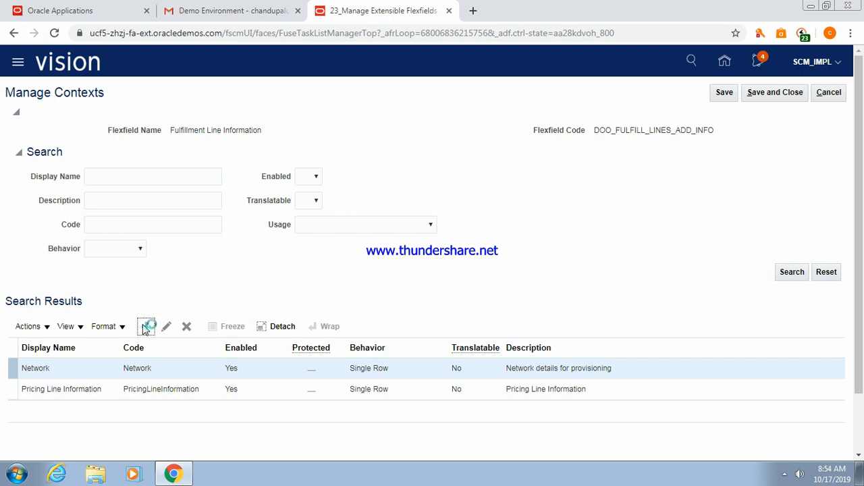
click(111, 157)
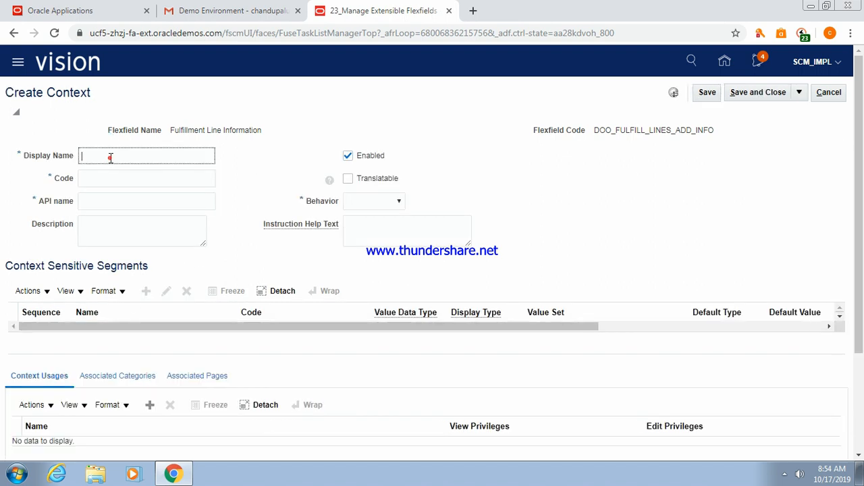
text(CSFLCon)
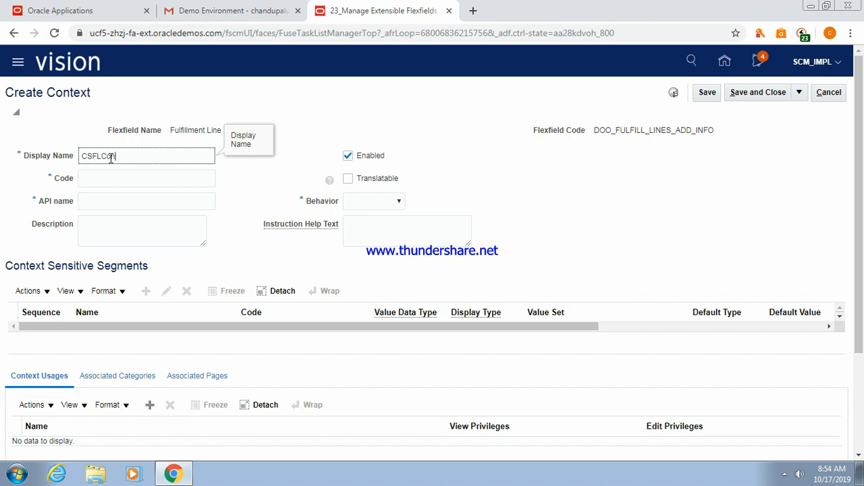
text(text)
key(Tab)
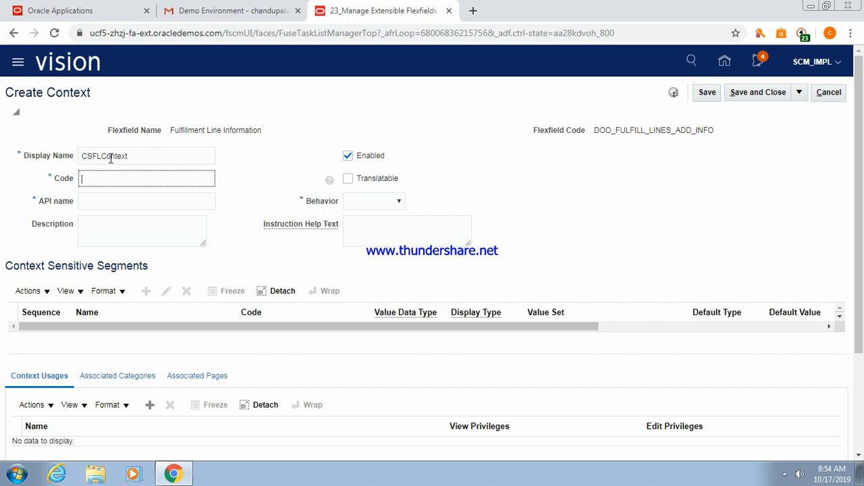
click(146, 153)
text(1)
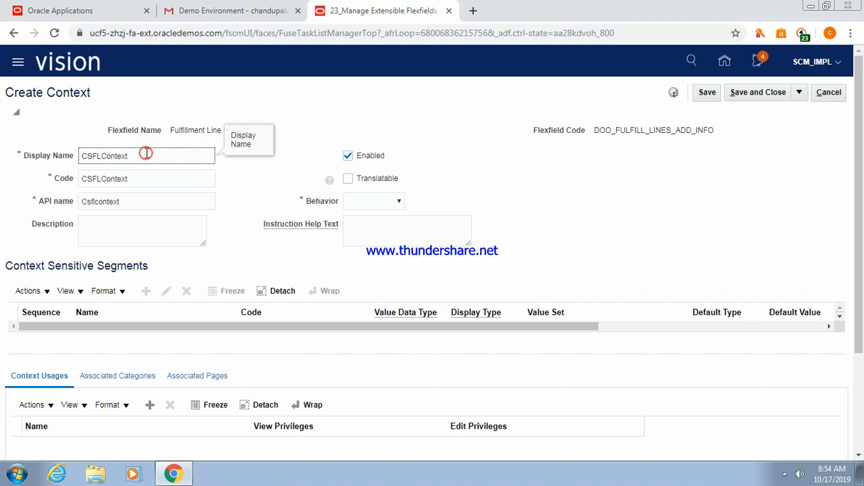
key(Tab)
key(Tab)
key(Tab)
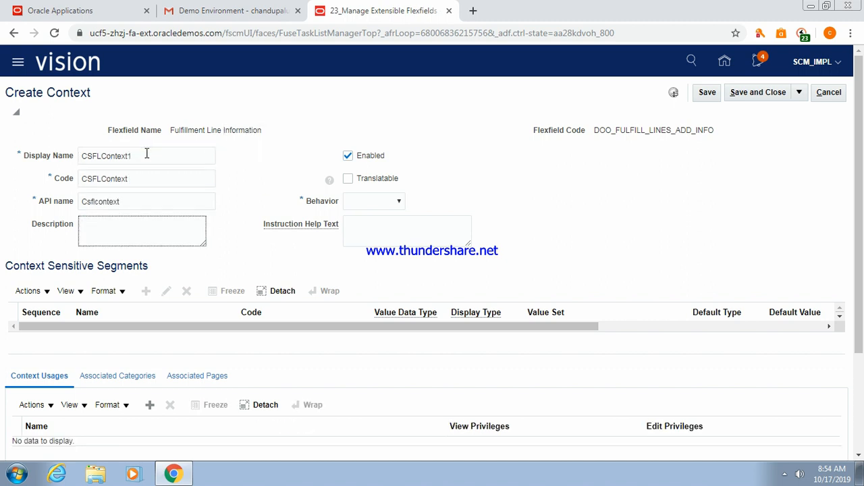
click(398, 202)
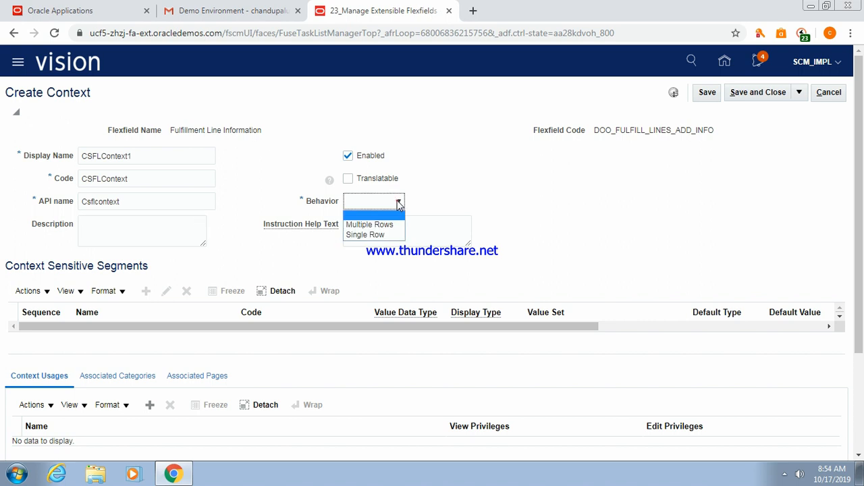
click(379, 235)
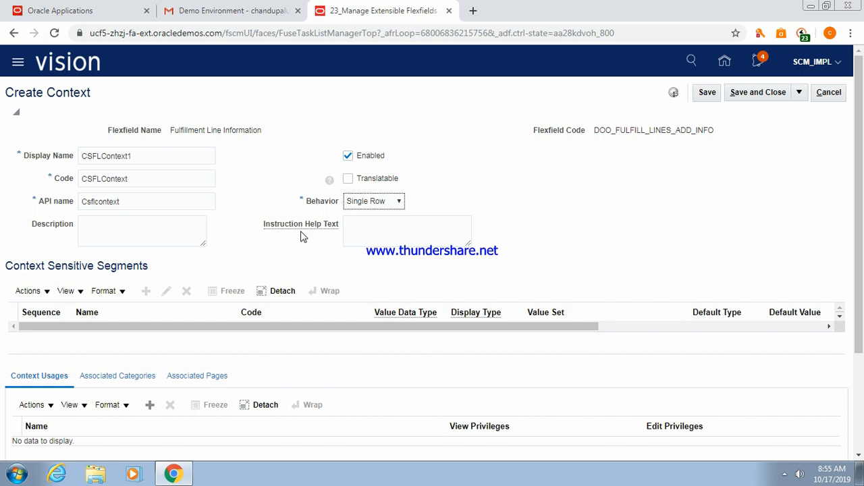
Add an Additional Fulfillment Line Information context usage and save the context.
mouse_move(856, 210)
mouse_down()
mouse_move(859, 252)
mouse_move(861, 206)
mouse_up()
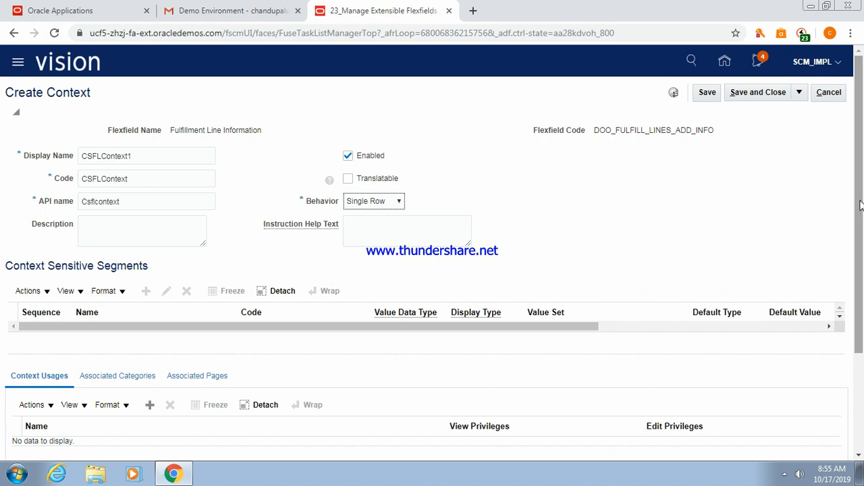
click(47, 298)
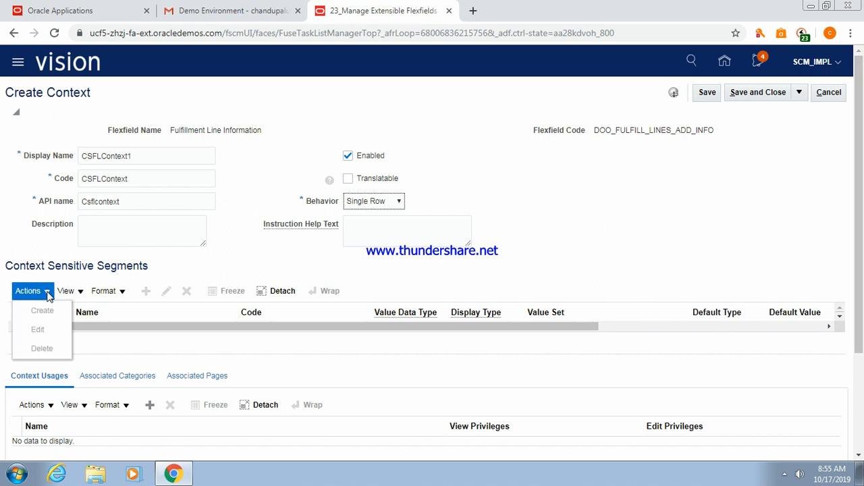
click(208, 257)
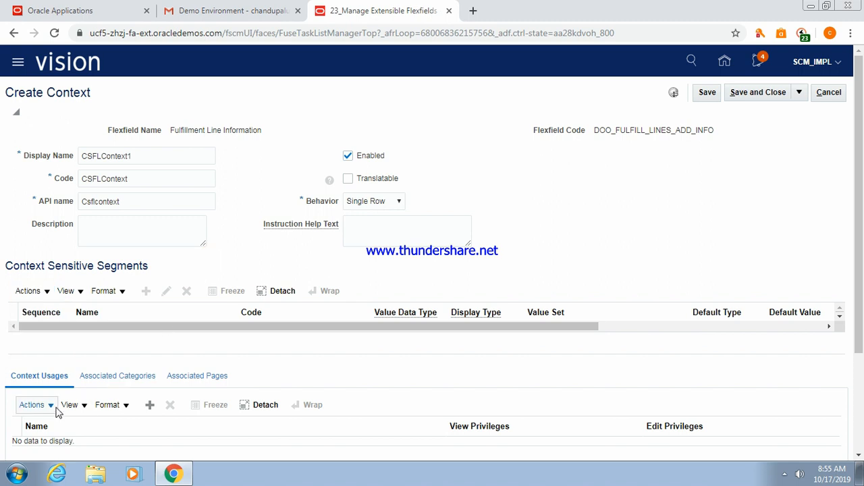
click(149, 406)
drag(858, 267, 858, 316)
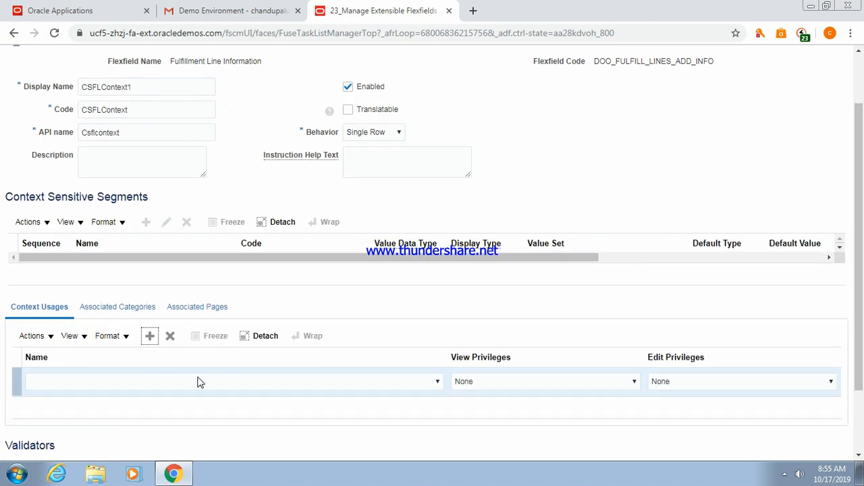
click(198, 387)
click(156, 405)
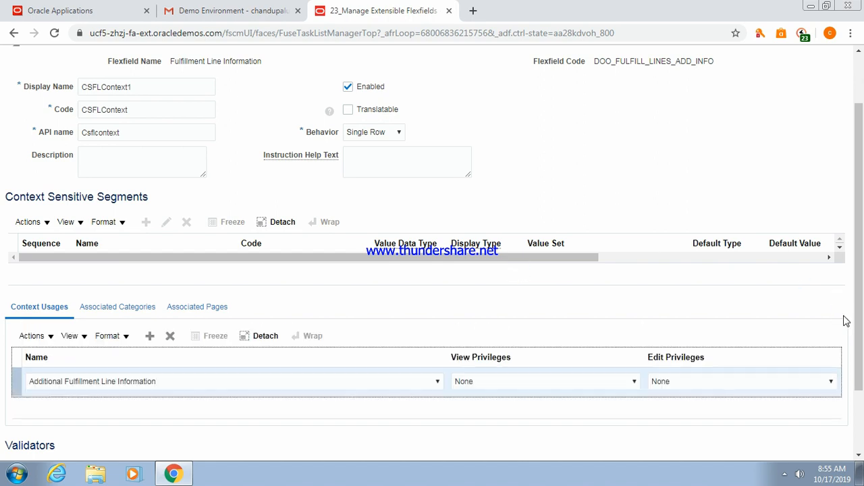
scroll(857, 322, up, 2)
click(708, 94)
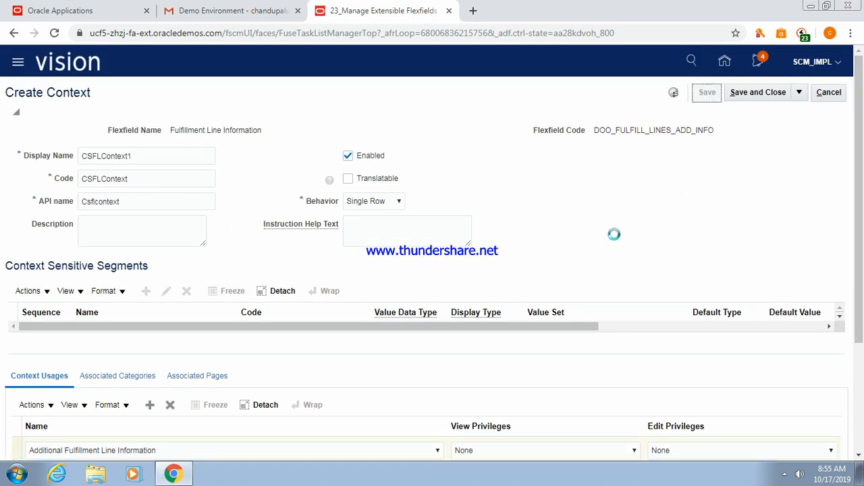
Add Character segment CSSegment1 using the 30 Characters value set, saving back to the contexts list.
click(146, 288)
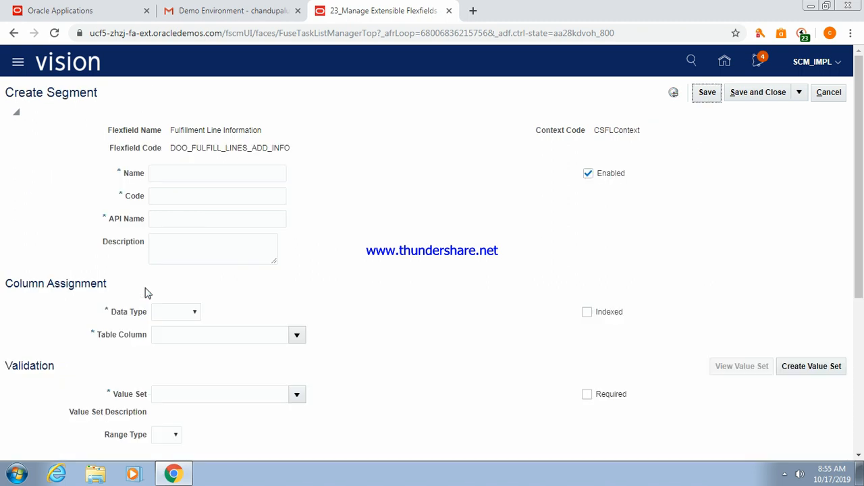
click(204, 167)
text(CSSeg)
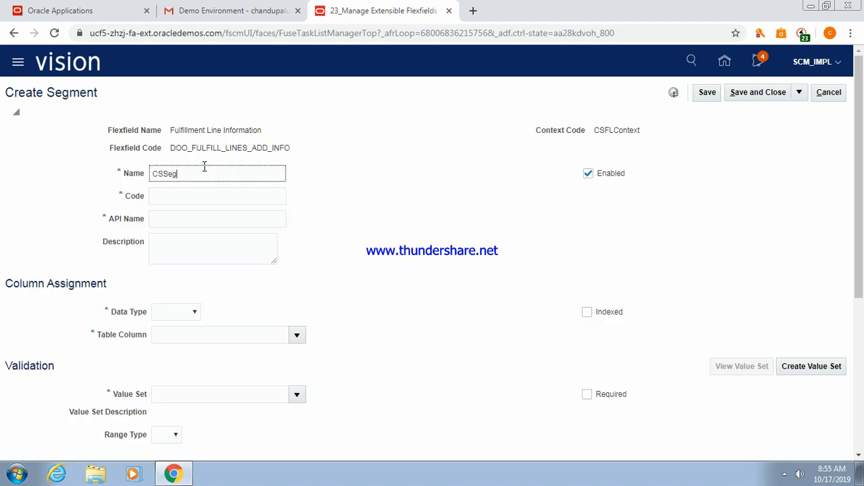
key(Tab)
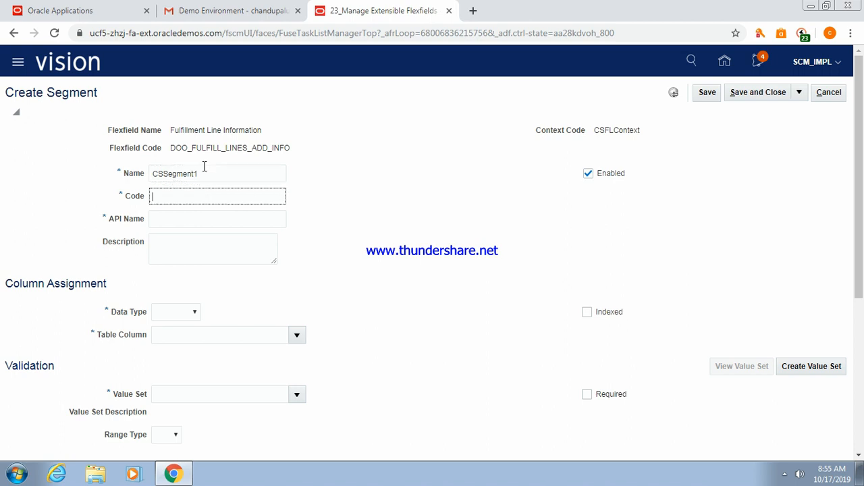
click(194, 310)
click(179, 335)
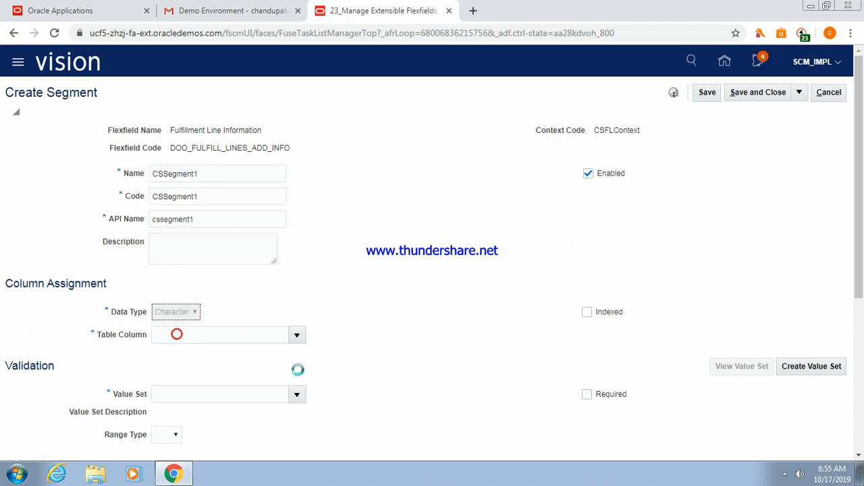
click(254, 395)
text(30)
key(Tab)
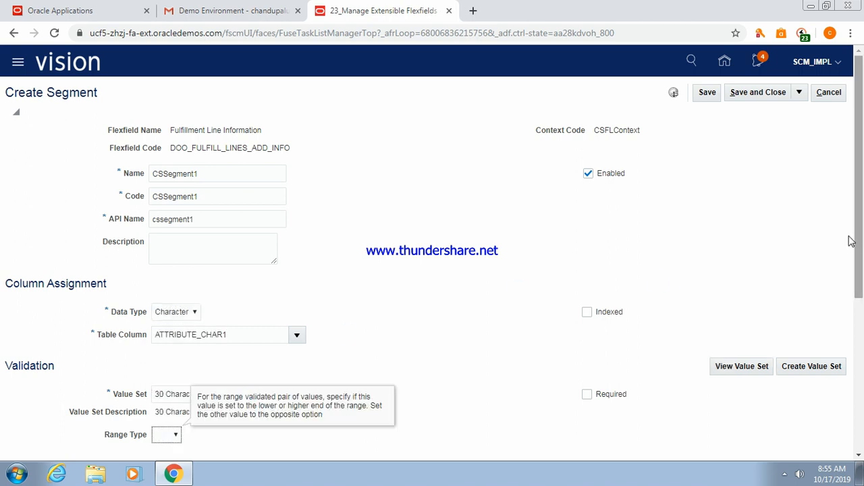
drag(856, 241, 859, 169)
click(751, 96)
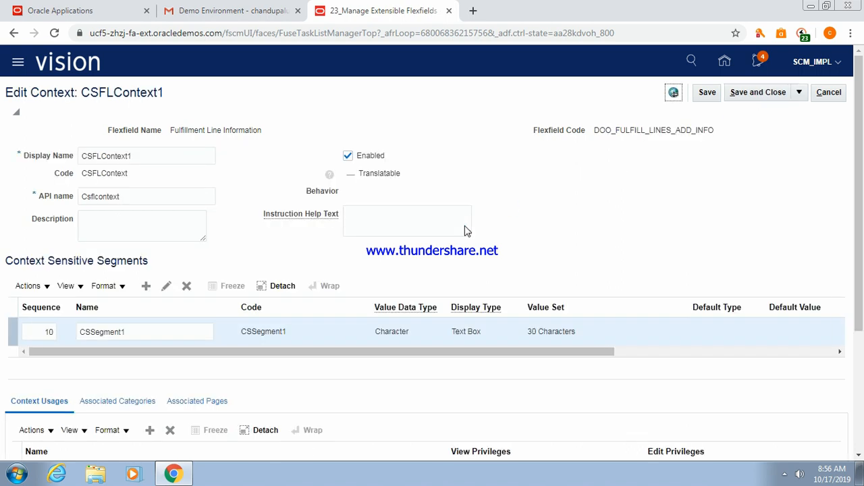
click(761, 92)
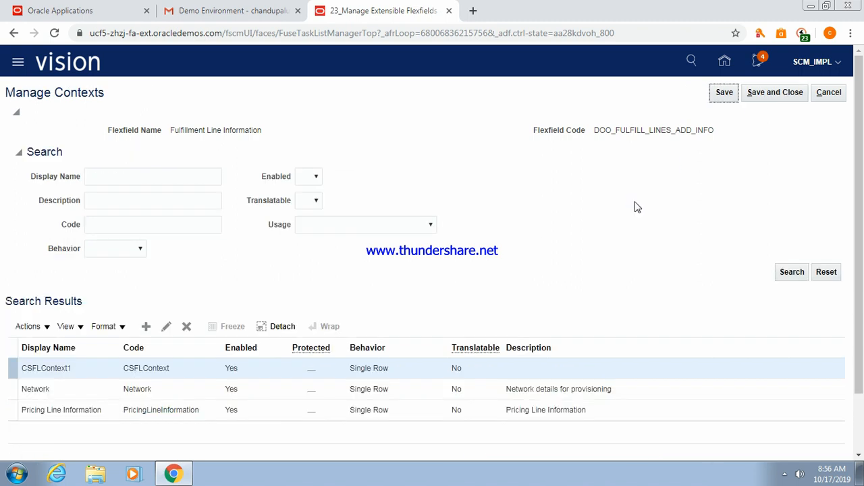
Search contexts for 'CS' and attach CSFLContext1 to the Additional Fulfillment Line Information category.
click(775, 91)
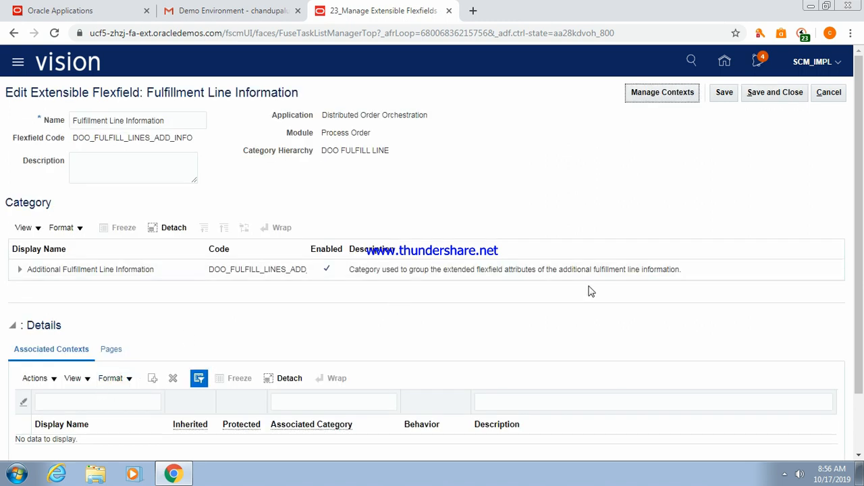
click(57, 268)
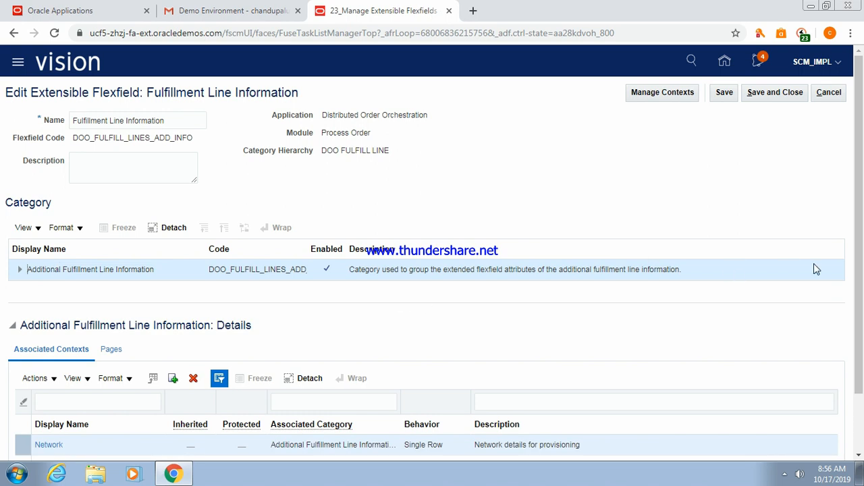
drag(860, 251, 862, 319)
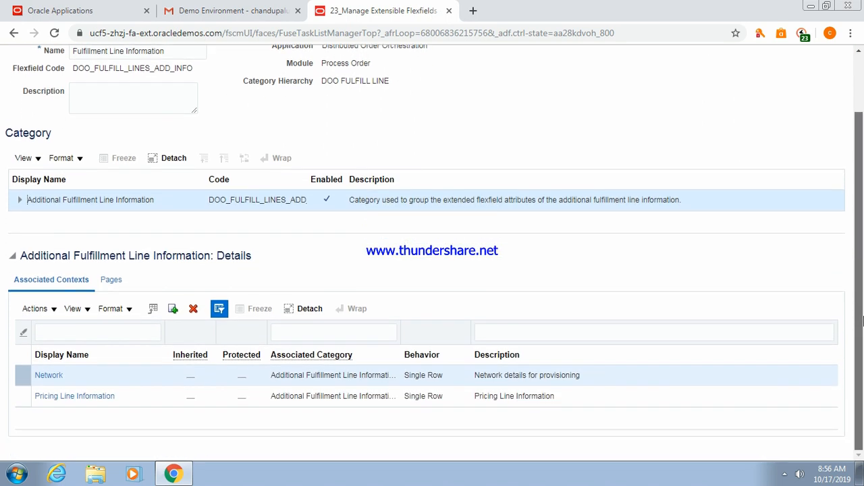
click(173, 310)
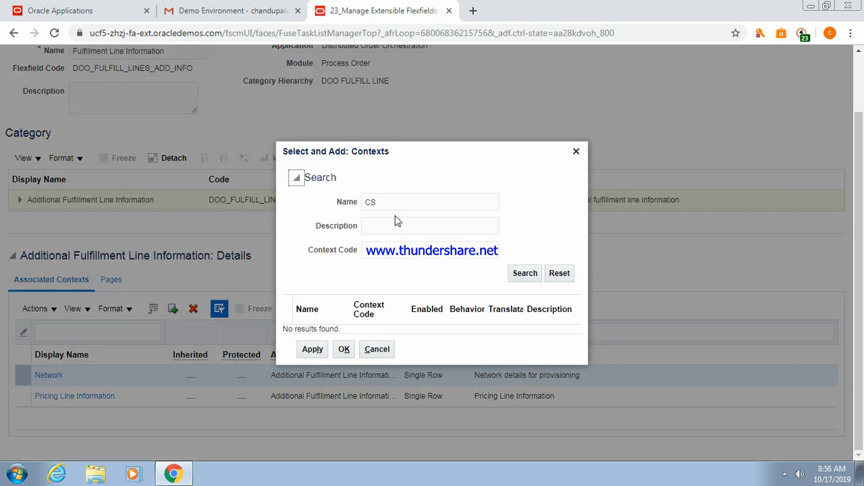
click(525, 274)
click(329, 329)
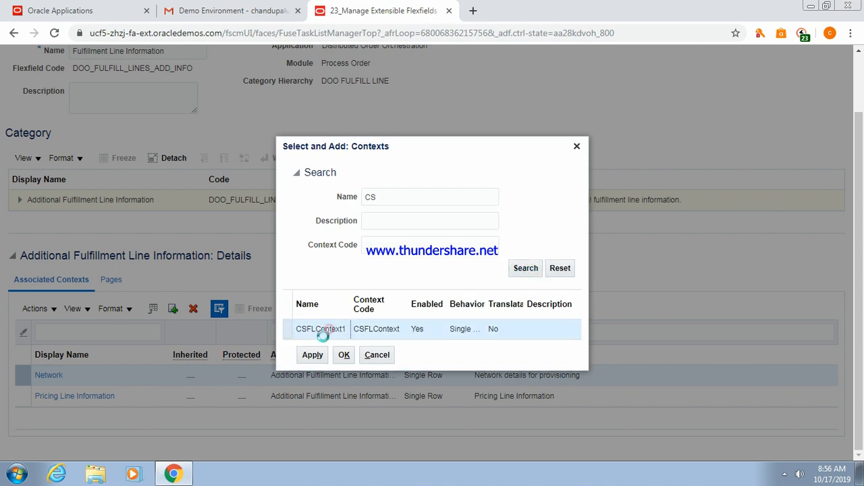
click(312, 355)
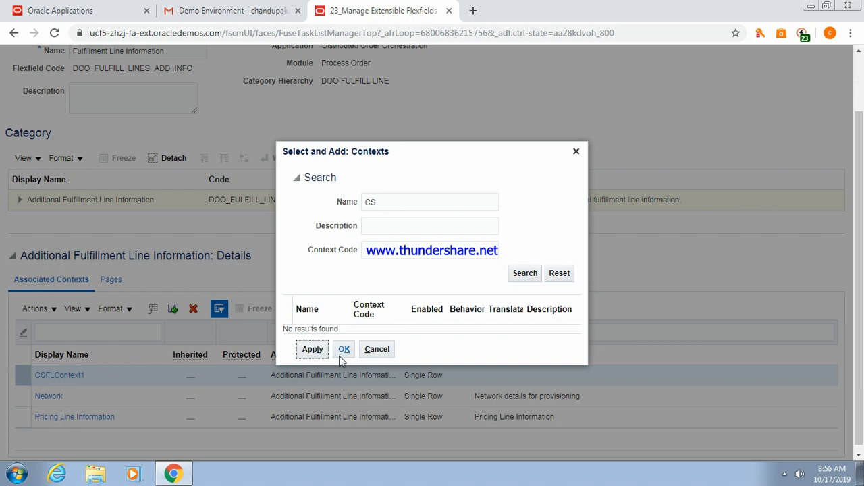
click(344, 351)
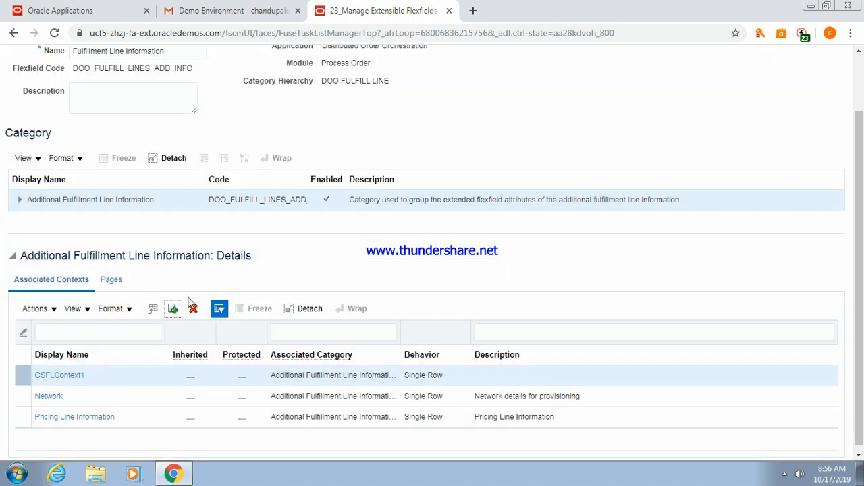
click(112, 280)
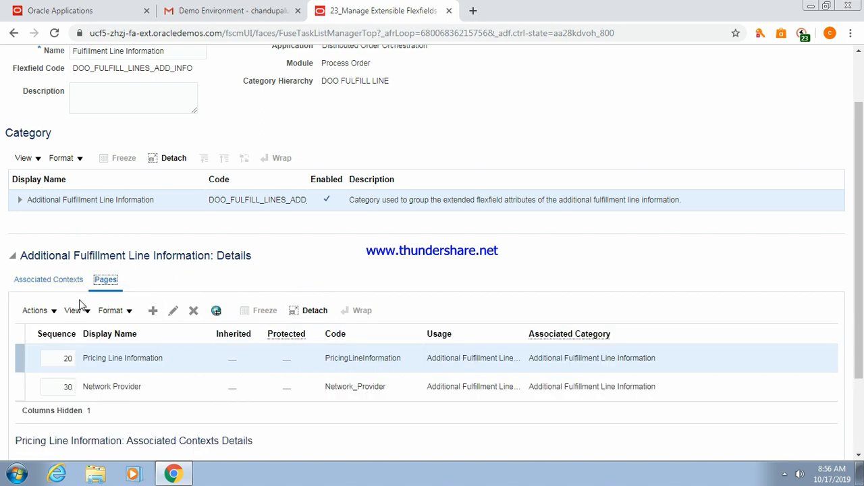
Create page CS FLine Info with usage Additional Fulfillment Line Information.
click(150, 312)
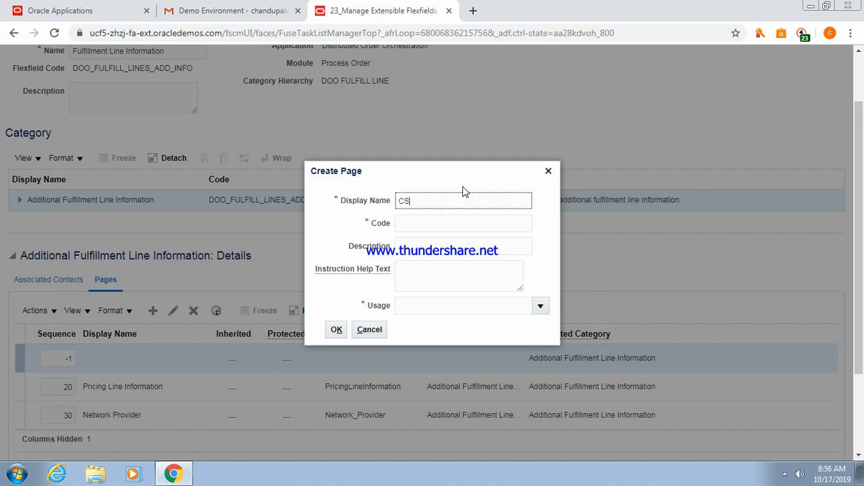
text(CS FLine IN)
key(Tab)
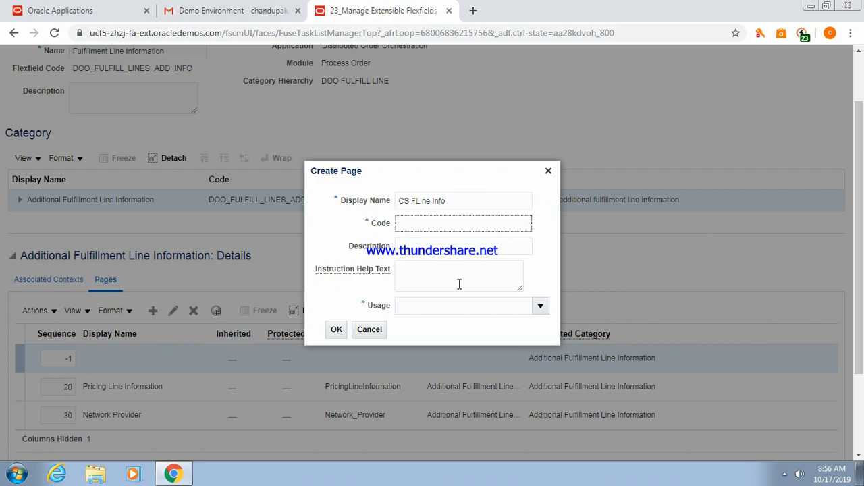
click(430, 306)
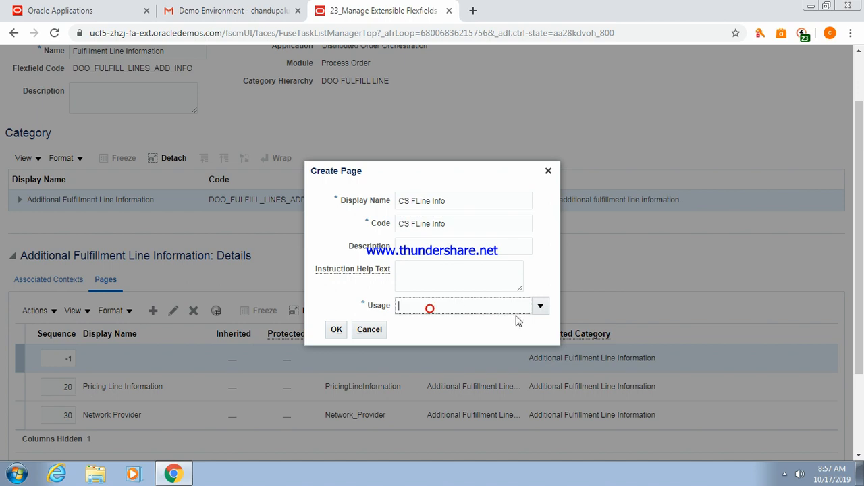
click(544, 307)
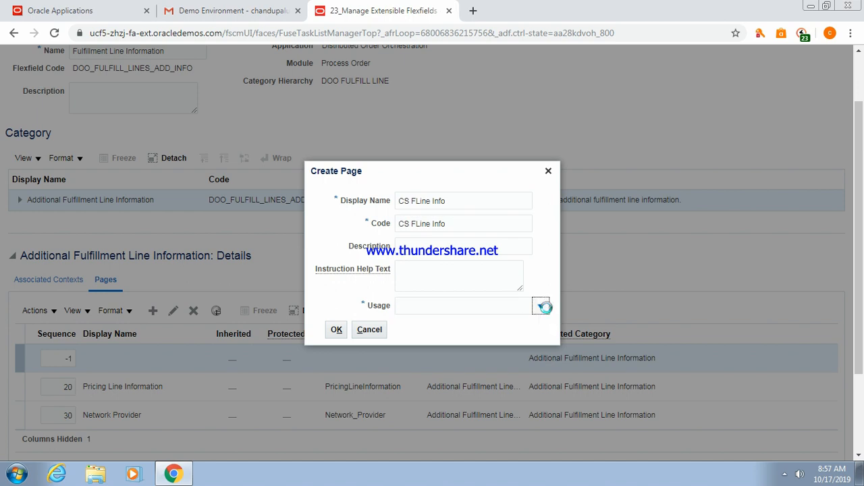
click(451, 360)
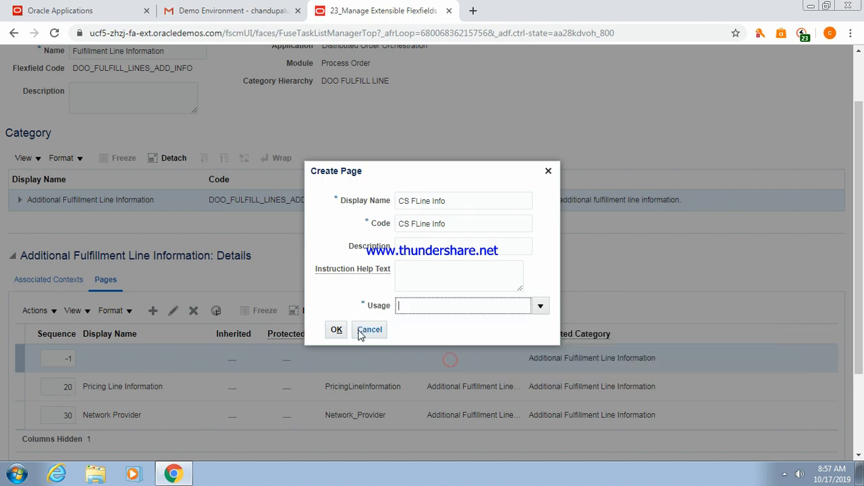
click(334, 330)
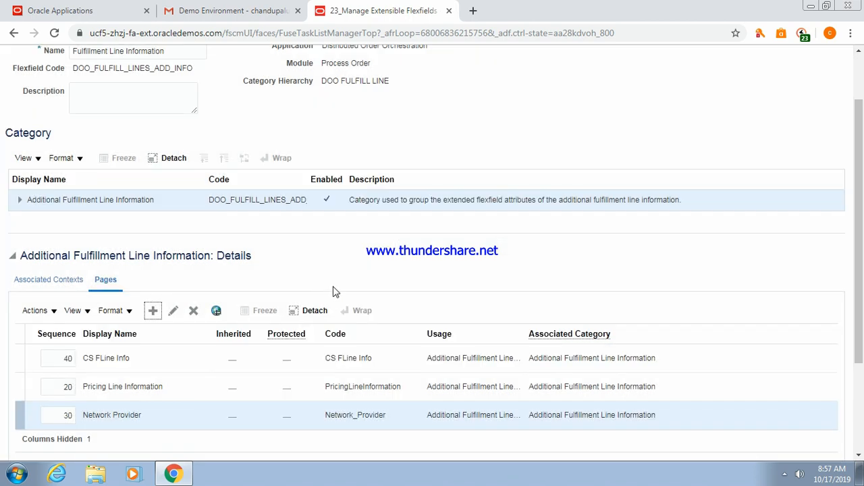
Save the flexfield and confirm CS FLine Info appears at sequence 40.
scroll(856, 223, up, 1)
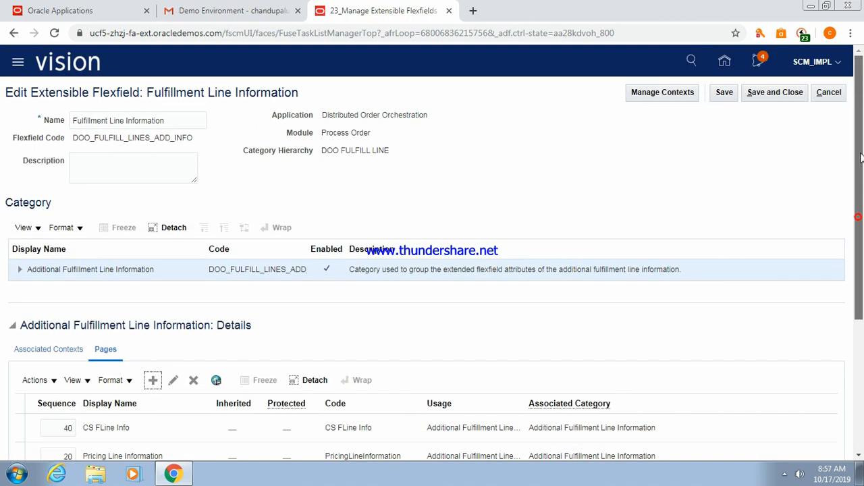
click(727, 96)
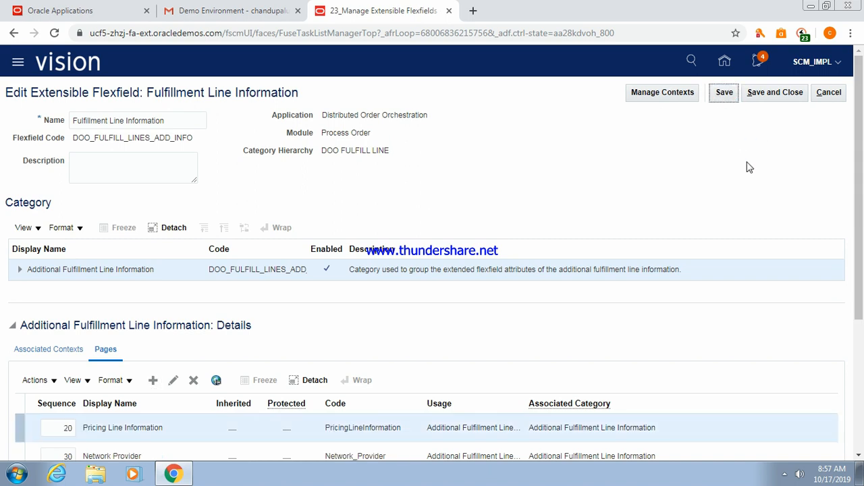
drag(858, 138, 861, 214)
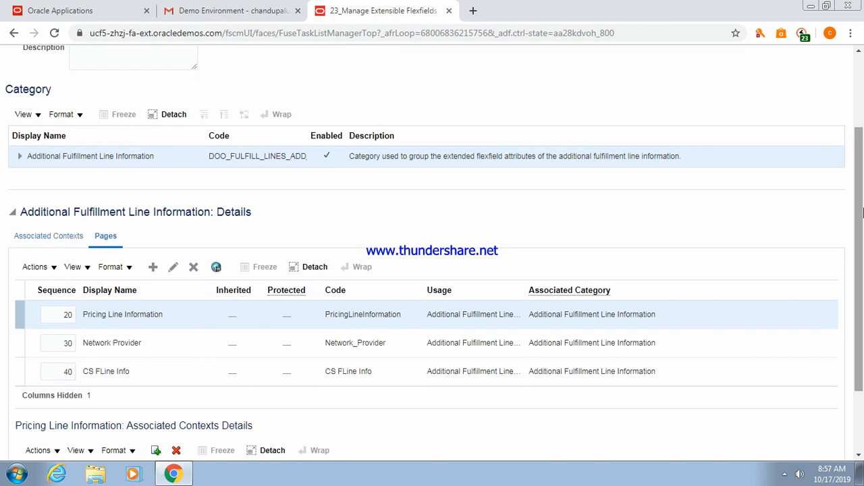
drag(592, 270, 581, 329)
drag(730, 229, 858, 177)
click(800, 223)
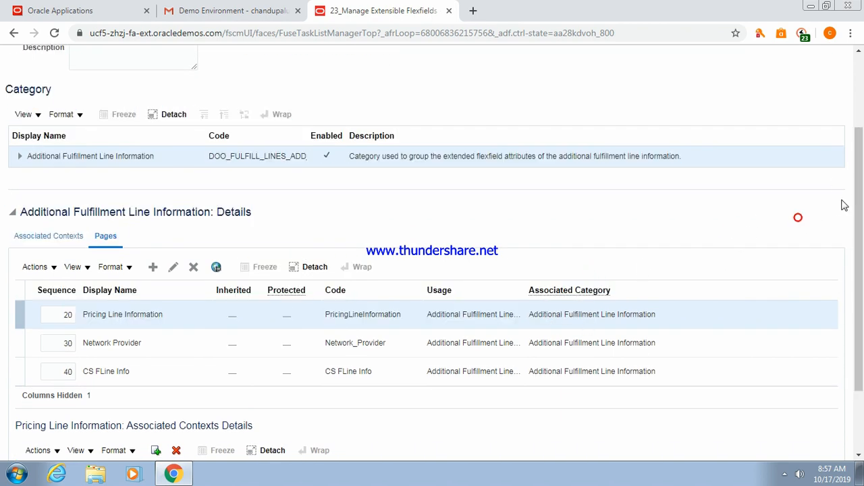
drag(857, 202, 863, 287)
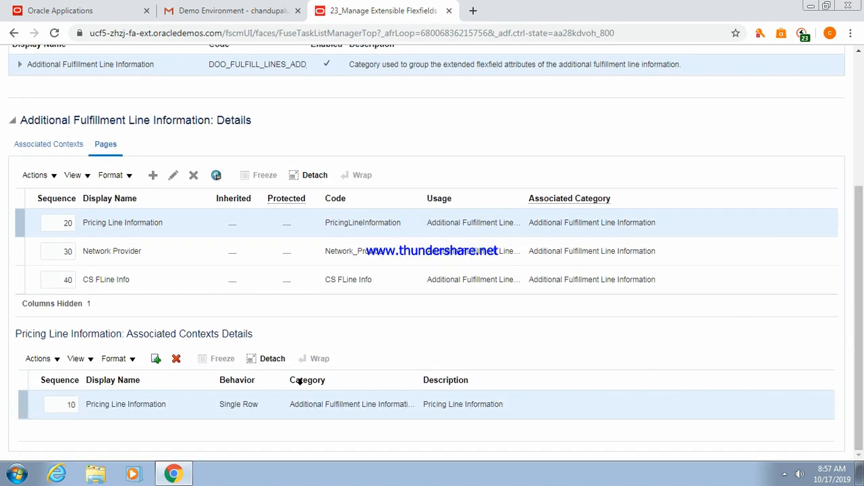
Attach CSFLContext1 to the CS FLine Info page via a 'CS' search and save.
click(118, 275)
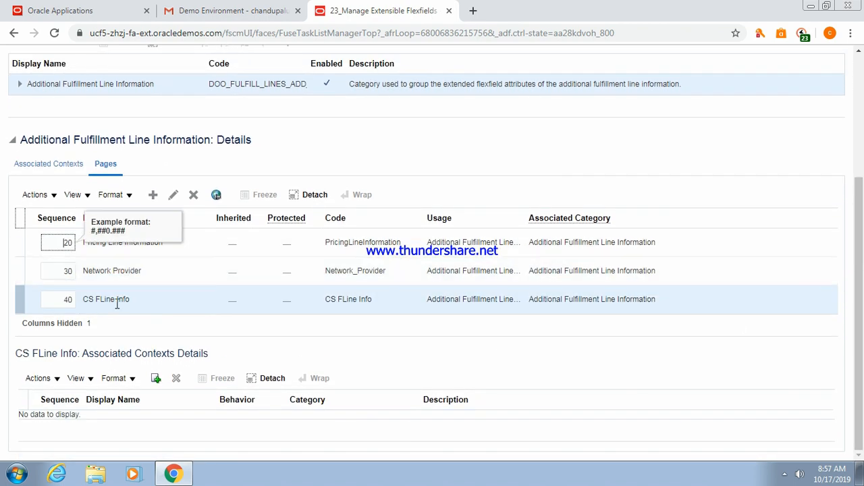
click(118, 304)
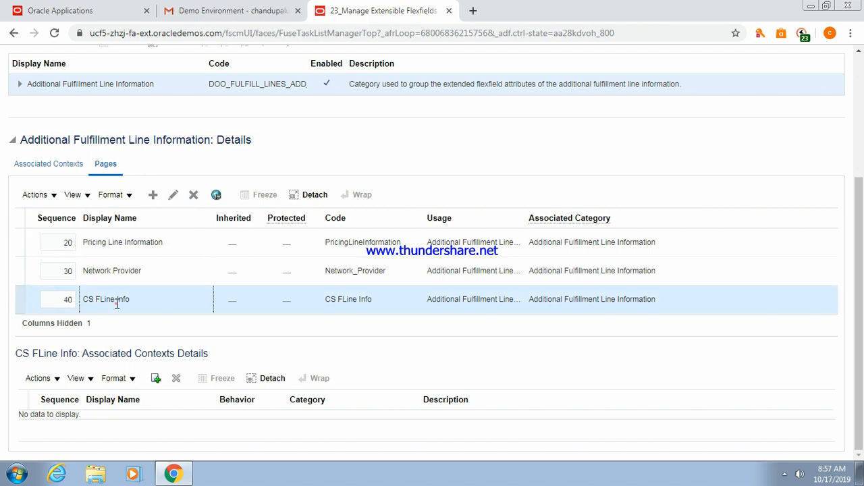
click(155, 380)
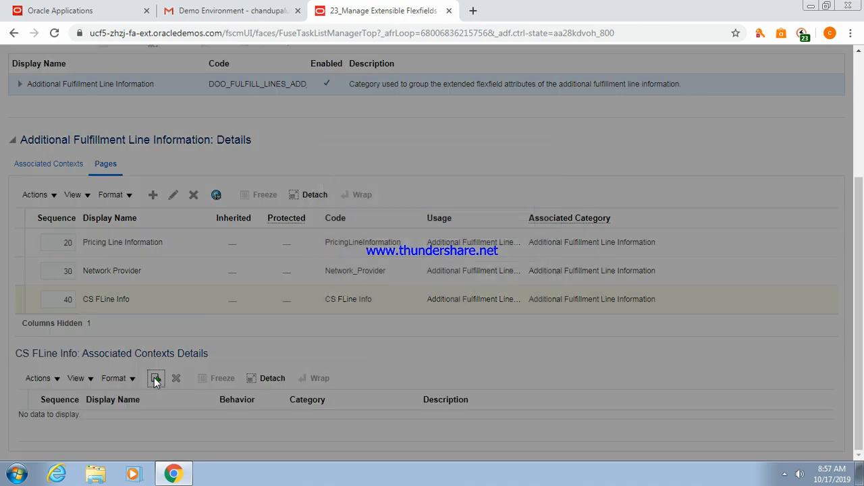
click(489, 279)
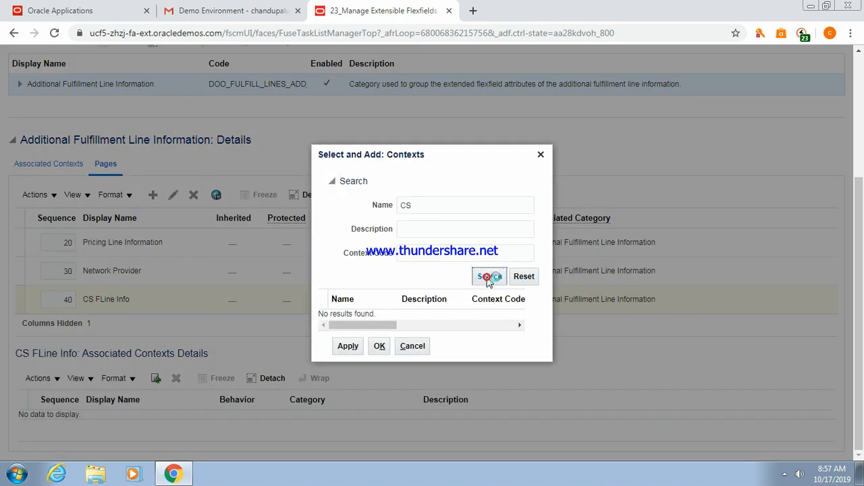
click(381, 315)
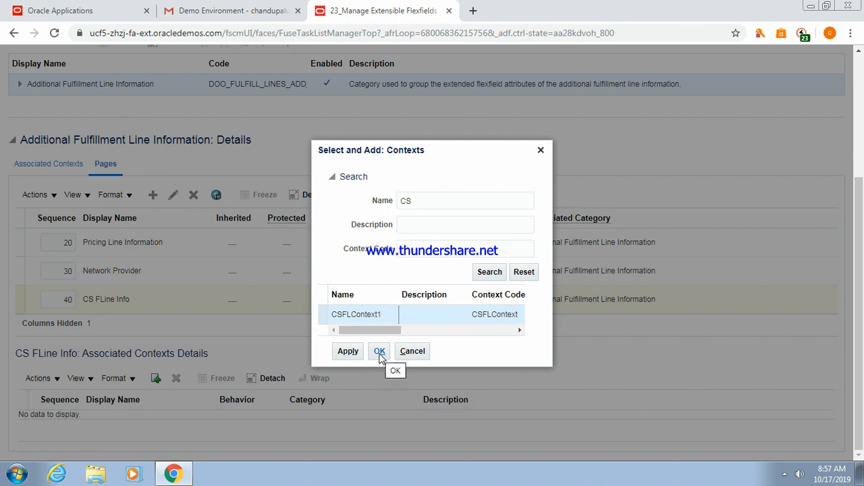
click(351, 353)
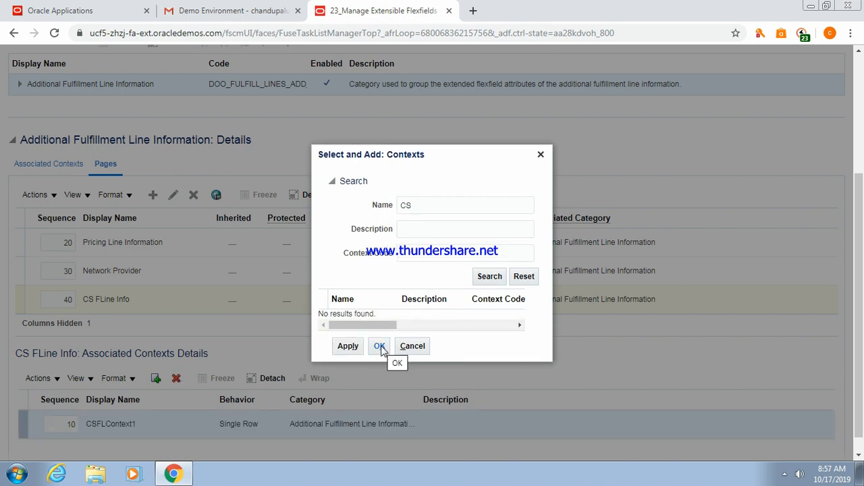
click(380, 347)
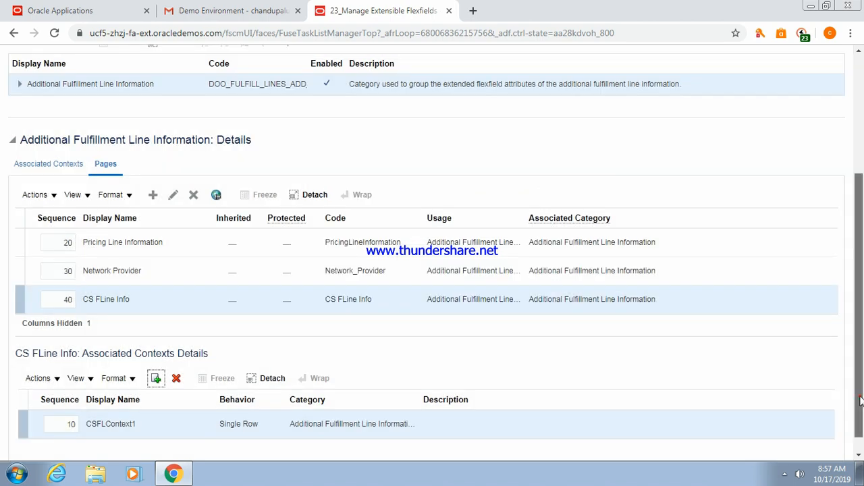
drag(861, 400, 856, 243)
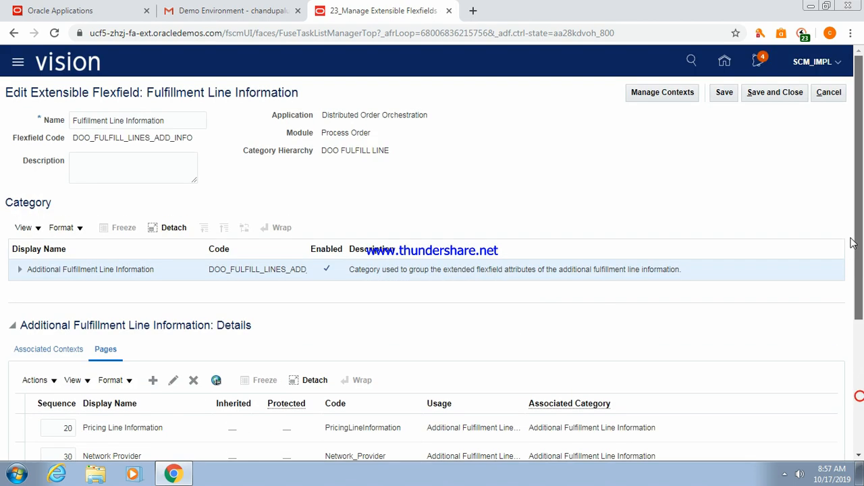
click(723, 94)
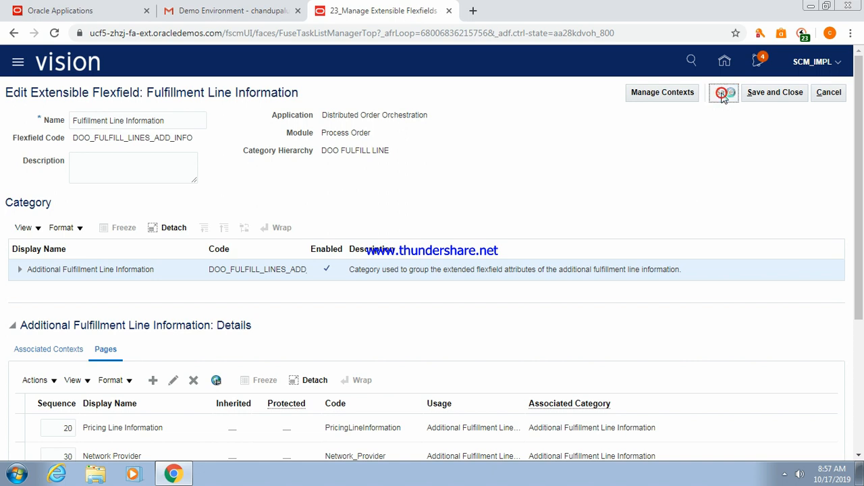
Save and close, then deploy Fulfillment Line Information (DOO_FULFILL_LINES_ADD_INFO) and dismiss the confirmation.
click(775, 95)
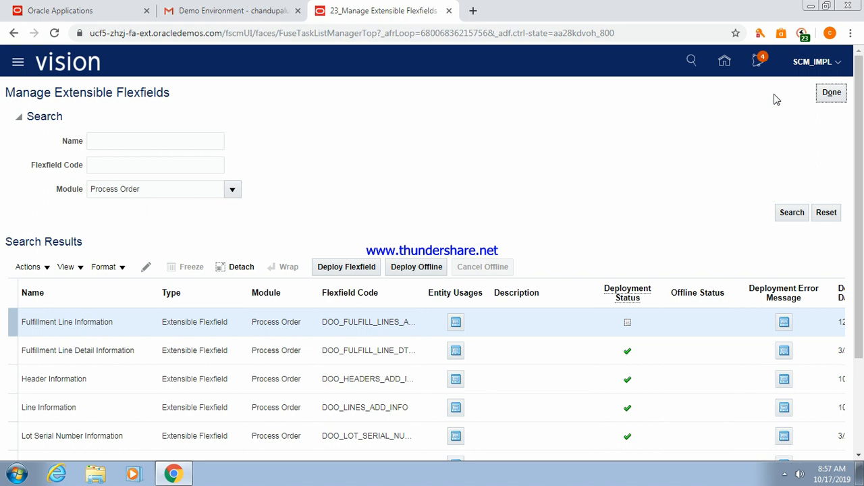
click(103, 323)
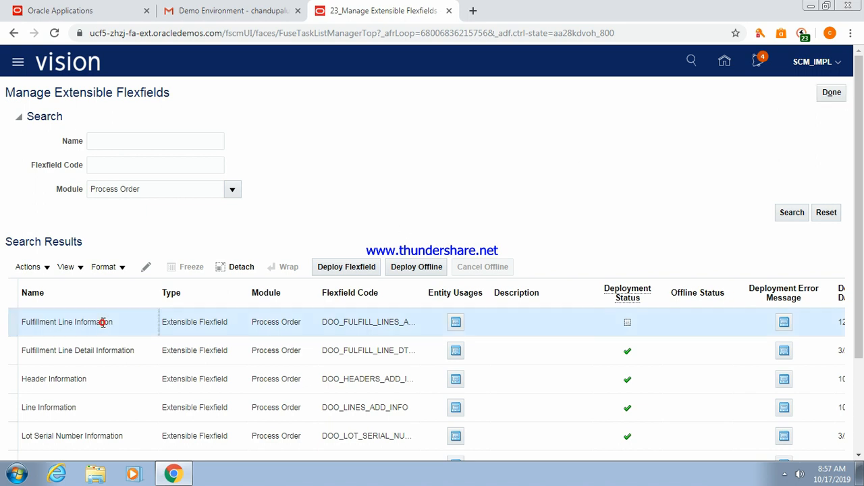
click(338, 265)
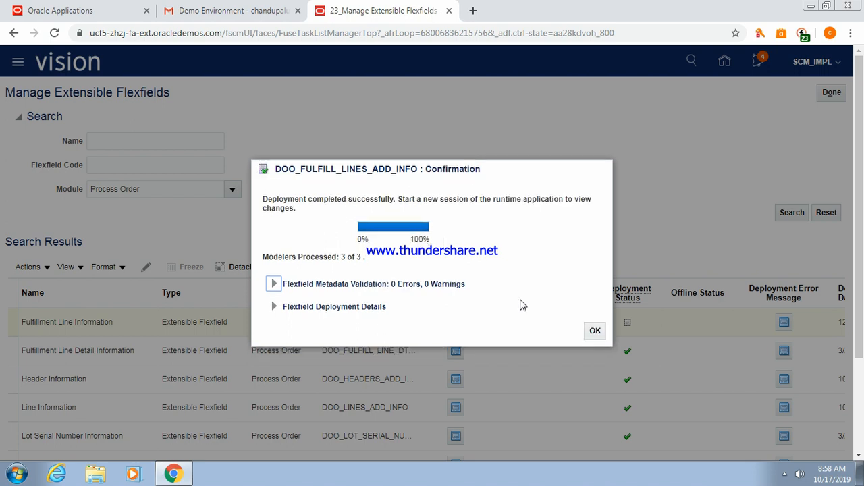
click(596, 332)
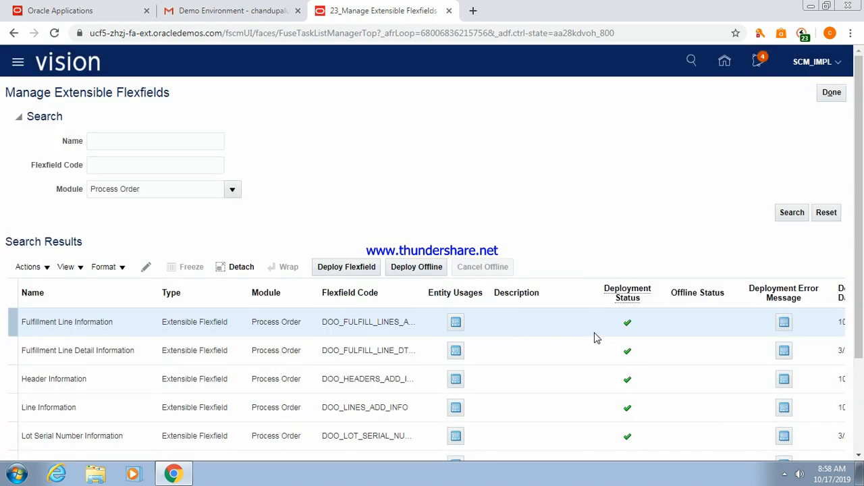
click(107, 351)
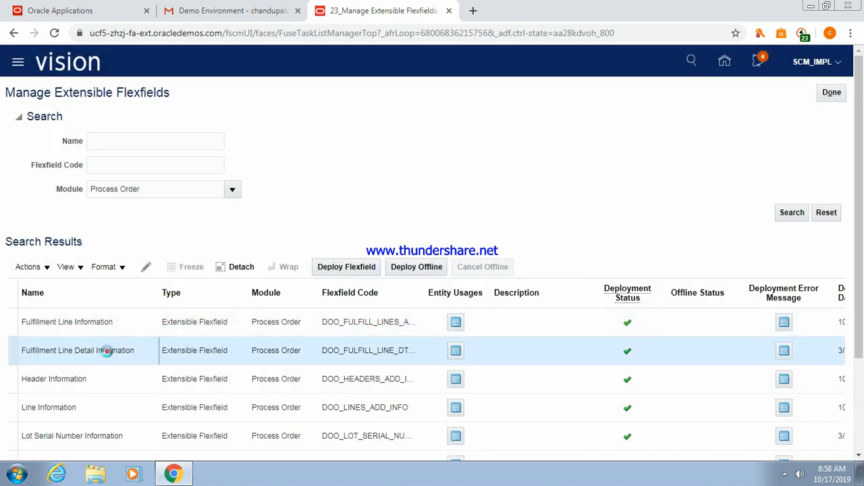
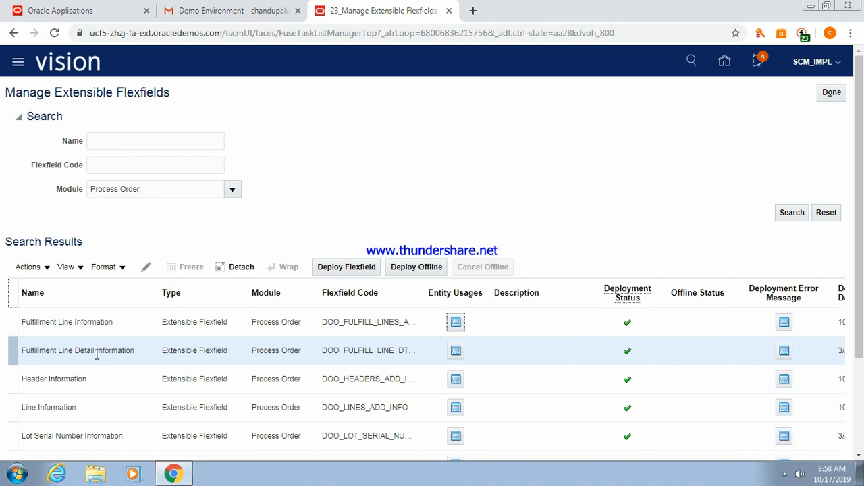
Edit Fulfillment Line Detail Information and go to Manage Contexts from its Additional Fulfillment Line Detail Information category.
click(146, 267)
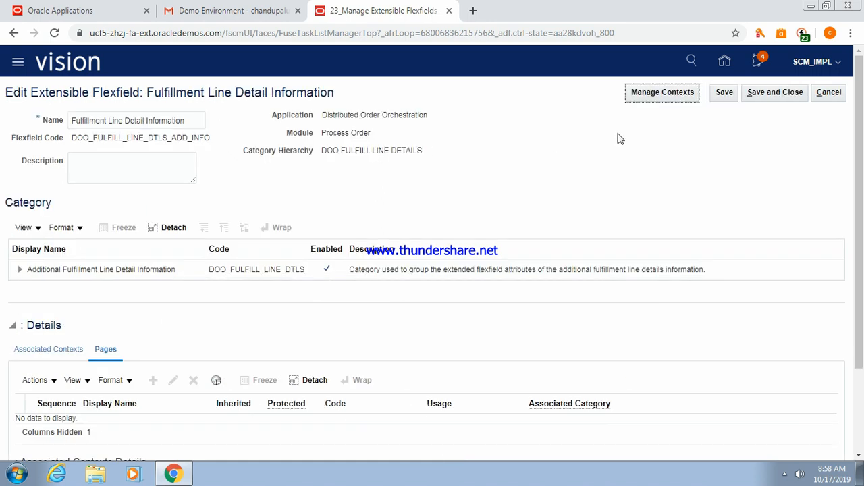
click(111, 270)
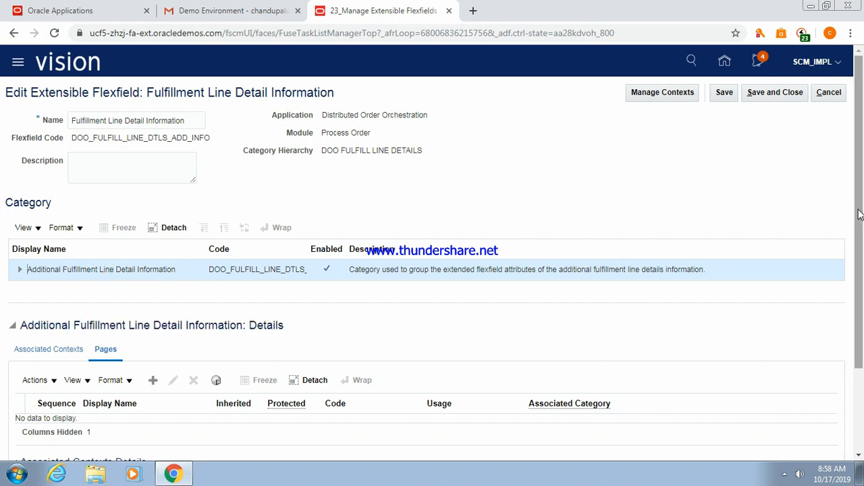
click(28, 351)
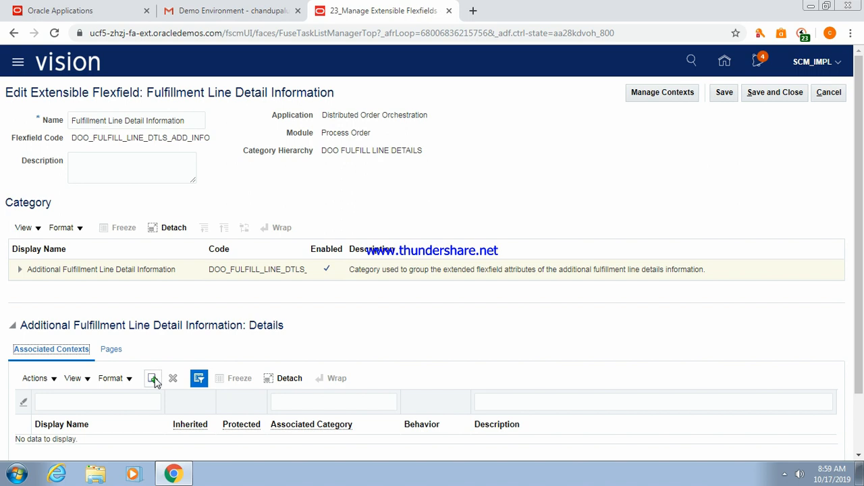
click(644, 95)
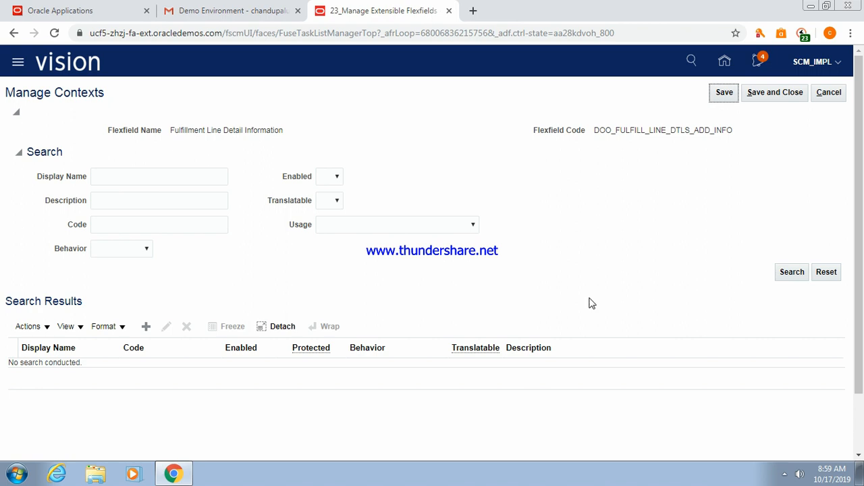
Create a new context named CSFLDContext with Single Row behavior.
click(146, 331)
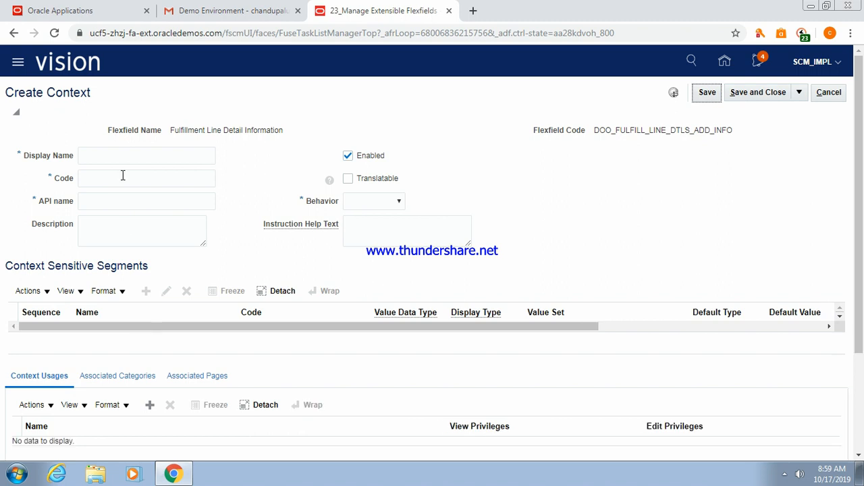
click(117, 151)
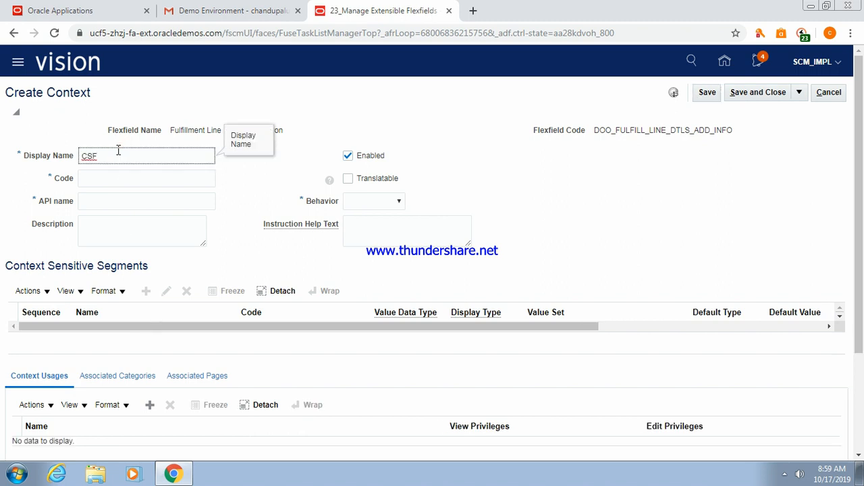
text(CSFLDContext)
key(Tab)
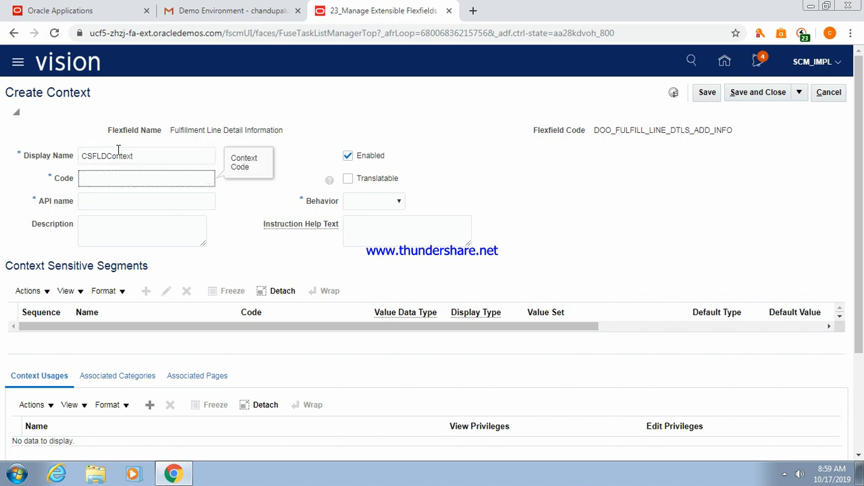
click(400, 201)
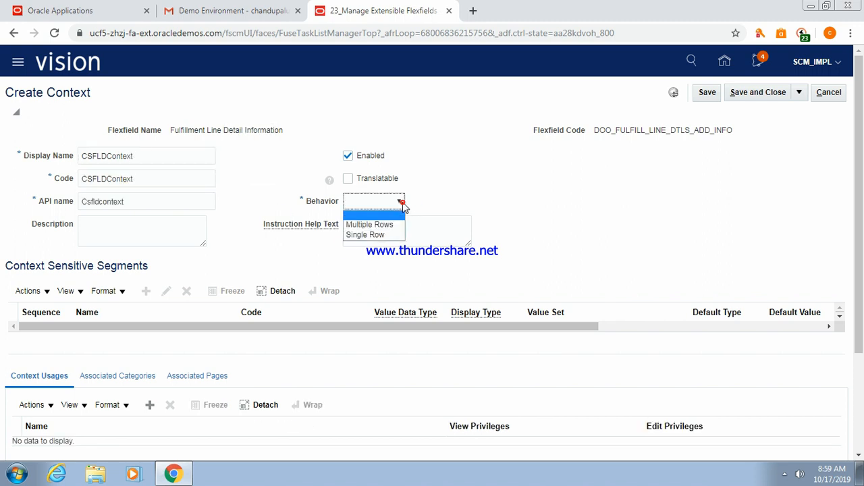
click(373, 234)
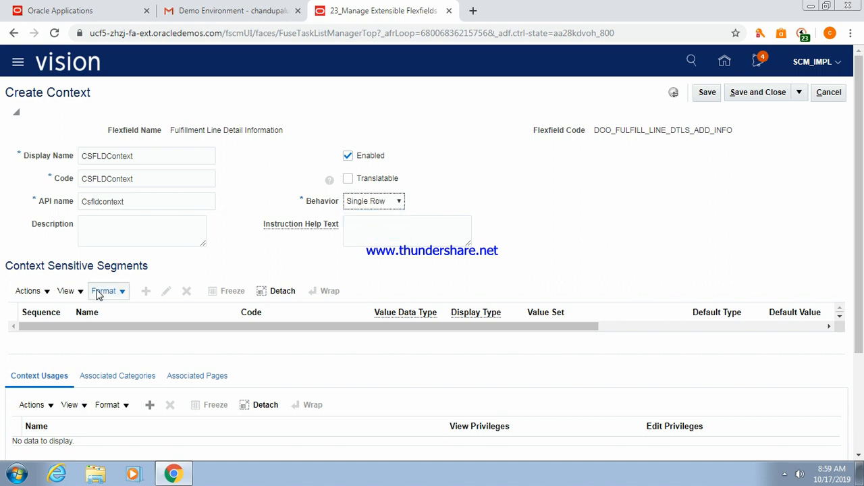
Add an Additional Fulfillment Line Detail Information context usage and save the context.
click(708, 95)
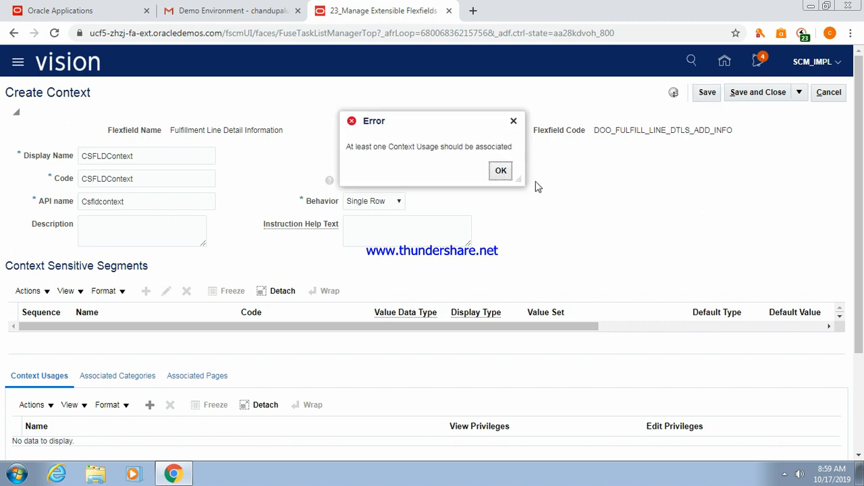
click(500, 171)
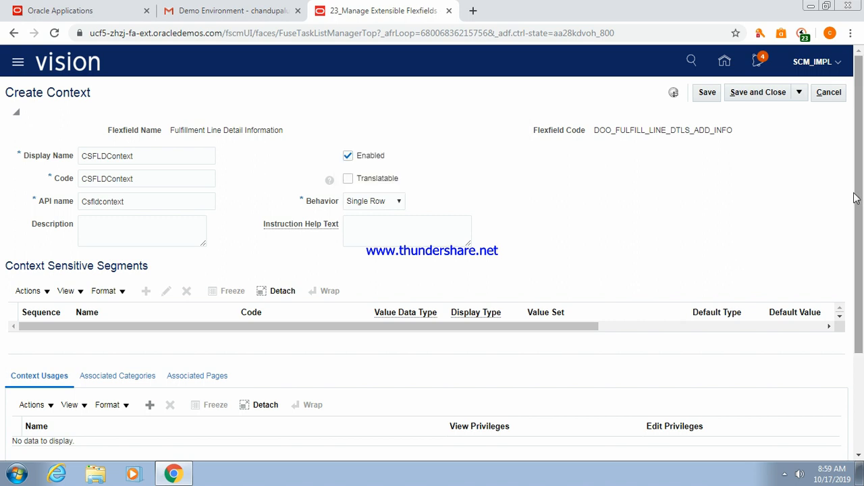
drag(855, 197, 856, 253)
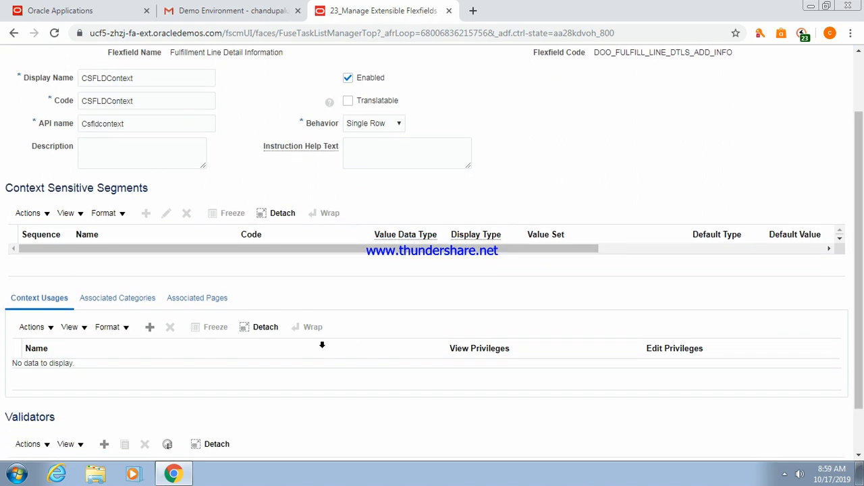
click(149, 327)
click(412, 372)
click(323, 396)
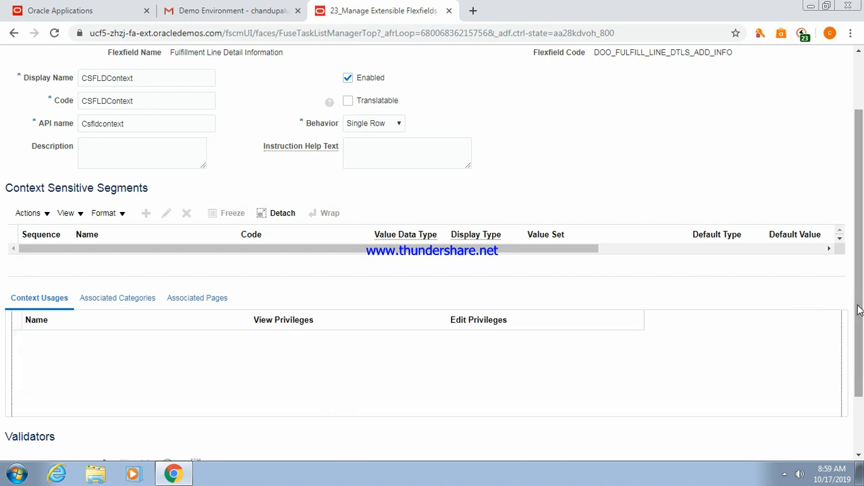
scroll(858, 309, up, 2)
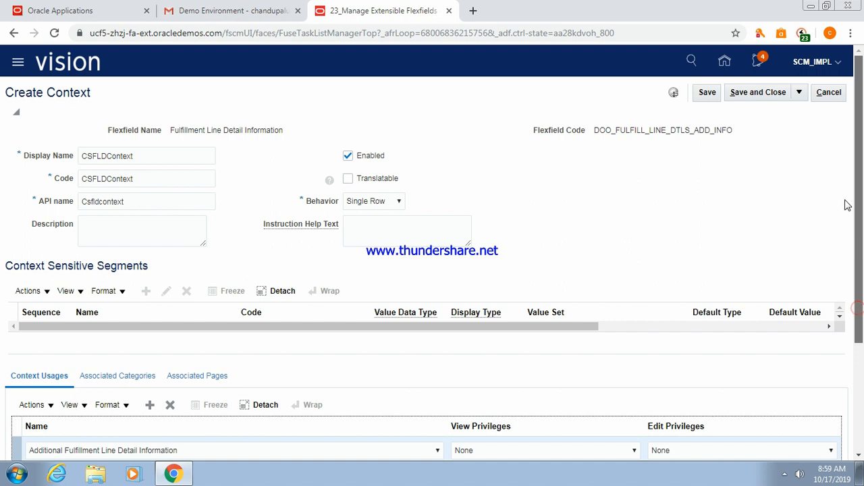
click(744, 94)
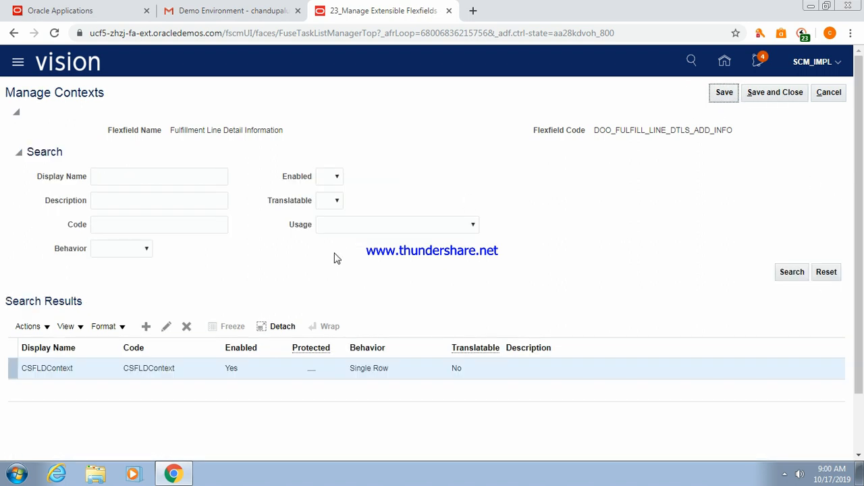
Edit CSFLDContext and add a context-sensitive segment named CSFlineDetailsSegment1.
click(65, 368)
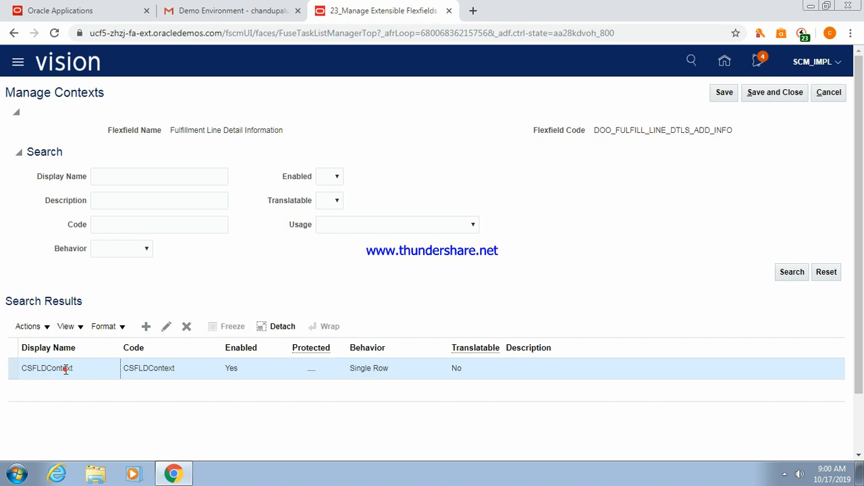
click(167, 326)
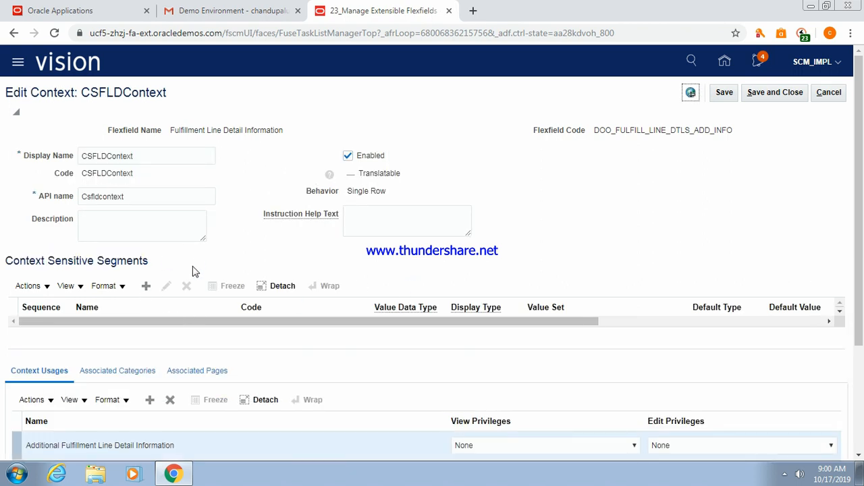
click(145, 288)
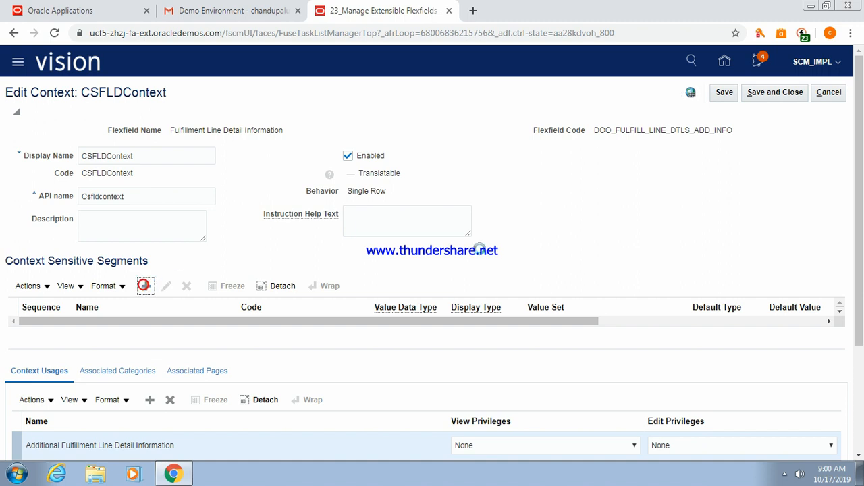
click(210, 174)
text(CSFlineDetai)
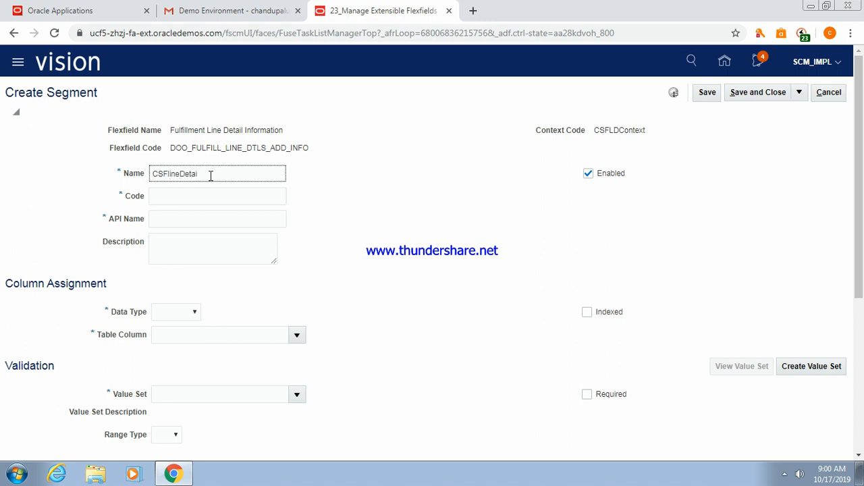
text(l)
key(BackSpace)
key(BackSpace)
text(ilsSegment1)
key(Tab)
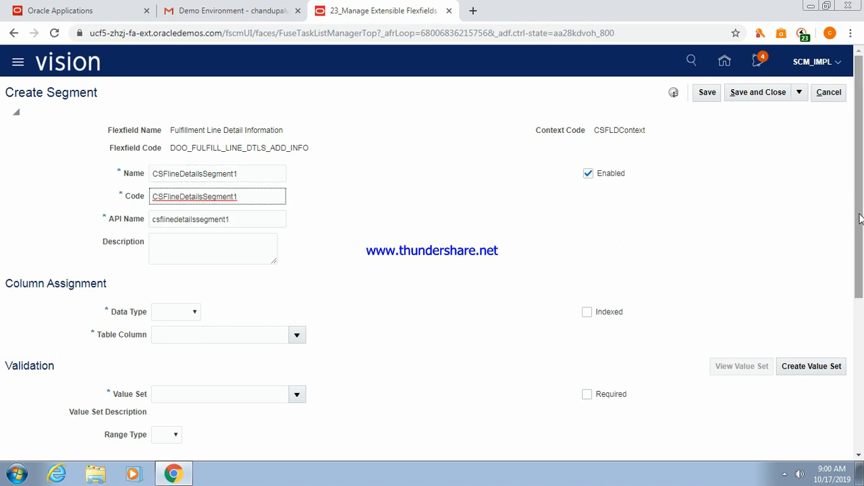
Make the segment Character type on table column ATTRIBUTE_CHAR1.
scroll(858, 209, down, 1)
click(195, 257)
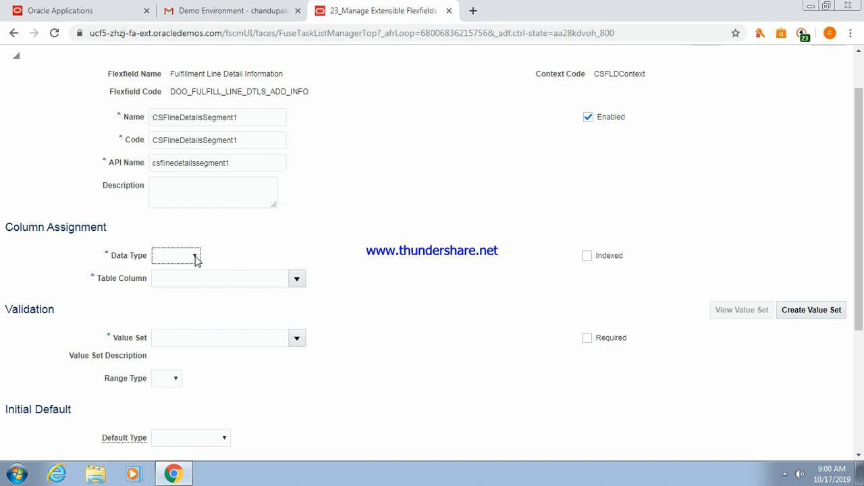
click(170, 279)
click(203, 278)
text(30ATTRIBUTE_CHAR1)
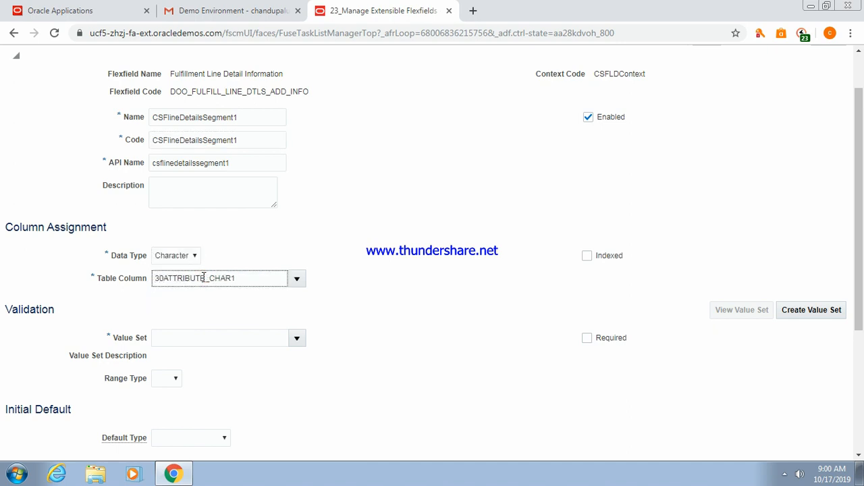
click(201, 278)
key(BackSpace)
key(BackSpace)
key(ctrl+z)
key(ctrl+z)
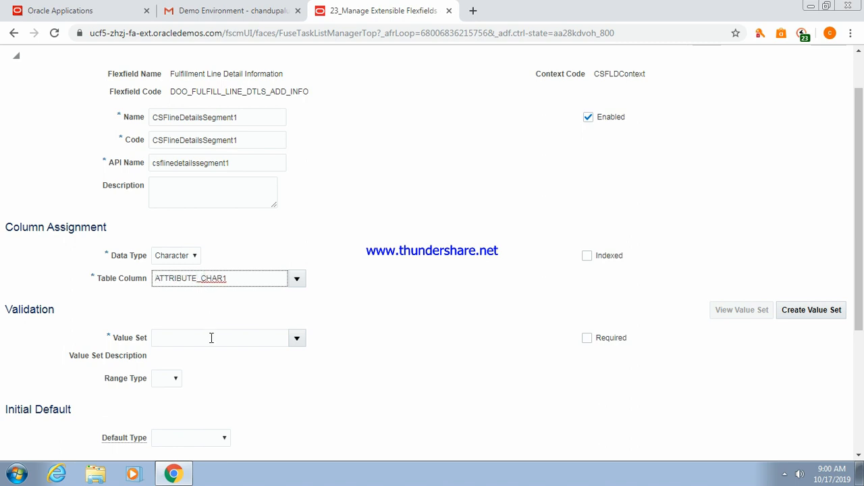
Assign the 30 Characters value set, then save the segment and the context.
click(206, 339)
text(30)
key(Tab)
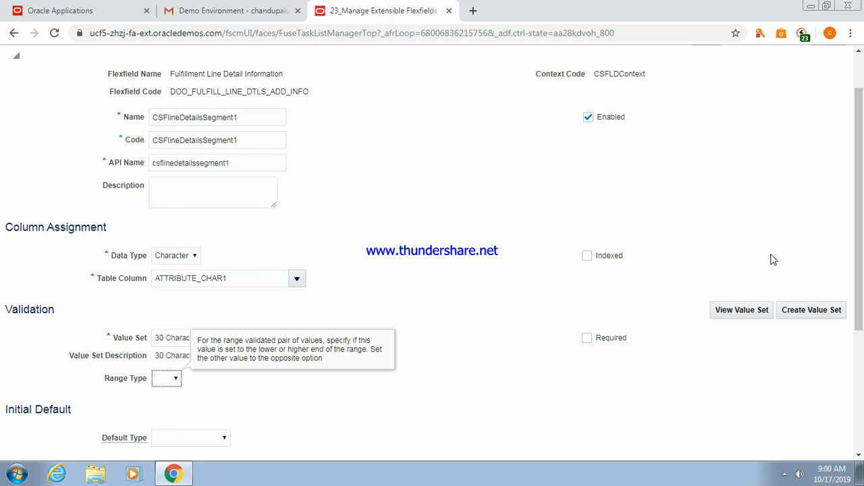
drag(859, 252, 860, 206)
click(748, 92)
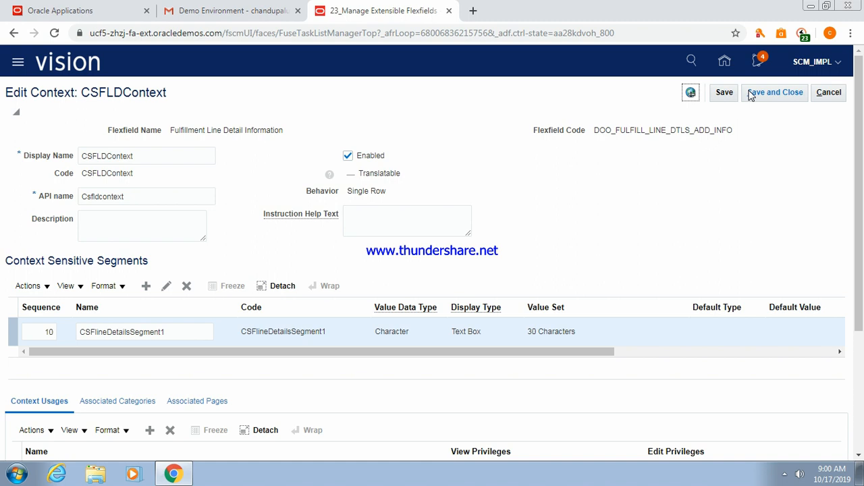
click(770, 93)
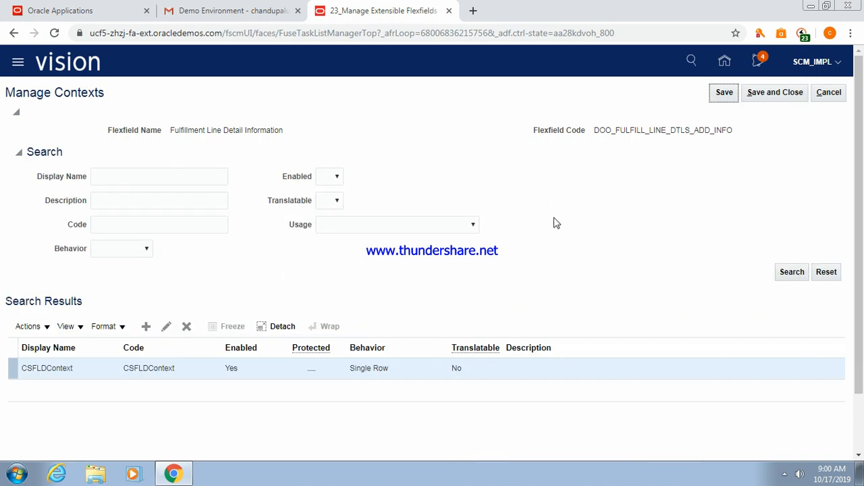
Associate CSFLDContext with the Additional Fulfillment Line Detail Information category via a 'CS' search.
click(774, 93)
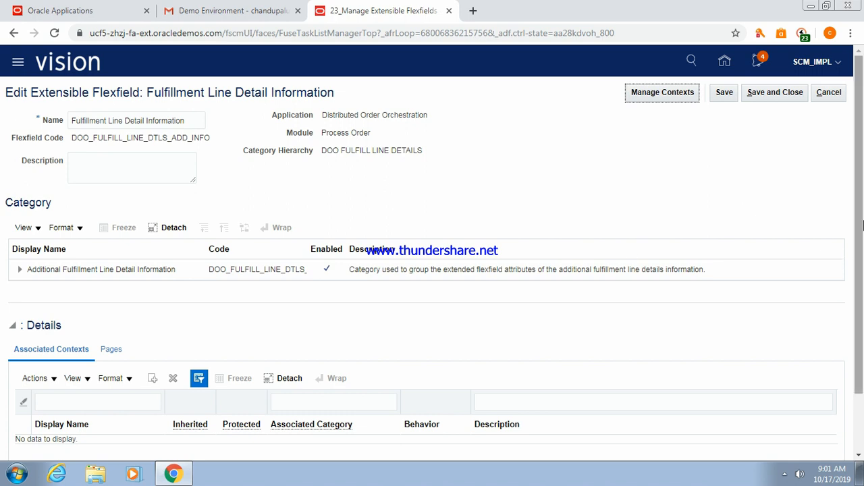
scroll(861, 206, down, 2)
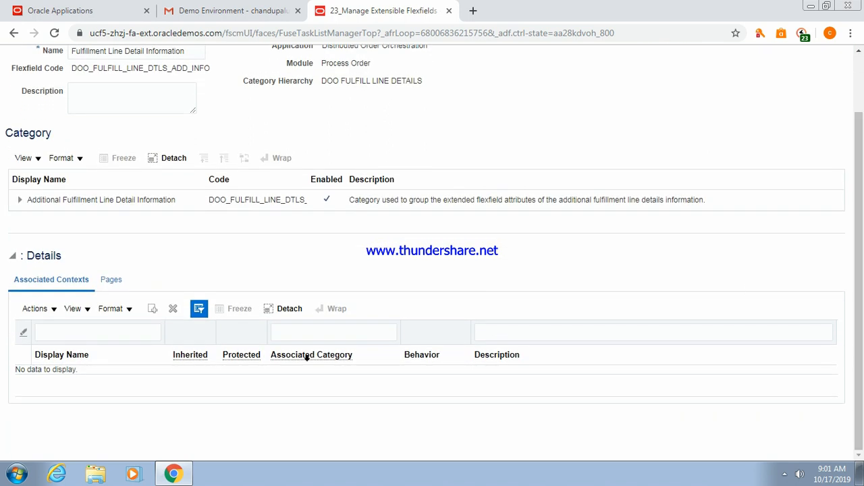
click(90, 201)
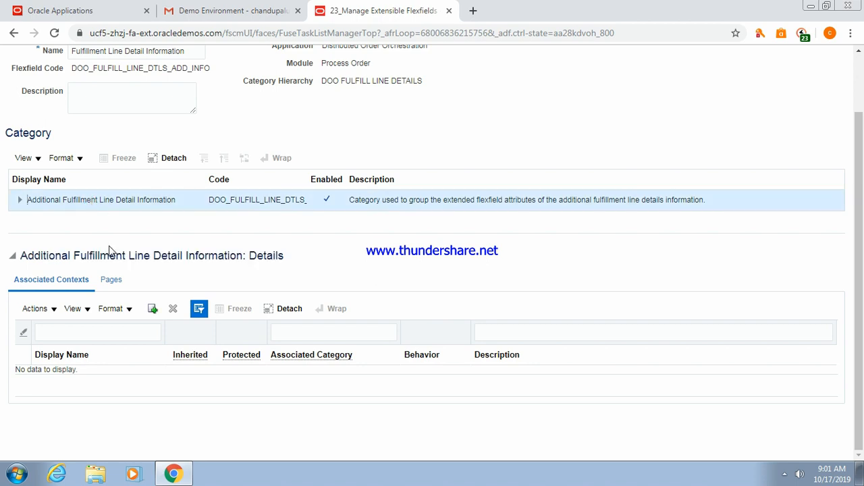
click(152, 310)
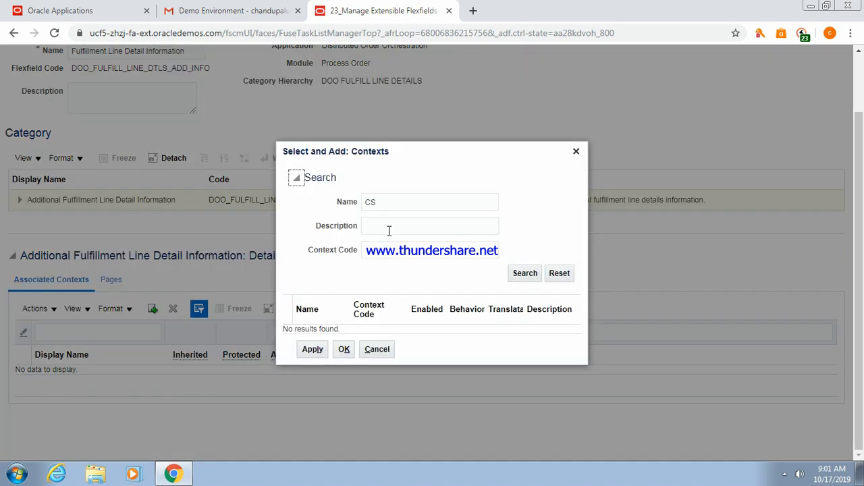
click(519, 277)
click(413, 328)
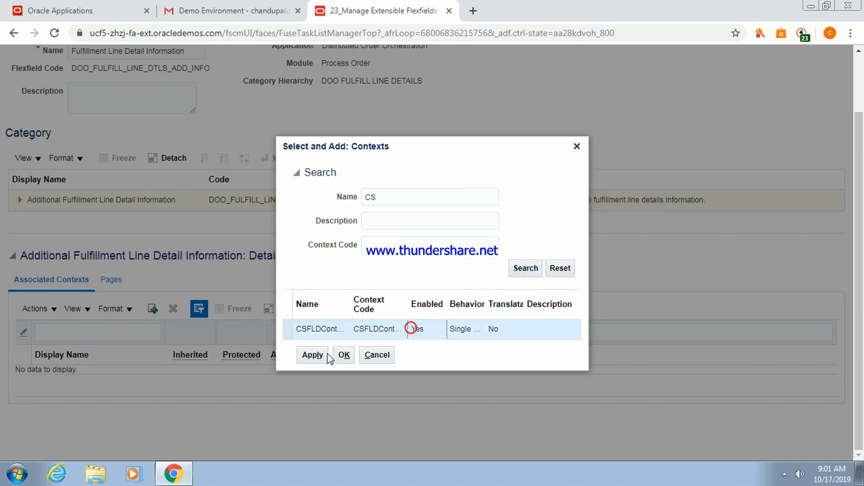
click(307, 361)
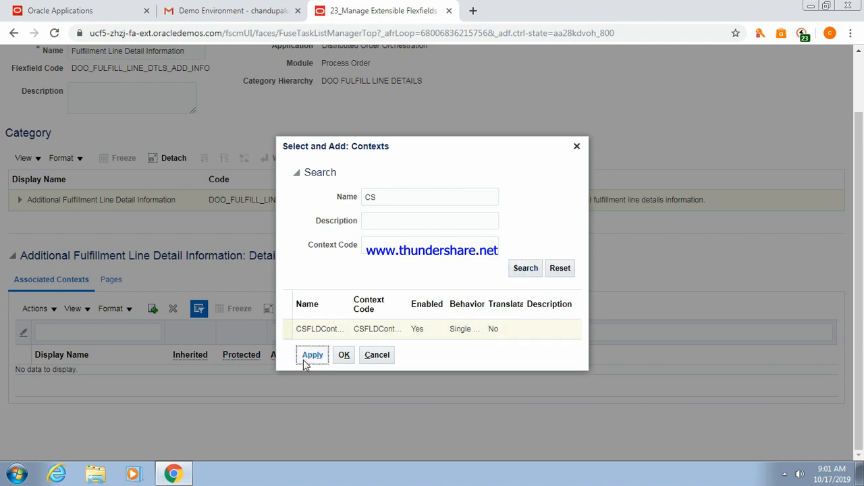
click(344, 350)
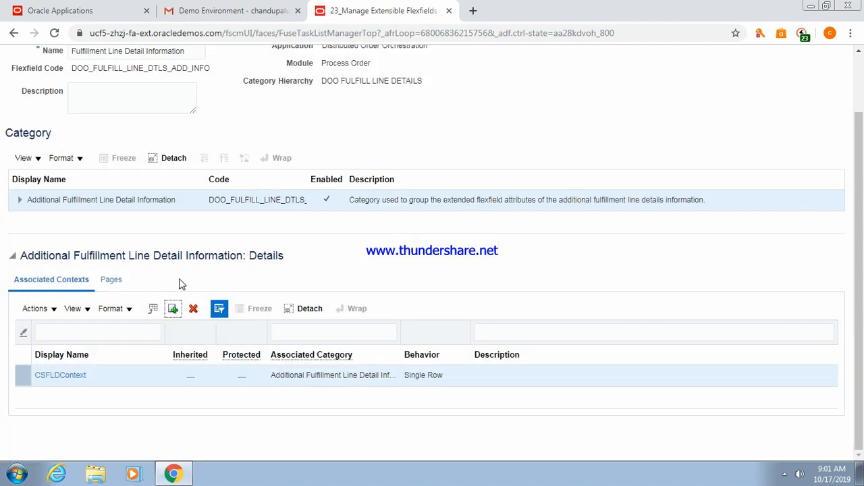
click(112, 280)
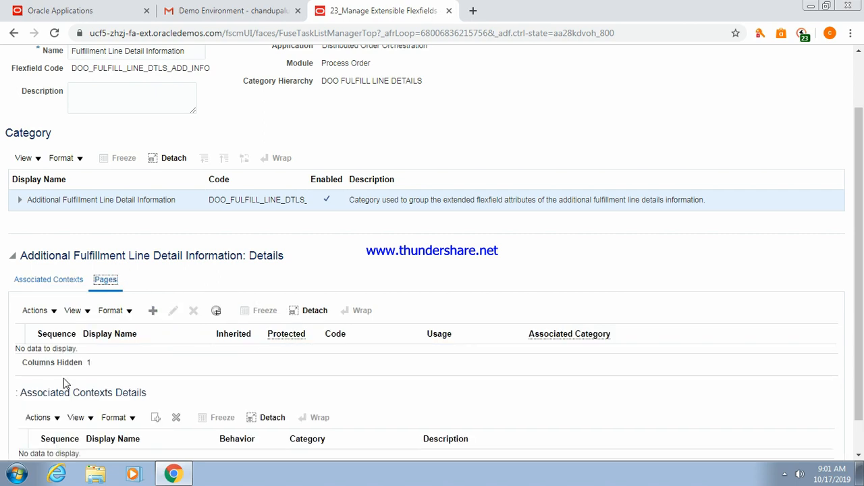
Add page CSFline Details Info with Additional Fulfillment Line Detail Information usage and save the flexfield.
click(152, 312)
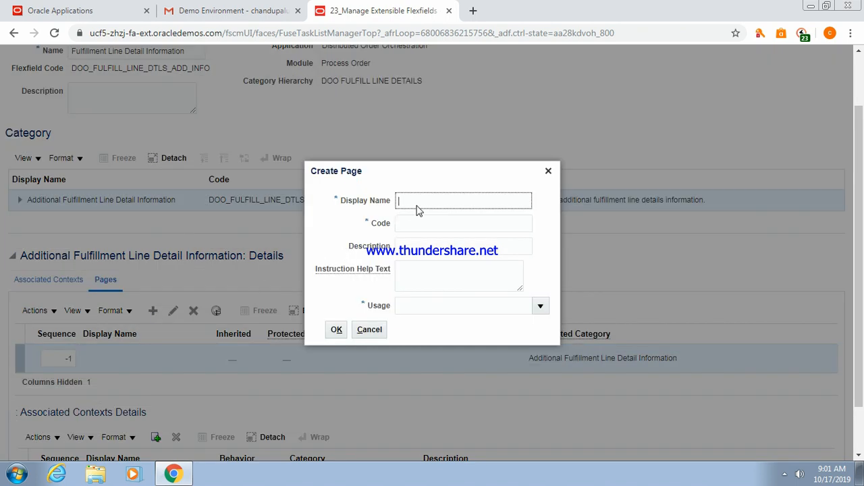
click(418, 202)
text(CSFline Details Info)
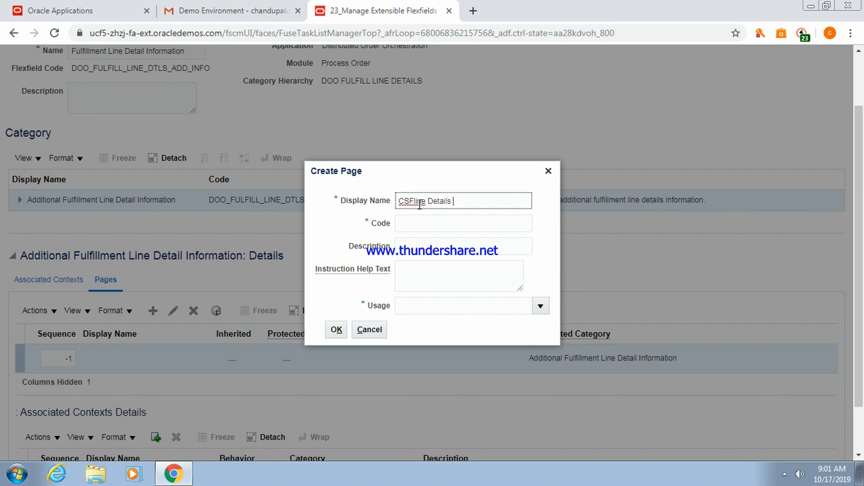
click(424, 219)
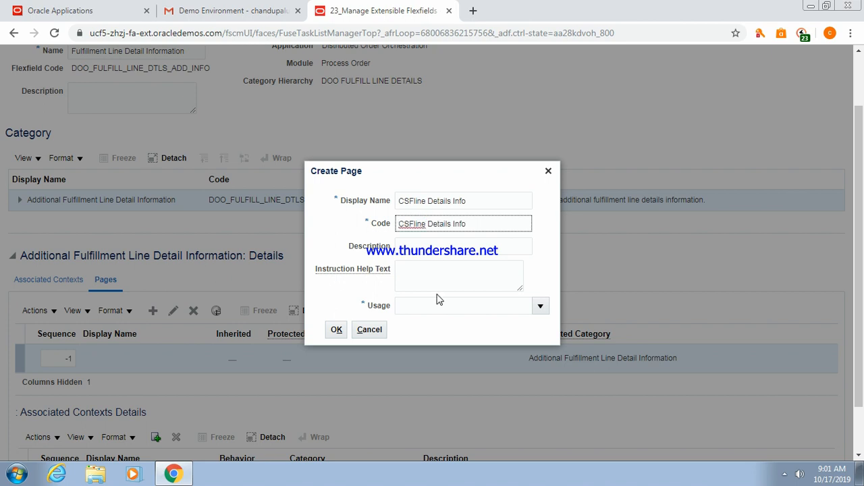
click(441, 305)
click(544, 306)
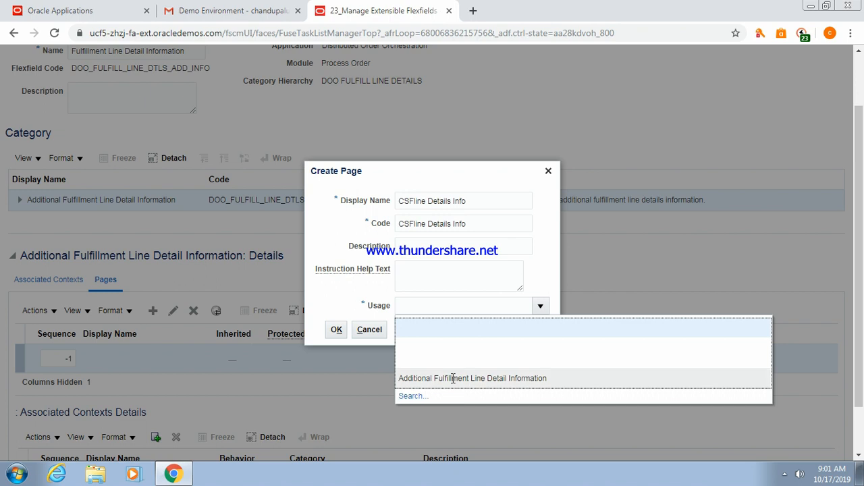
click(452, 378)
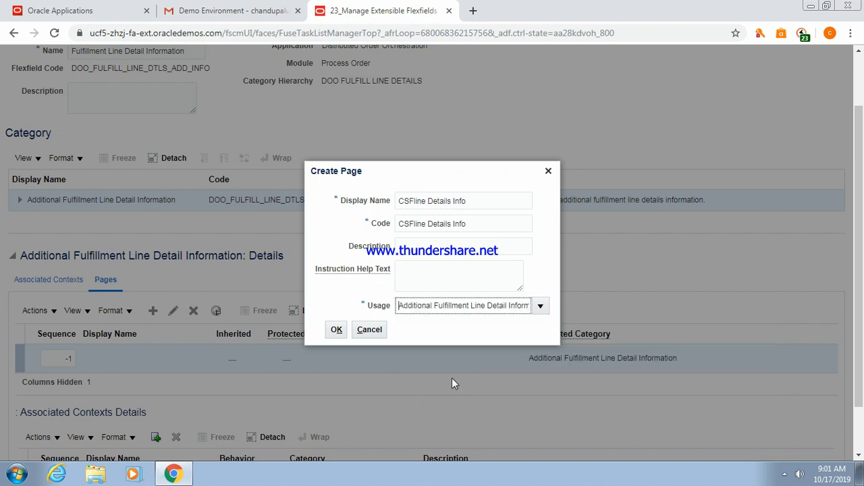
click(333, 333)
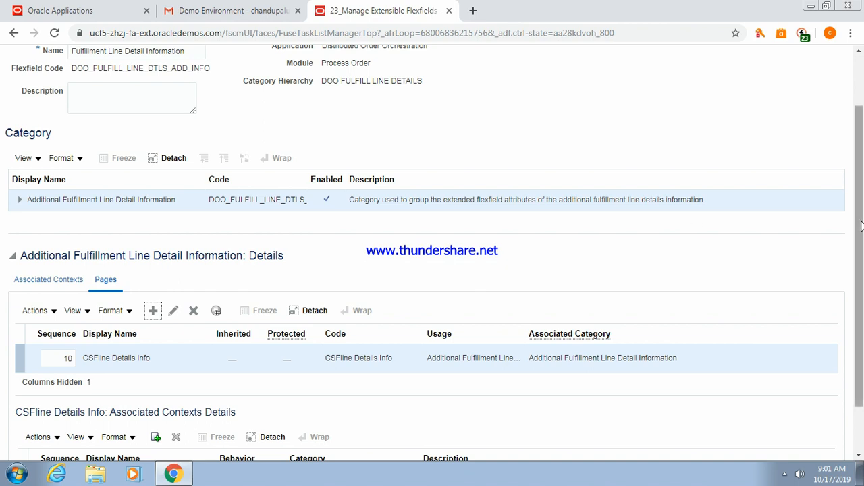
mouse_move(861, 226)
mouse_down()
mouse_move(862, 309)
mouse_move(861, 227)
mouse_up()
click(727, 77)
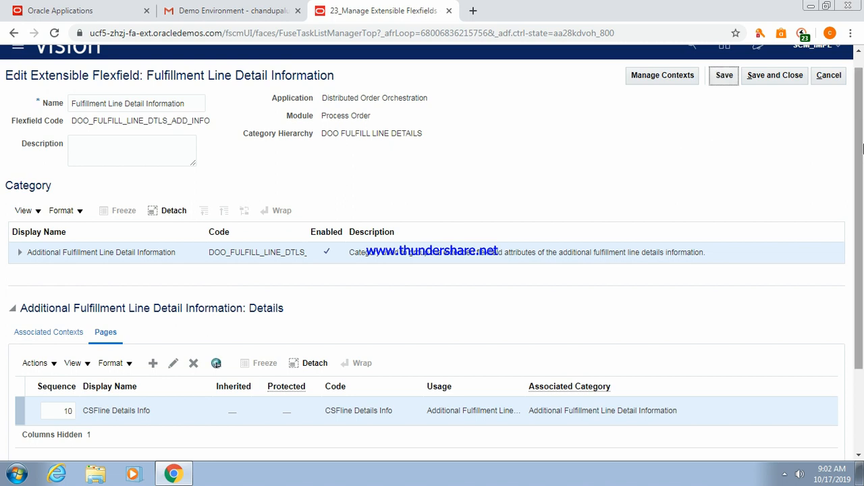
drag(862, 166, 862, 247)
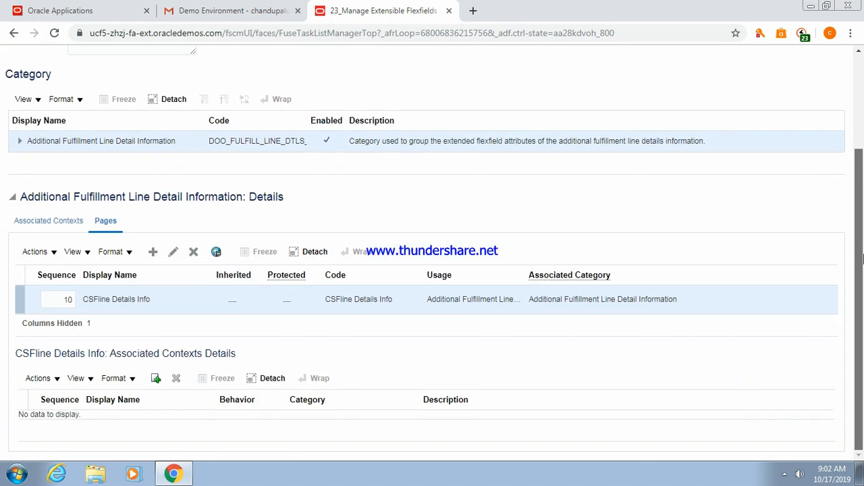
Attach CSFLDContext to the CSFline Details Info page via a 'CS' search.
click(155, 381)
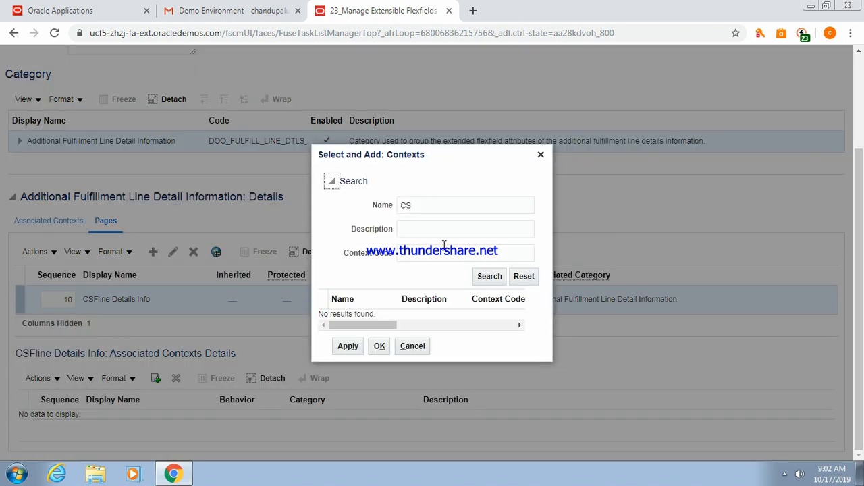
click(489, 277)
click(410, 316)
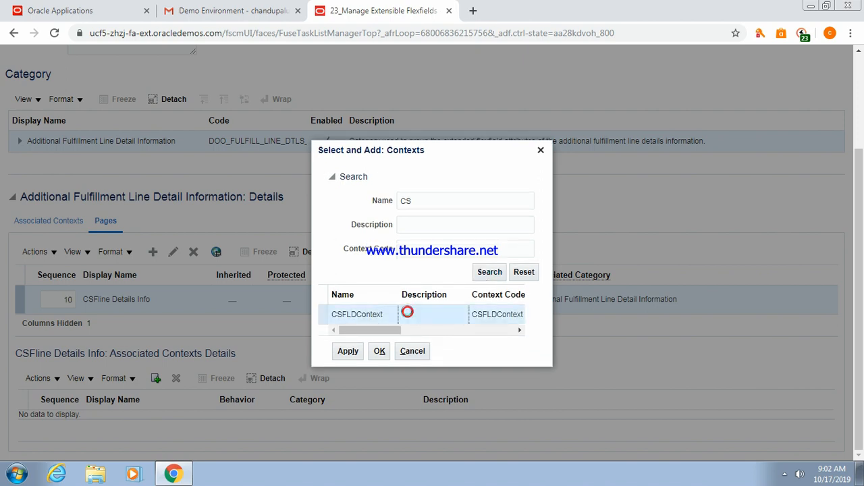
click(348, 353)
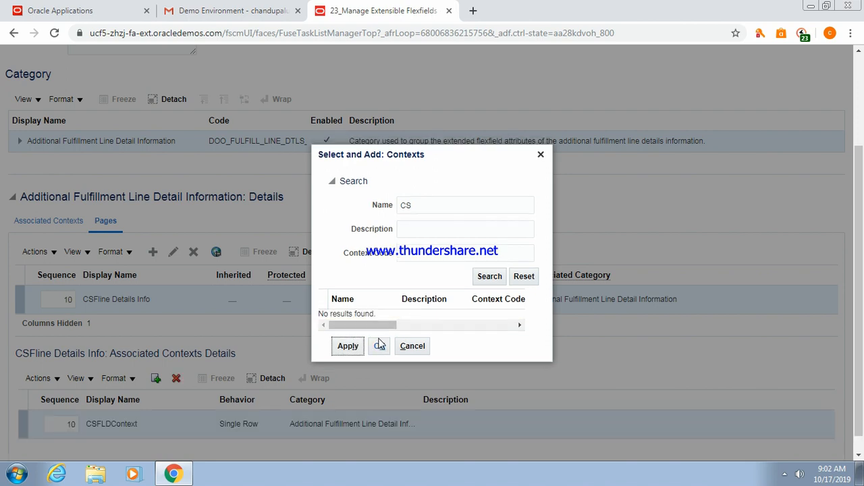
click(380, 346)
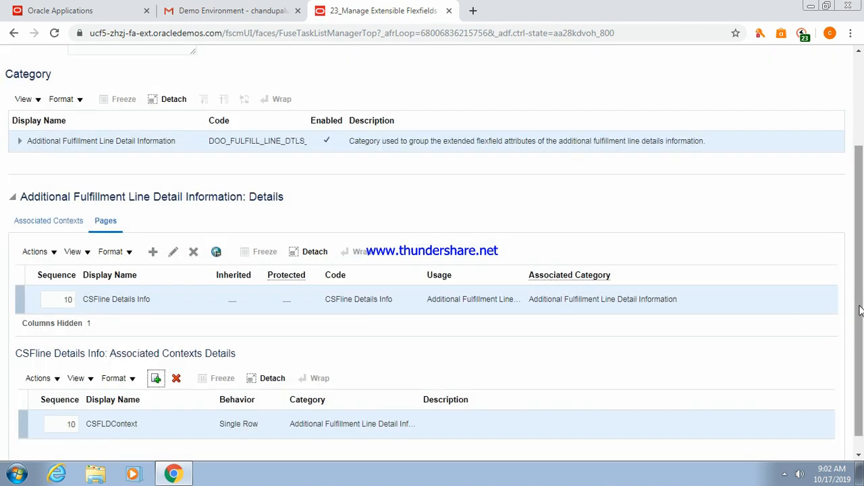
drag(859, 307, 857, 193)
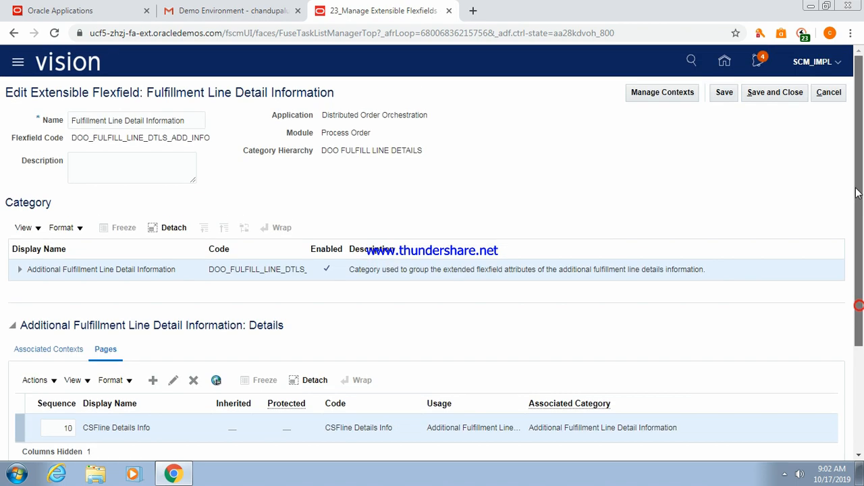
Save and close, then deploy Fulfillment Line Detail Information and dismiss the confirmation.
click(776, 95)
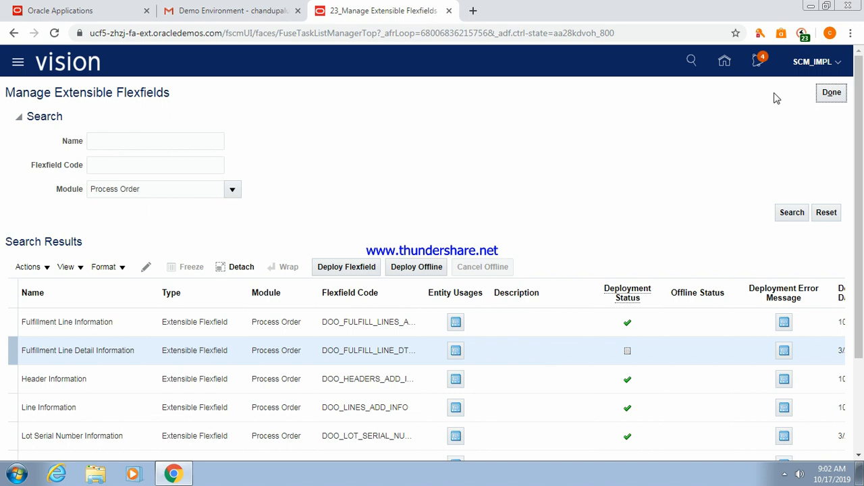
click(107, 348)
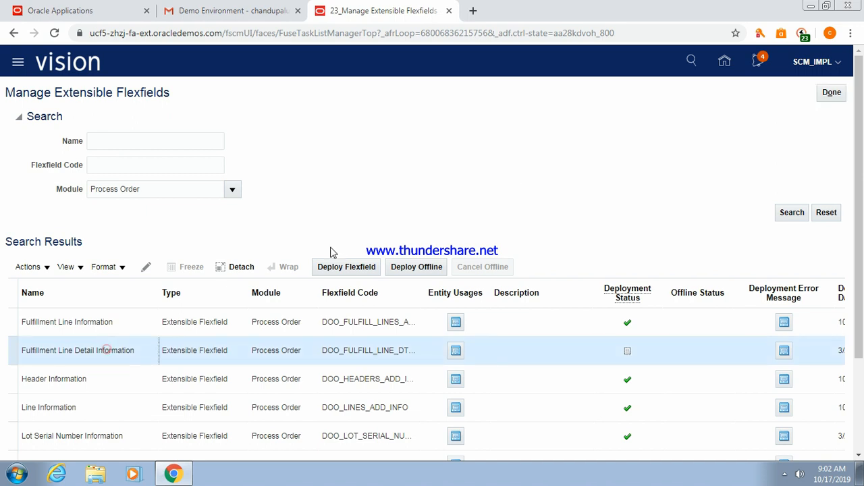
click(347, 266)
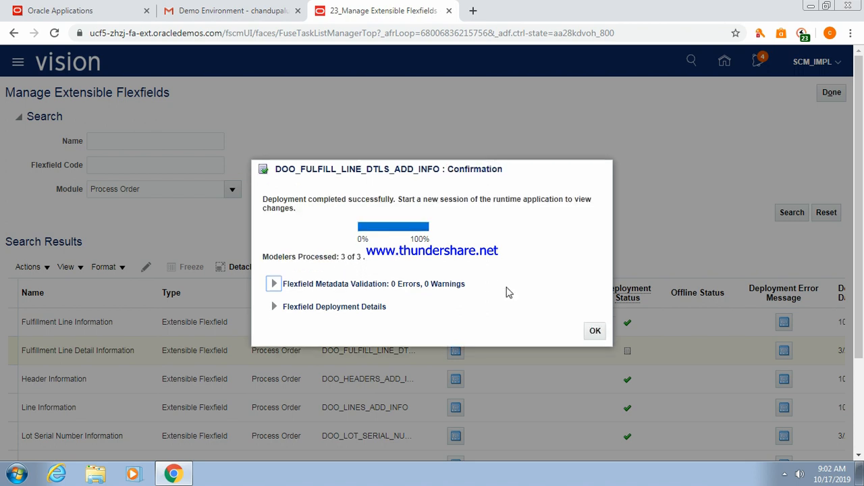
click(592, 332)
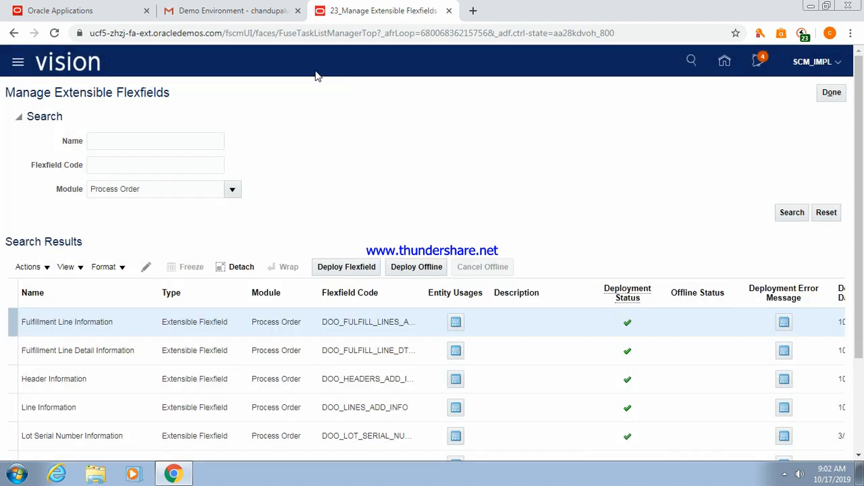
From the Home page, open Order Management and start a new order.
click(724, 64)
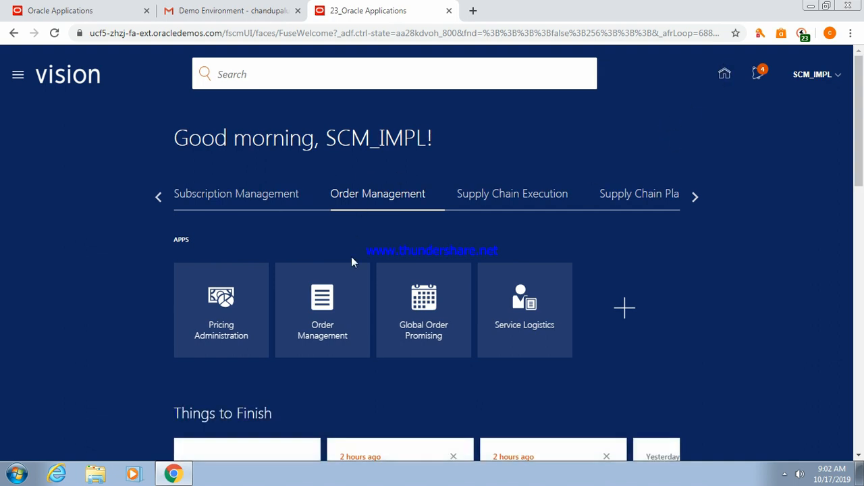
click(322, 302)
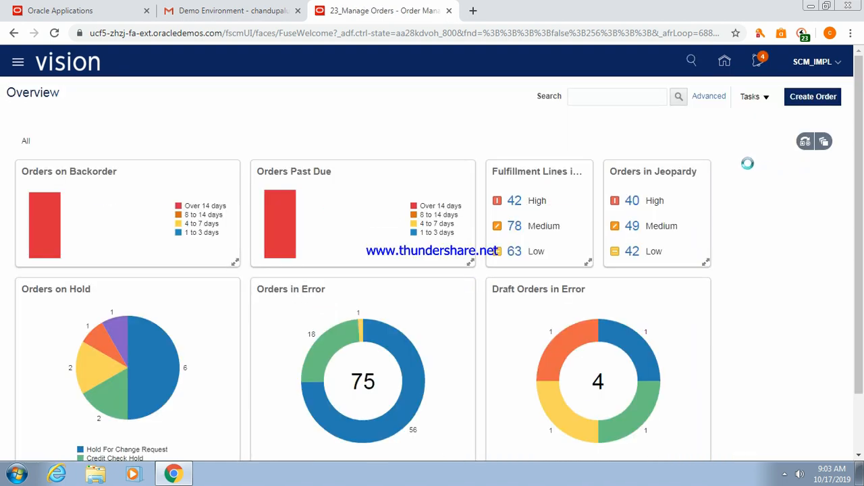
click(814, 96)
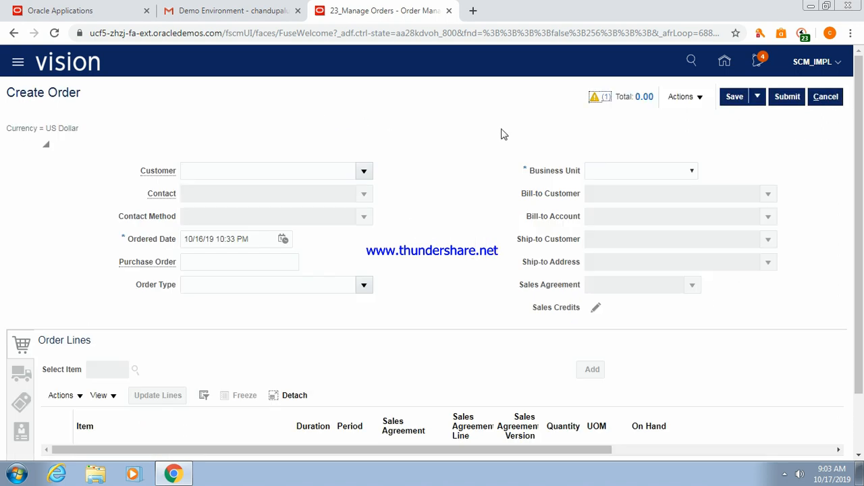
Set the order's business unit to US1 Business Unit.
click(691, 172)
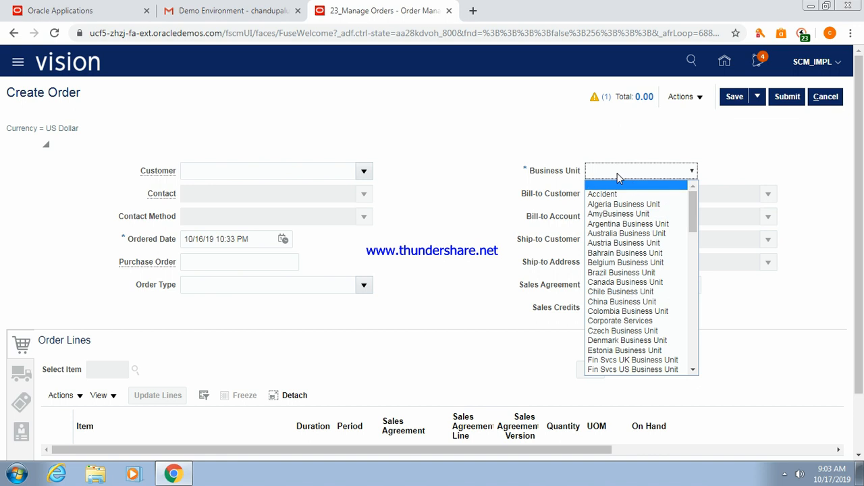
text(usiness Unit)
click(693, 370)
click(695, 370)
click(694, 369)
click(694, 369)
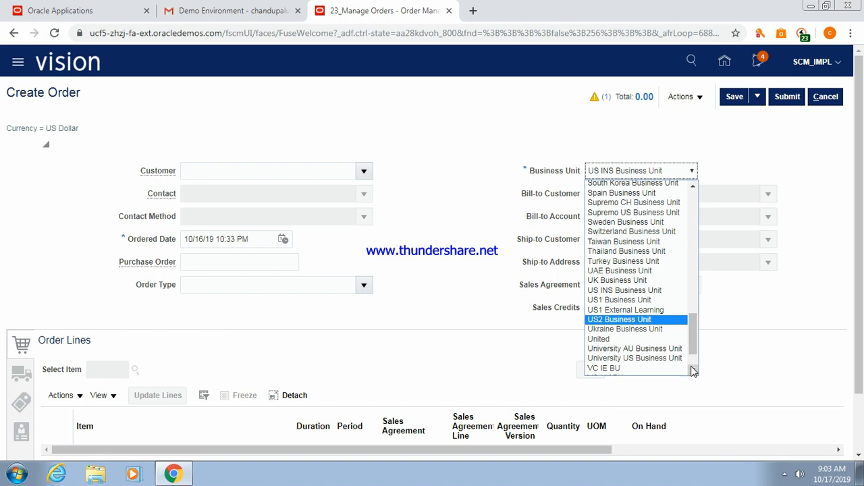
click(635, 299)
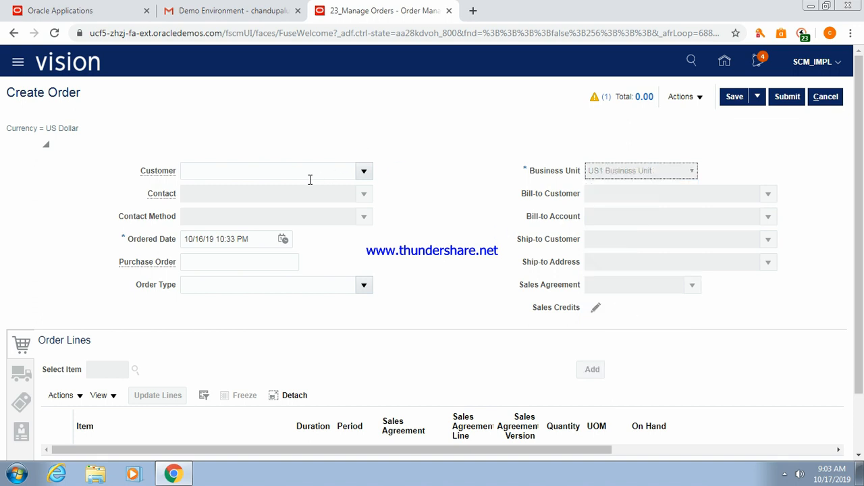
Choose Computer Service and Rentals as the order's customer.
click(289, 168)
text(Comp)
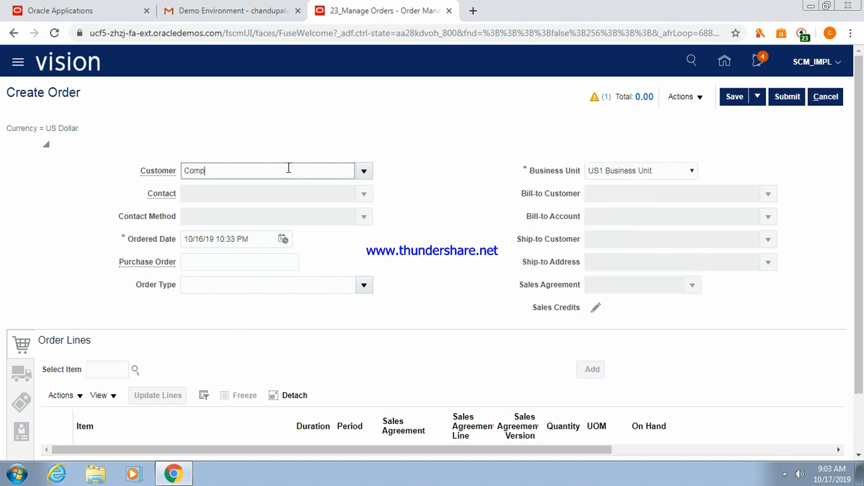
text(uter Se)
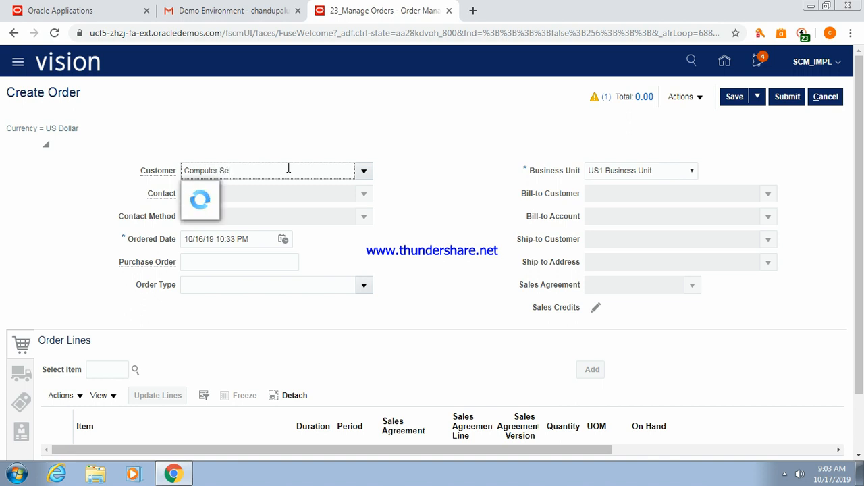
click(272, 192)
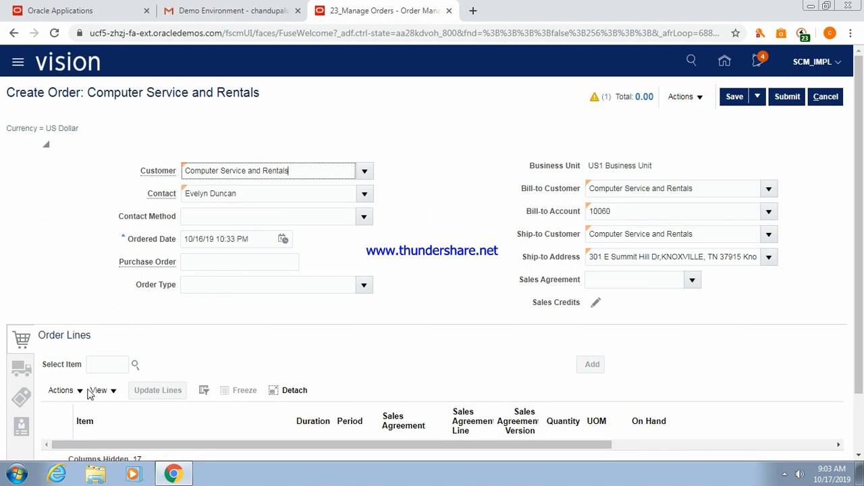
Search 'Laptop' and add the Sentinel UM-4500 Laptop (AS95001) as order line 1.
click(136, 365)
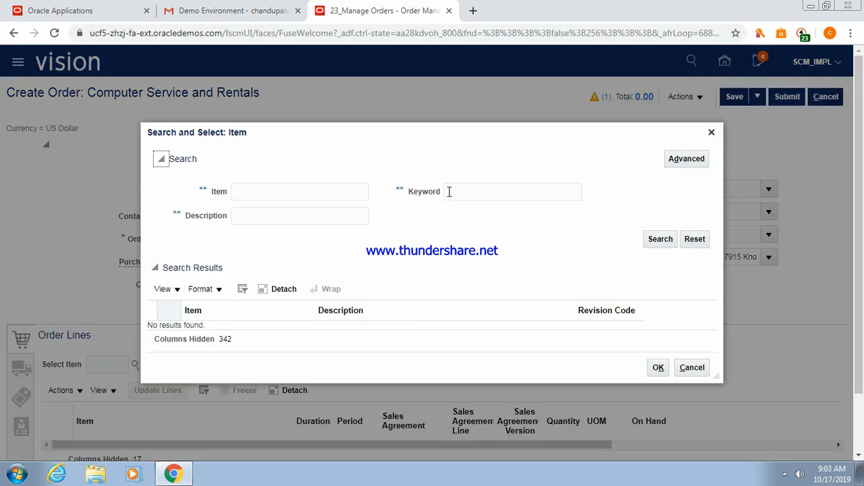
click(474, 188)
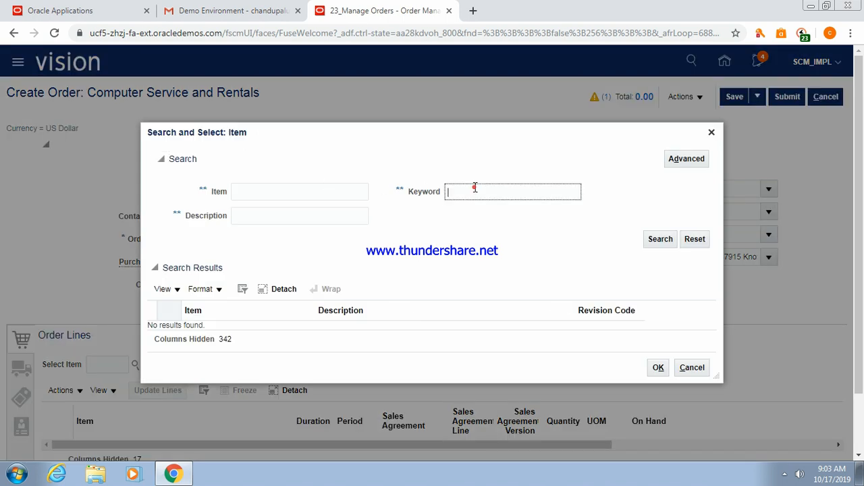
text(Laptop)
click(666, 242)
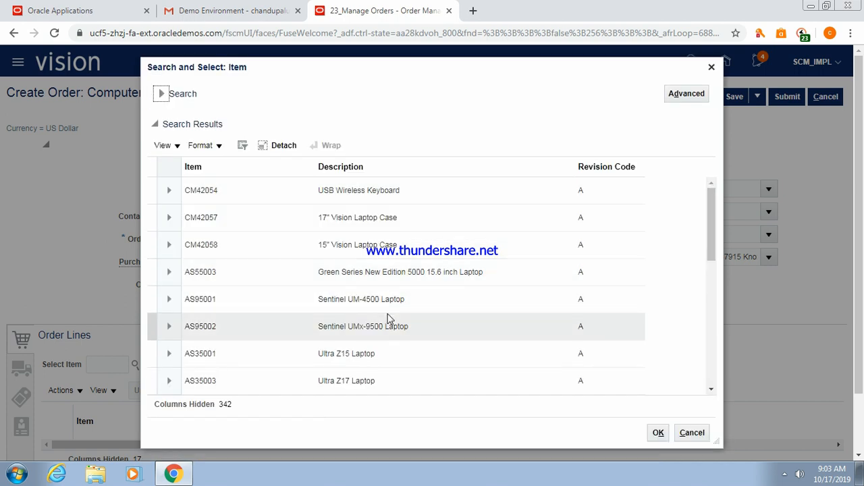
click(302, 309)
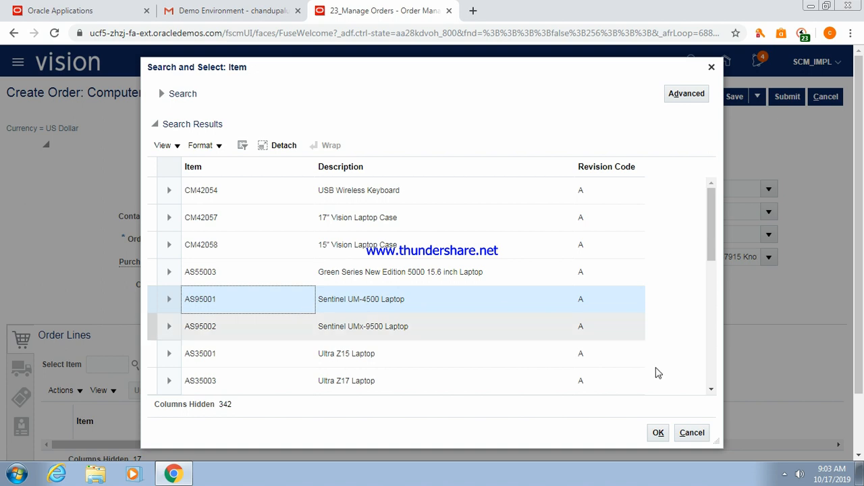
click(658, 433)
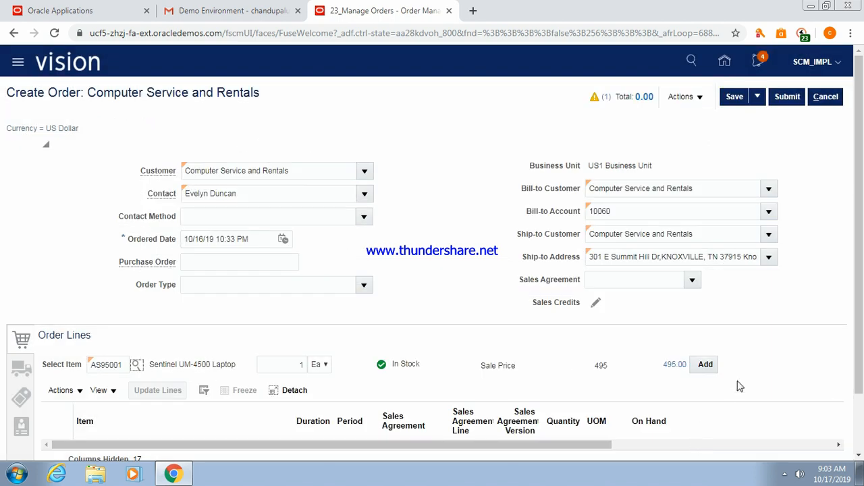
click(706, 364)
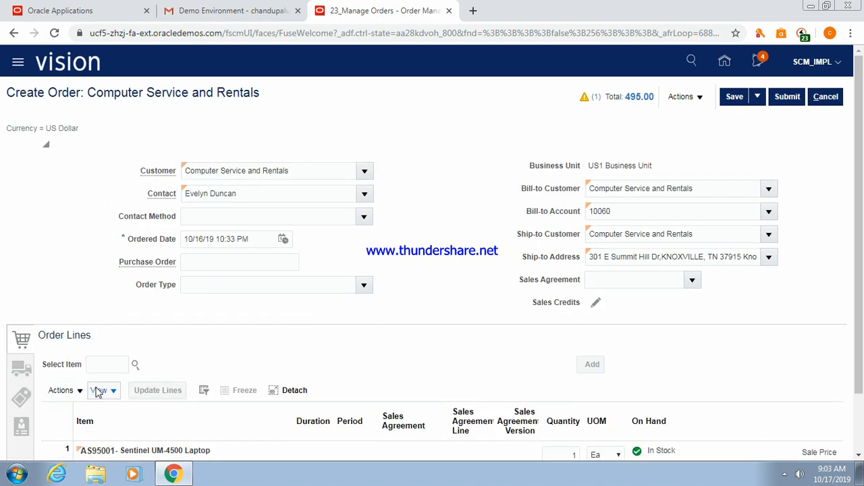
Set the shipment's supply warehouse to 001 - Seattle and save the order.
click(12, 371)
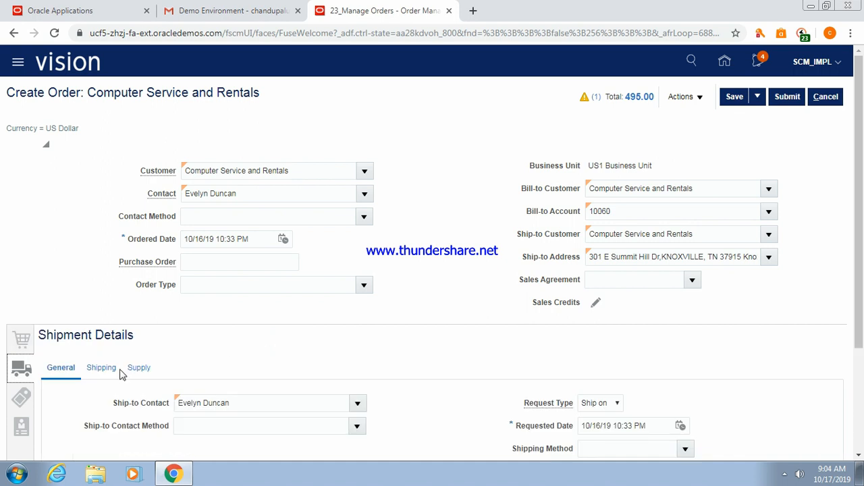
click(140, 368)
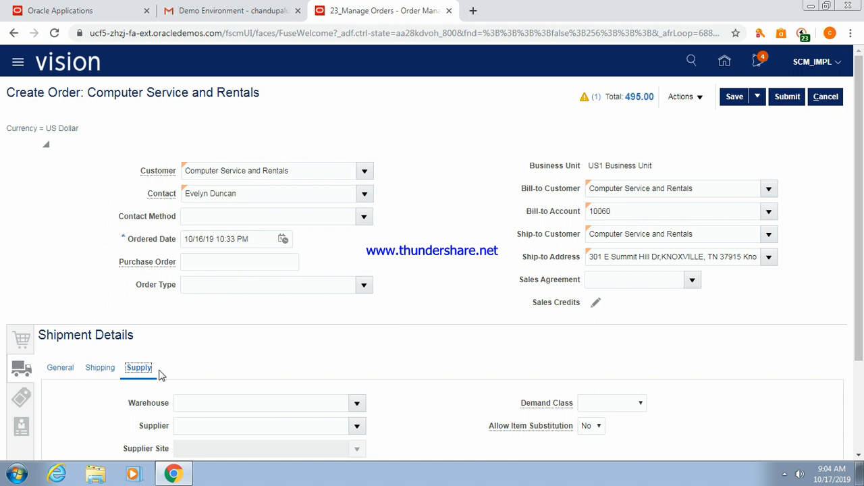
click(273, 407)
text(001)
key(Tab)
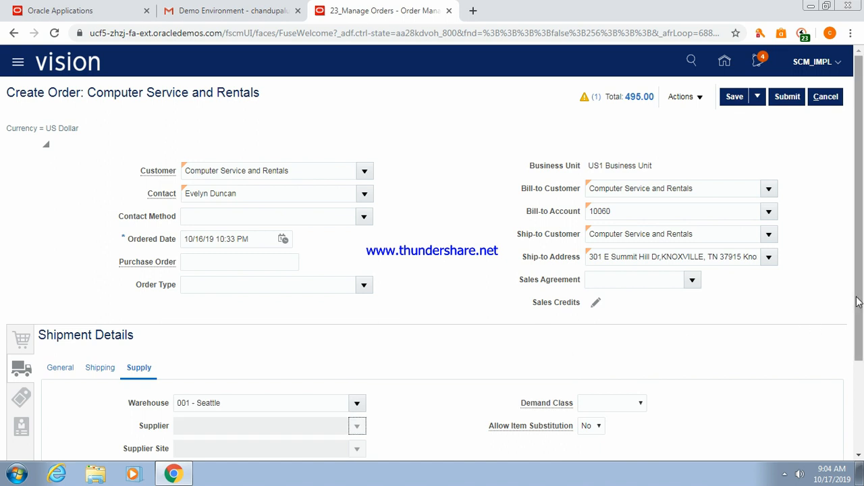
click(734, 97)
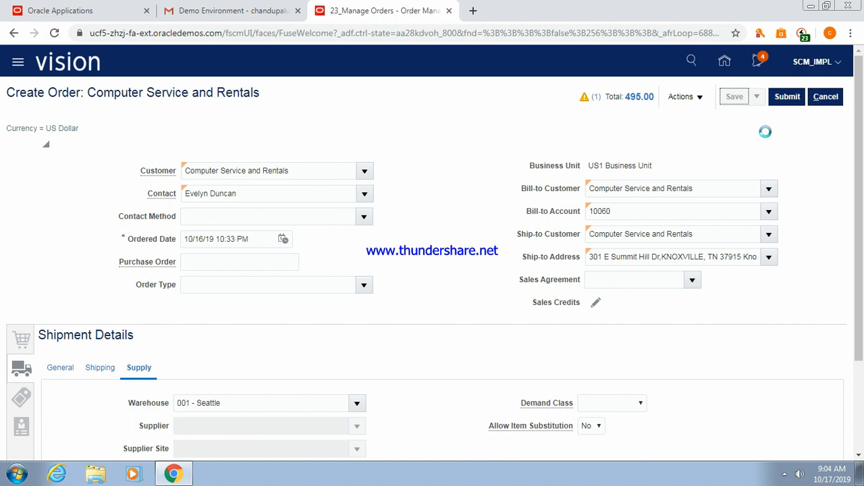
Open the order's additional information from the Actions menu and show the CSHeaderinfo section.
click(699, 99)
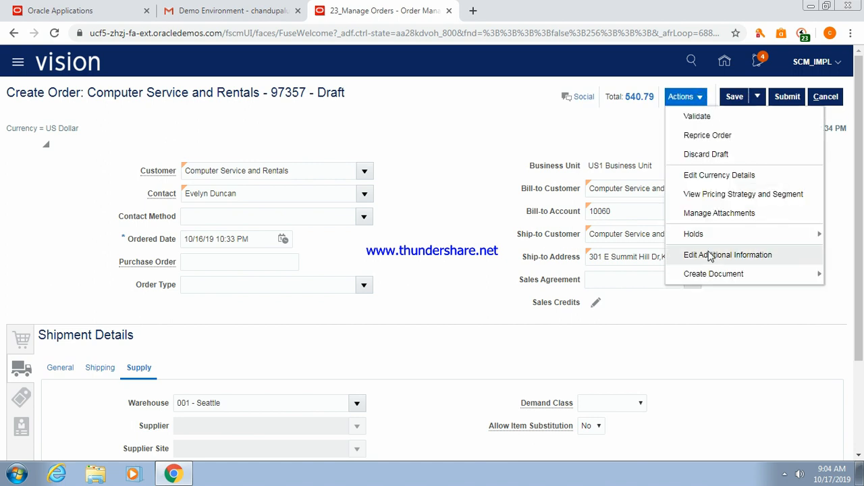
click(492, 115)
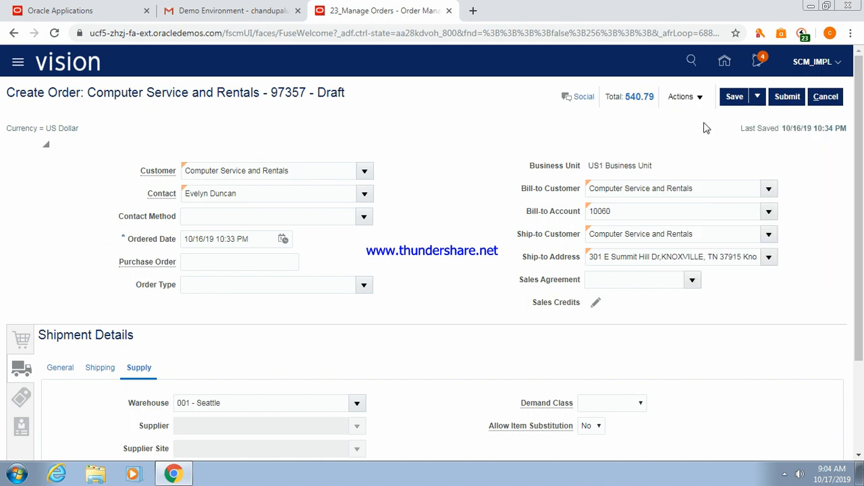
click(700, 99)
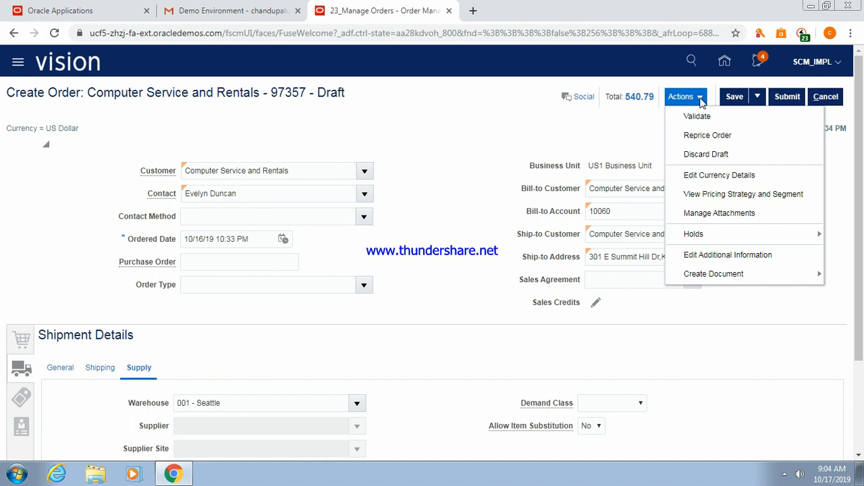
click(526, 131)
click(700, 98)
click(713, 252)
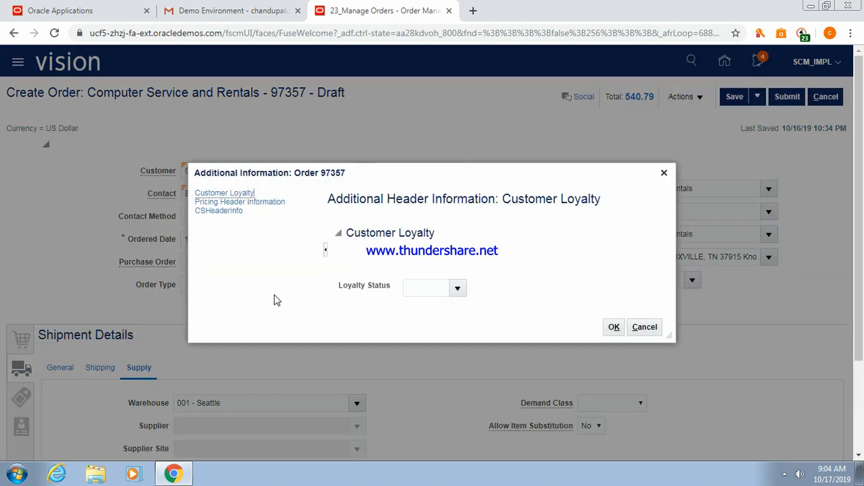
click(214, 210)
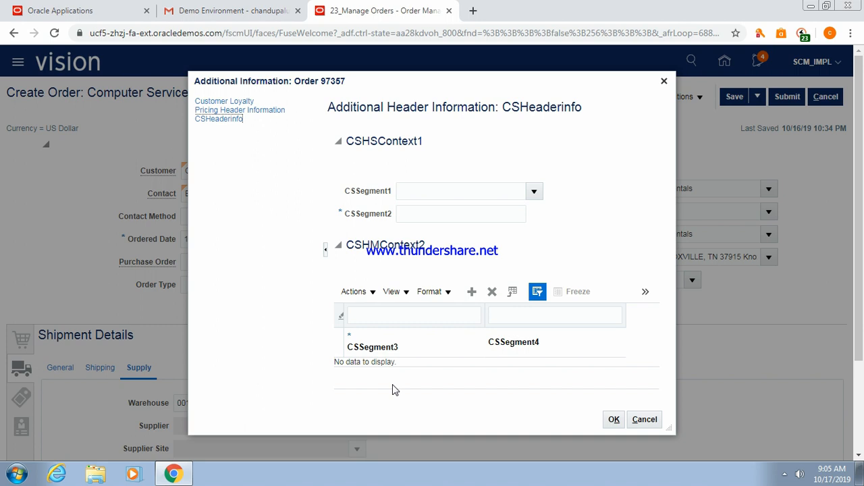
Point out the CSSegment1, required CSSegment2 and CSHMContext2 labels, then confirm with OK.
click(347, 193)
drag(347, 193, 394, 193)
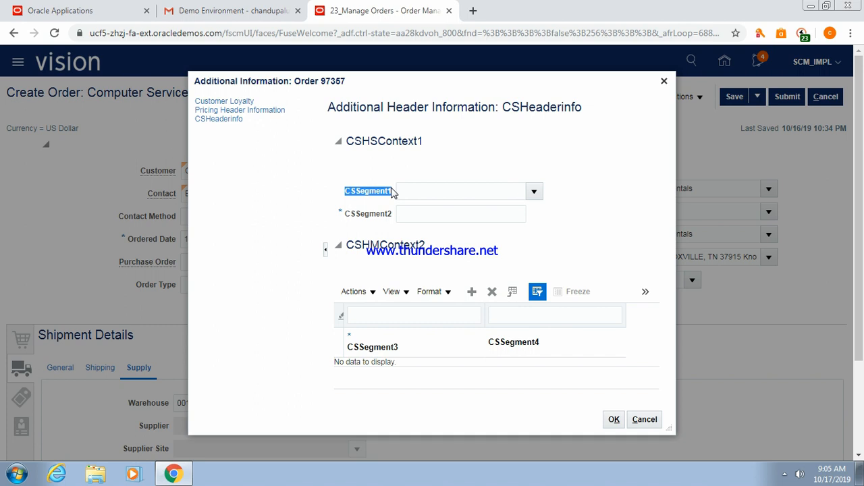
click(345, 214)
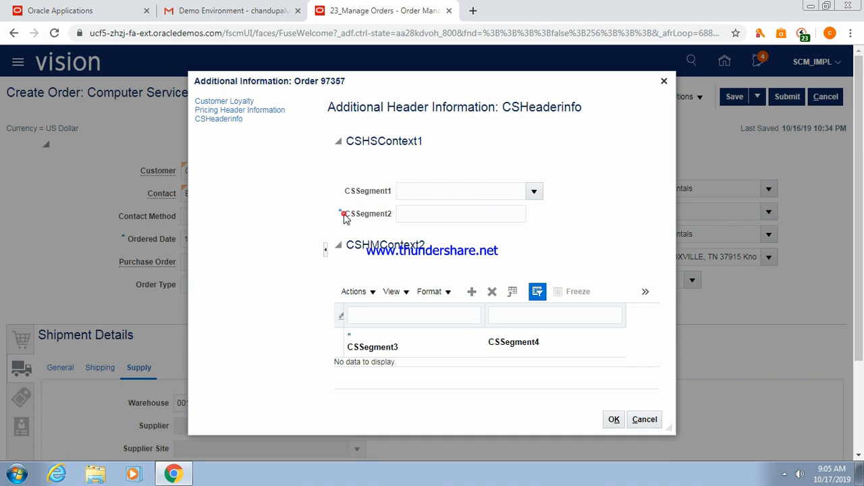
drag(344, 214, 397, 217)
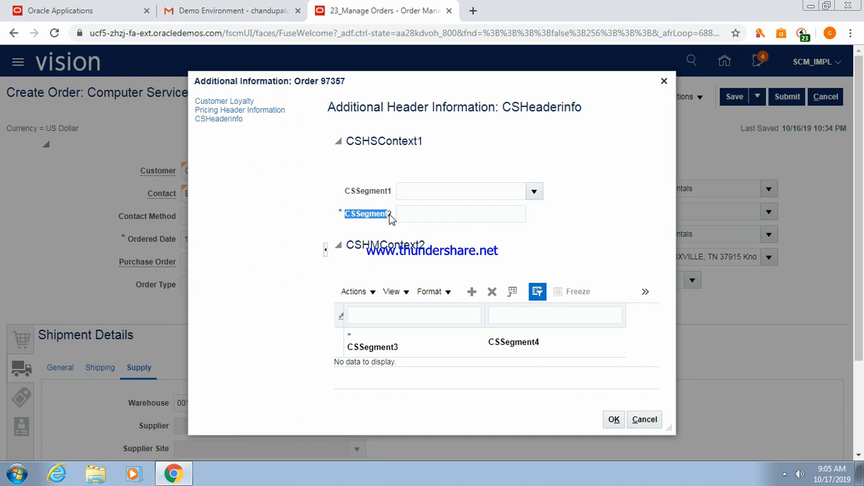
click(428, 215)
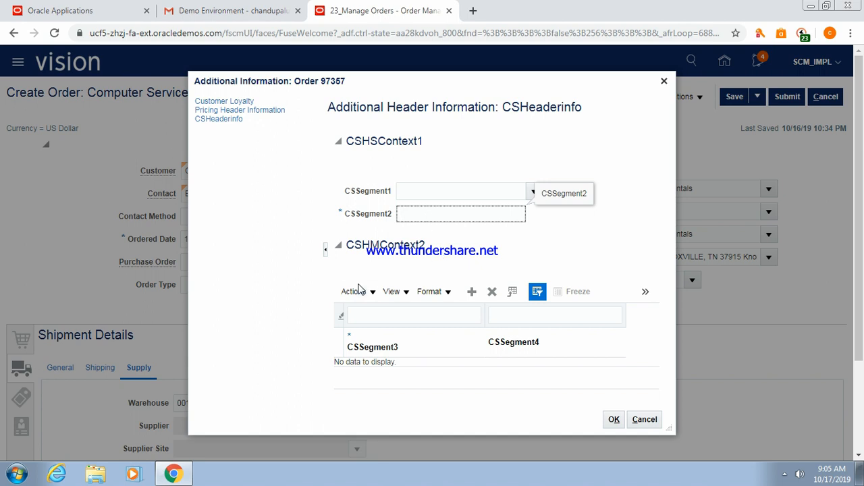
click(350, 248)
drag(349, 248, 430, 254)
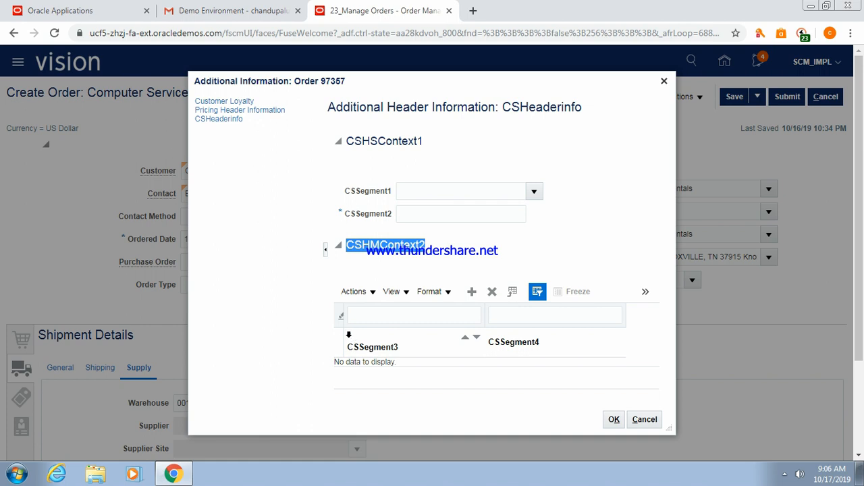
click(613, 421)
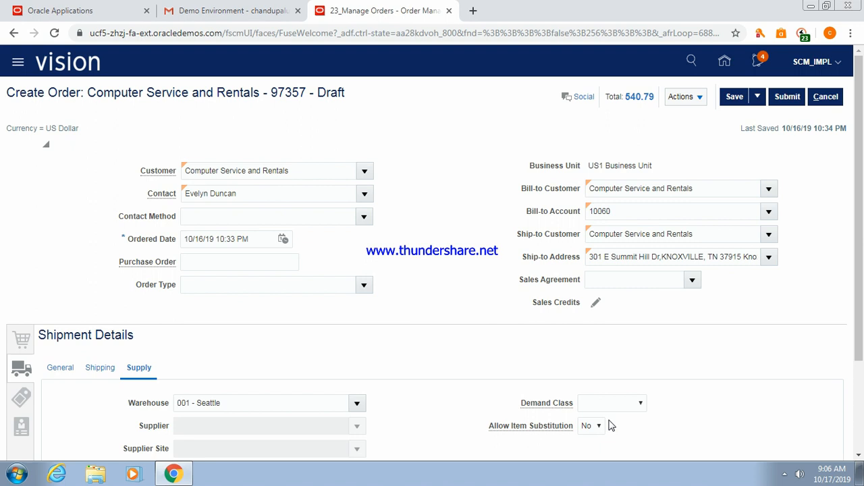
Open the laptop line's additional information and show its CS FLine Info section.
scroll(860, 253, down, 1)
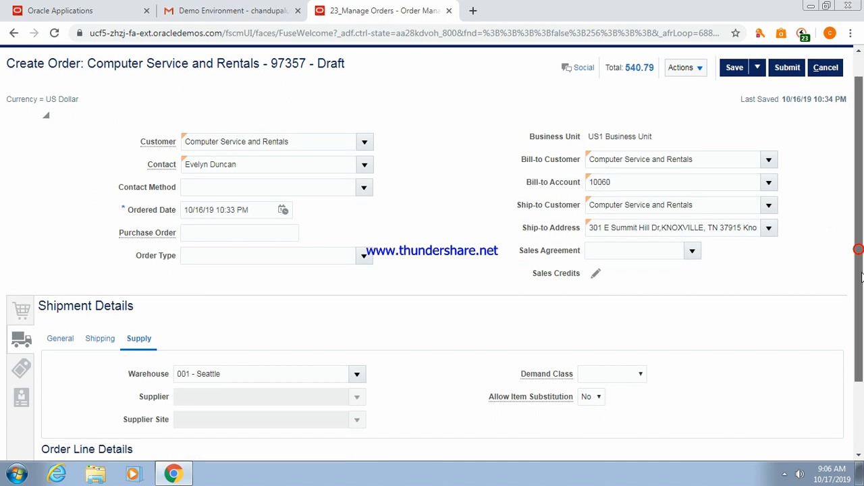
click(22, 302)
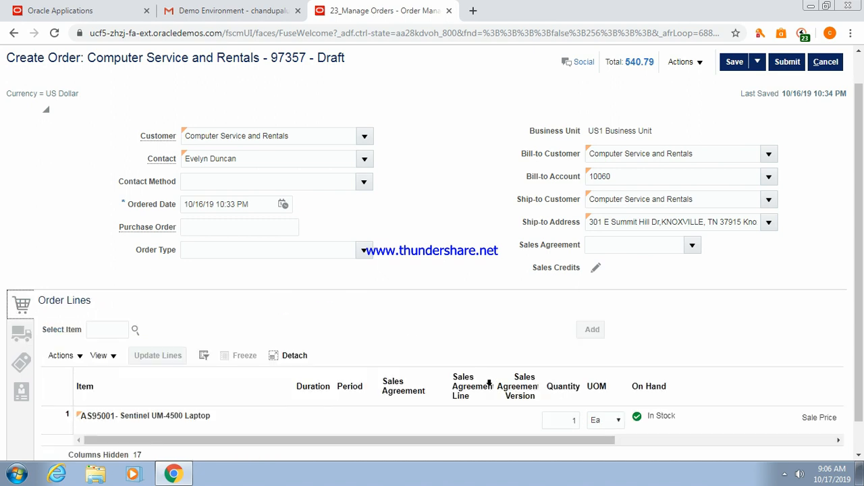
drag(378, 443, 602, 444)
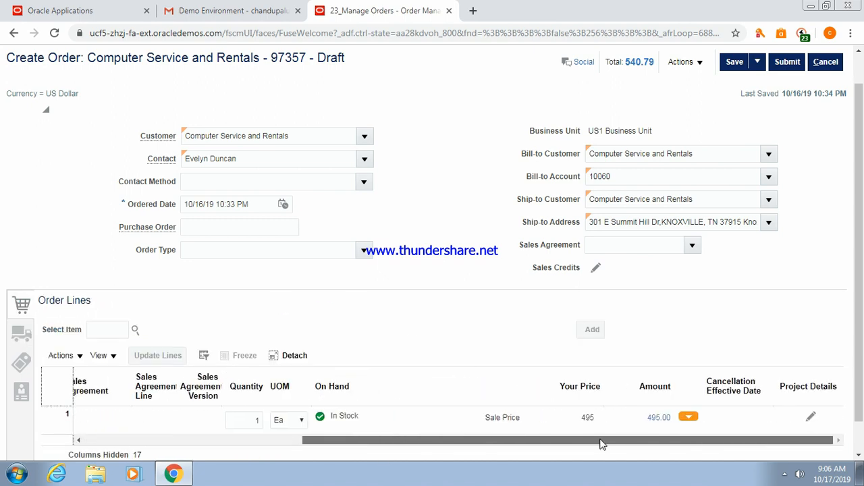
click(687, 422)
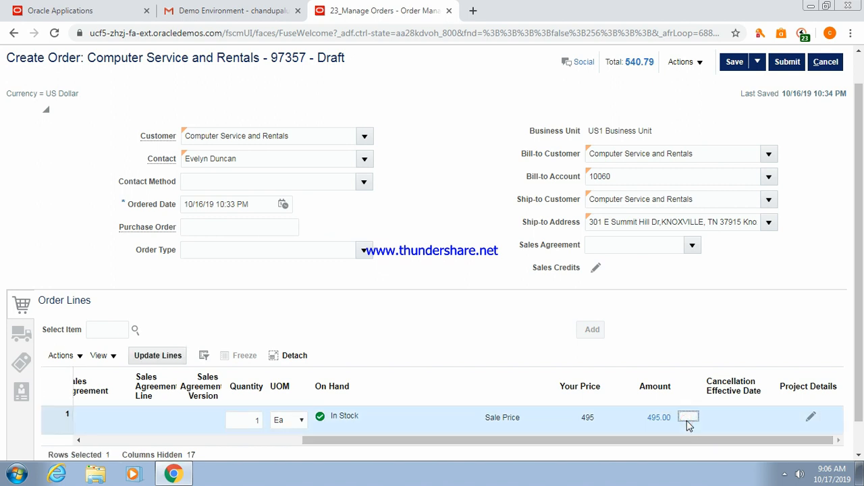
click(694, 417)
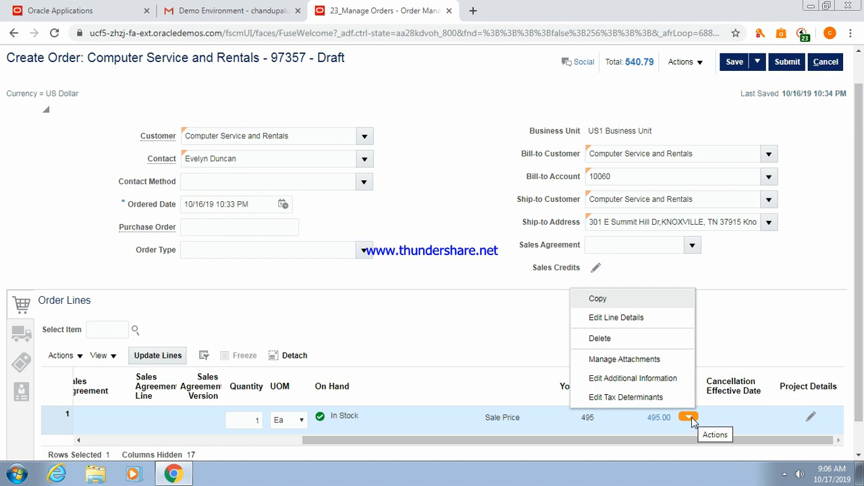
click(643, 381)
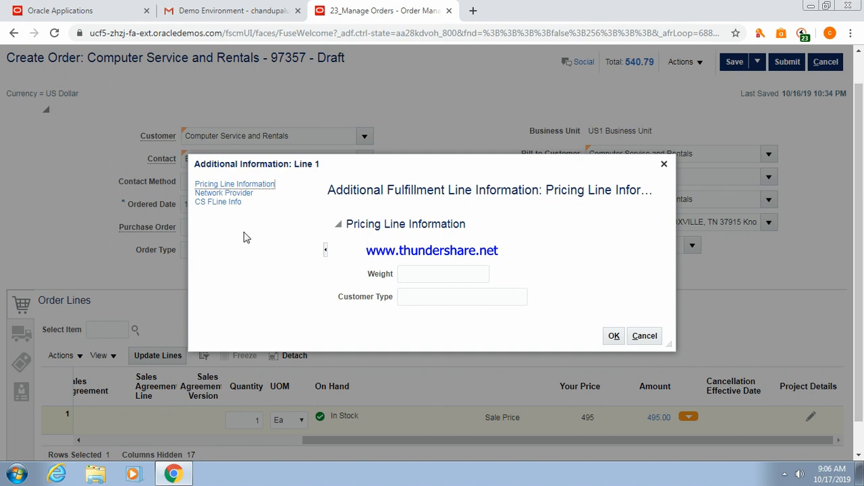
click(226, 202)
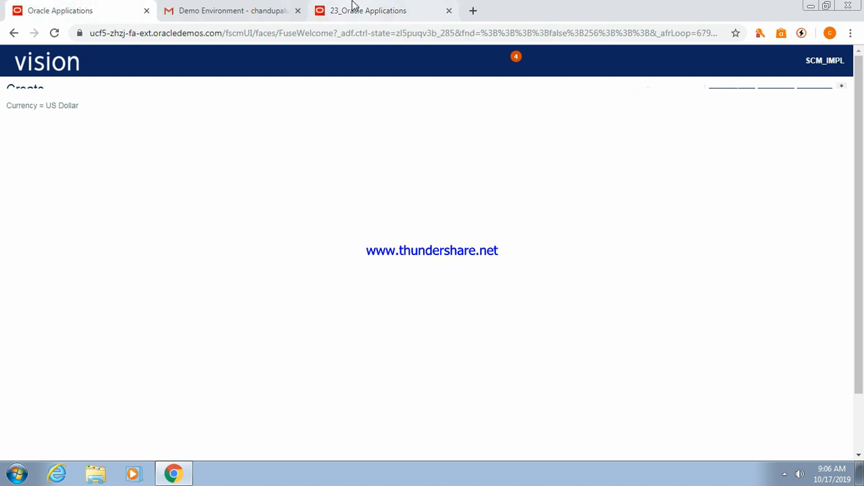
Reload the Oracle page and start a new Multi Login session in a new tab.
click(374, 11)
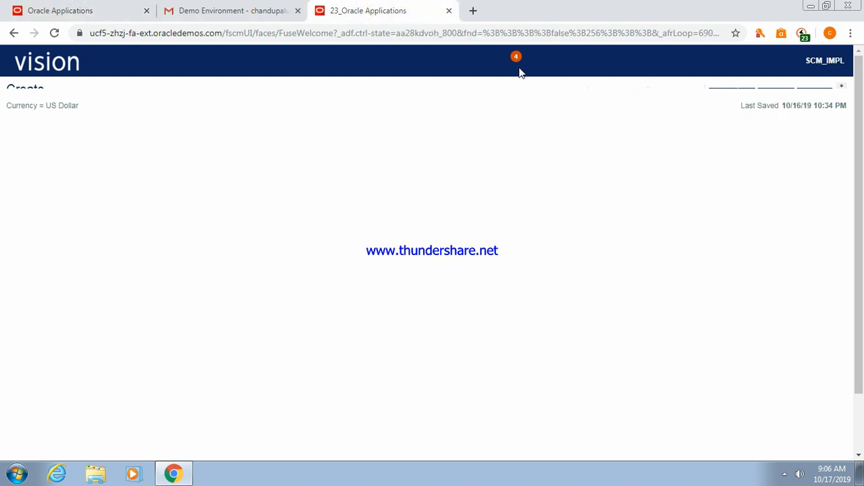
click(341, 11)
click(621, 33)
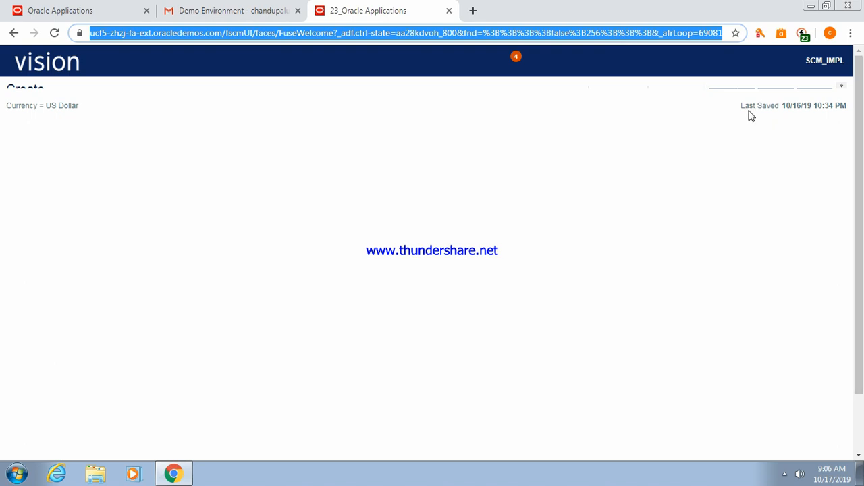
key(Return)
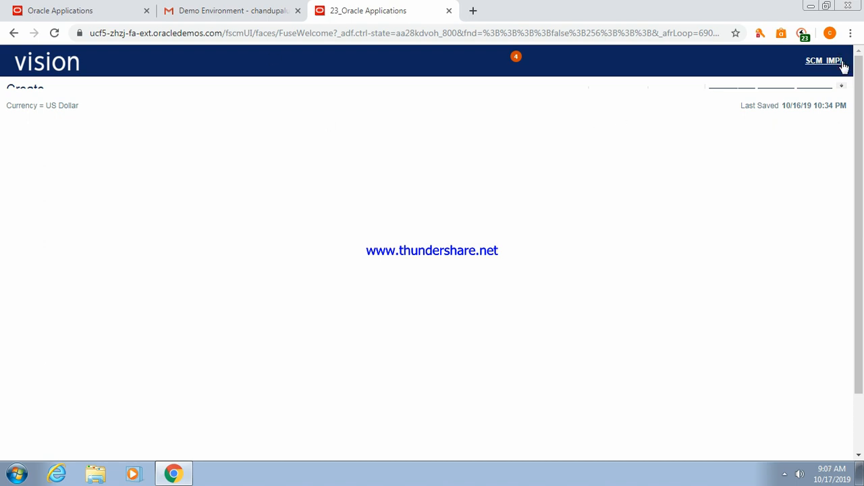
click(803, 34)
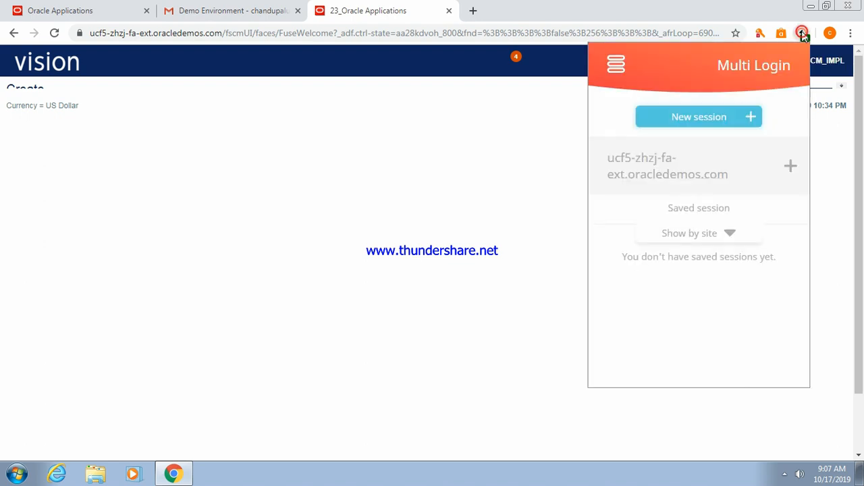
click(700, 120)
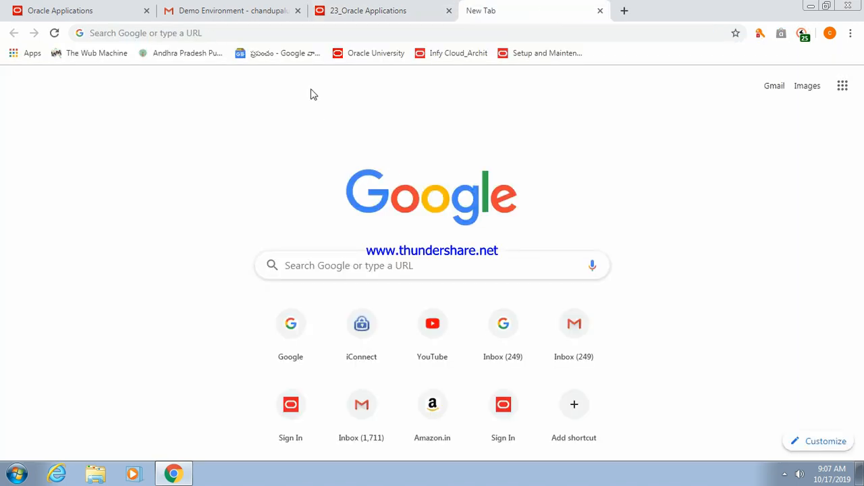
Copy the Oracle page's web address and load it in the new tab.
click(358, 8)
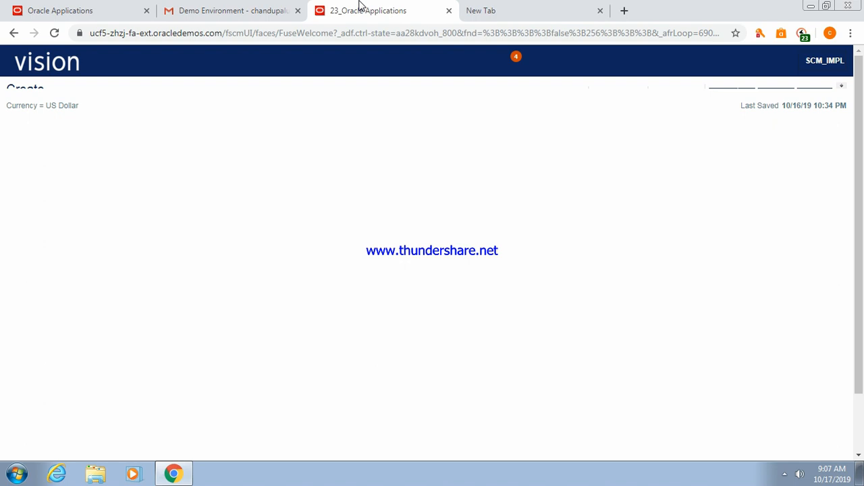
click(301, 31)
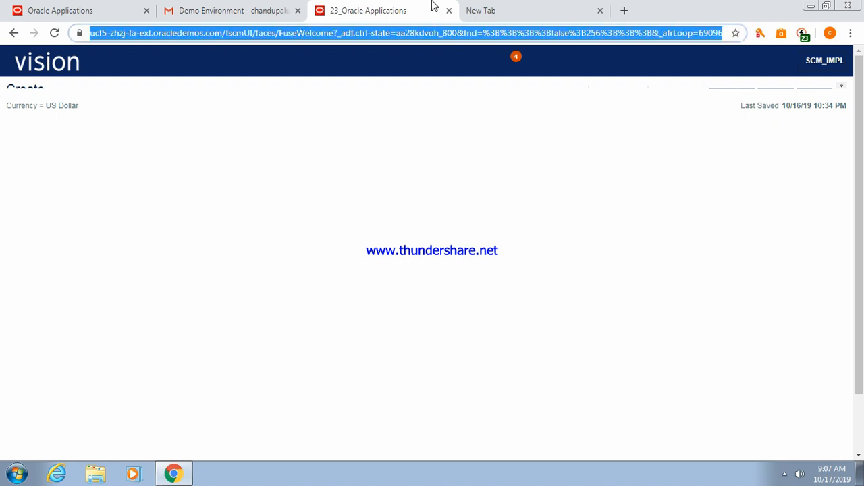
click(501, 8)
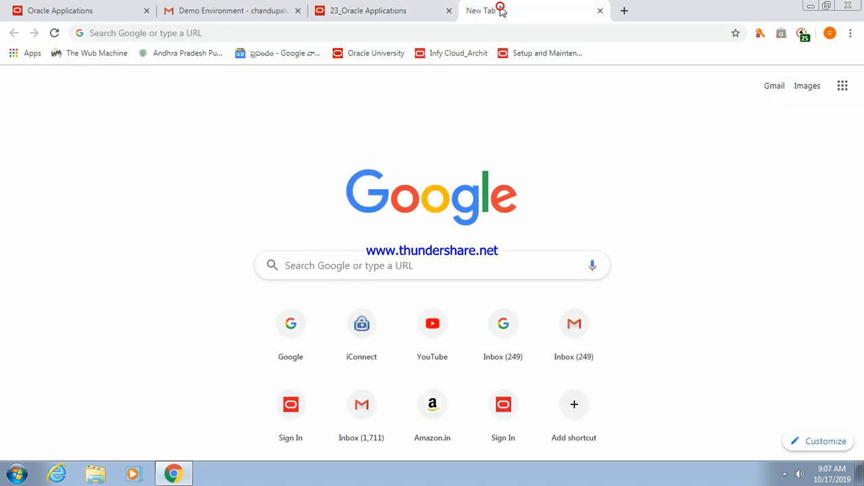
click(407, 32)
key(ctrl+v)
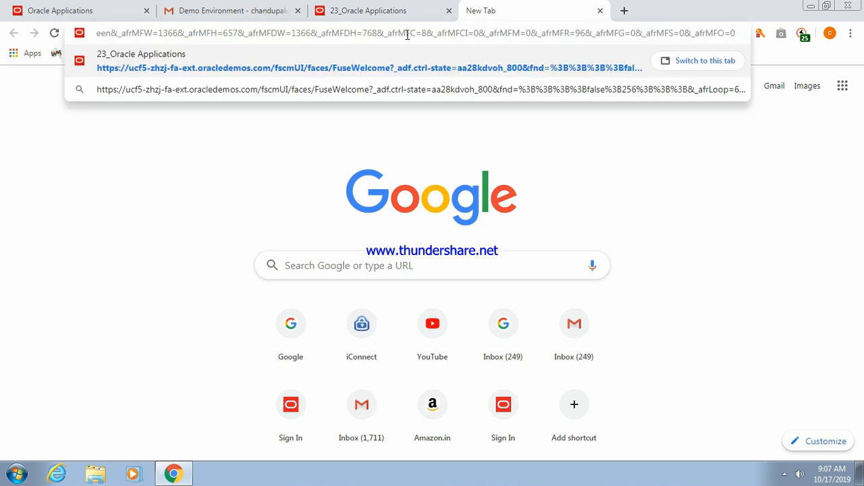
key(Return)
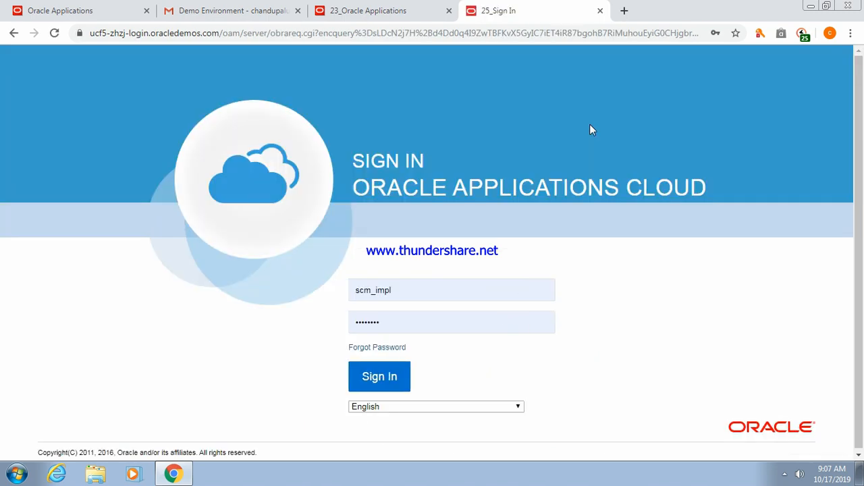
Sign in to Oracle Applications Cloud and save the password in the Avast prompt.
click(380, 376)
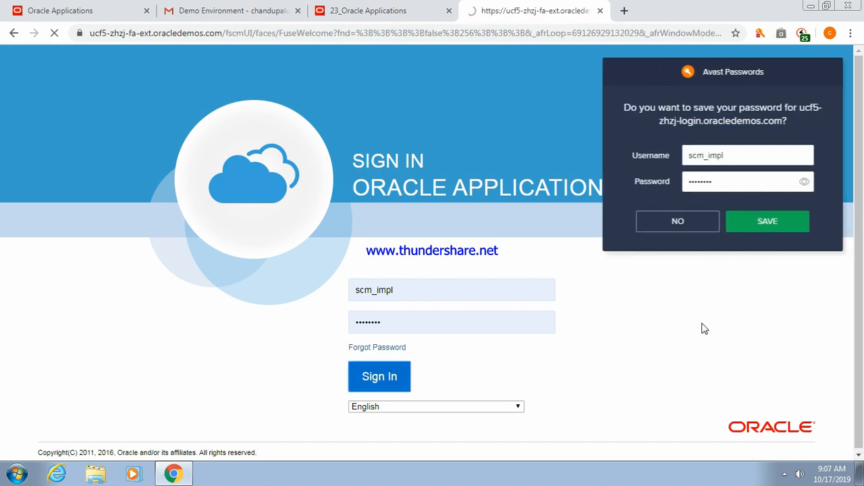
click(774, 223)
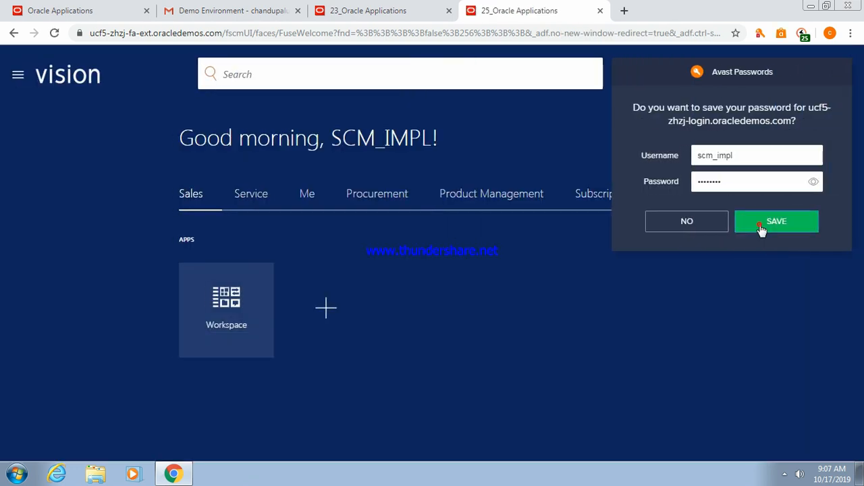
click(761, 228)
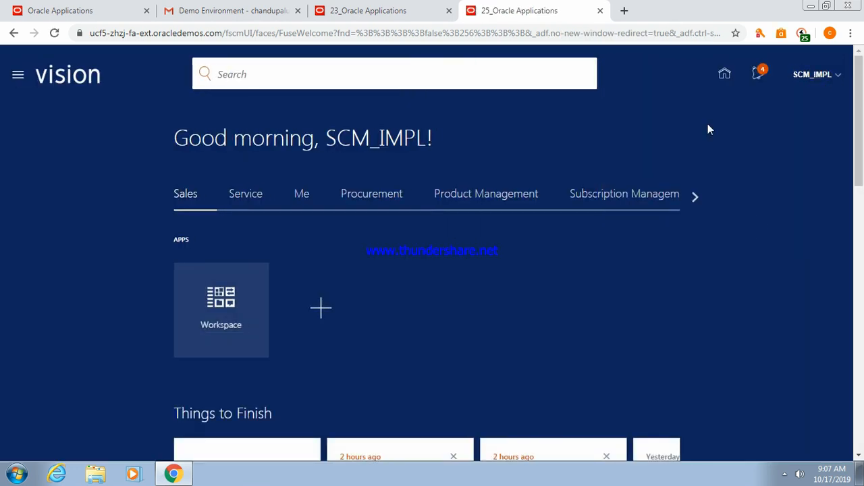
Go to the Order Management app and start a new order.
click(695, 196)
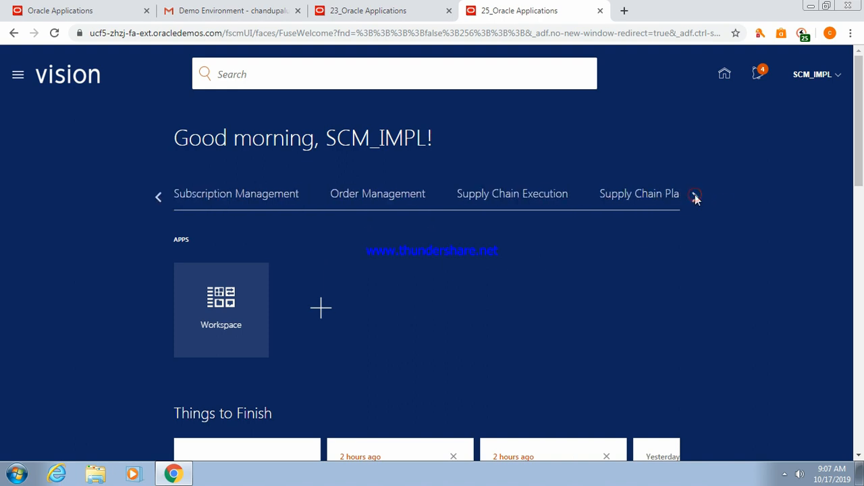
click(371, 196)
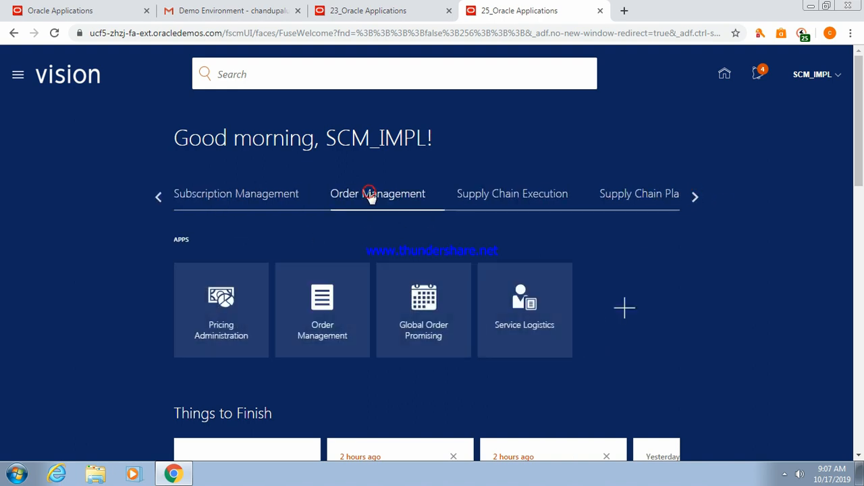
click(311, 326)
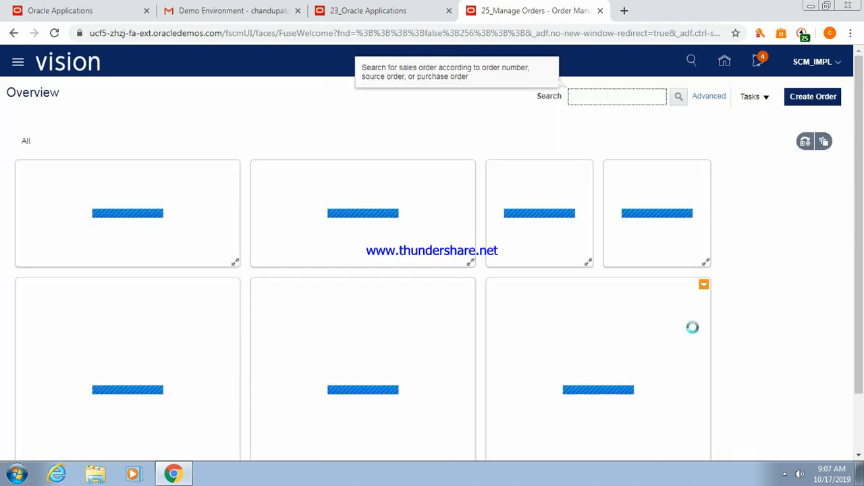
click(810, 98)
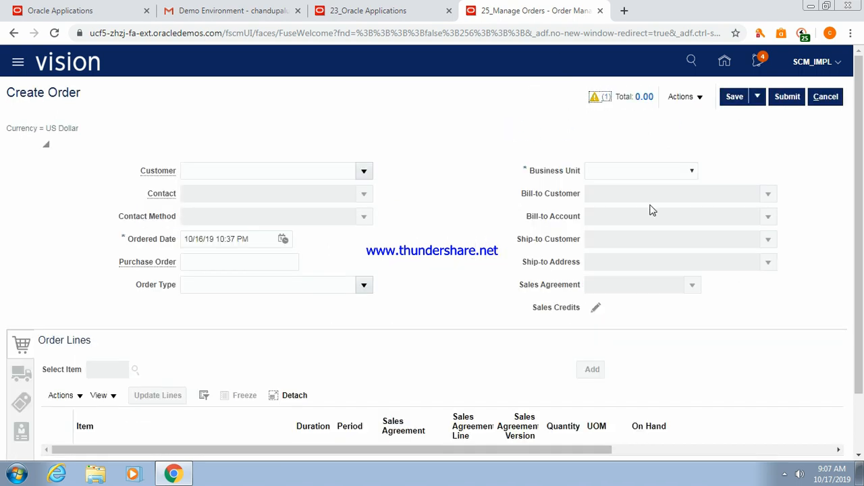
Set the business unit to US1 Business Unit and the customer to Computer Service and Rentals.
click(692, 172)
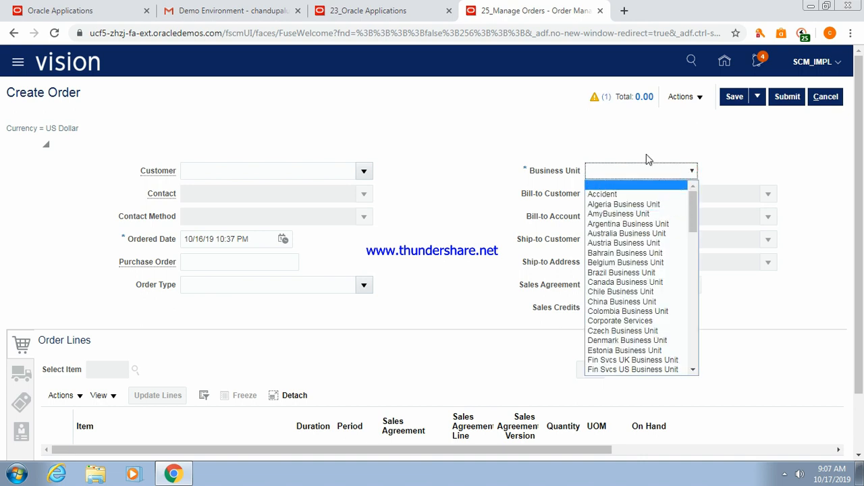
text(US INS Business Unit)
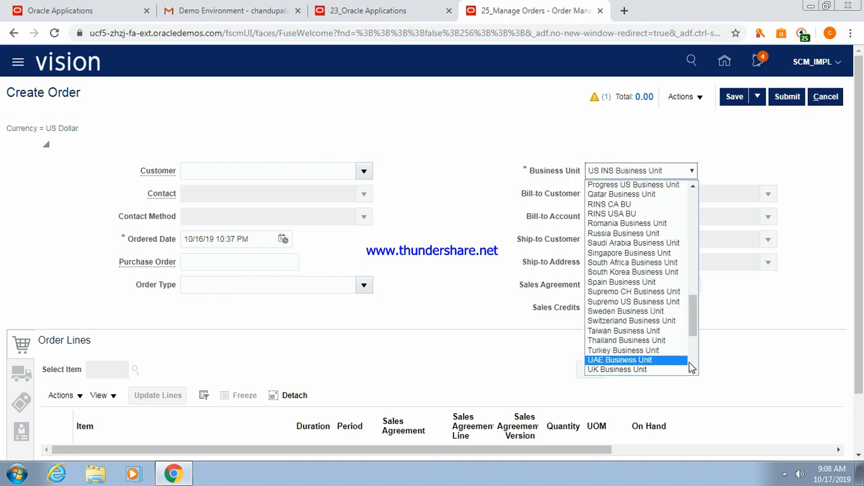
click(693, 371)
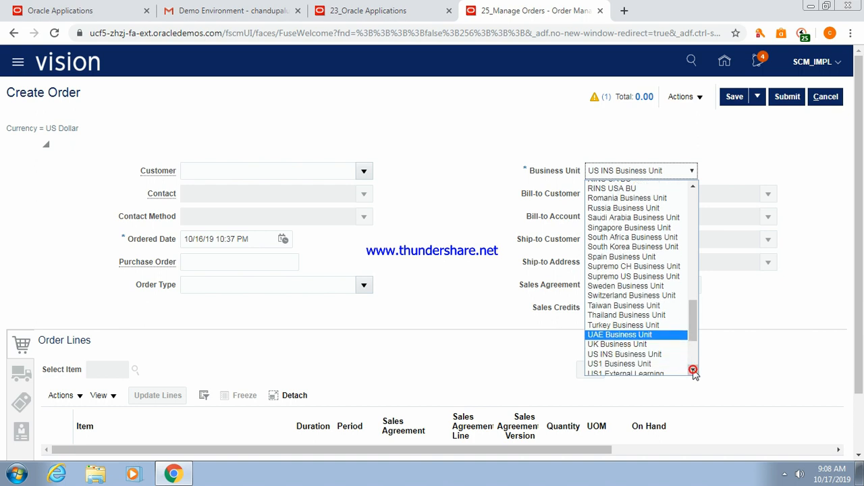
click(693, 371)
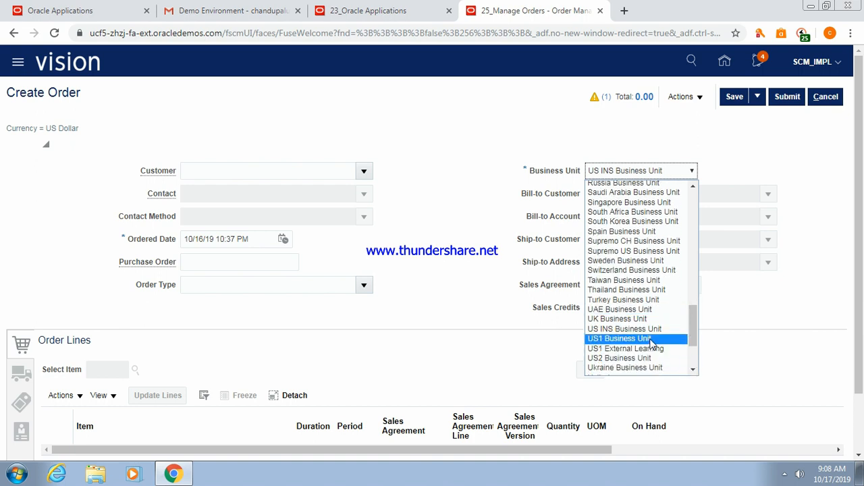
click(649, 339)
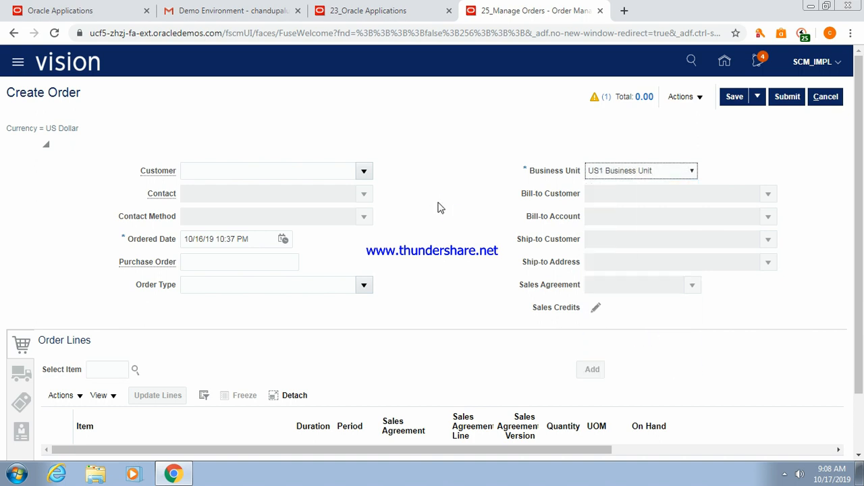
click(253, 169)
text(Co)
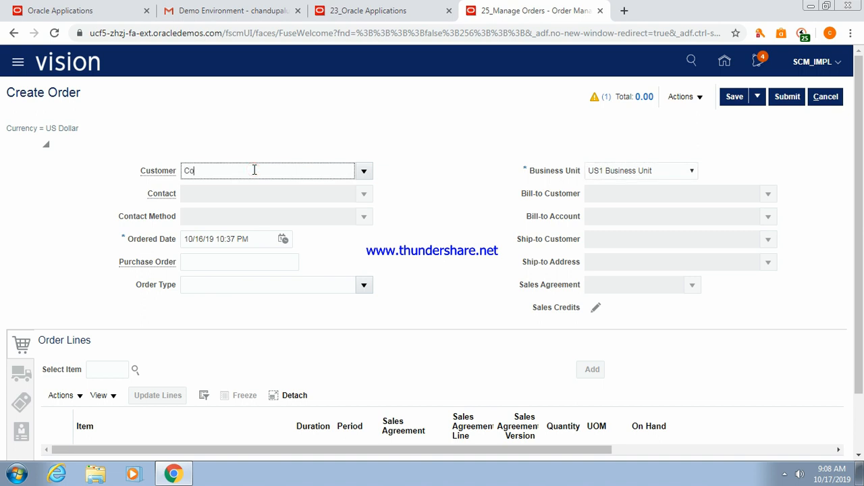
text(mputer Service)
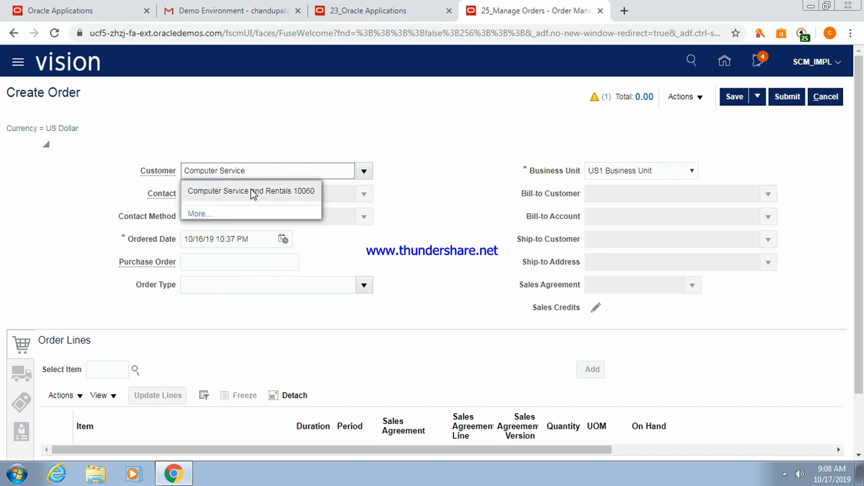
click(253, 192)
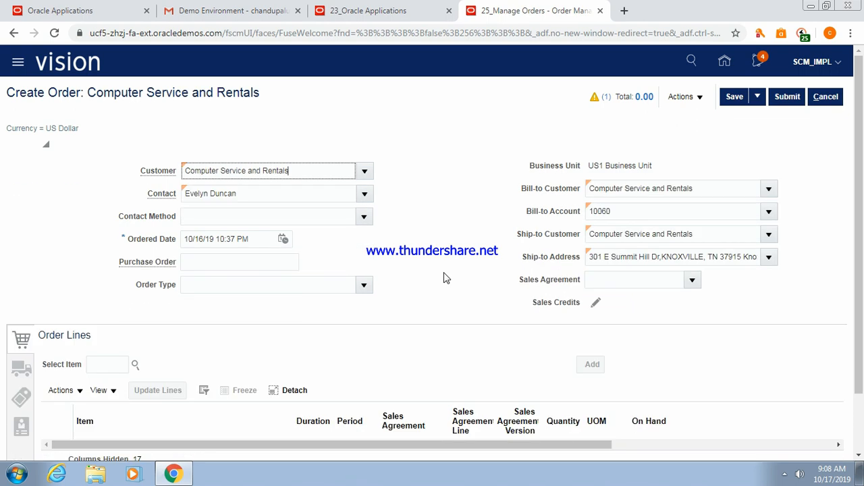
Search items by keyword and select the Sentinel UM-4500 Laptop (AS95001).
click(112, 364)
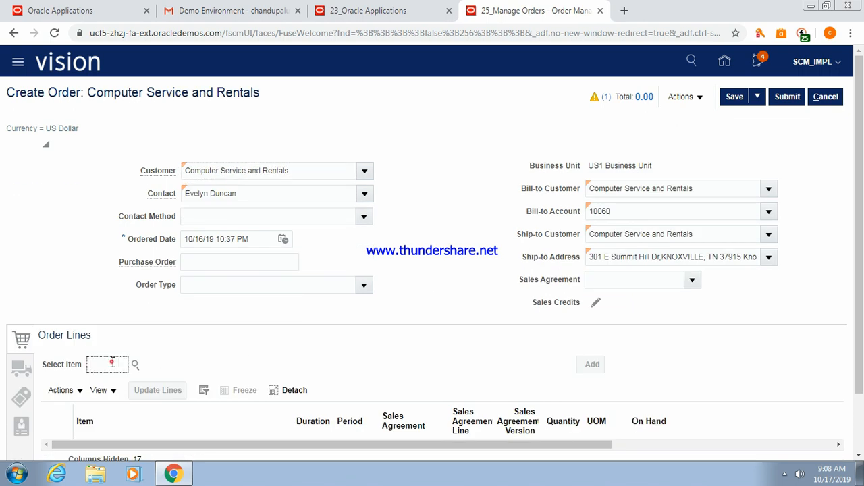
text(AS900)
key(Tab)
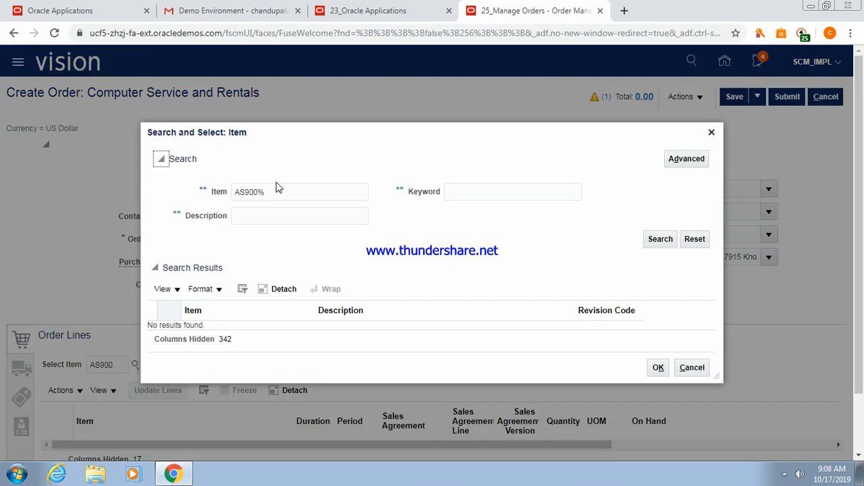
click(258, 194)
key(BackSpace)
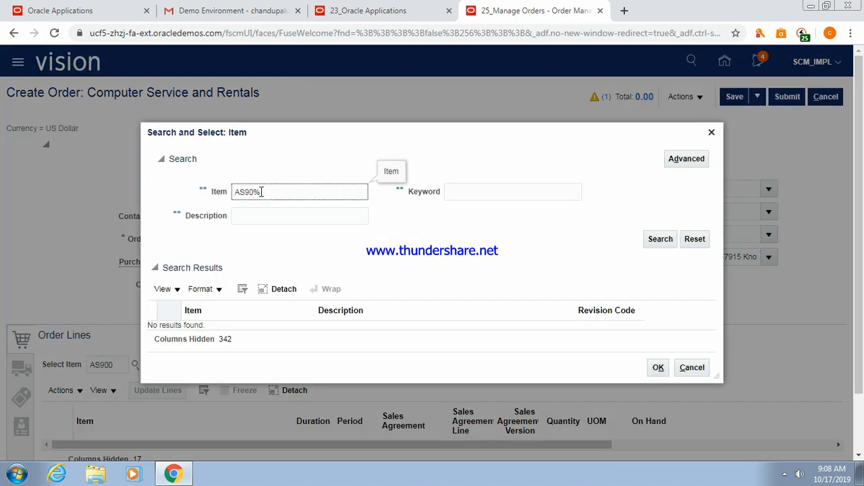
click(663, 241)
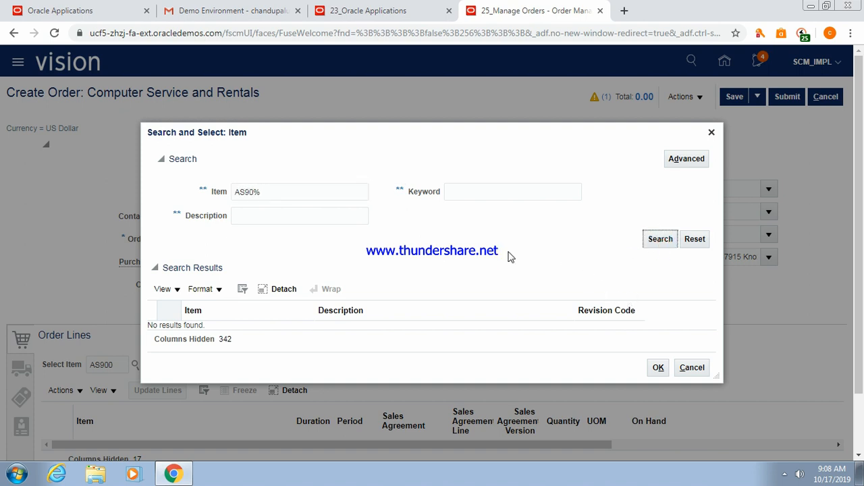
click(258, 191)
key(BackSpace)
key(BackSpace)
key(BackSpace)
key(BackSpace)
key(BackSpace)
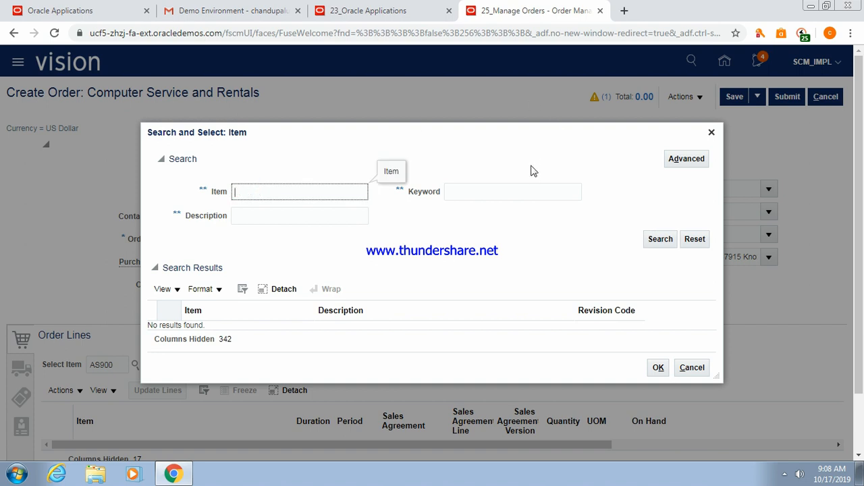
click(499, 193)
text(Laptop)
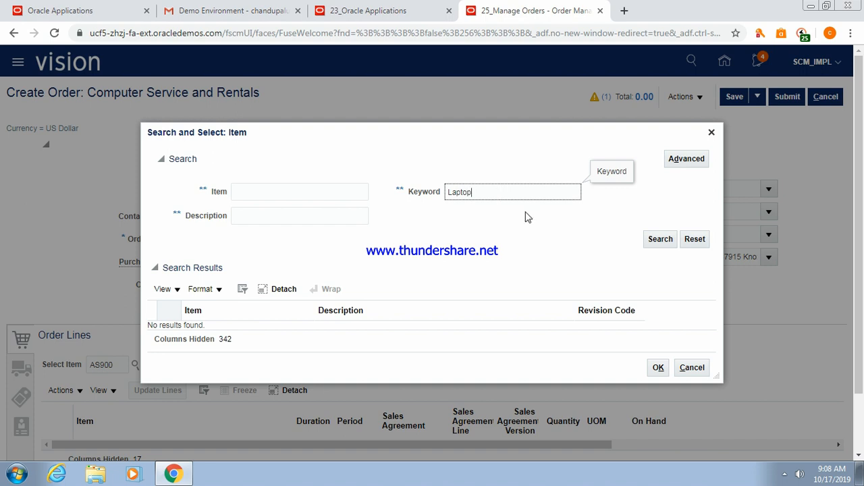
click(658, 240)
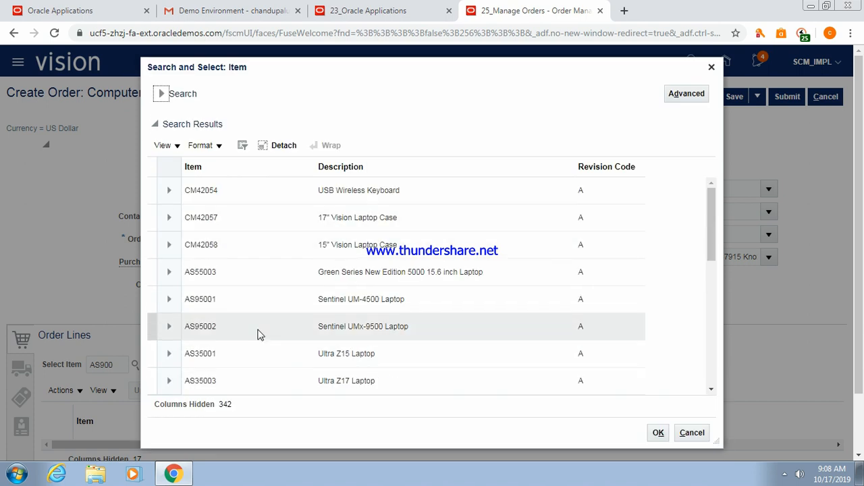
click(323, 299)
click(655, 433)
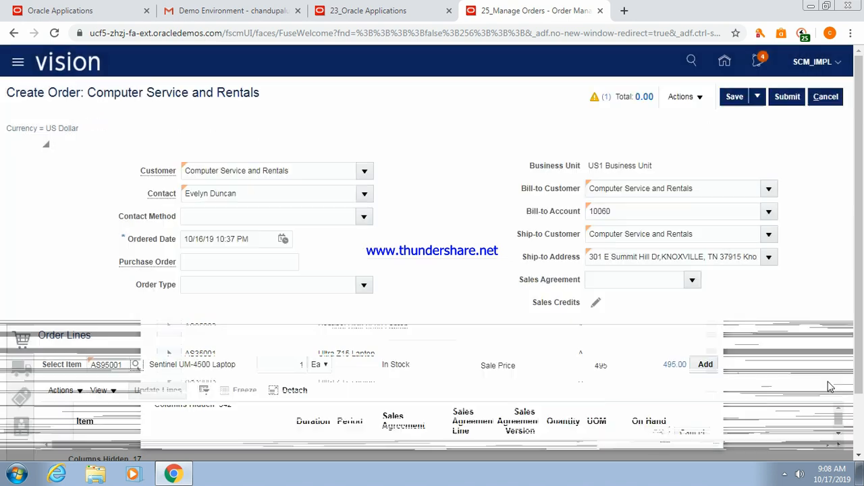
Add the laptop line, supply it from warehouse 001 - Seattle, and save the draft.
click(713, 372)
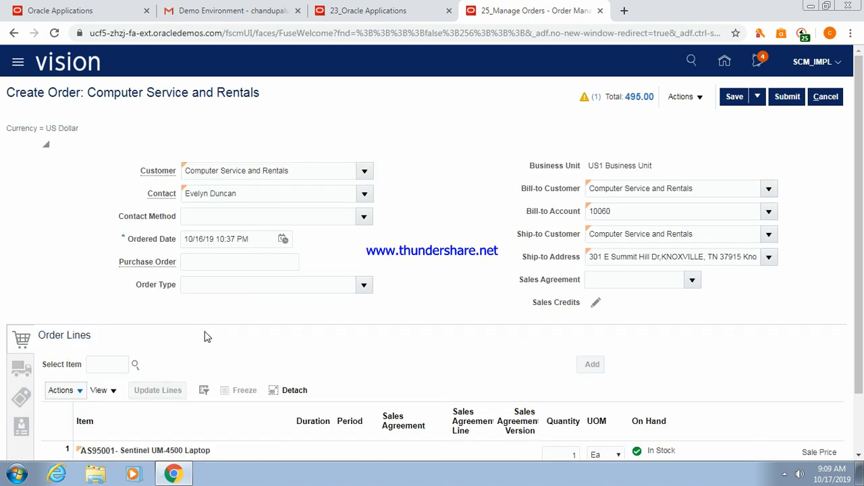
click(21, 368)
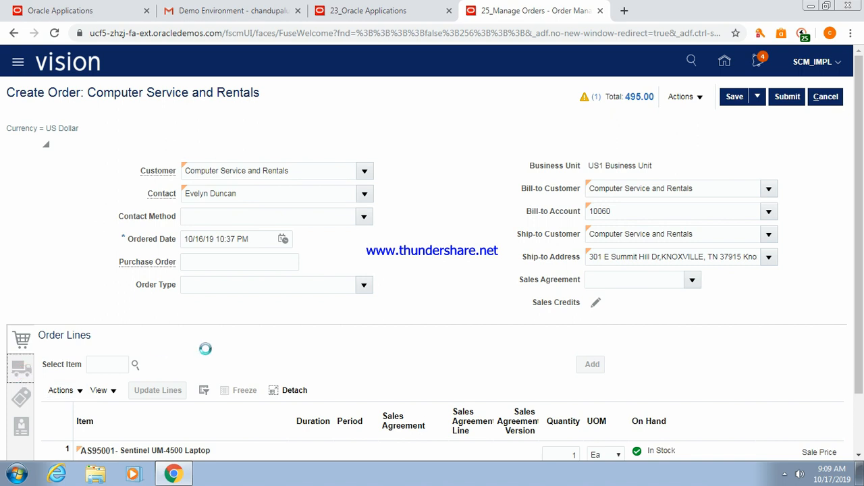
click(140, 369)
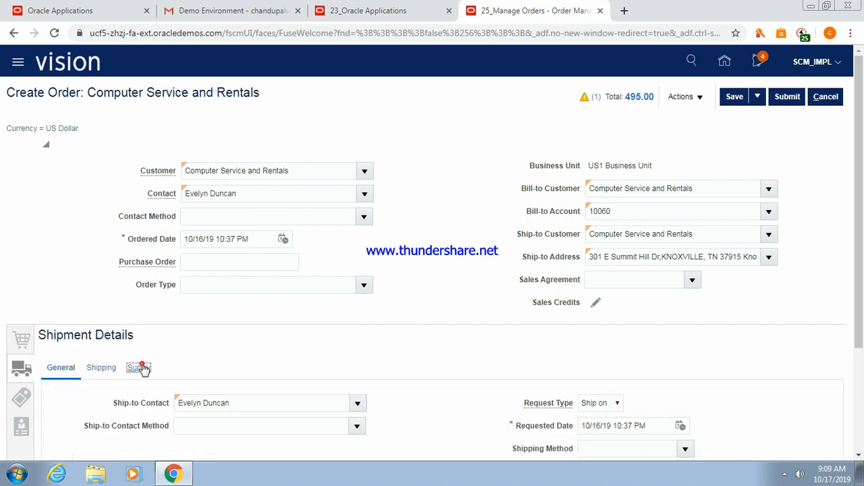
click(243, 403)
text(001)
key(Tab)
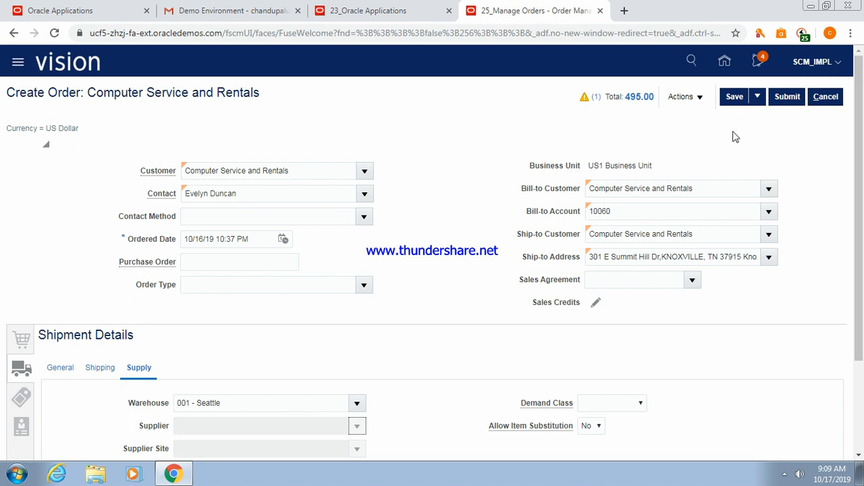
click(733, 99)
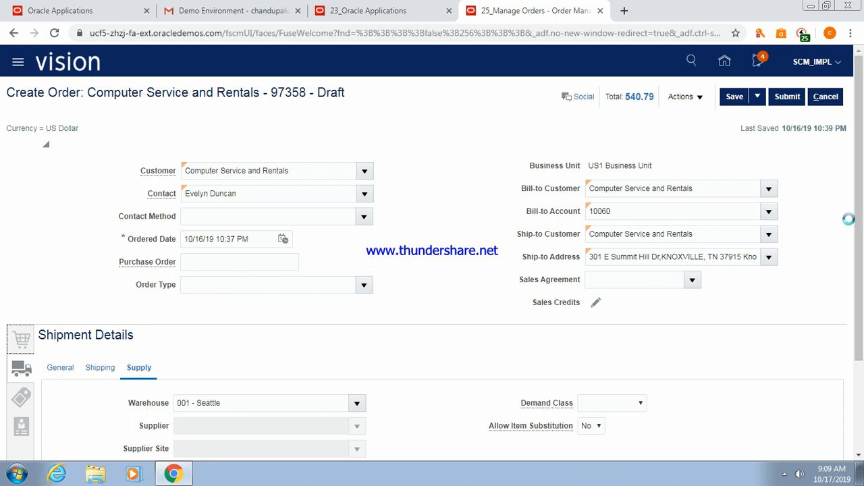
drag(859, 219, 863, 323)
right_click(863, 324)
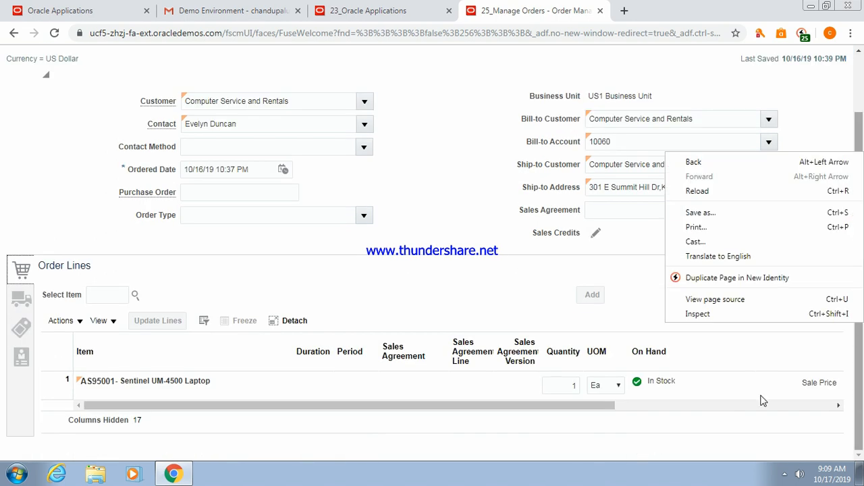
click(616, 290)
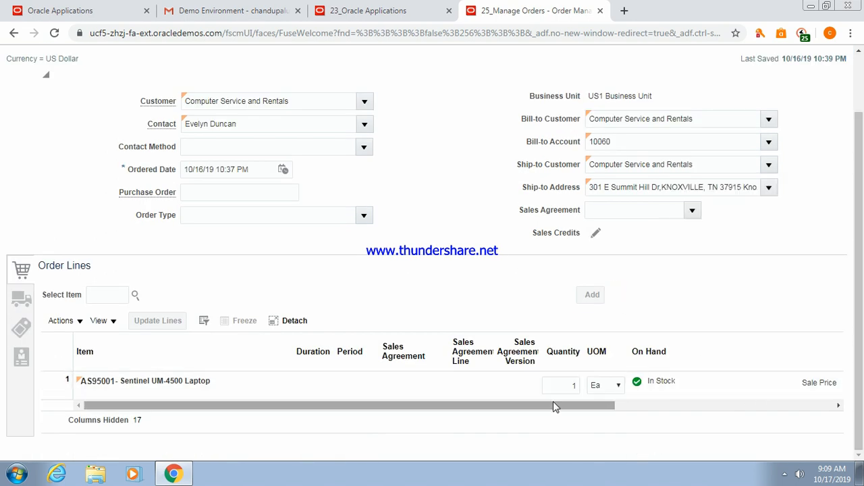
drag(548, 408, 761, 411)
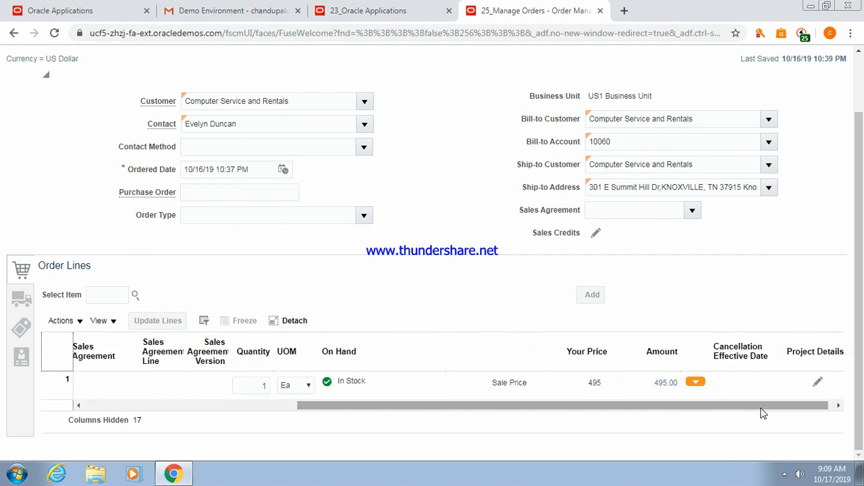
click(695, 383)
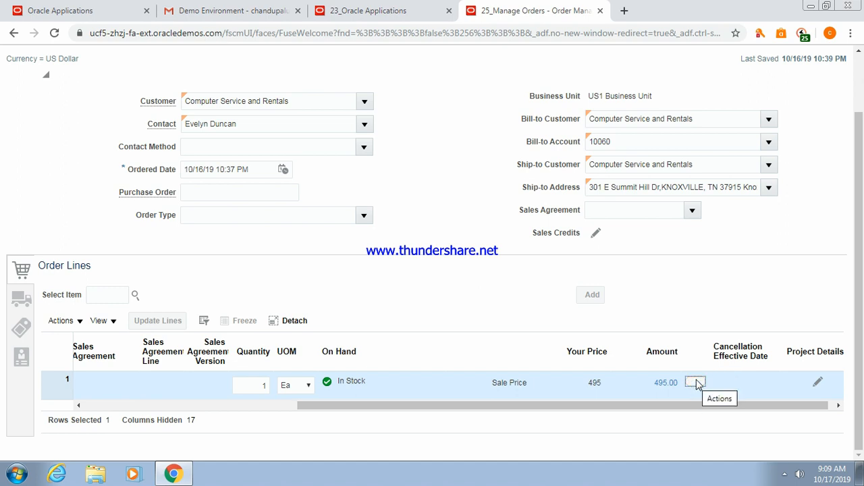
click(695, 383)
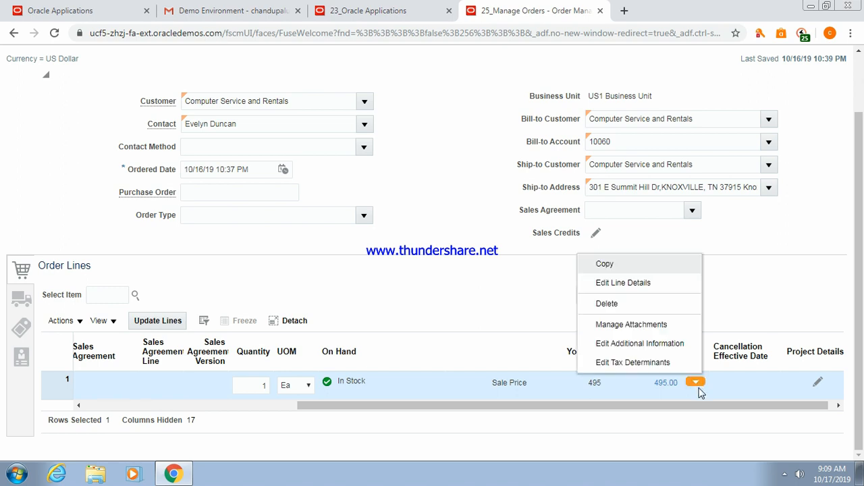
click(653, 345)
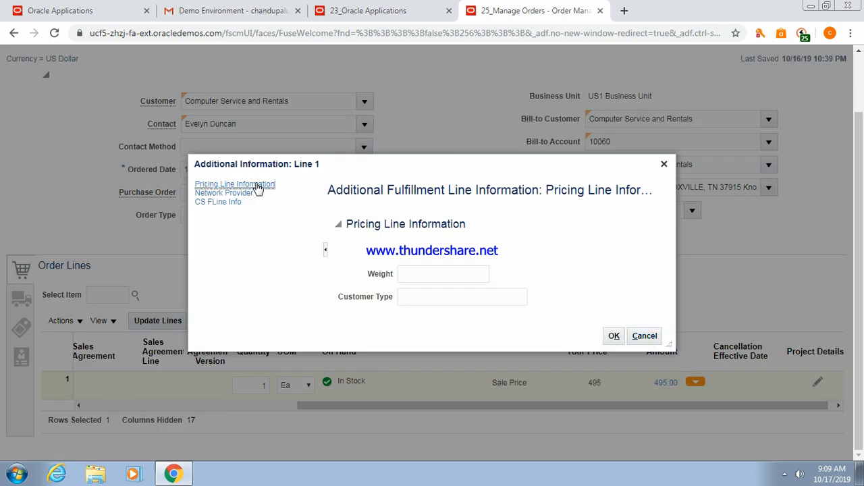
click(233, 202)
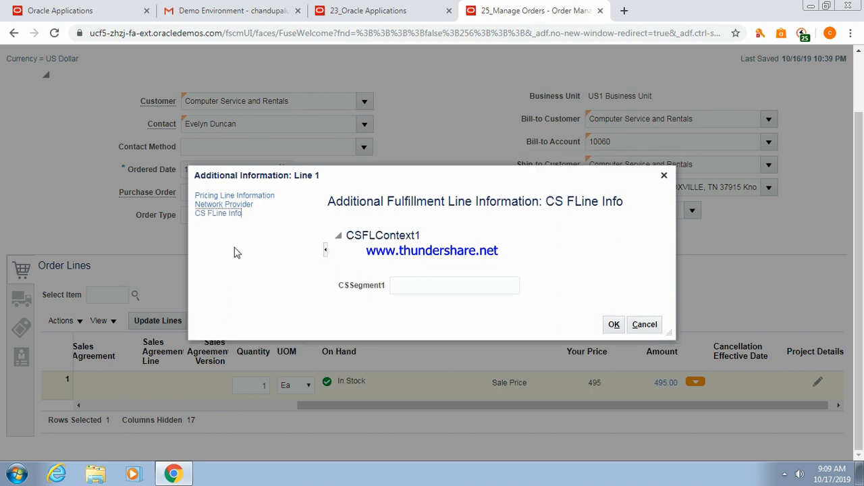
drag(346, 233, 424, 241)
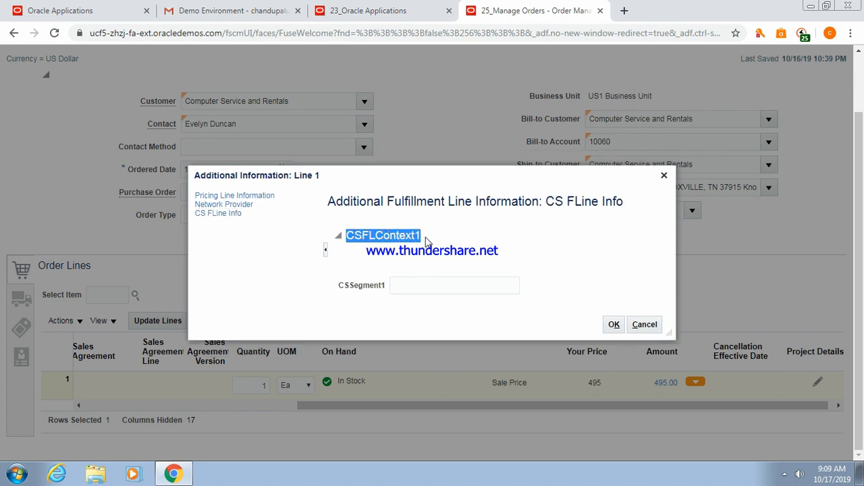
drag(338, 285, 387, 289)
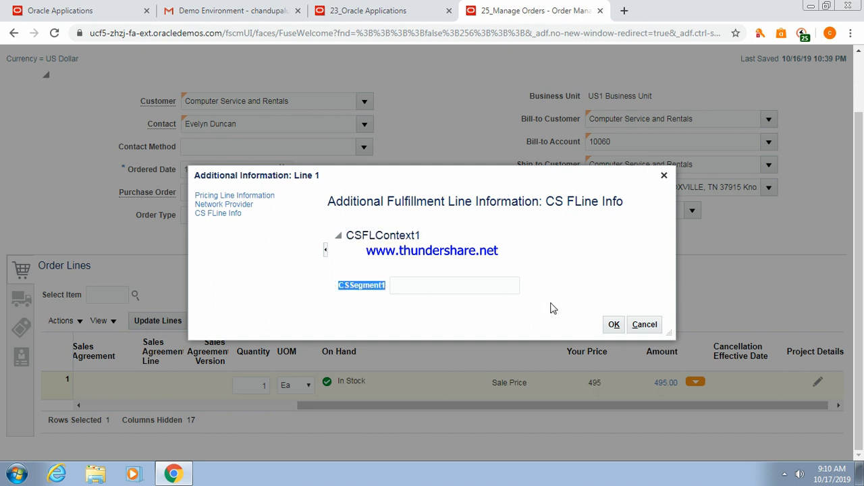
click(614, 326)
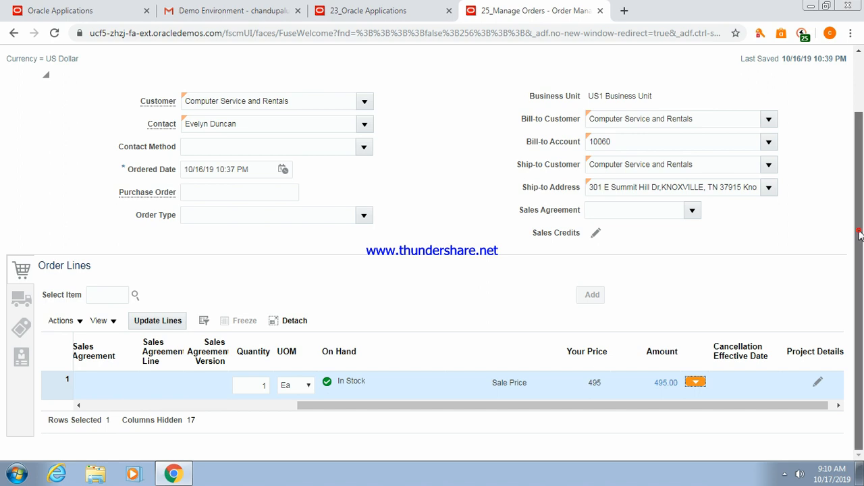
drag(859, 233, 859, 166)
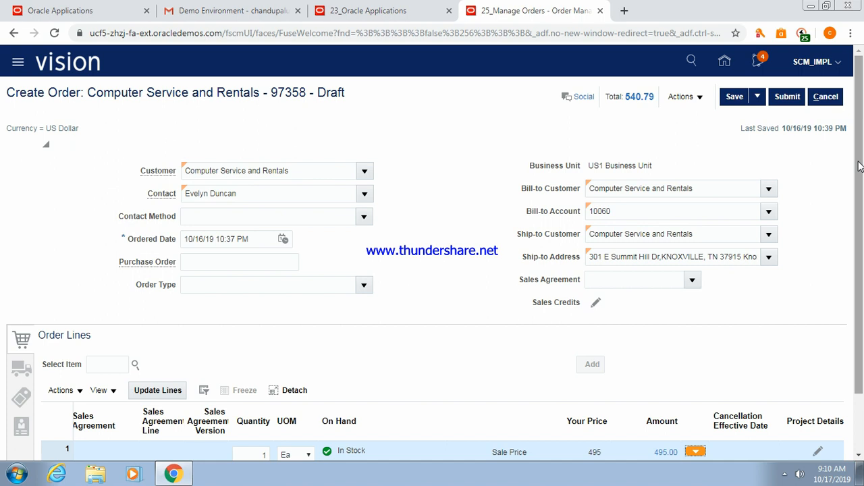
Submit order 97358 for validation.
click(700, 98)
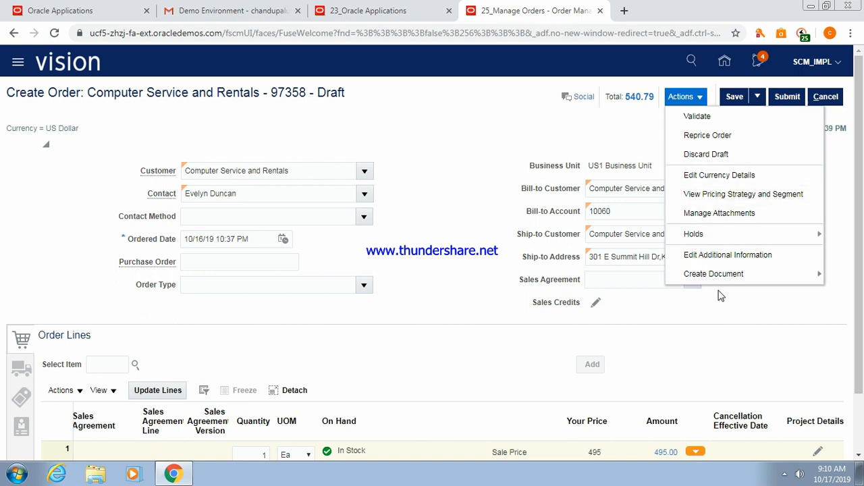
click(620, 141)
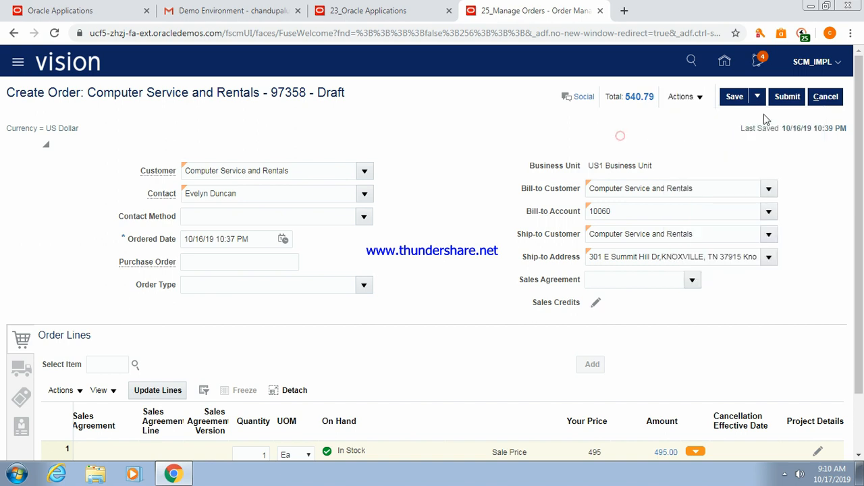
click(782, 98)
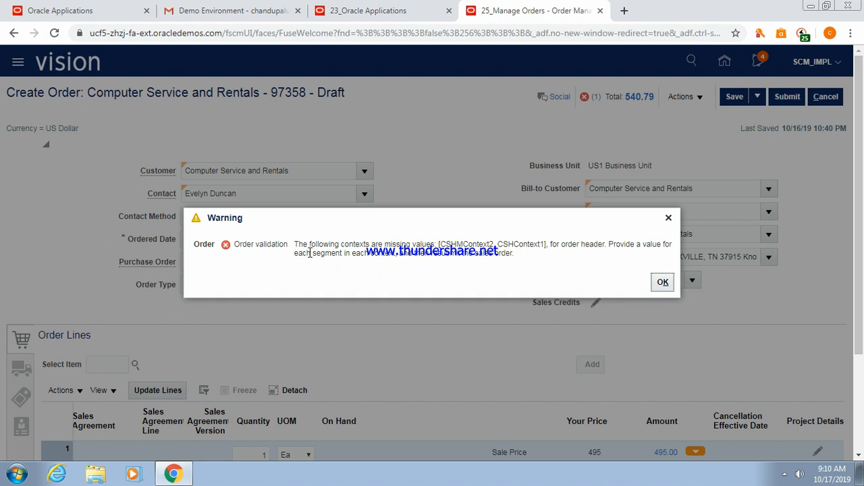
Point out the missing CSHMContext2 and CSHContext1 contexts in the warning, then dismiss it.
drag(296, 244, 520, 262)
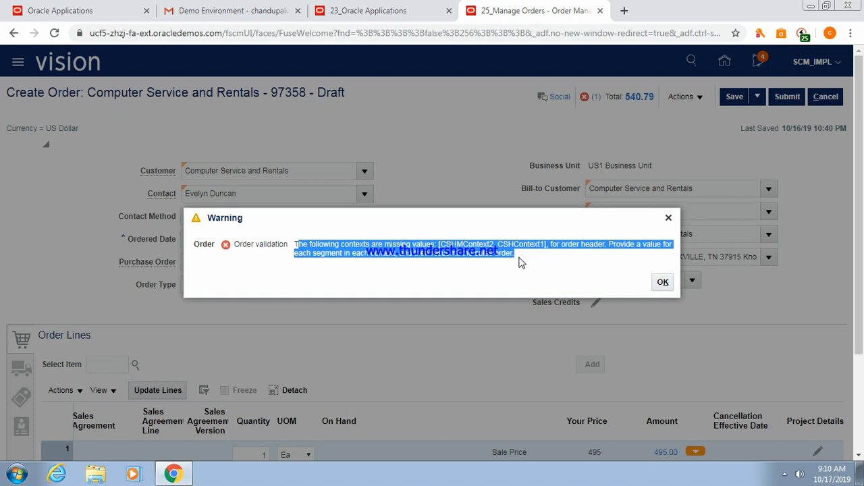
click(455, 244)
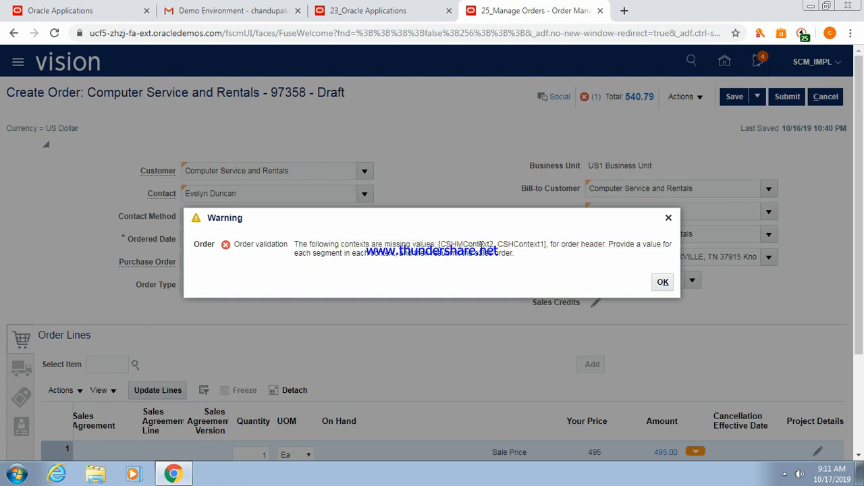
drag(493, 245, 435, 245)
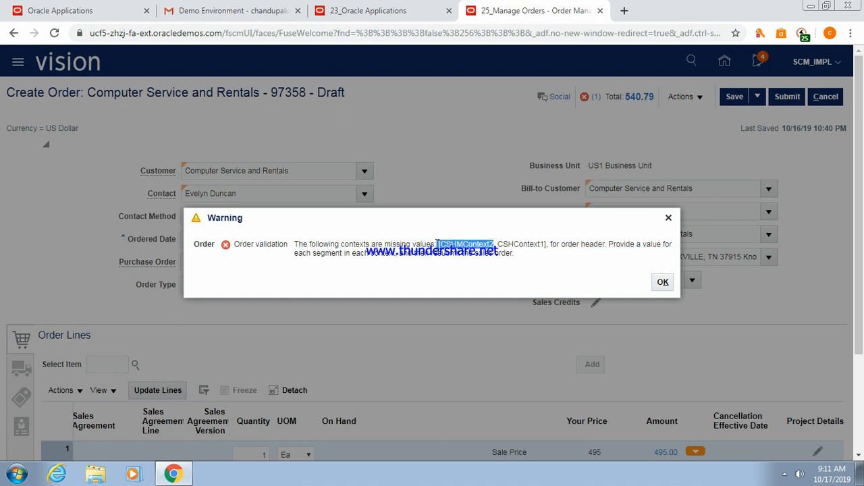
drag(498, 244, 541, 244)
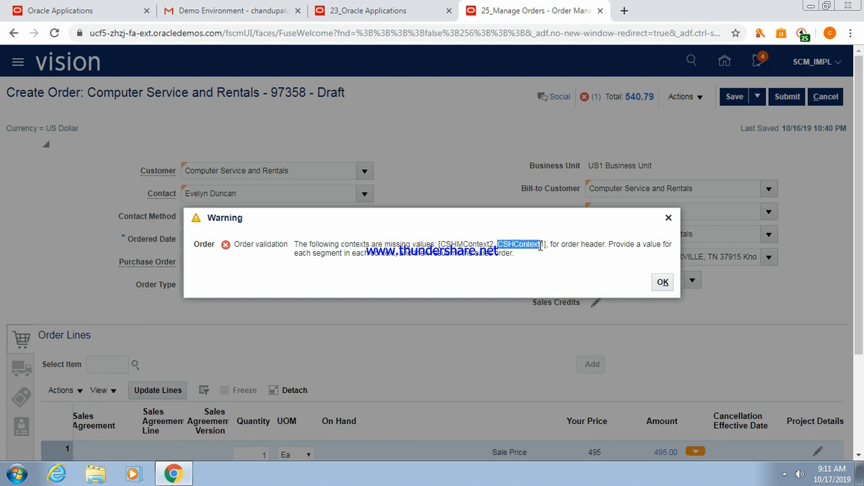
click(663, 283)
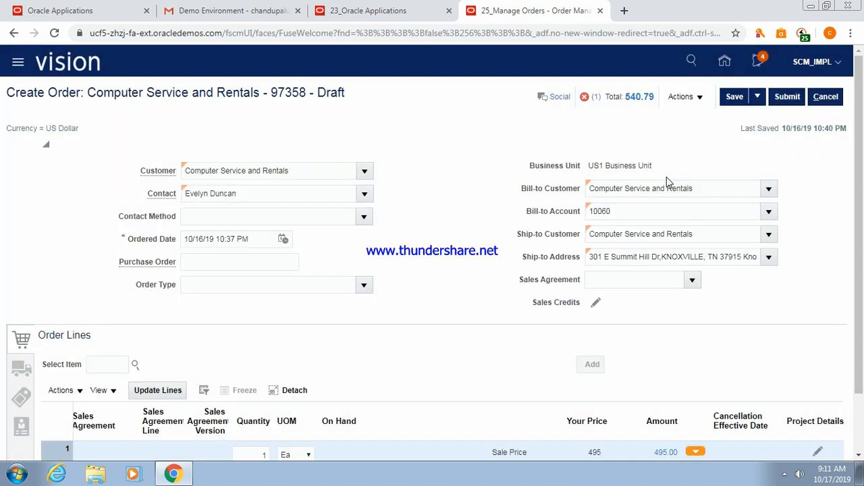
Enter Test in CSSegment2 of the CSHeaderinfo additional information and confirm with OK.
click(700, 98)
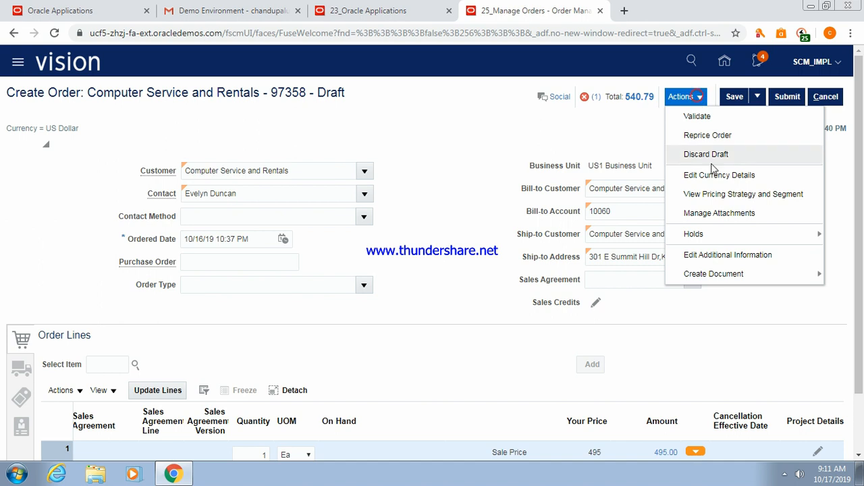
click(729, 256)
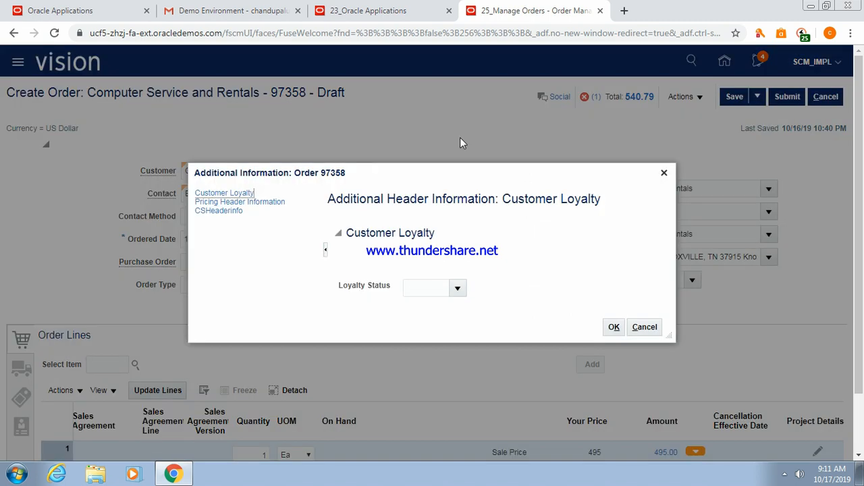
click(227, 212)
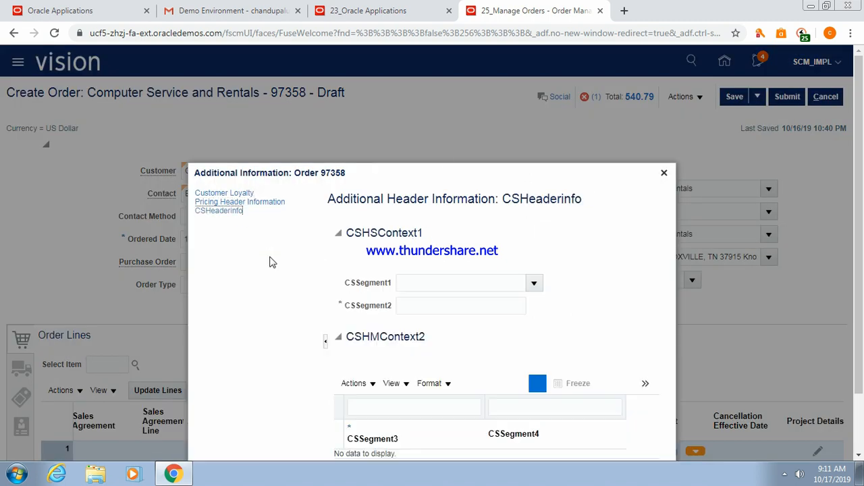
click(429, 216)
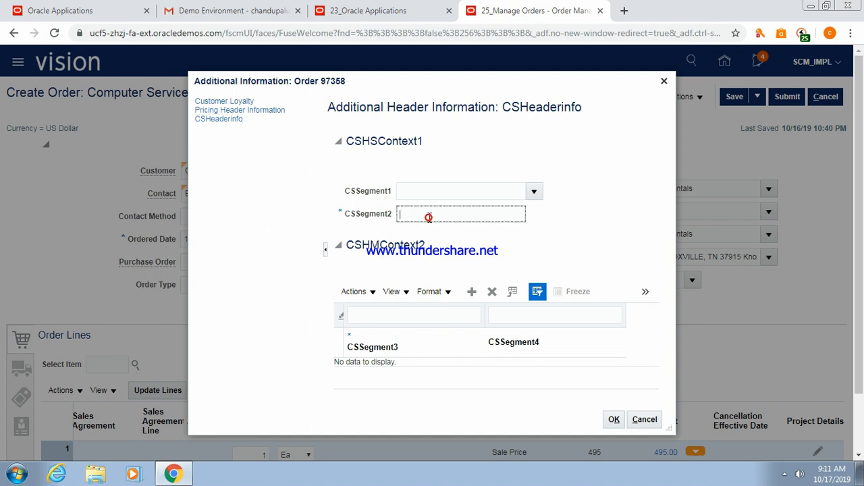
text(Text)
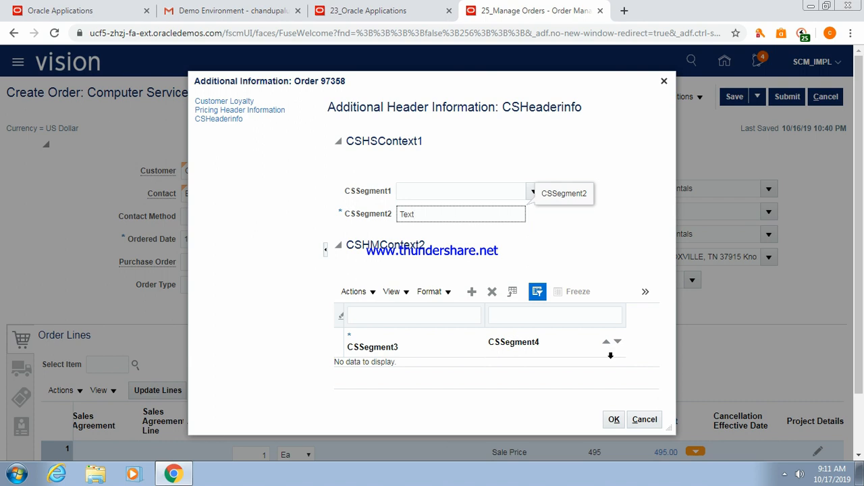
key(BackSpace)
text(st)
click(612, 420)
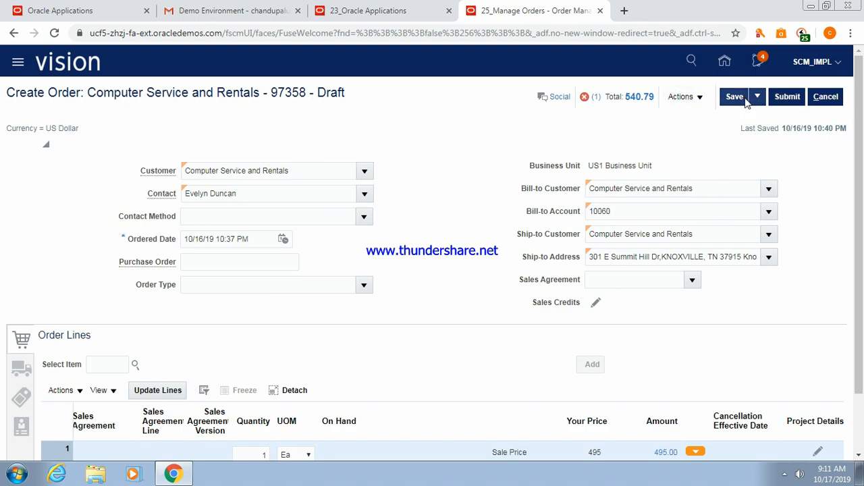
Submit the order again and dismiss the missing-CSHMContext2 validation warning.
click(787, 98)
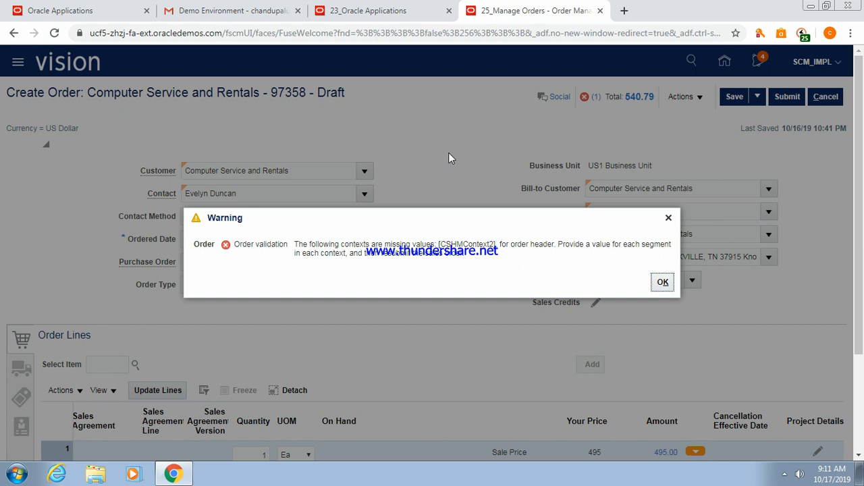
click(467, 244)
click(663, 284)
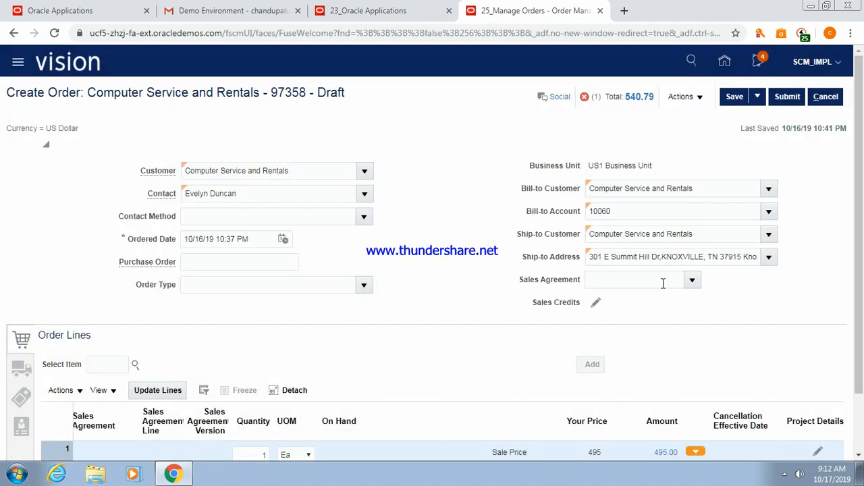
Reopen the order's additional information at the CSHeaderinfo section.
click(700, 100)
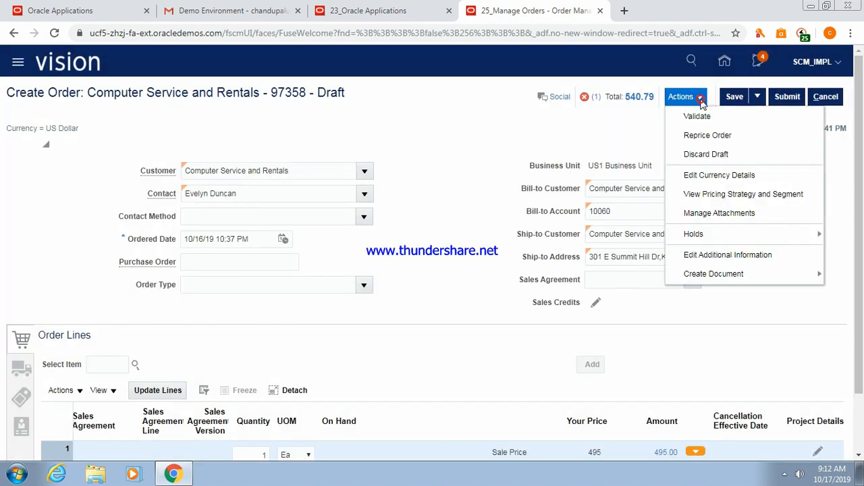
click(709, 256)
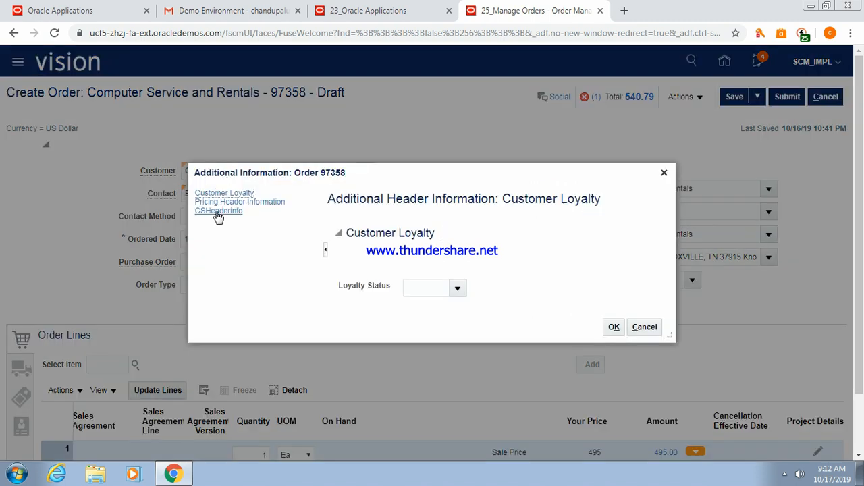
click(218, 211)
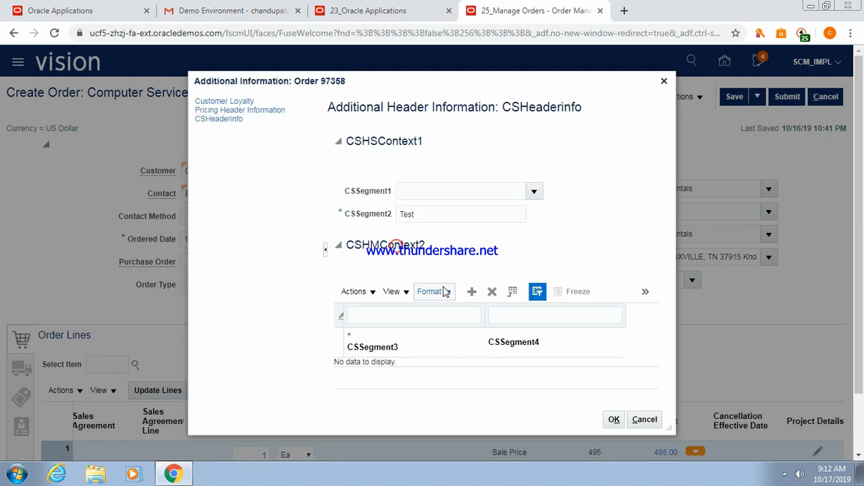
Add a CSHMContext2 row with CSSegment3 10 and CSSegment4 Test, then confirm with OK.
click(473, 294)
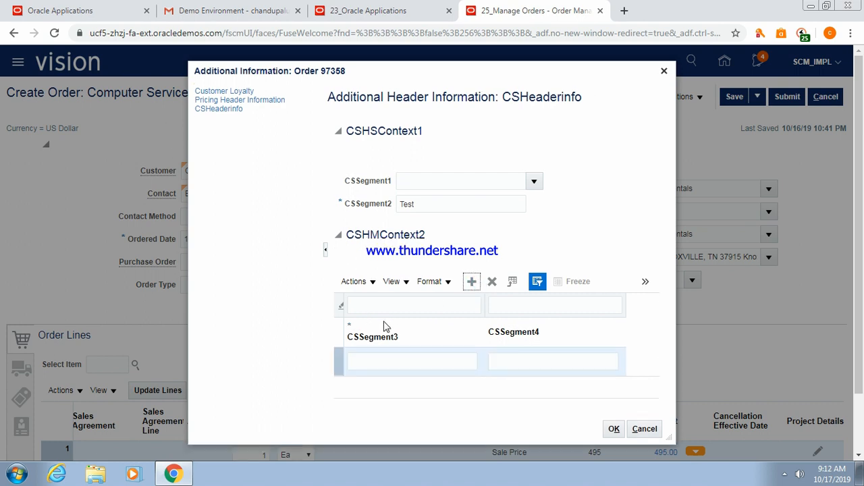
click(384, 361)
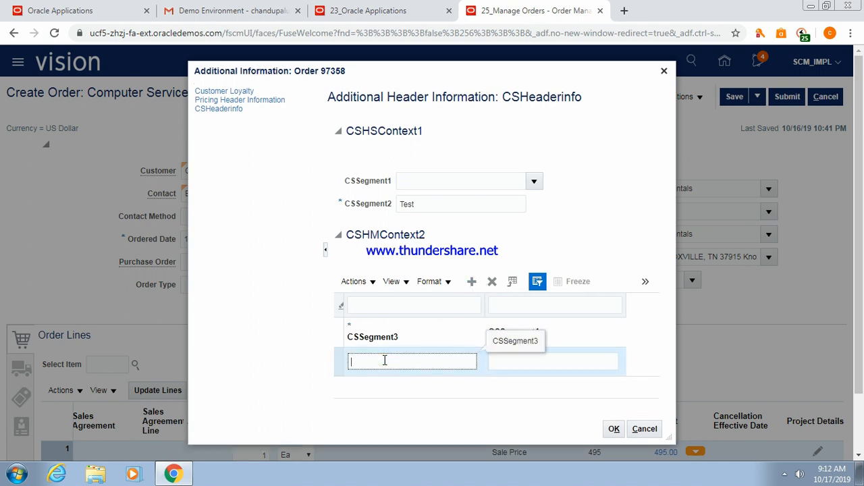
text(10)
key(Tab)
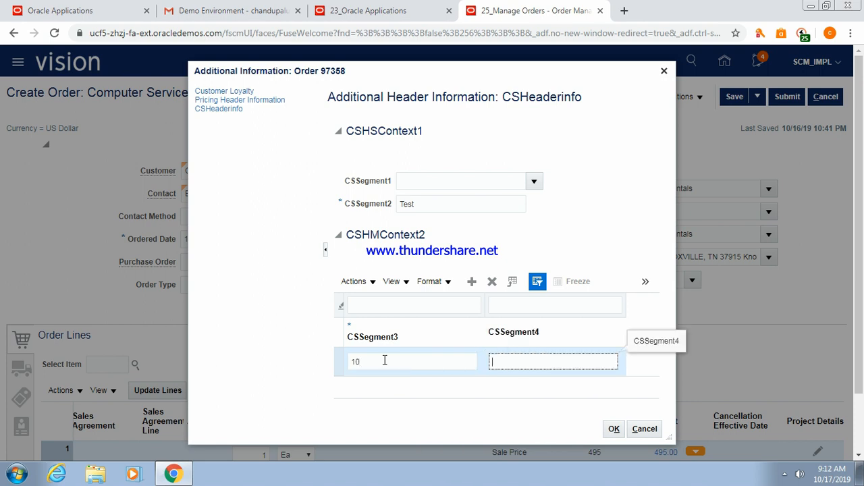
text(Test)
click(613, 431)
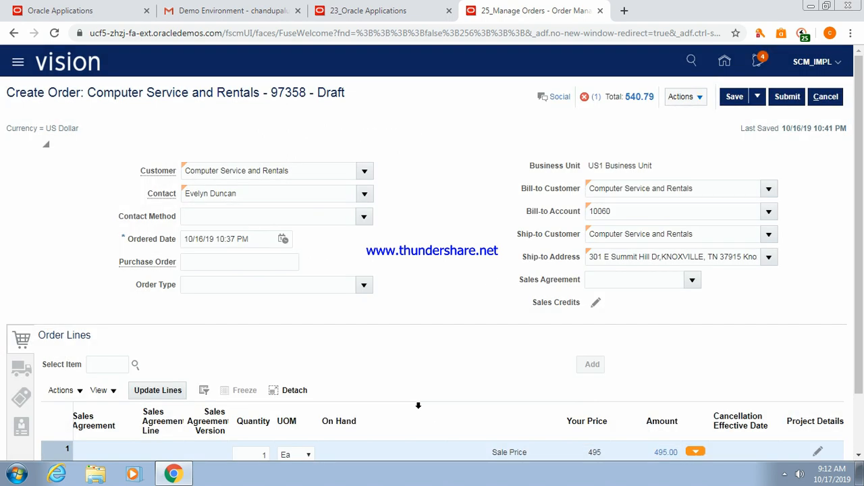
Submit order 97358 past the warning and confirmation, then select its number and show the desktop.
click(787, 98)
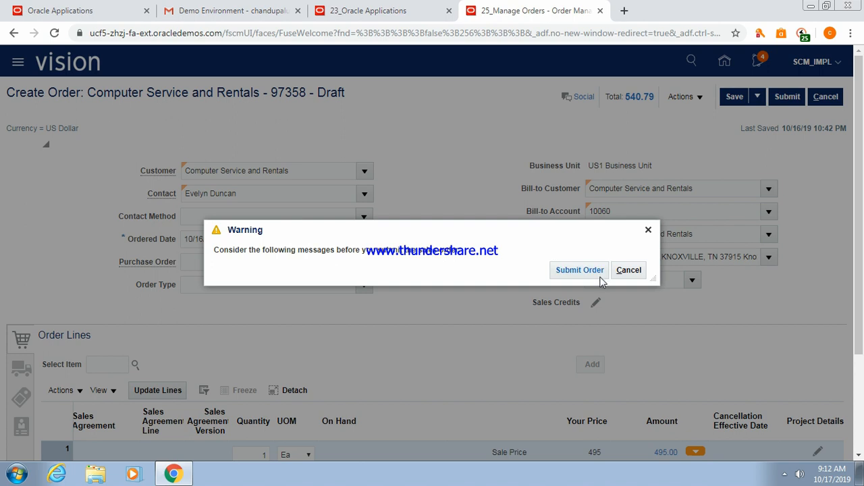
click(574, 270)
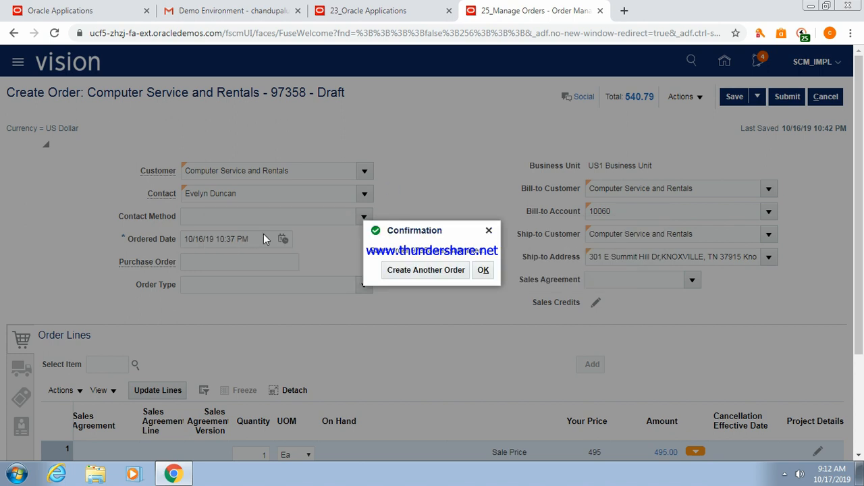
click(484, 270)
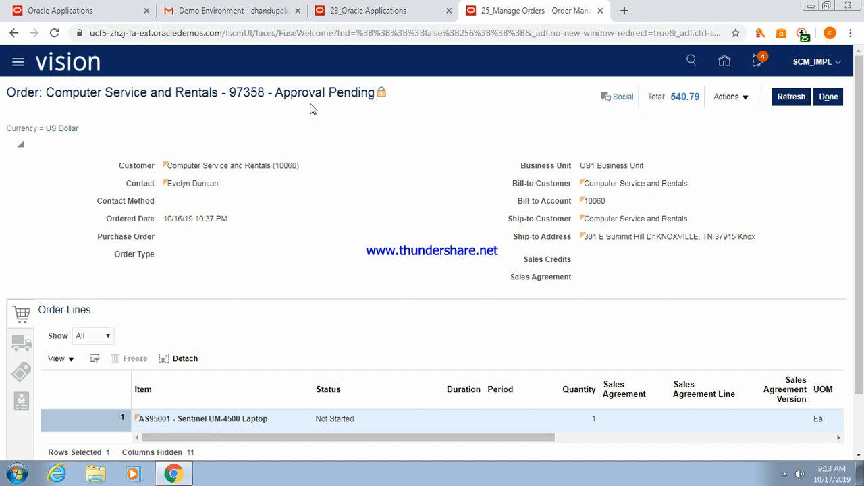
double_click(238, 92)
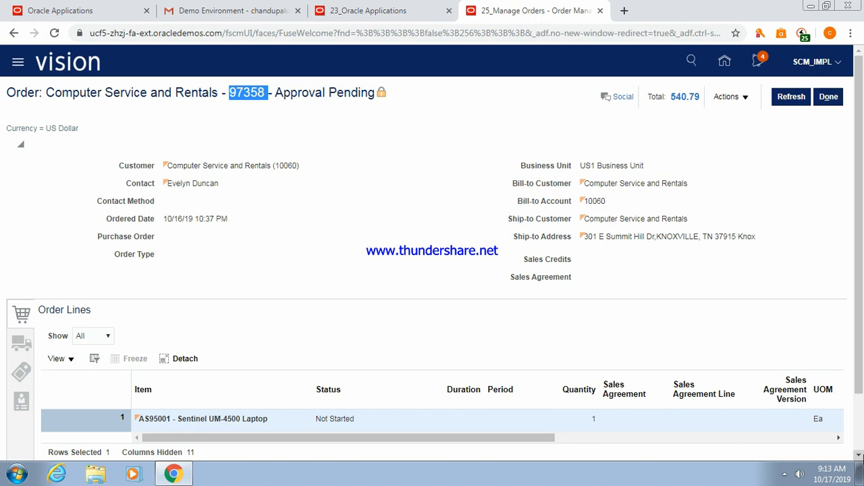
click(861, 480)
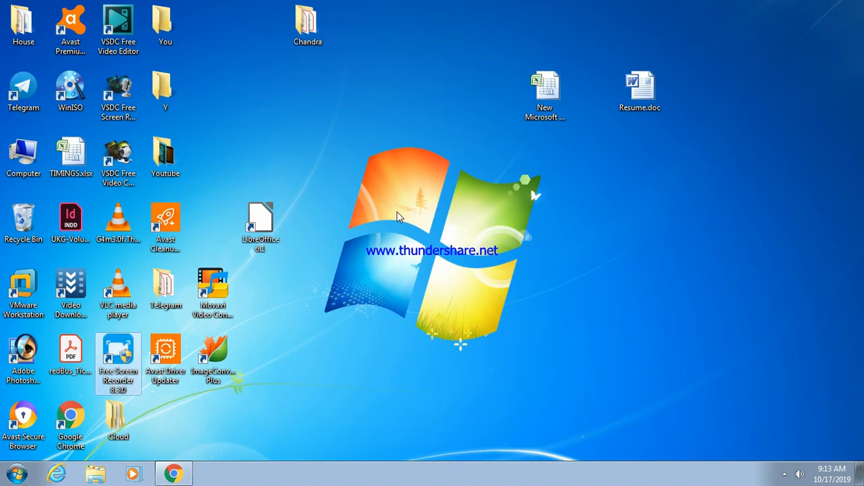
Create New Text Document.txt on the desktop, enter 97358 in it, and return to the browser.
right_click(398, 214)
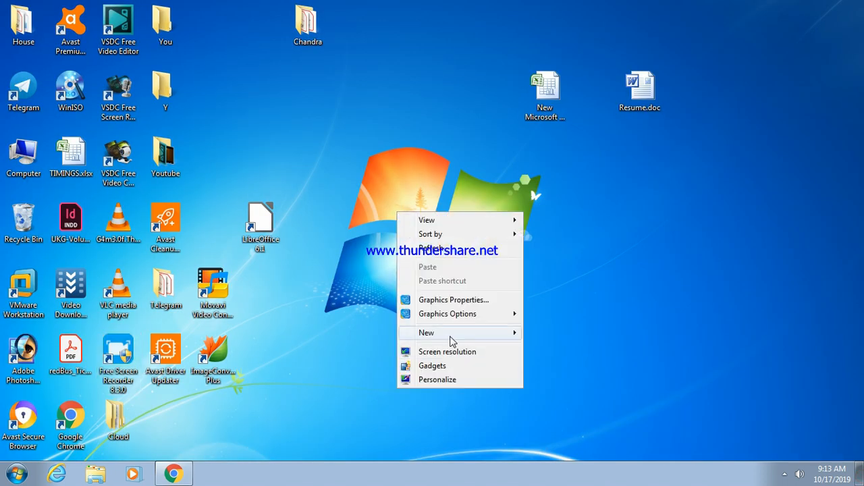
mouse_move(450, 336)
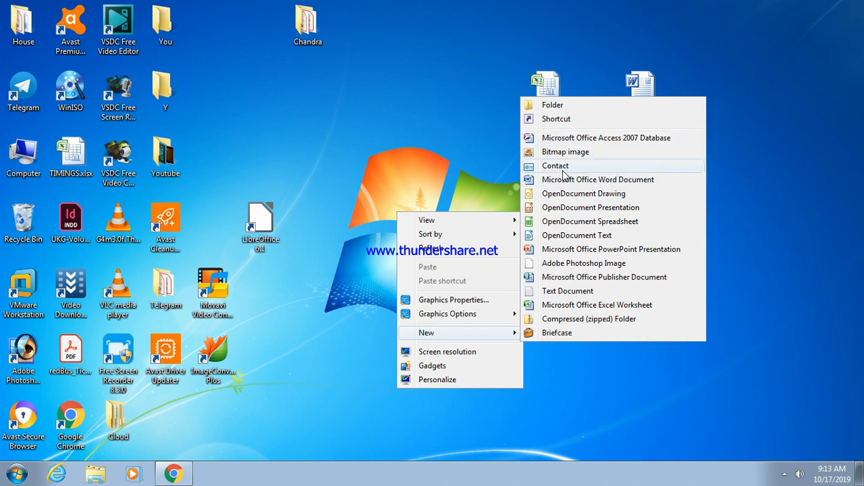
click(572, 292)
click(572, 292)
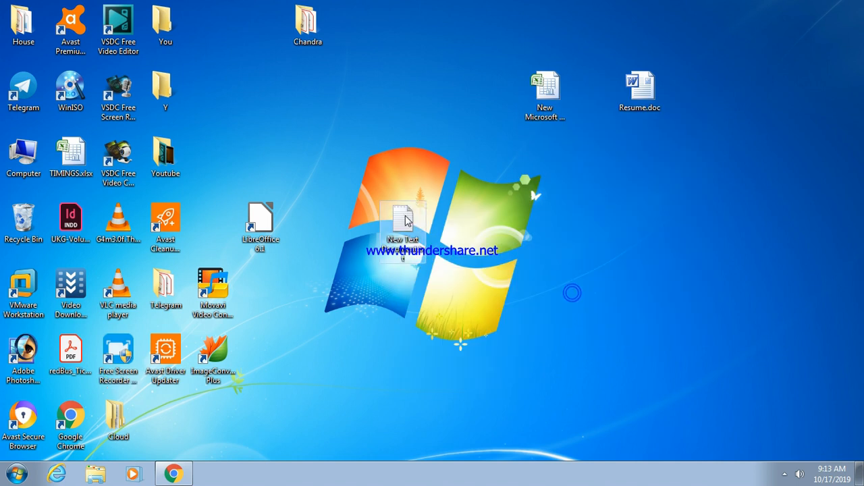
double_click(402, 225)
text(97358)
key(alt+Tab)
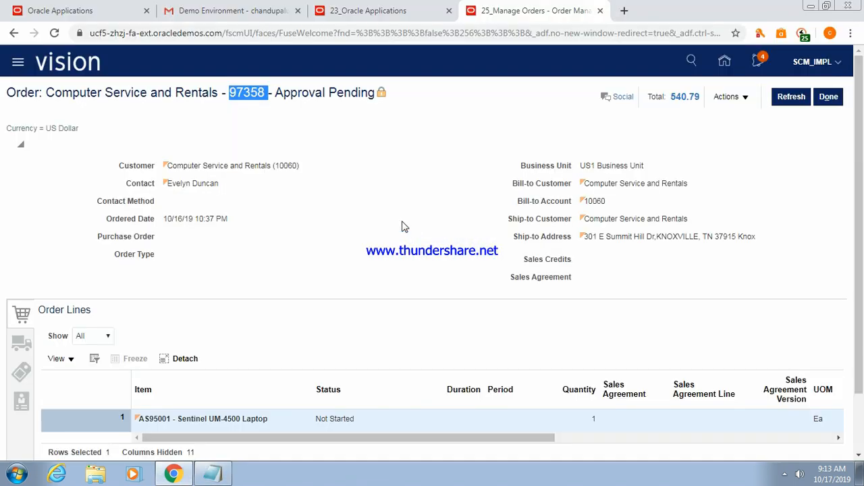
Check the order's Actions menu and Notifications without changes, then go to the home page.
click(744, 99)
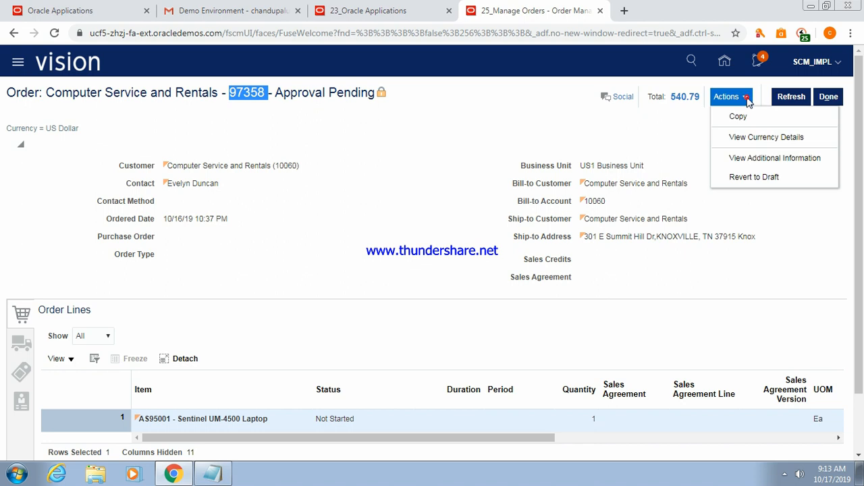
click(678, 128)
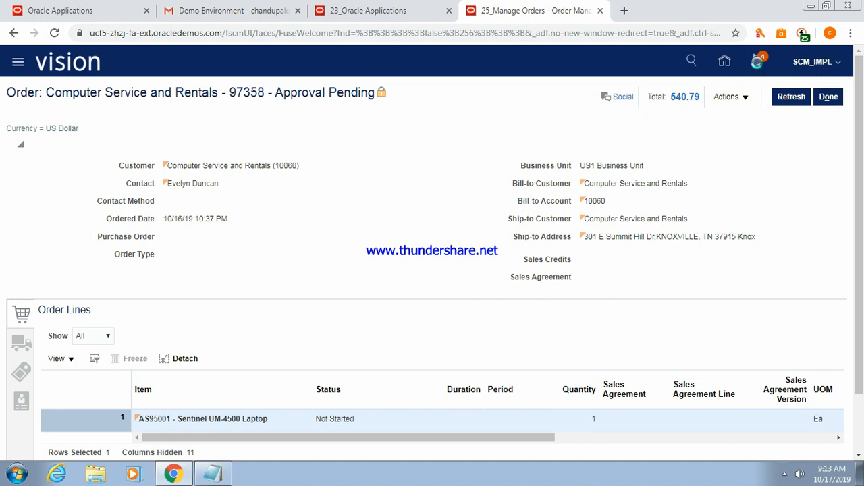
click(759, 63)
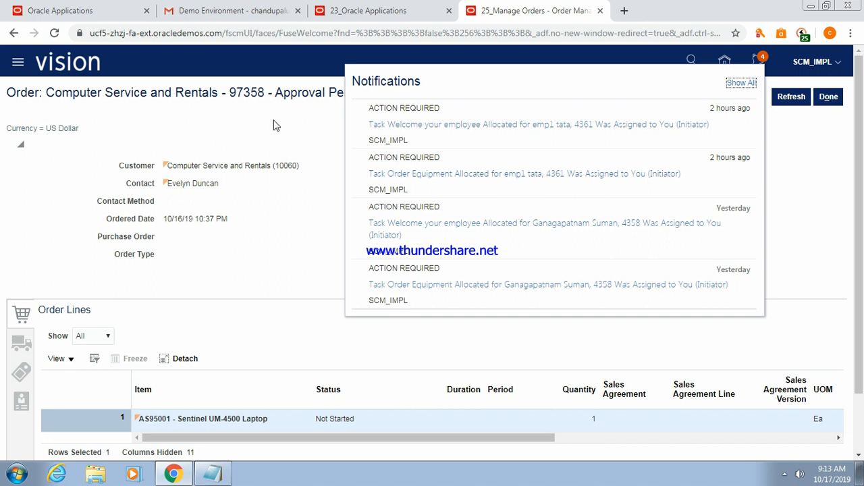
click(315, 230)
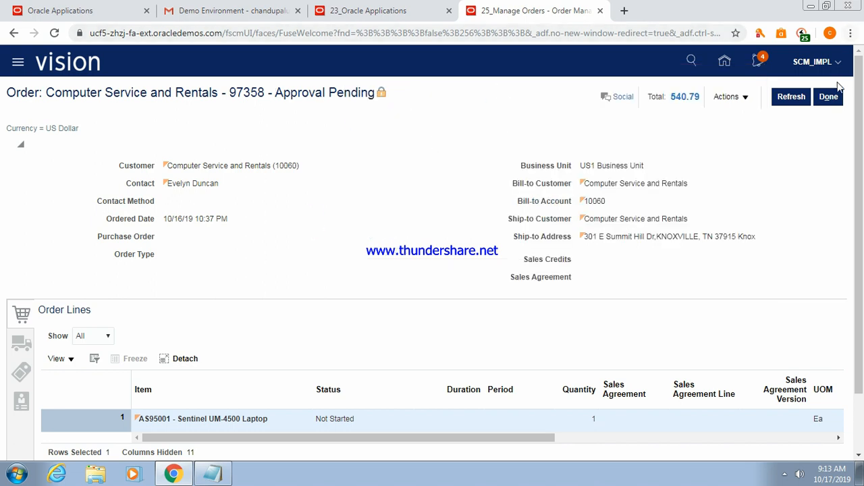
click(722, 63)
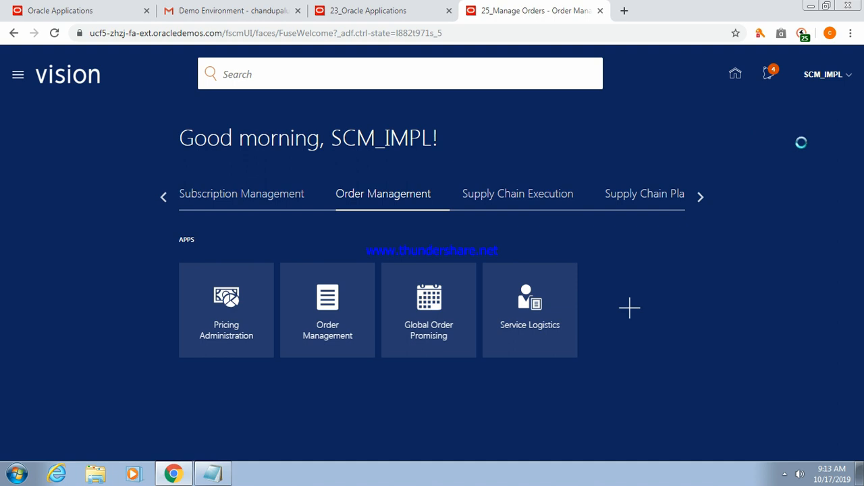
Go to Setup and Maintenance and open the setup task search.
click(839, 78)
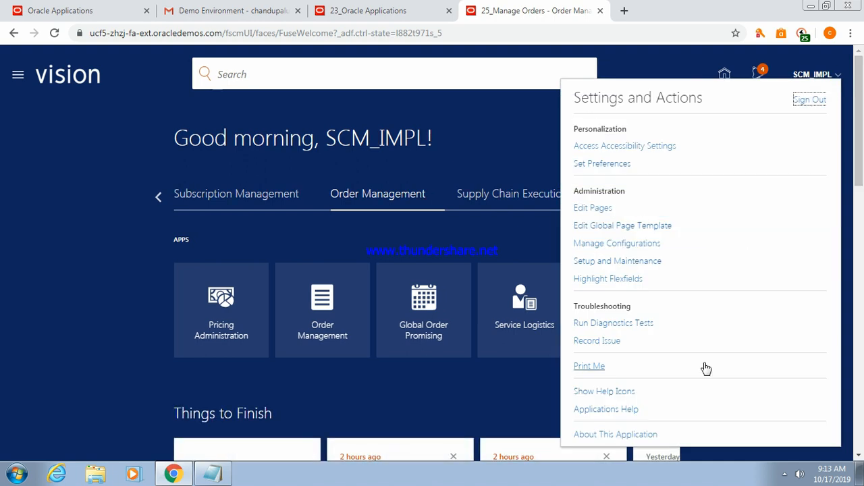
click(621, 260)
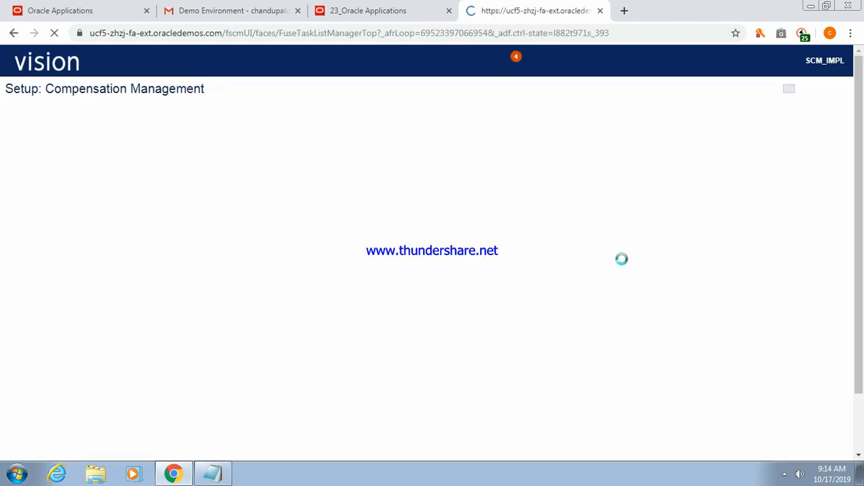
click(839, 146)
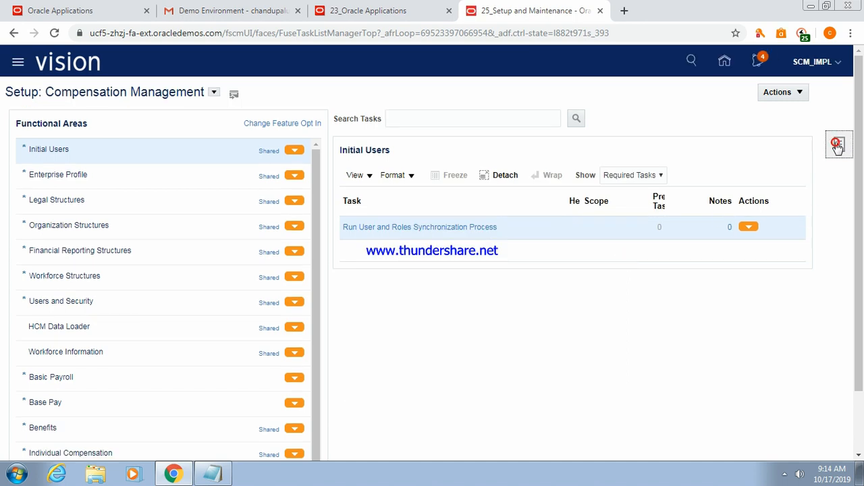
click(749, 204)
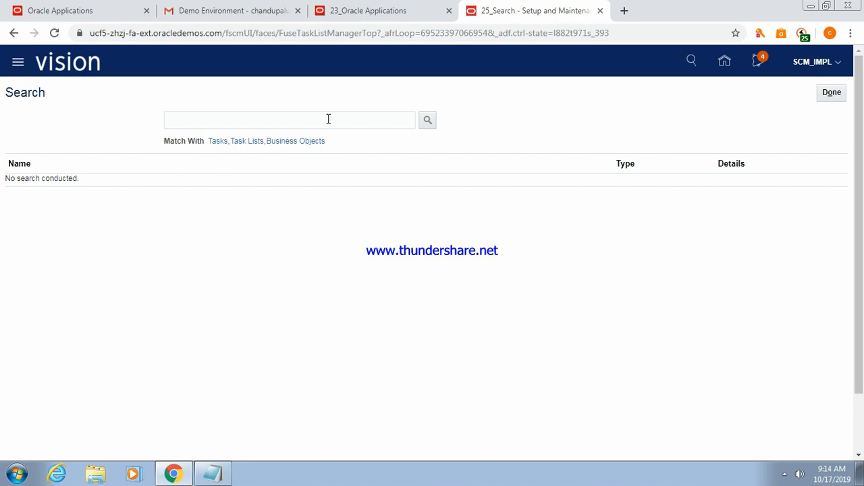
Search tasks for Manage%app and open Manage Order Approval Rules.
click(318, 120)
text(Manage)
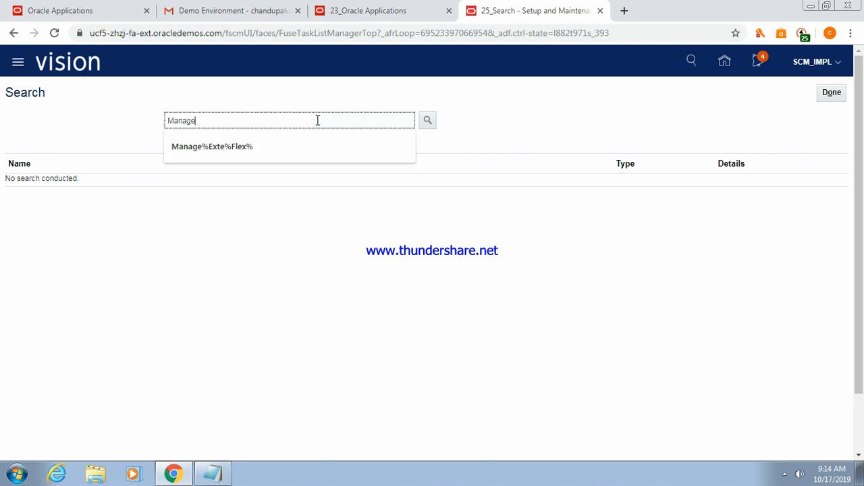
text(%)
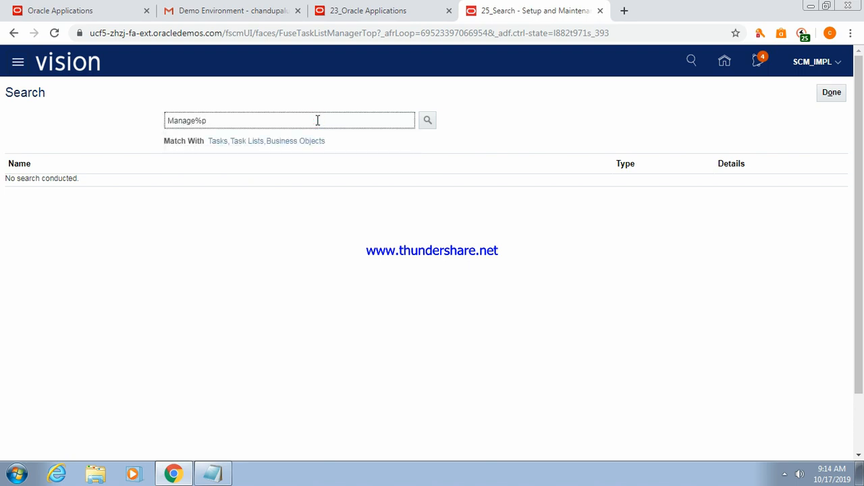
text(approval%)
key(Return)
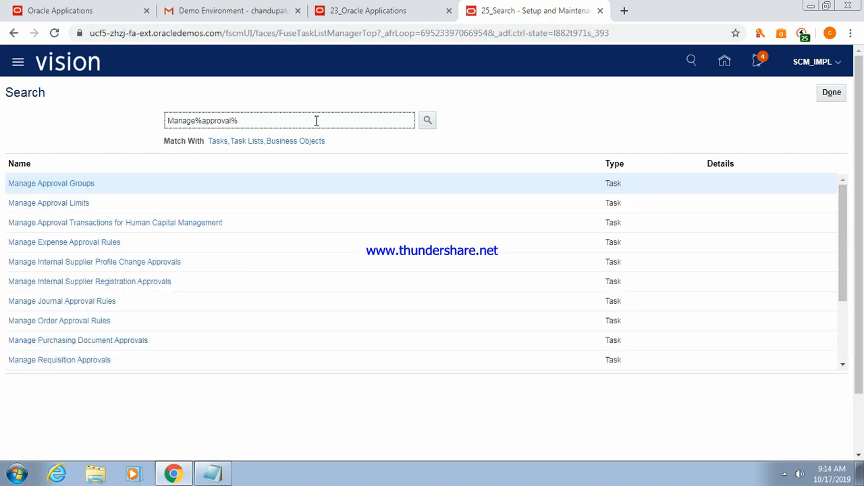
click(74, 326)
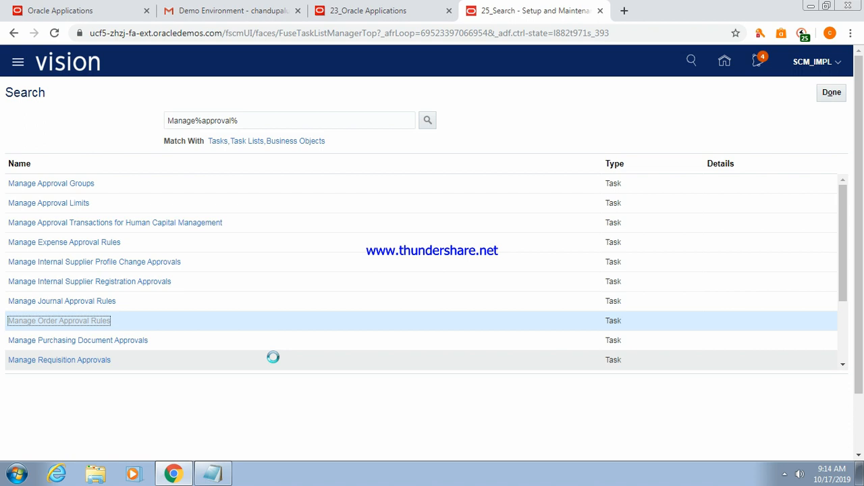
Edit the task search text toward Manage%Order%Pa.
click(253, 120)
key(BackSpace)
key(BackSpace)
key(BackSpace)
key(BackSpace)
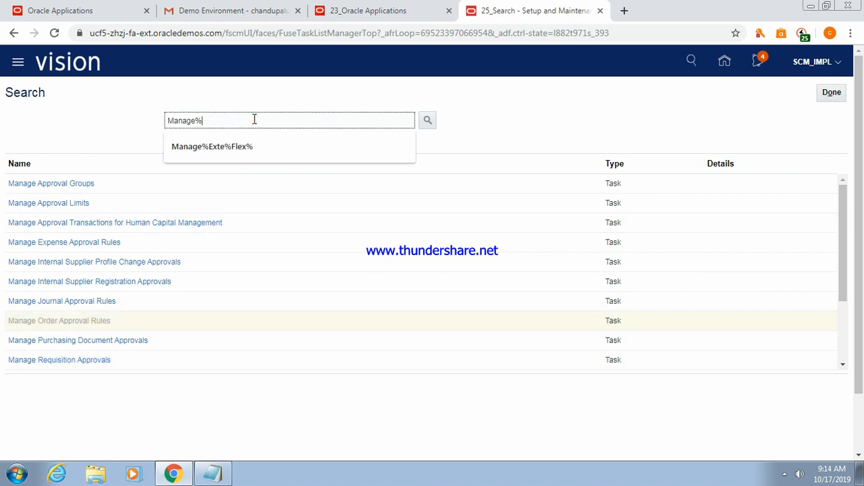
text(Orde)
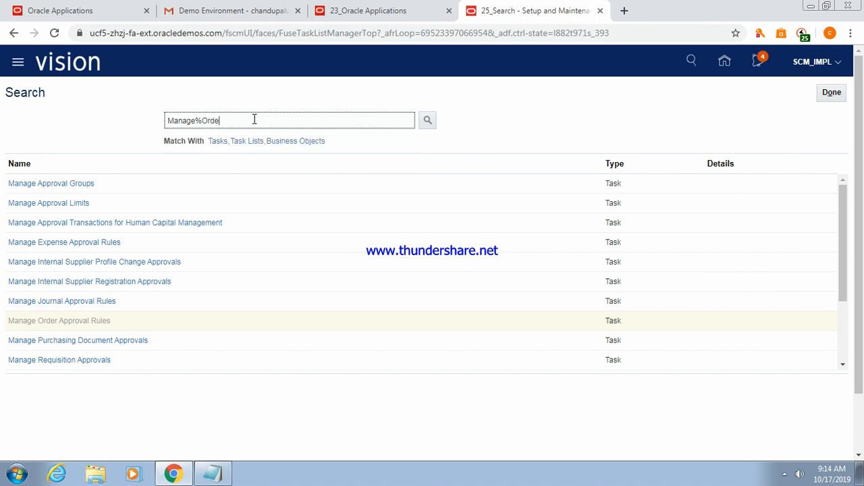
text(r%Pa)
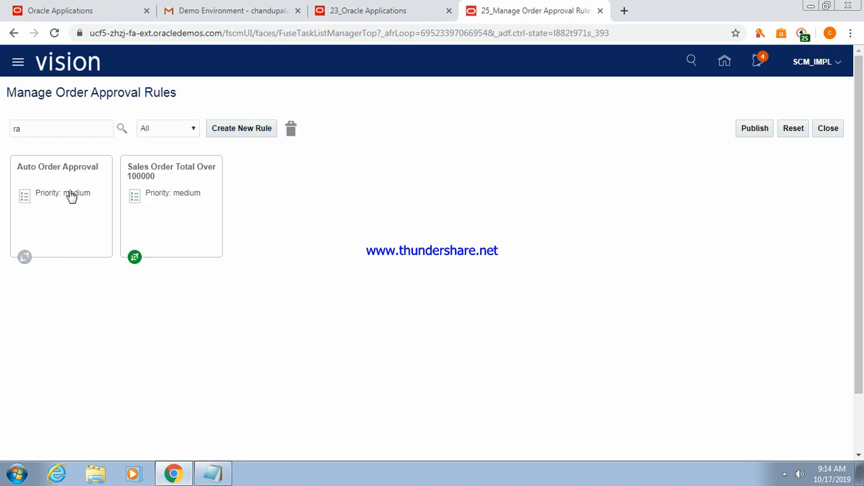
Close the approval rules page and search tasks for Manage%Order%Parameter%.
click(830, 130)
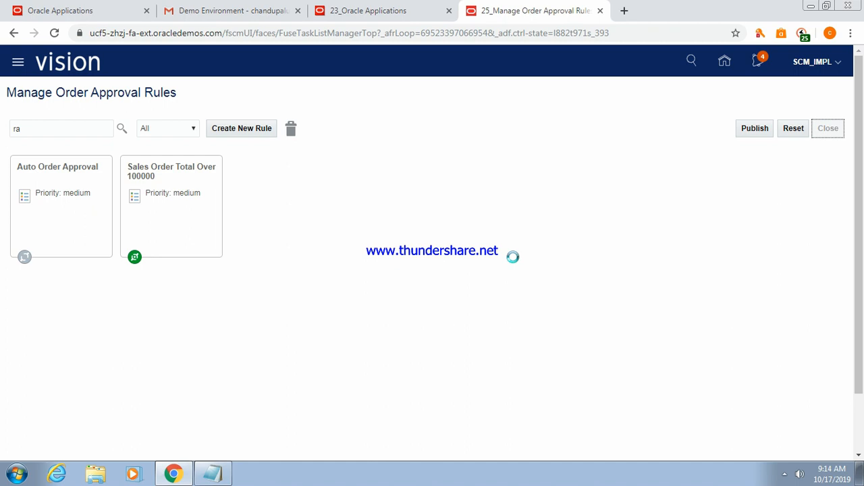
click(256, 119)
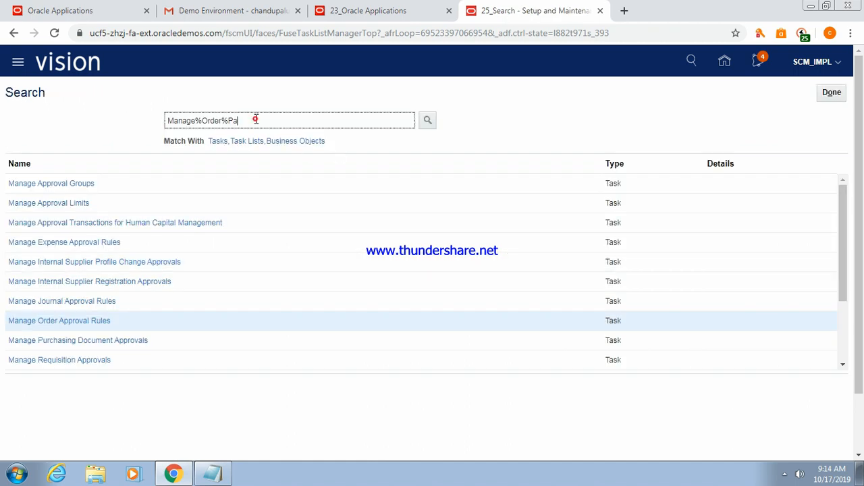
text(rameter%)
click(430, 123)
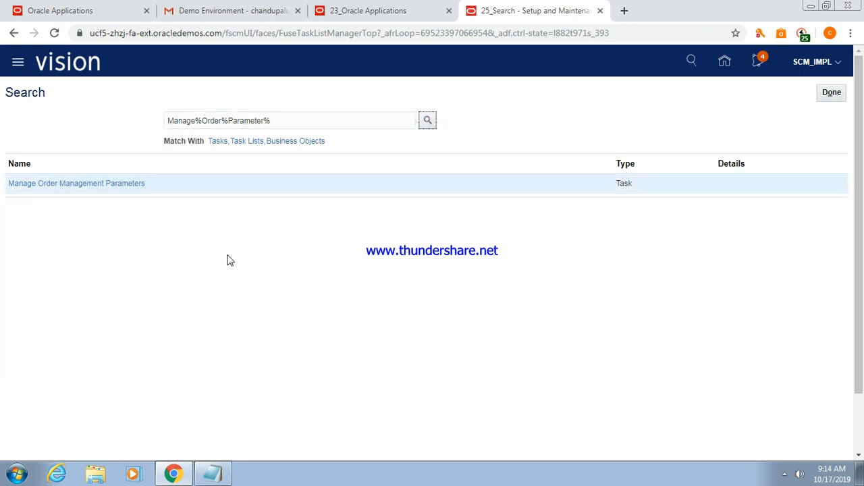
Open Manage Order Management Parameters and select the Start Approval Process for Sales Orders row.
click(75, 183)
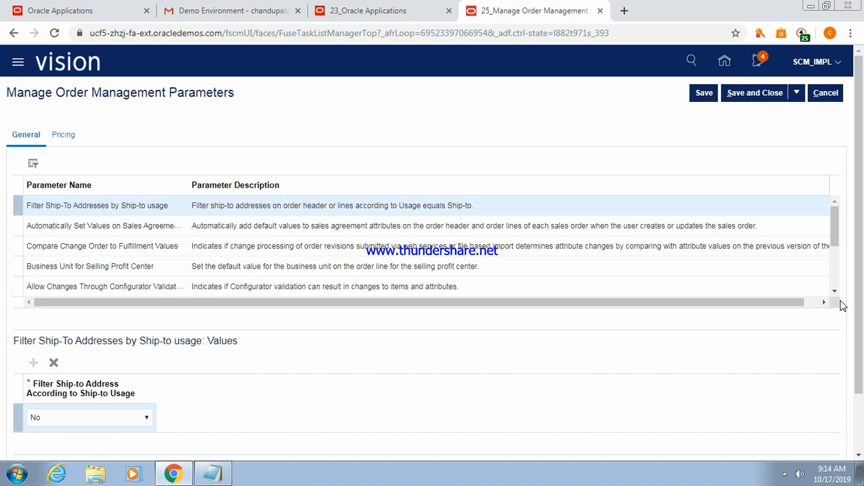
click(835, 293)
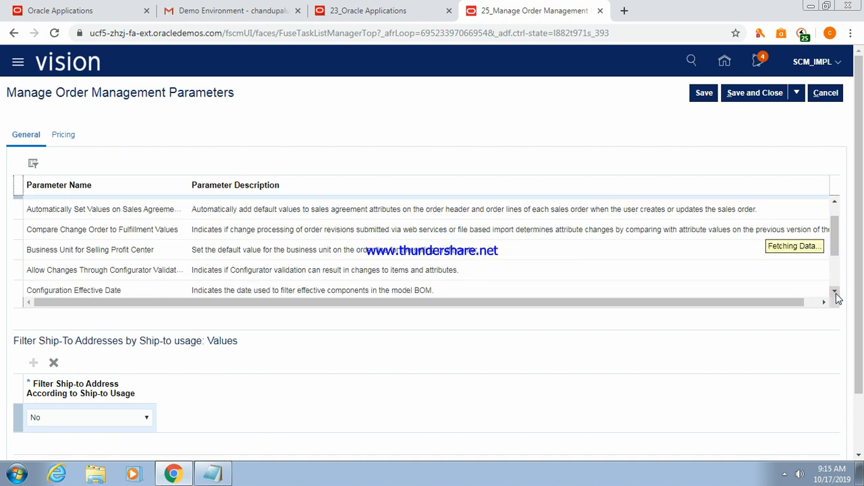
click(835, 294)
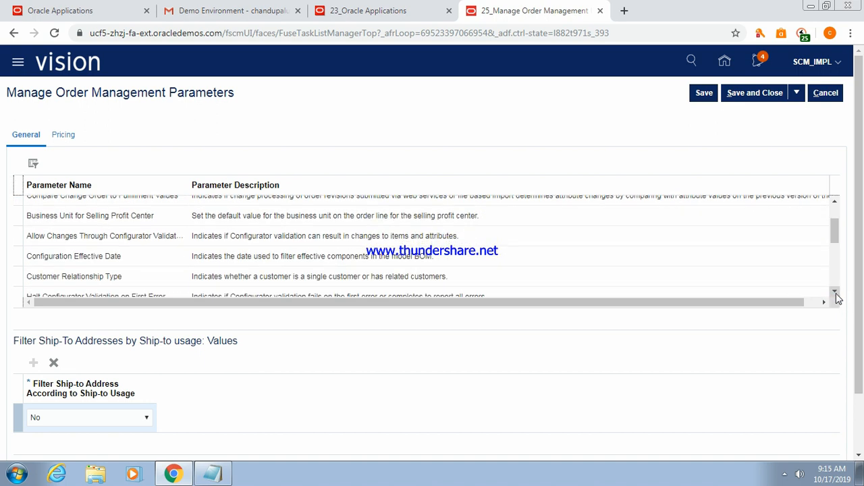
click(835, 294)
click(835, 294)
click(835, 294)
click(835, 294)
click(836, 293)
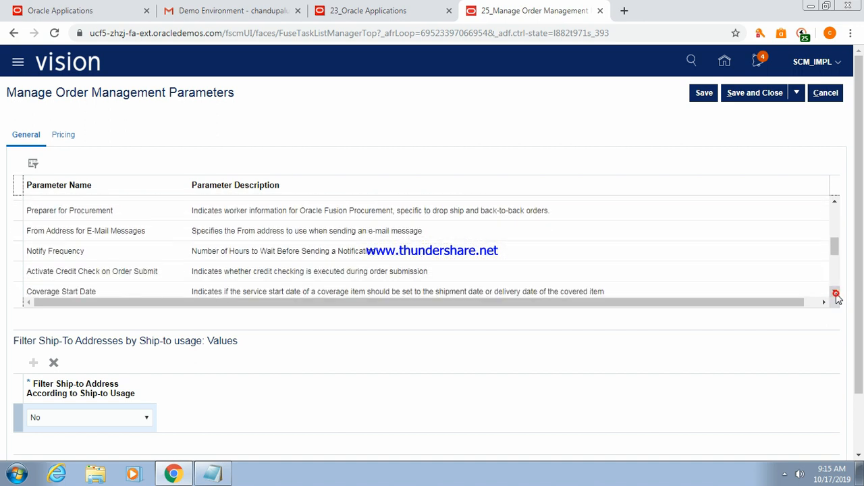
click(835, 293)
click(835, 294)
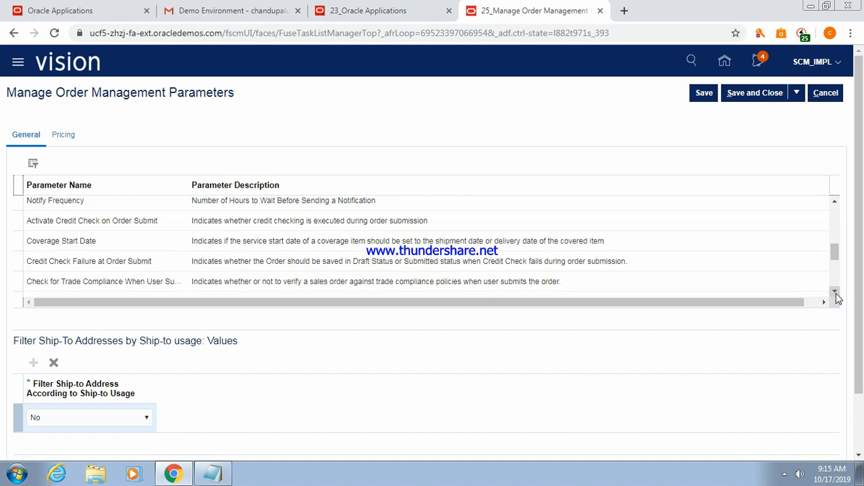
click(835, 294)
click(835, 293)
click(835, 294)
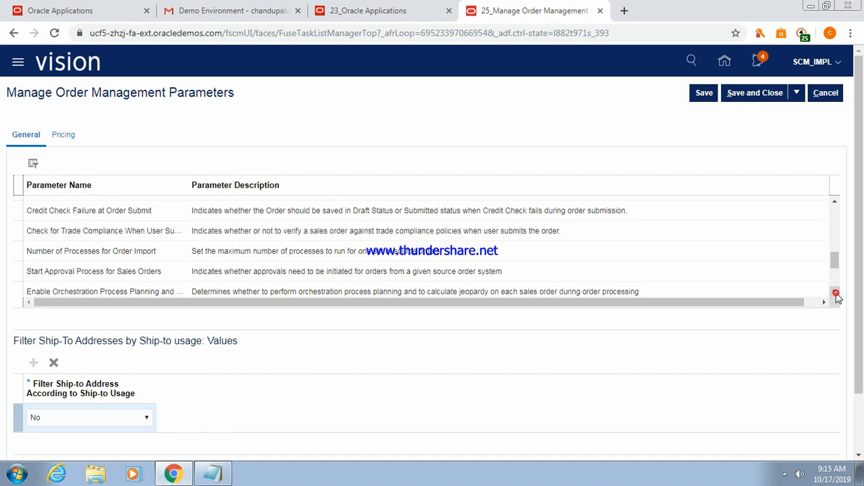
click(94, 273)
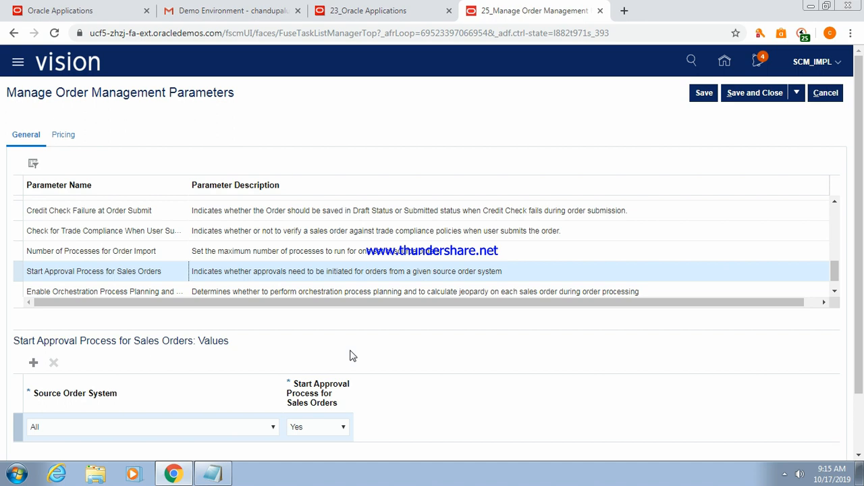
Change Start Approval Process for Sales Orders to No, accept the warning, save, and return home.
click(345, 428)
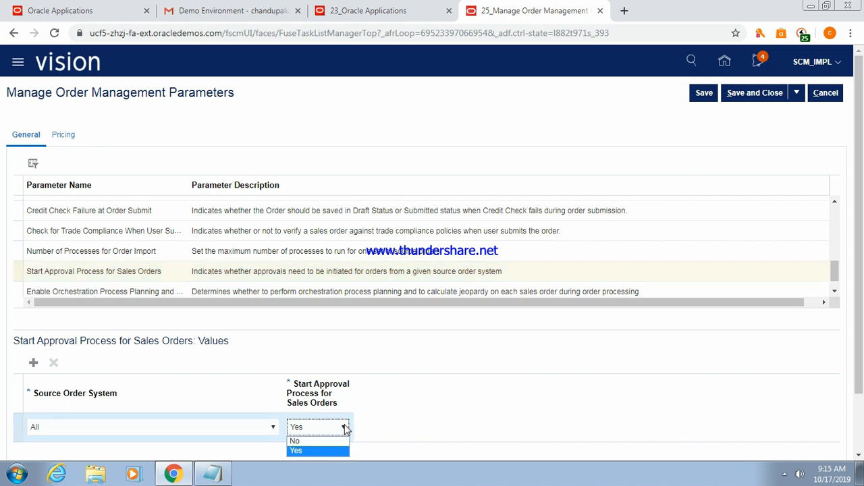
click(313, 441)
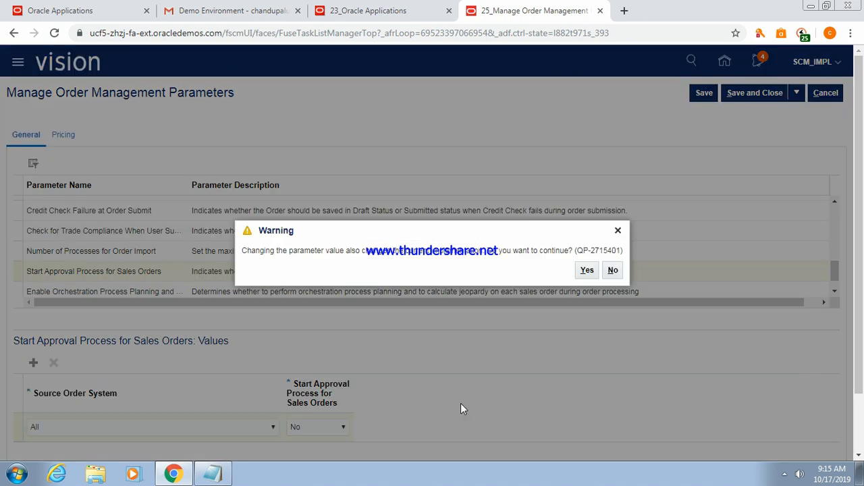
click(587, 269)
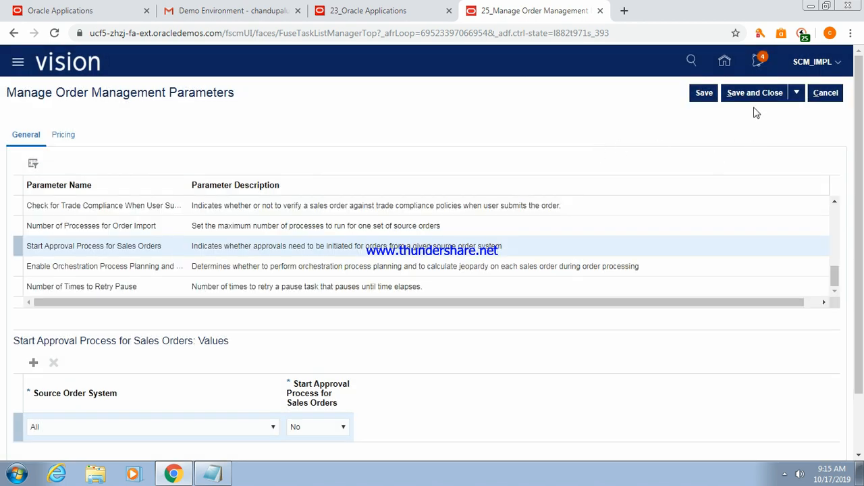
click(752, 97)
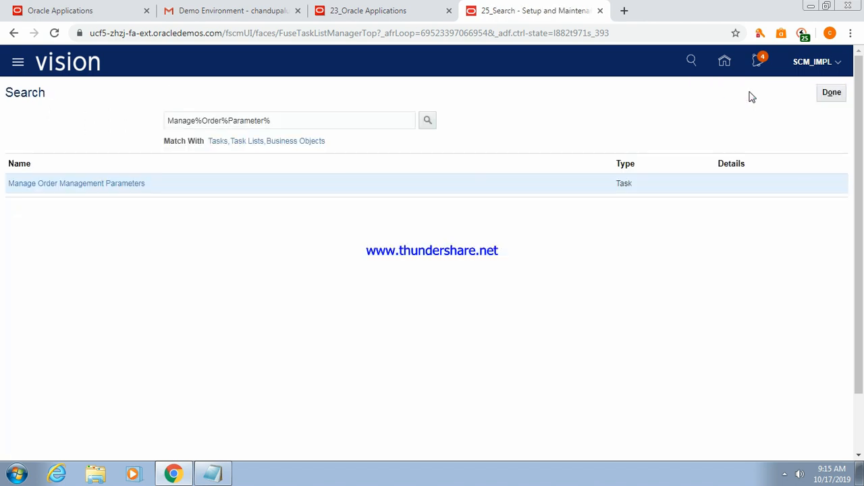
click(724, 65)
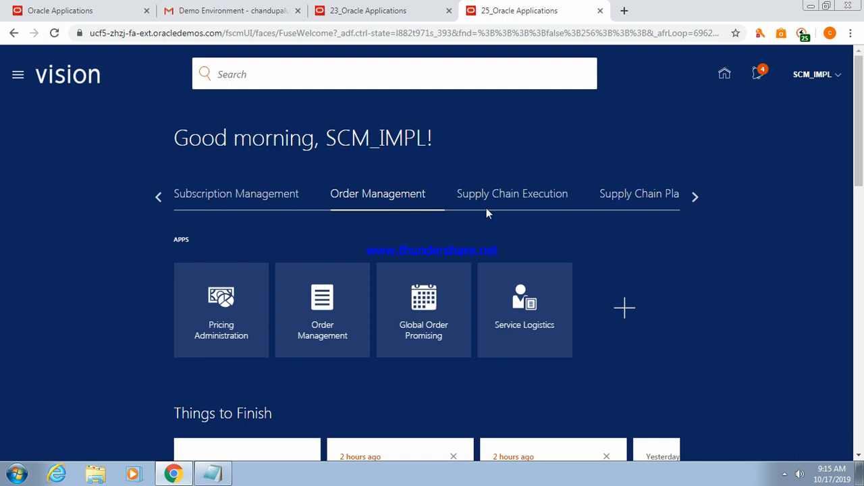
Open Order Management, copy 97358 from Notepad, and search for that order.
click(321, 303)
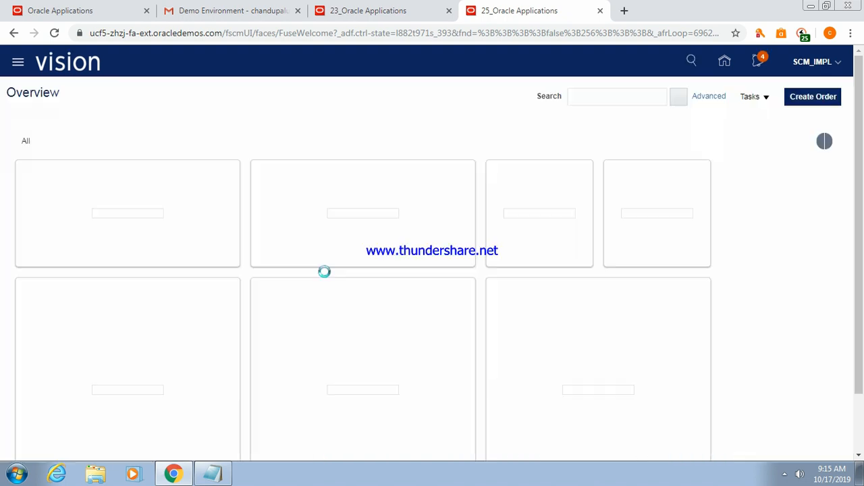
click(222, 474)
double_click(430, 100)
key(ctrl+c)
key(alt+Tab)
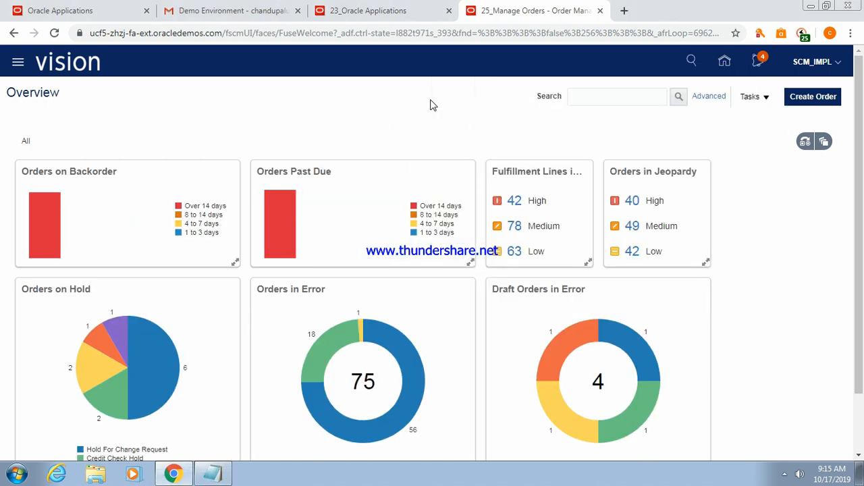
click(592, 97)
key(ctrl+v)
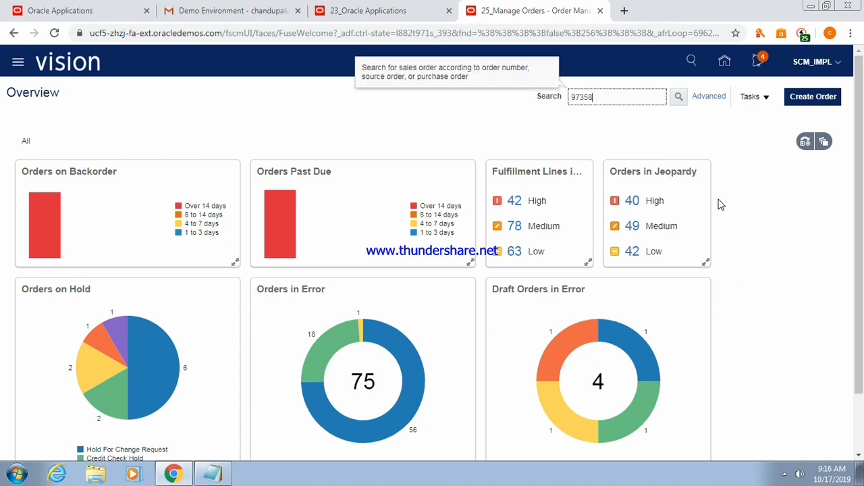
click(679, 97)
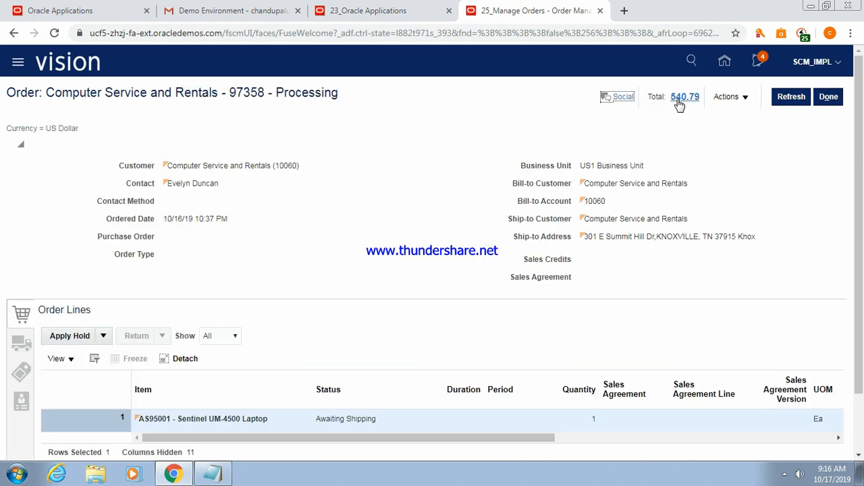
Use the order's Actions menu to choose Switch to Fulfillment View.
click(745, 98)
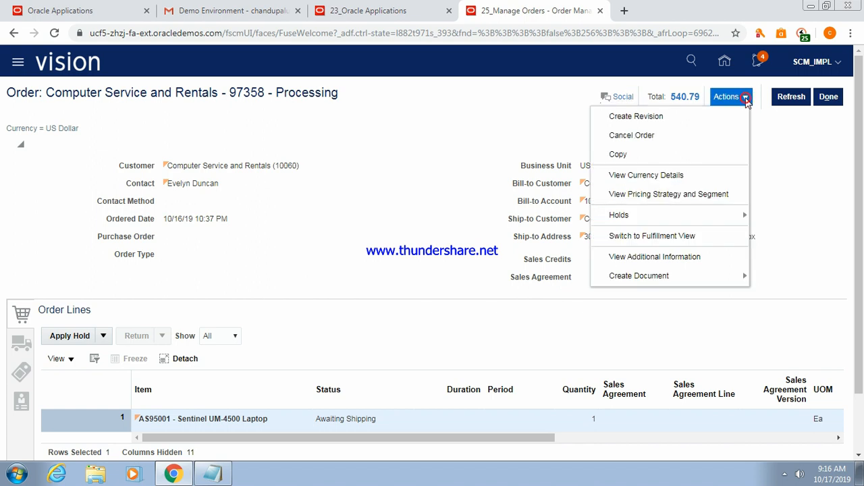
click(791, 162)
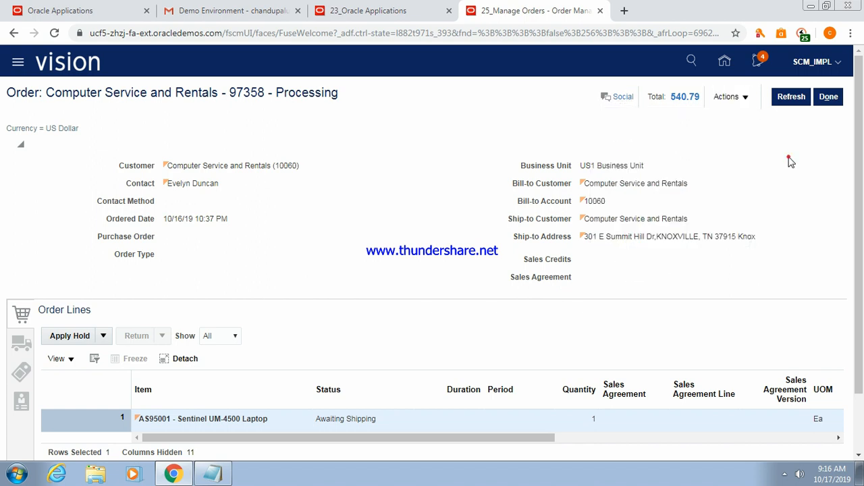
click(747, 99)
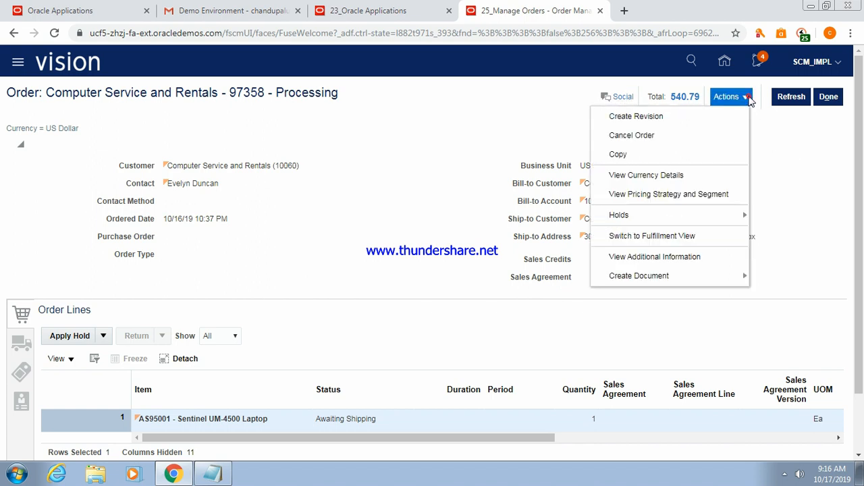
click(663, 240)
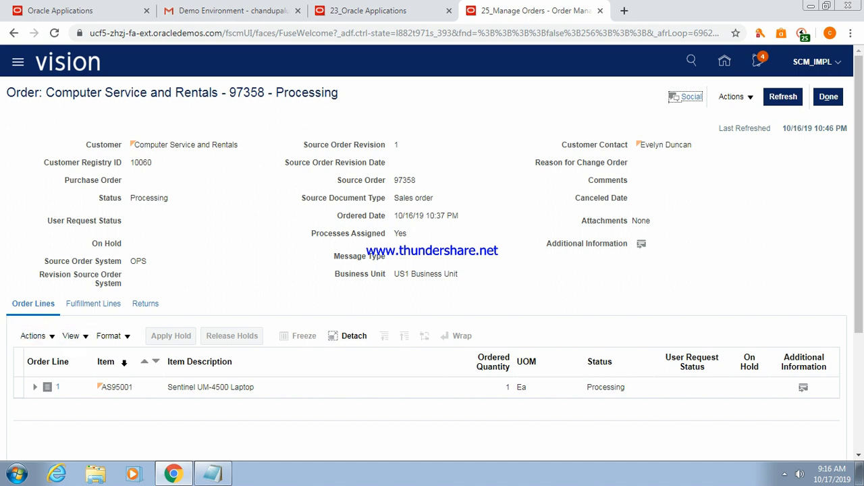
Check order line 1's additional attributes, then list order 97358's fulfillment lines, showing line 1-1 Awaiting Shipping.
click(803, 390)
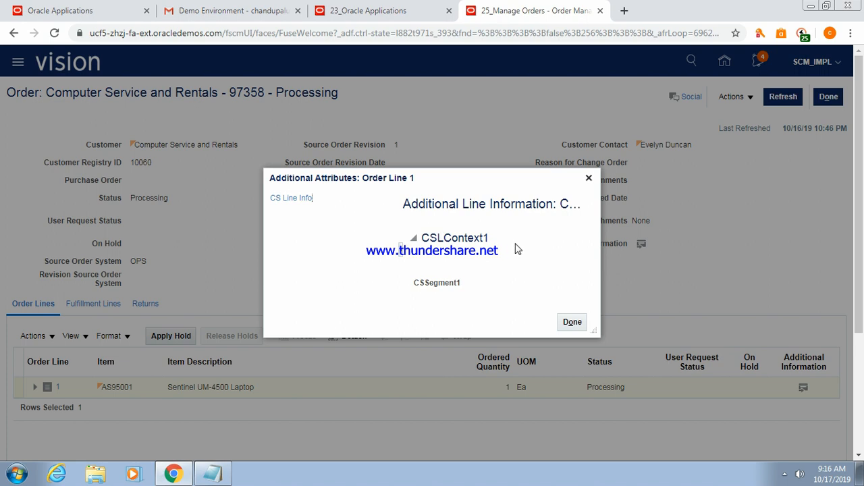
click(573, 322)
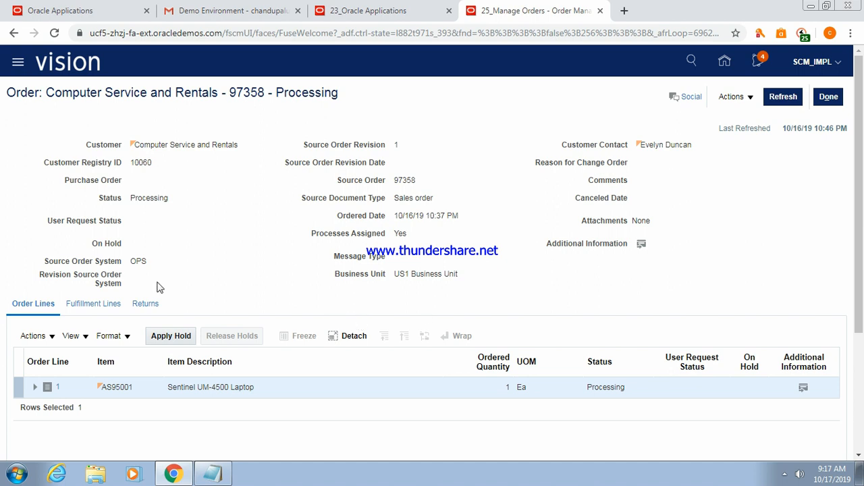
click(104, 303)
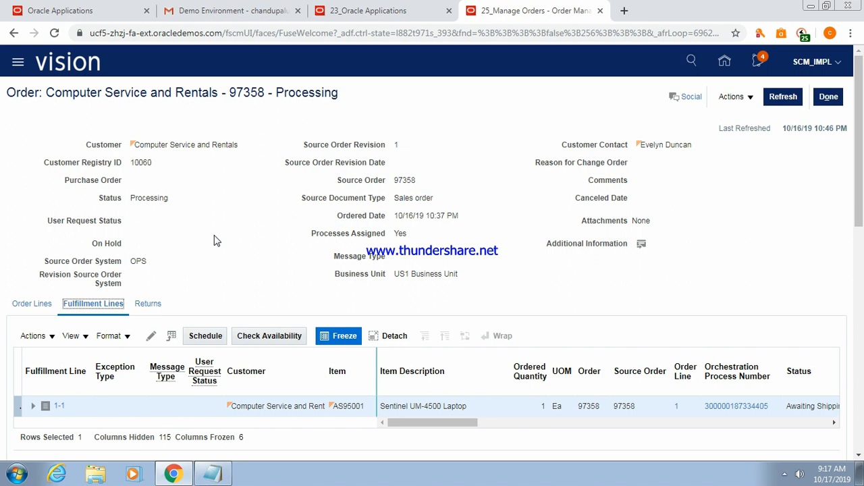
Open View Fulfillment Details for fulfillment line 1-1 from its Actions menu.
click(52, 338)
click(53, 340)
click(53, 340)
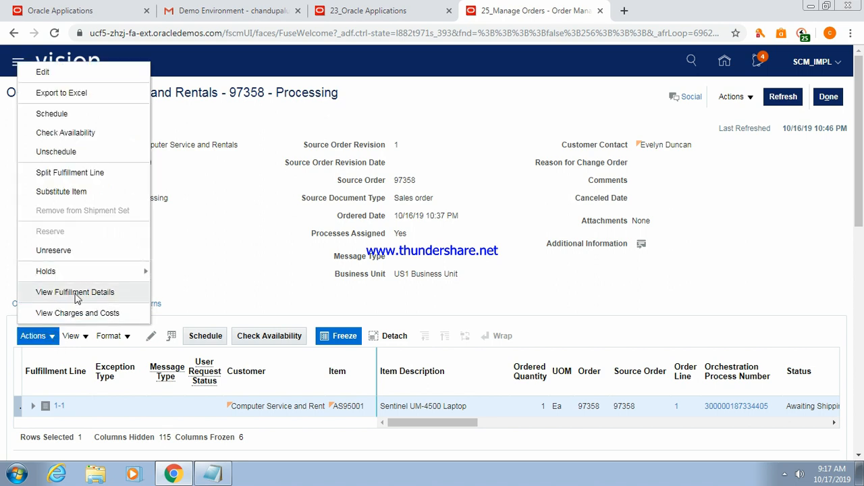
click(75, 293)
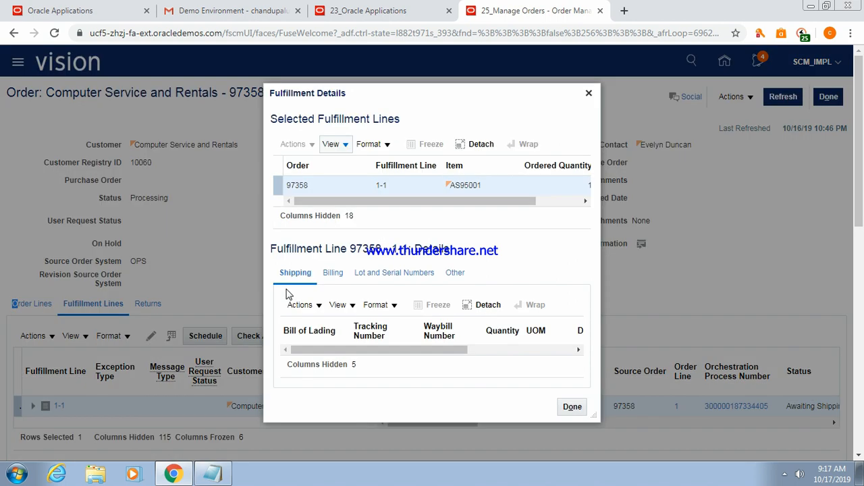
Show line 97358 - 1-1's Other details tab and enlarge the Fulfillment Details dialog.
click(403, 350)
drag(403, 349, 383, 343)
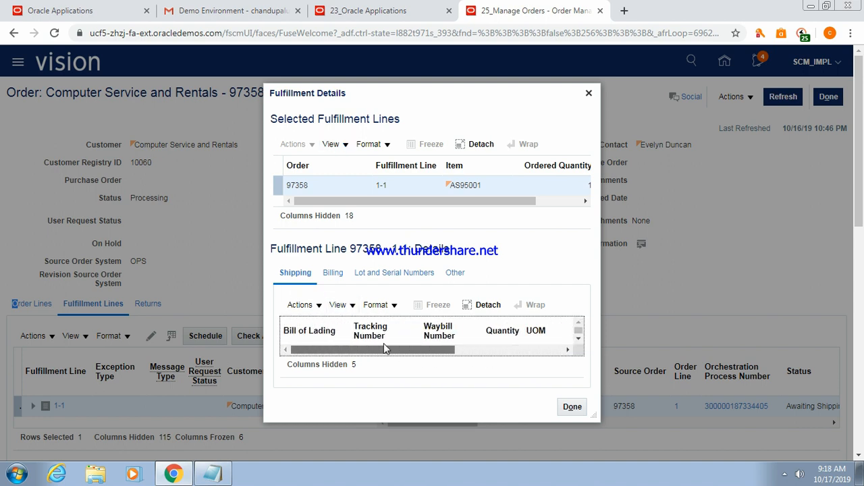
click(456, 273)
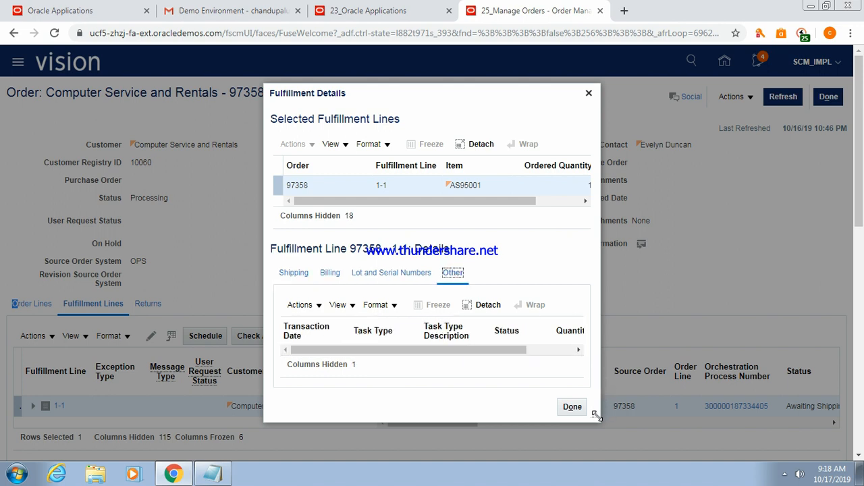
drag(594, 415, 824, 384)
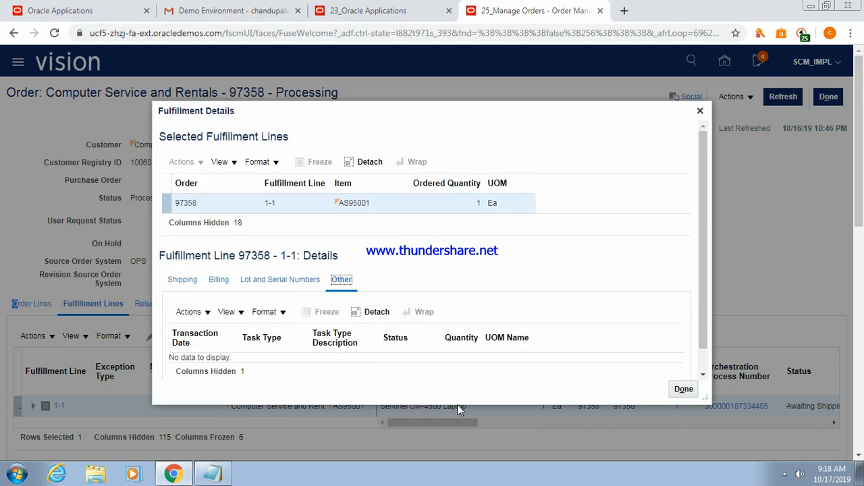
click(207, 315)
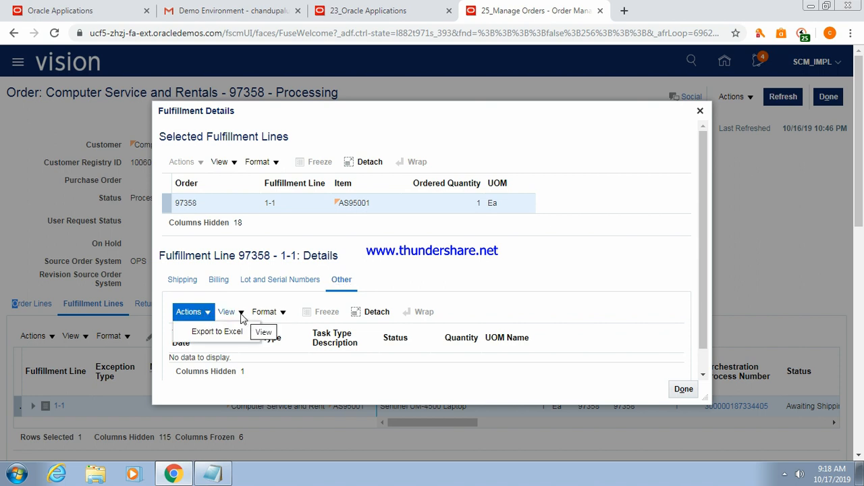
Add the Additional Information column to the Other details table and highlight its heading.
click(239, 313)
mouse_move(251, 353)
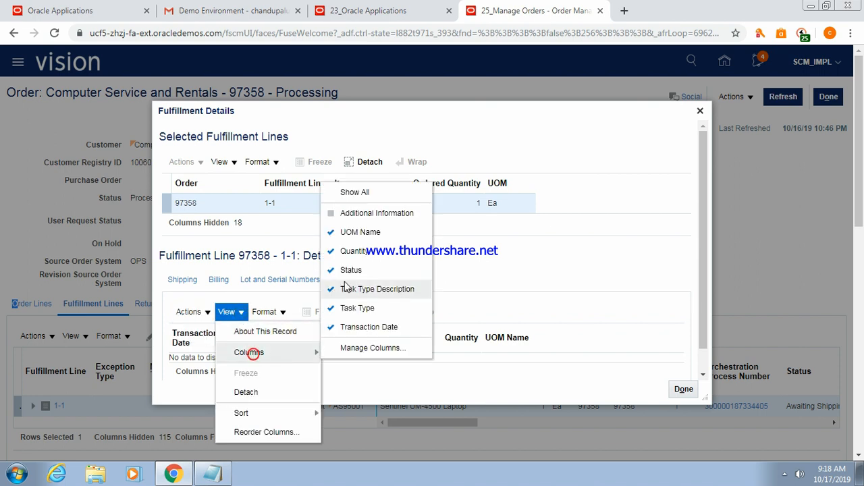
click(362, 213)
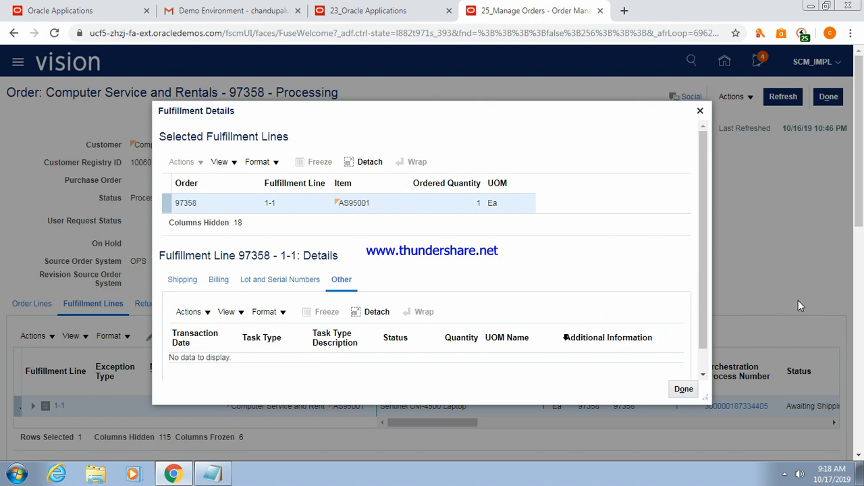
click(568, 337)
drag(570, 337, 653, 341)
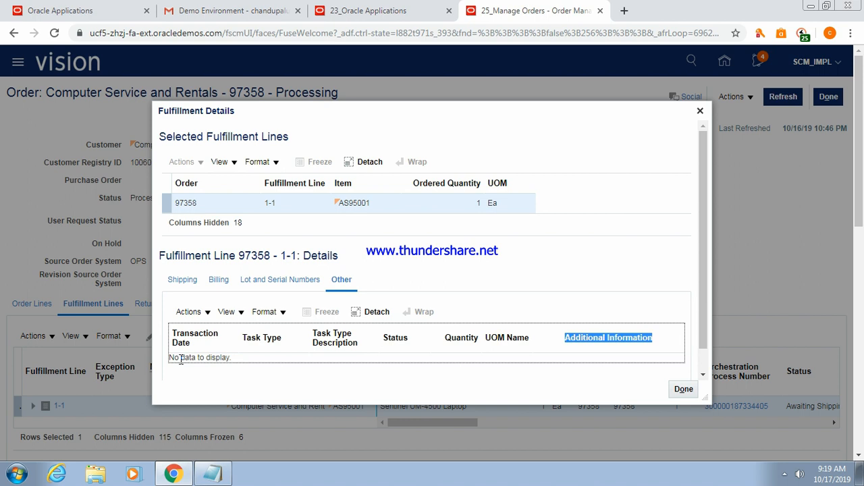
Review the Shipping details for line 1-1, return to the empty Other tab, and close the dialog.
click(181, 281)
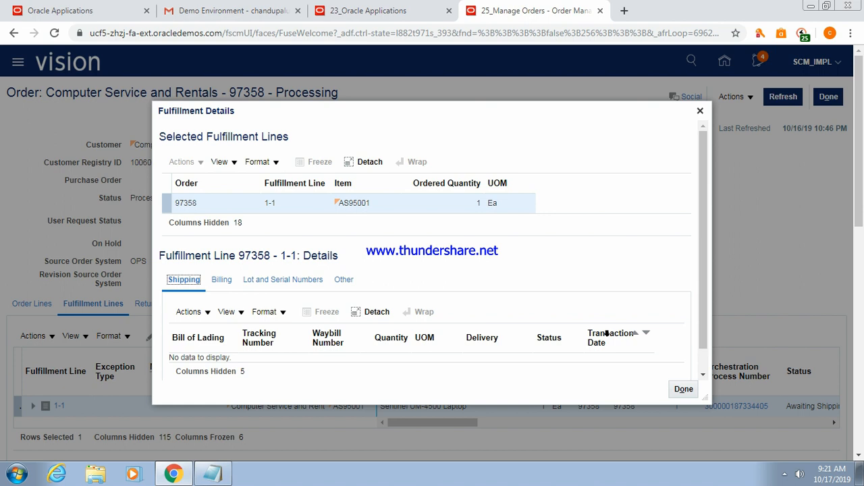
click(344, 280)
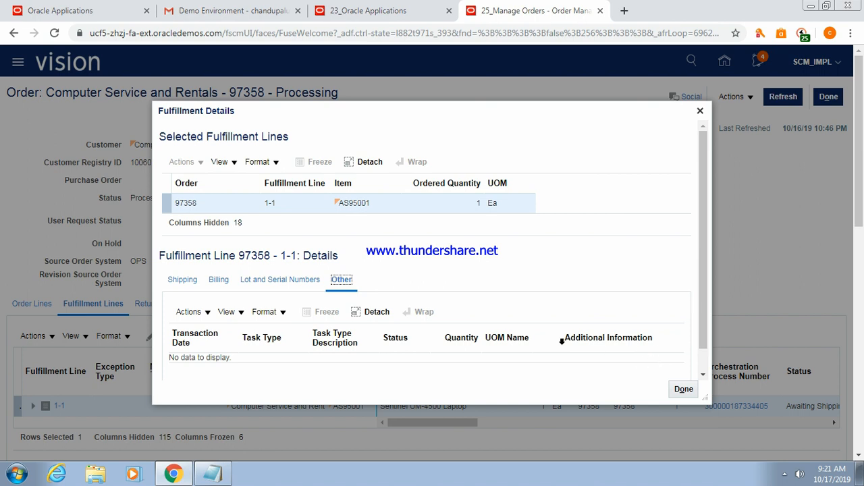
click(683, 390)
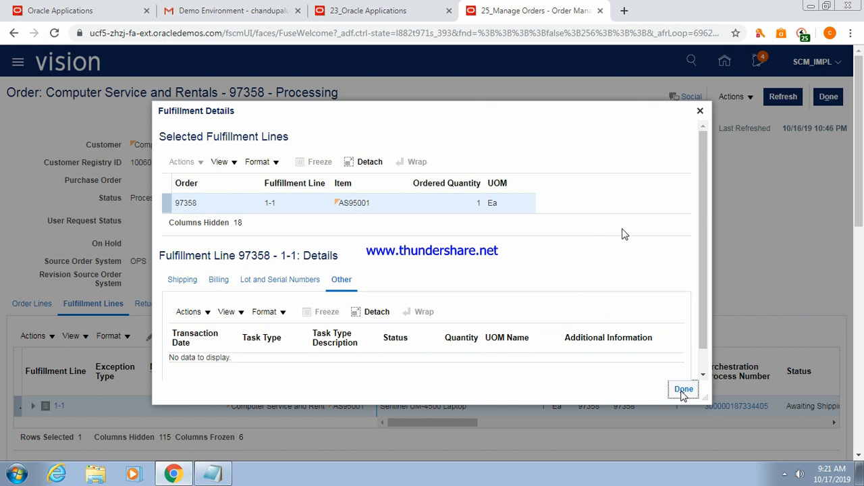
Close Fulfillment Details to see order 97358's Sentinel UM-4500 Laptop line 1-1, Awaiting Shipping.
click(683, 390)
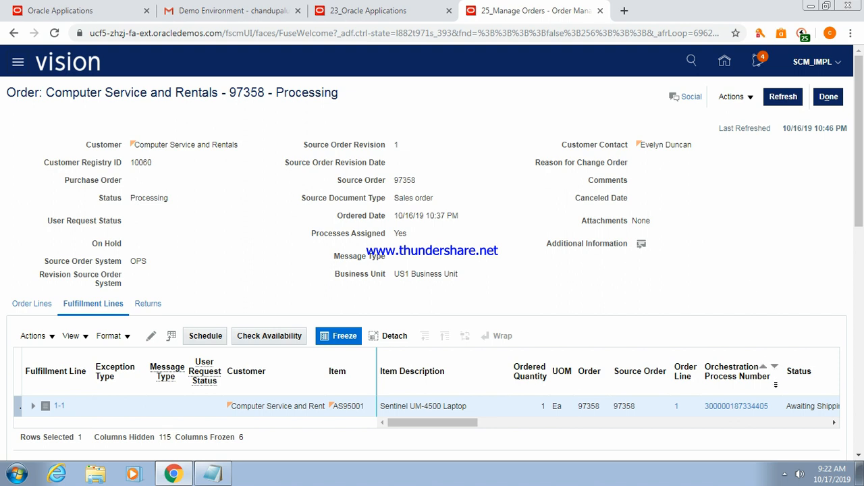
Quit VLC and bring up Free Screen Recorder from the tray, showing recording at 01:09:30.
click(784, 474)
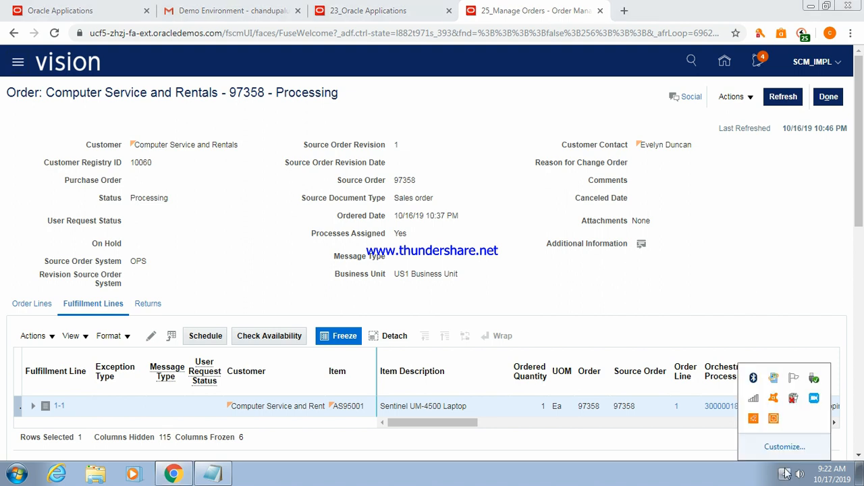
click(814, 400)
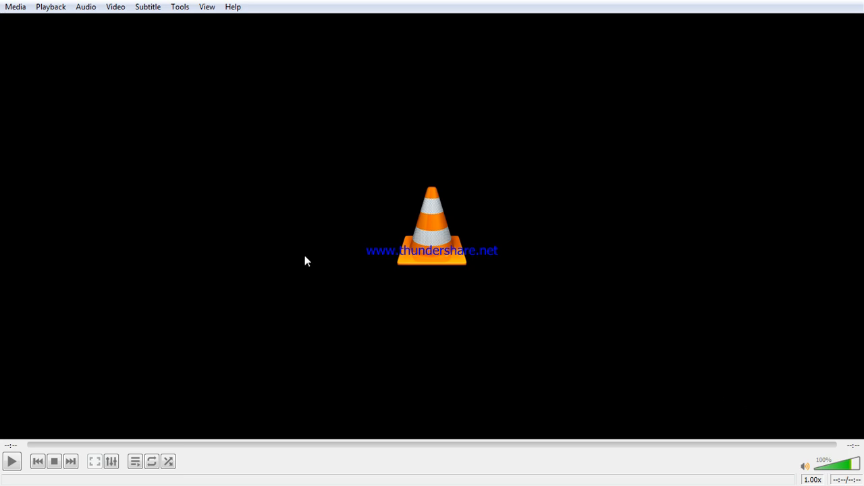
click(14, 8)
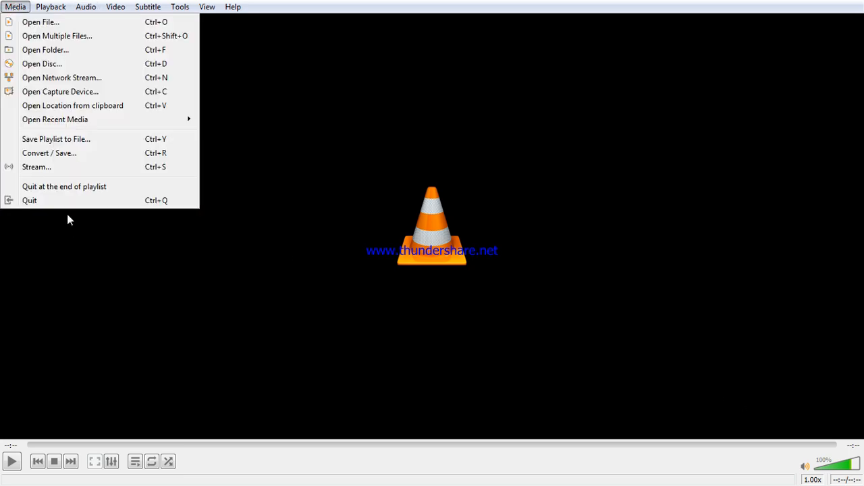
click(50, 196)
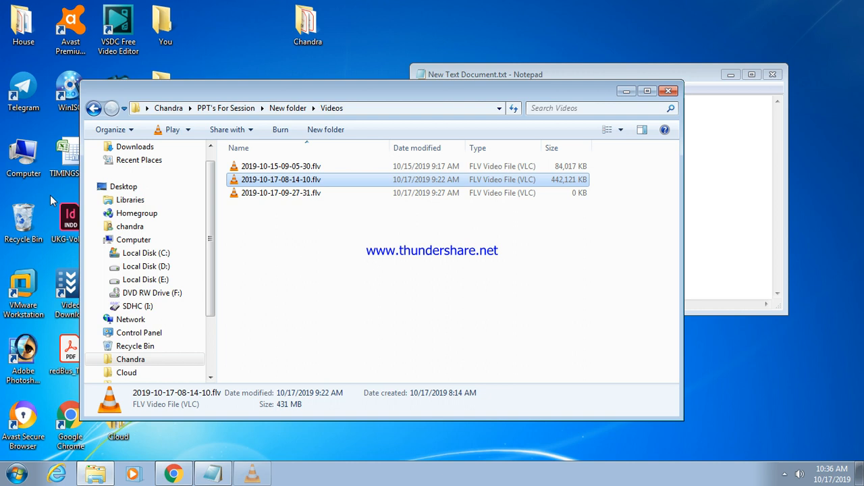
click(784, 475)
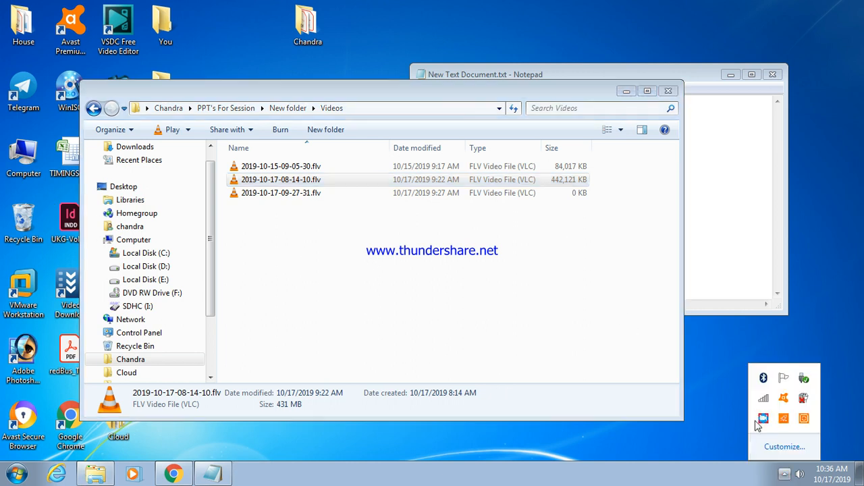
click(763, 418)
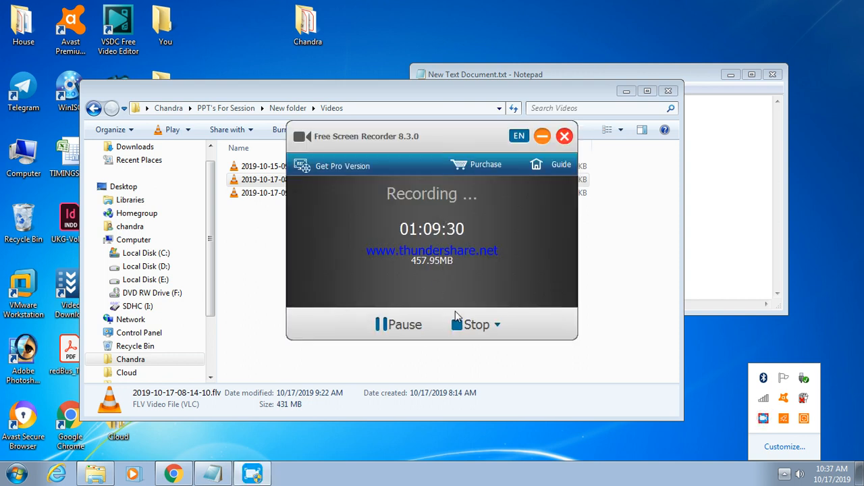